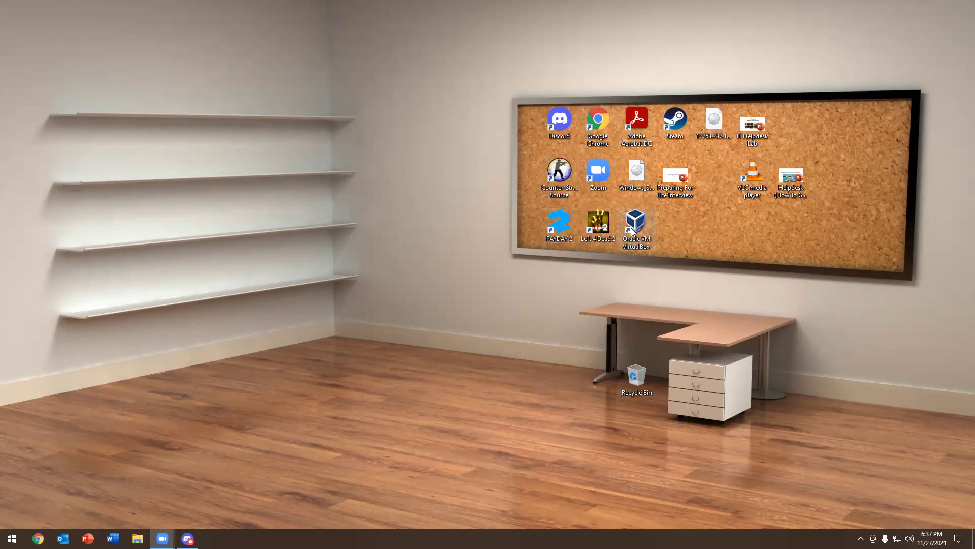
Open Chrome to google.com and search for 'virtualbox download'
click(637, 251)
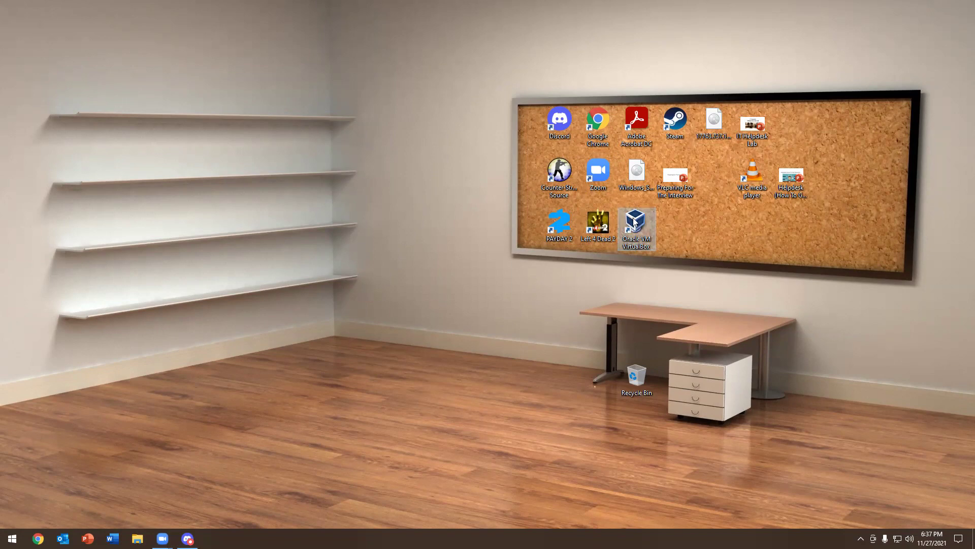
click(38, 539)
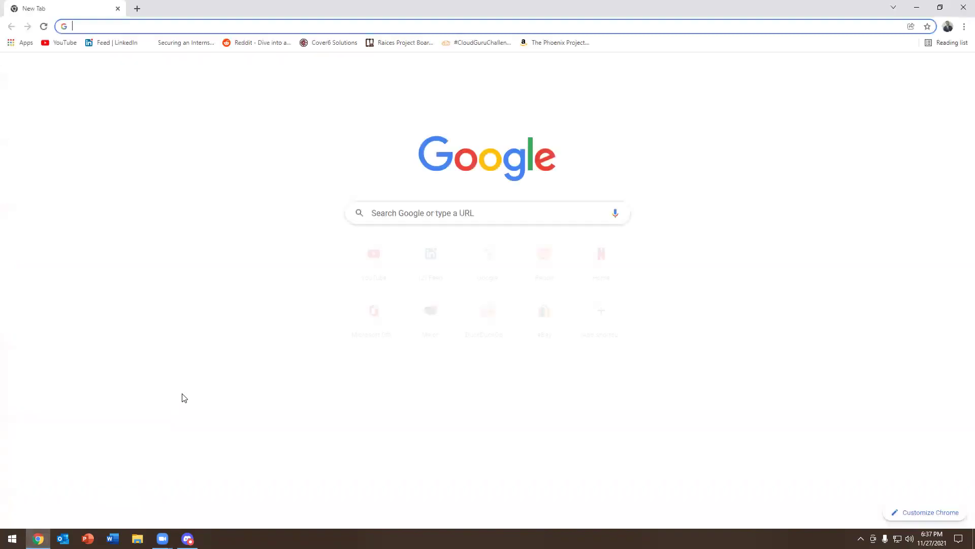
text(google.com)
key(Return)
text(birtu)
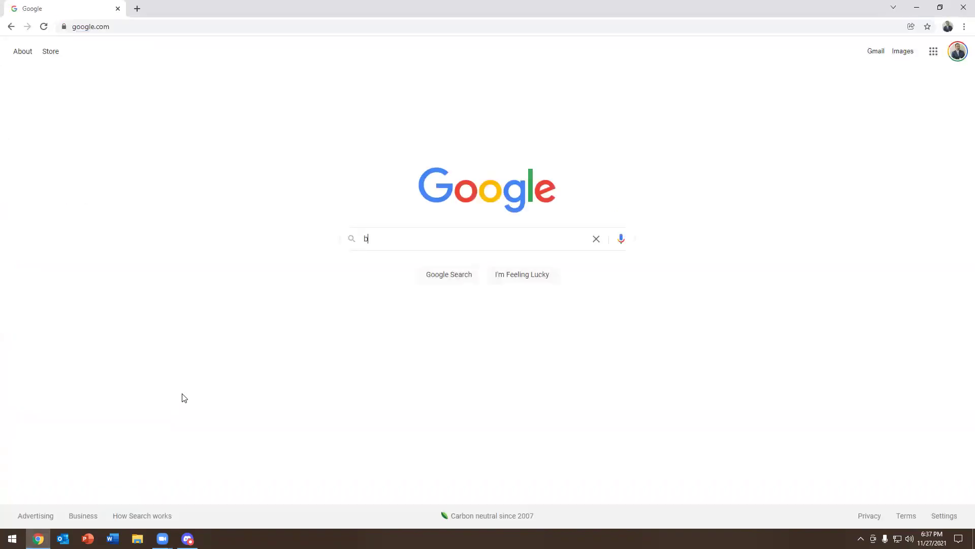
key(BackSpace)
key(BackSpace)
key(BackSpace)
key(BackSpace)
key(BackSpace)
text(virtual)
key(Down)
key(Return)
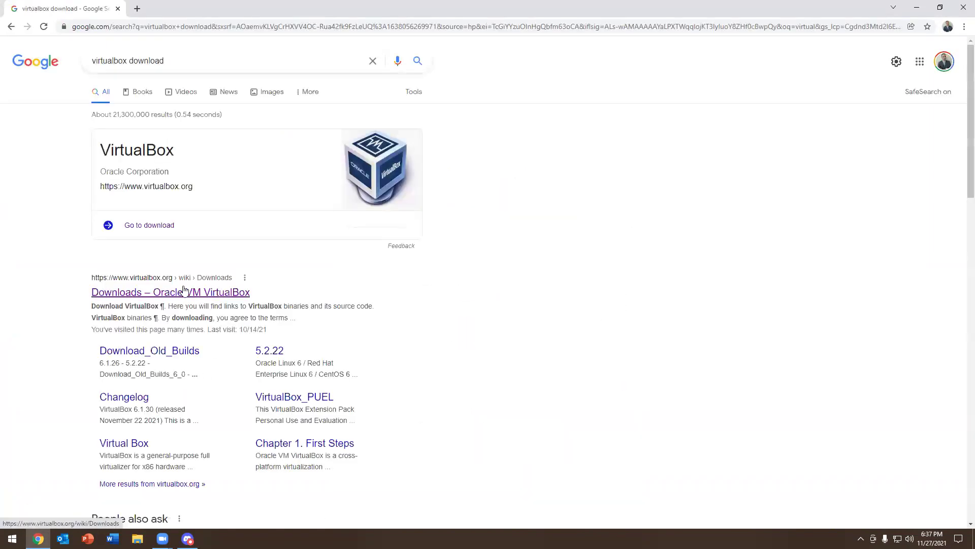
Open the 'Downloads – Oracle VM VirtualBox' result and highlight the Windows hosts link
click(180, 290)
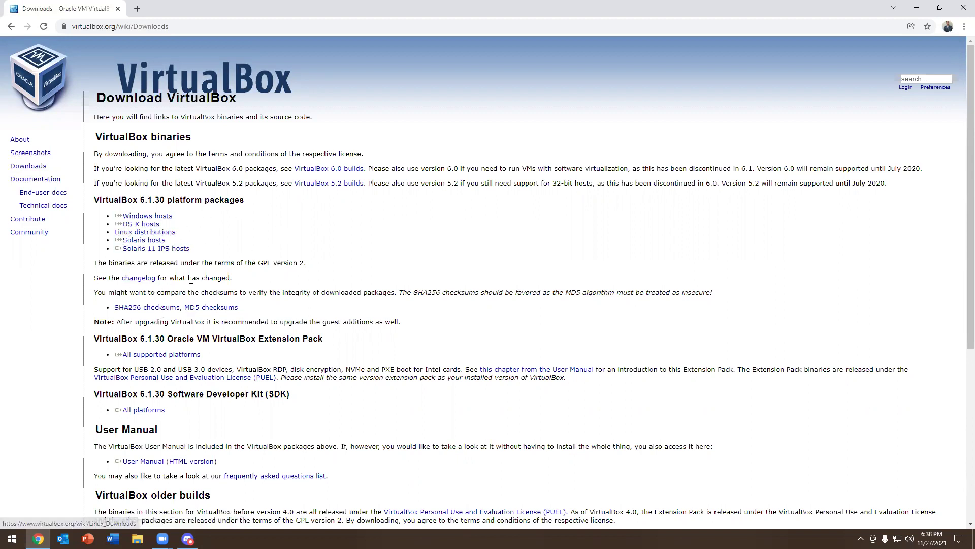
drag(107, 209, 156, 220)
click(155, 219)
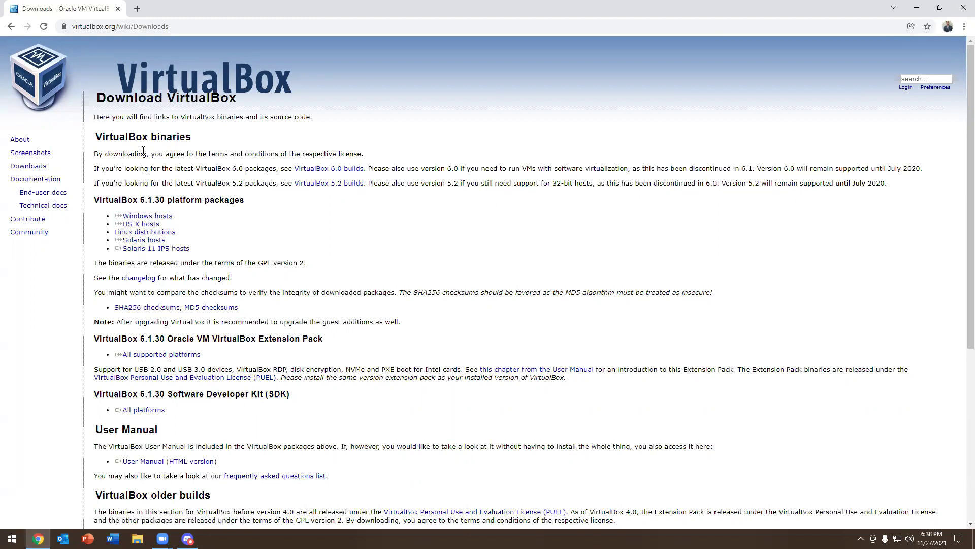
In a new tab, search Google for 'windows server 2016 iso'
click(136, 6)
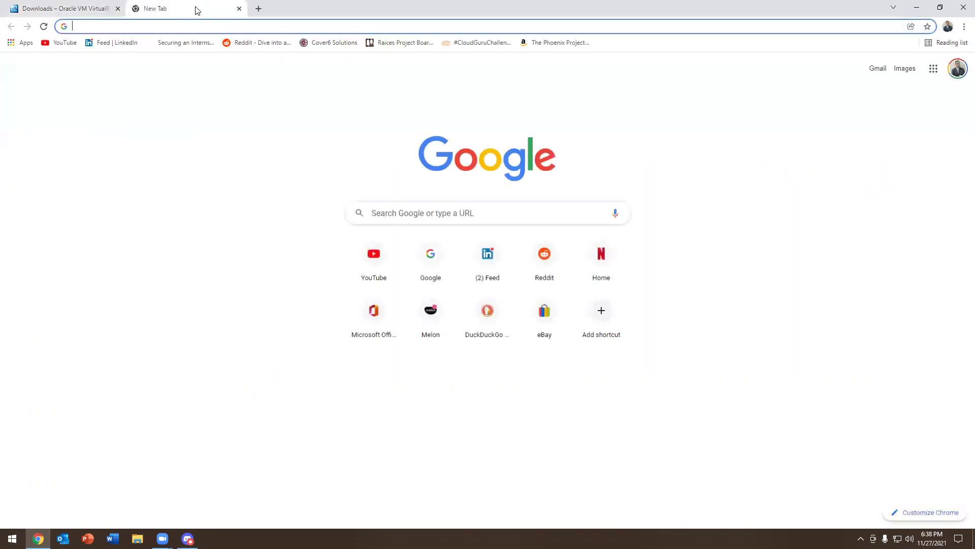
text(google.com)
key(Return)
text(wi)
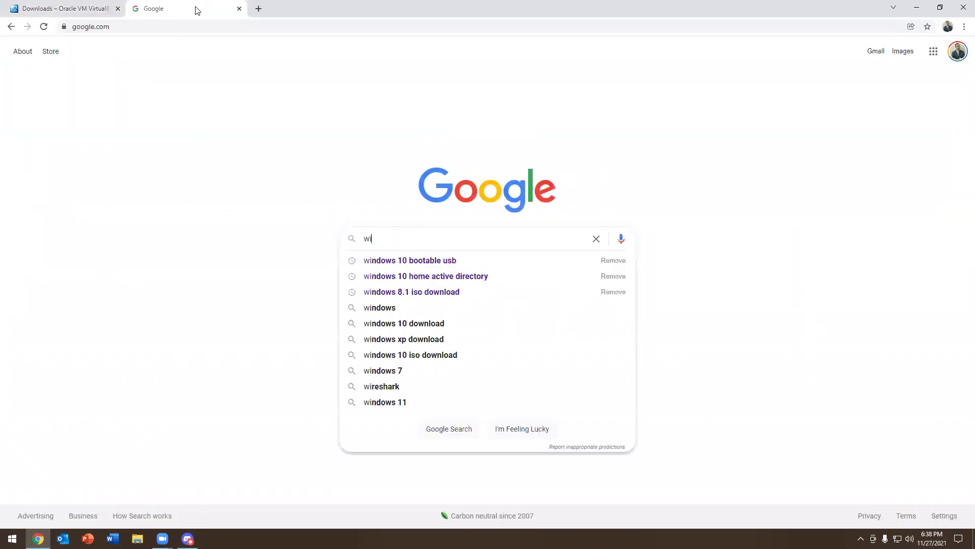
text(ndows se)
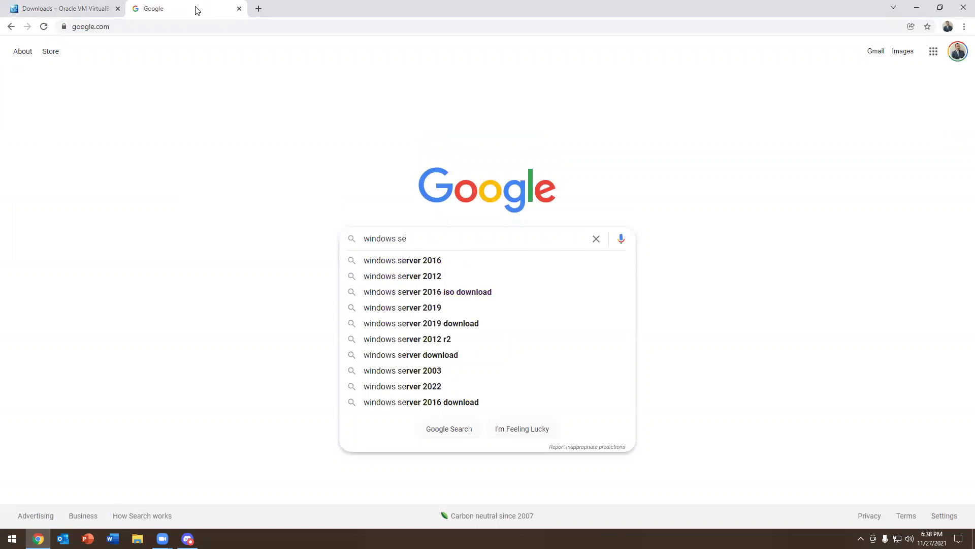
text(rver 2016 iso)
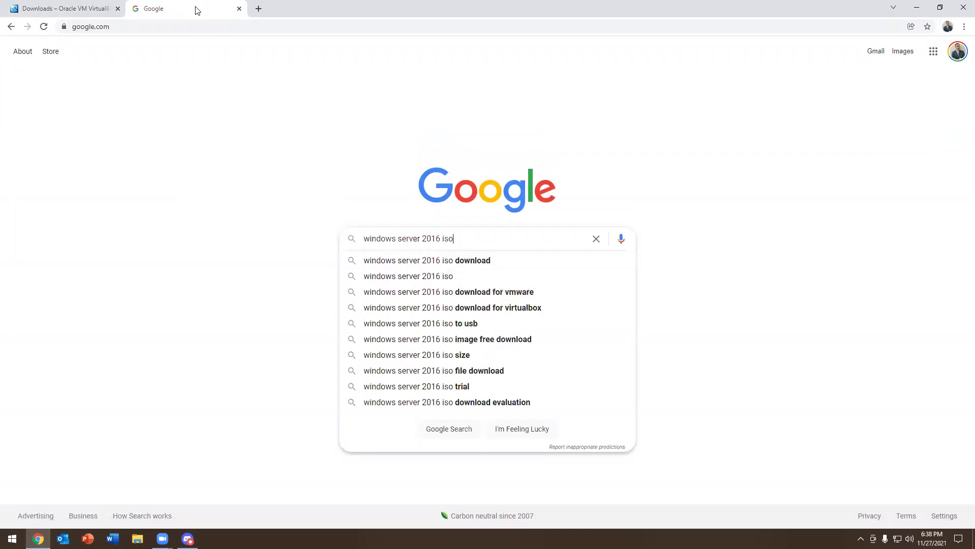
key(Return)
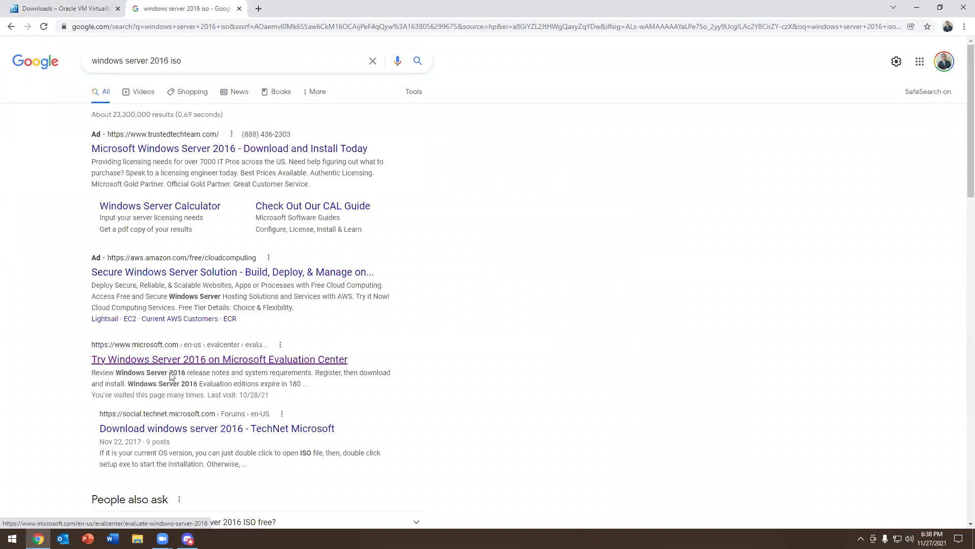
On Microsoft's Evaluation Center, expand Windows Server 2016, choose ISO, then close Chrome's tab
click(214, 361)
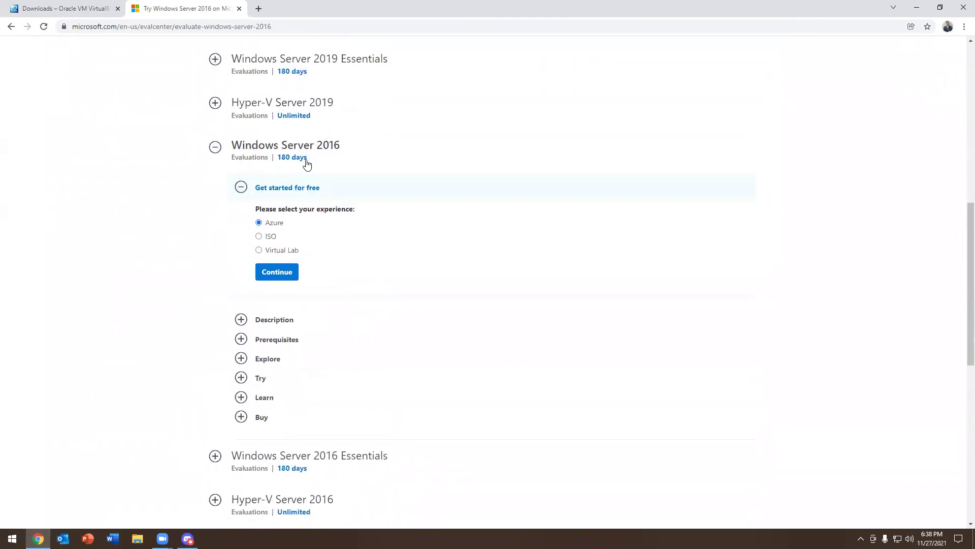
click(284, 157)
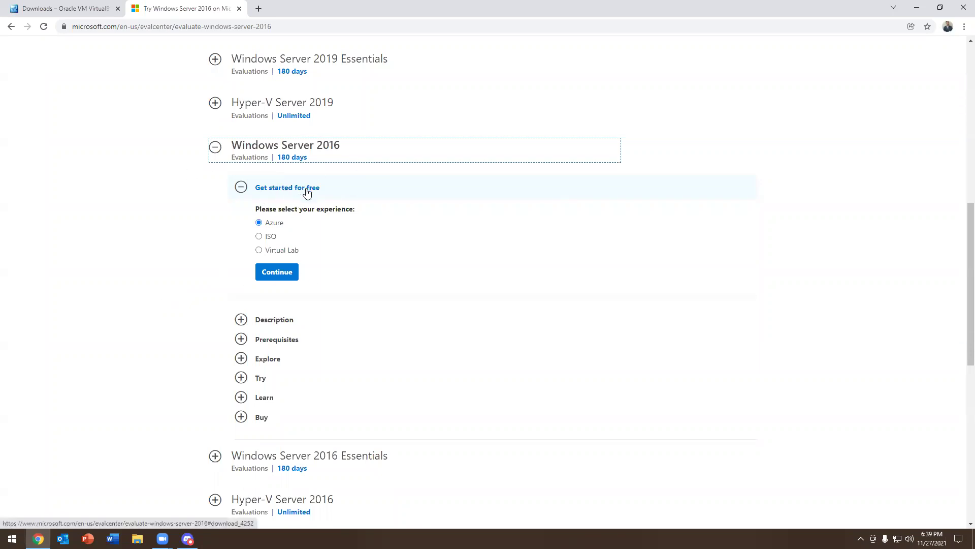
scroll(259, 219, up, 2)
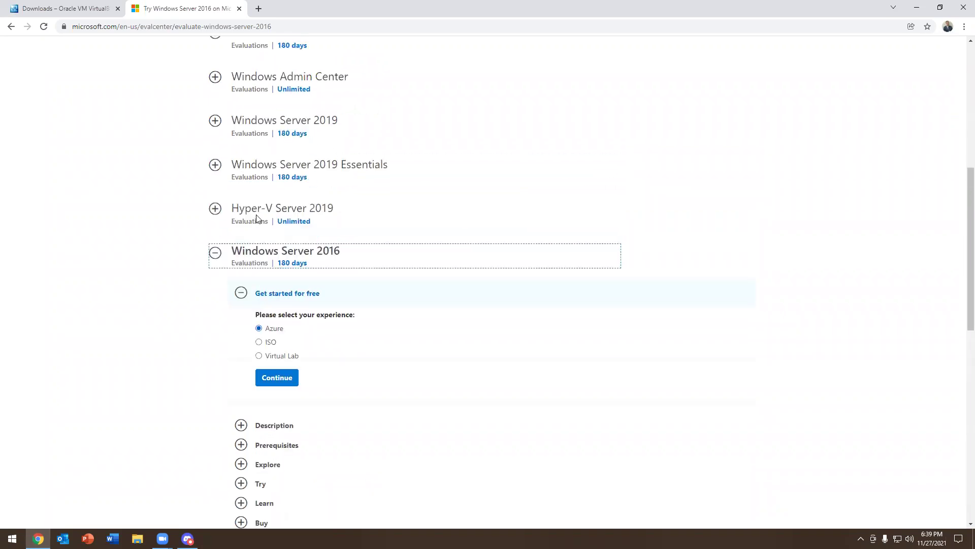
scroll(257, 221, down, 3)
click(259, 185)
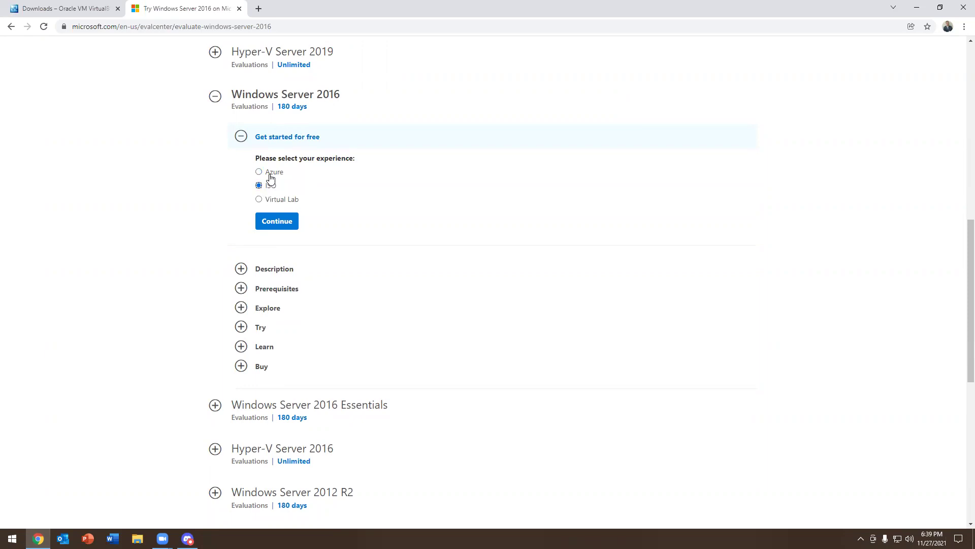
click(240, 9)
key(ctrl+w)
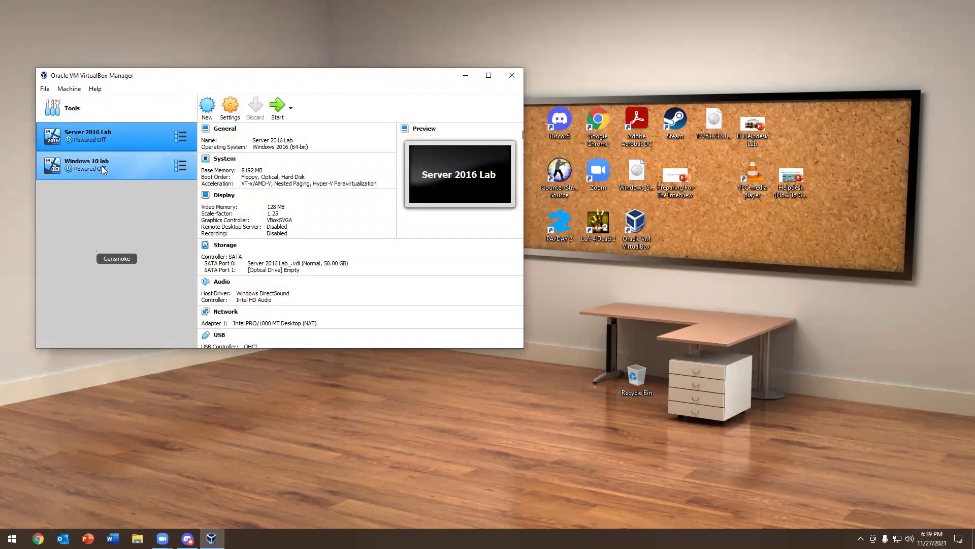
Start a new virtual machine named 'Server 2016 Discord'
click(207, 105)
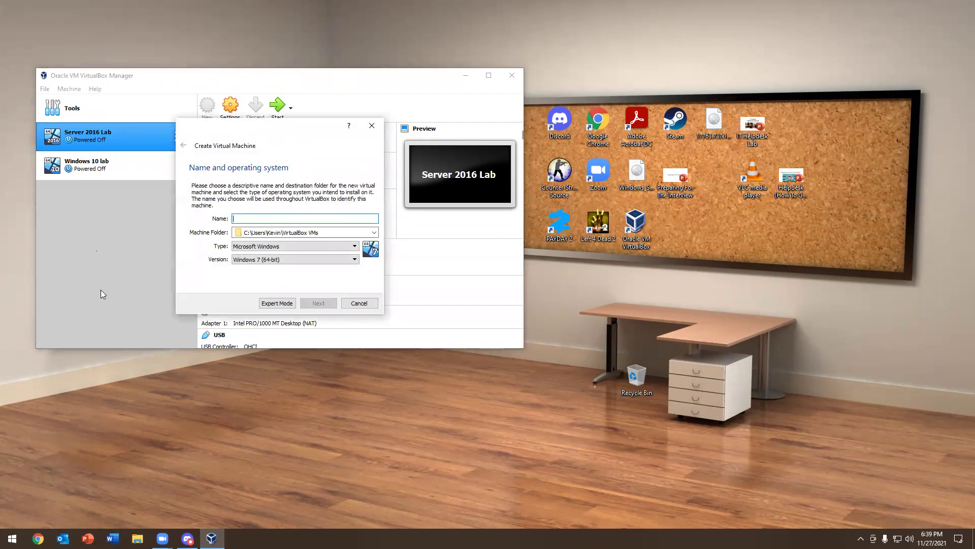
text(Server 201)
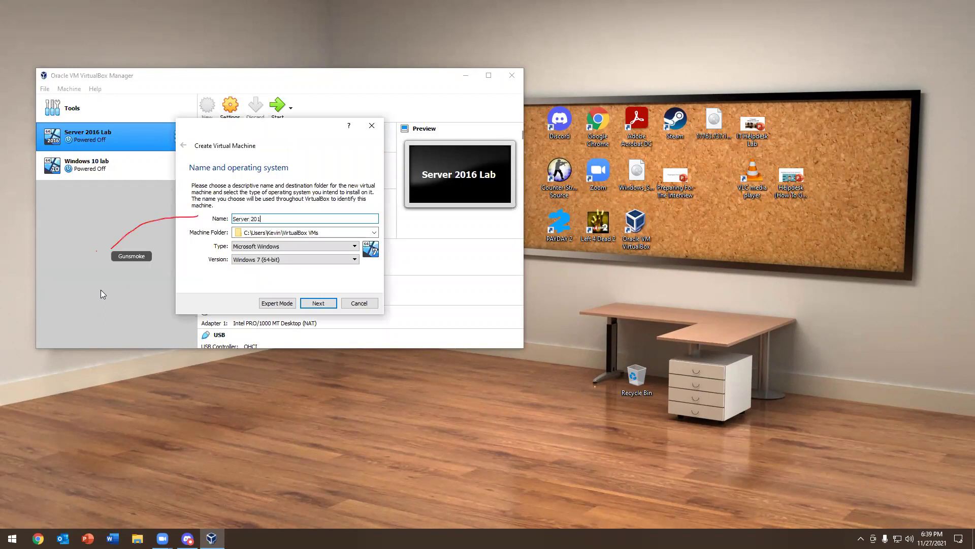
text(6 Discord)
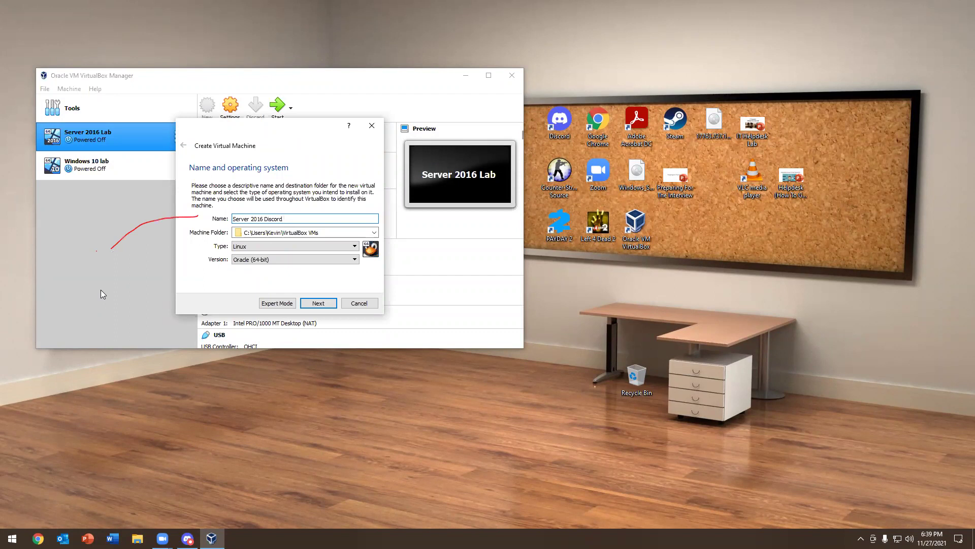
click(253, 219)
Set type Microsoft Windows, version Windows 2016 (64-bit), and begin raising memory to 4096 MB
click(258, 247)
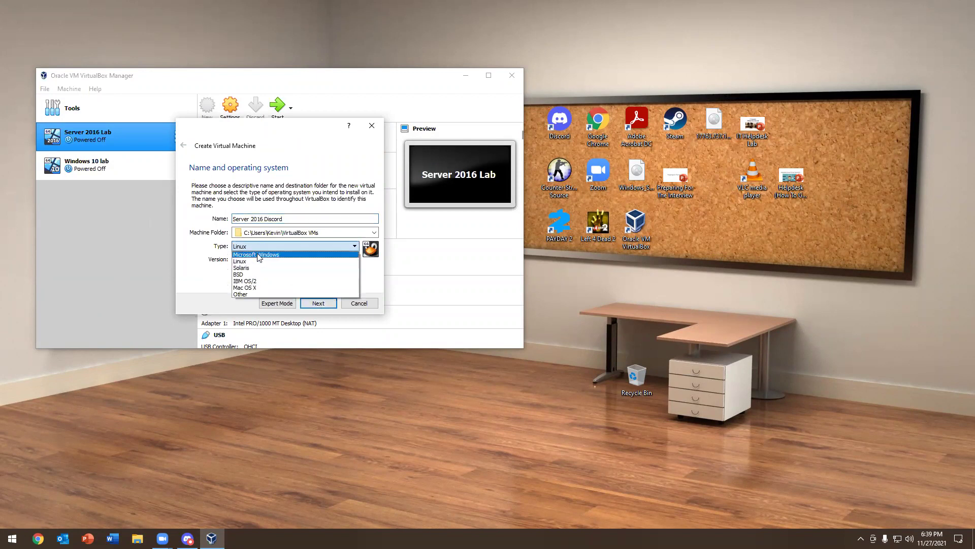
click(258, 247)
click(259, 259)
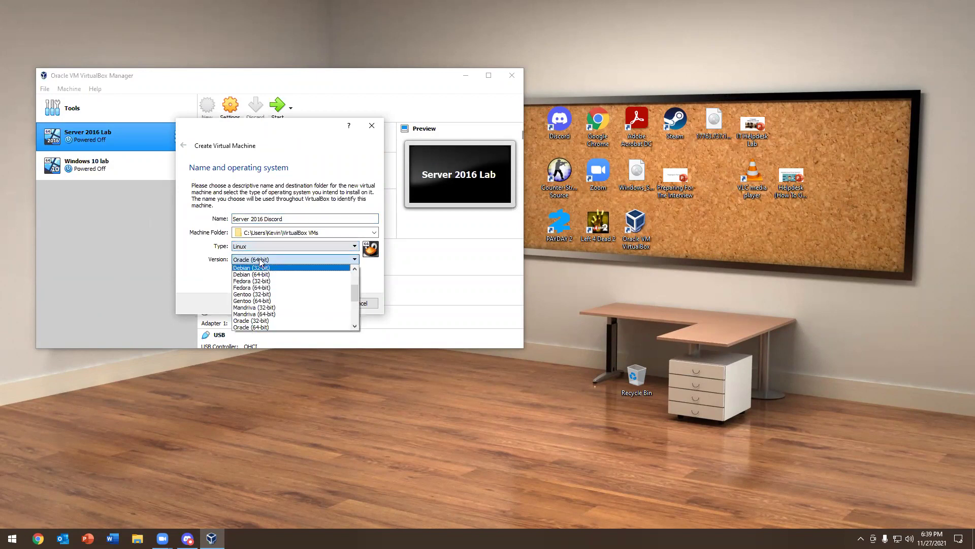
click(252, 244)
click(256, 253)
click(261, 259)
scroll(284, 295, down, 2)
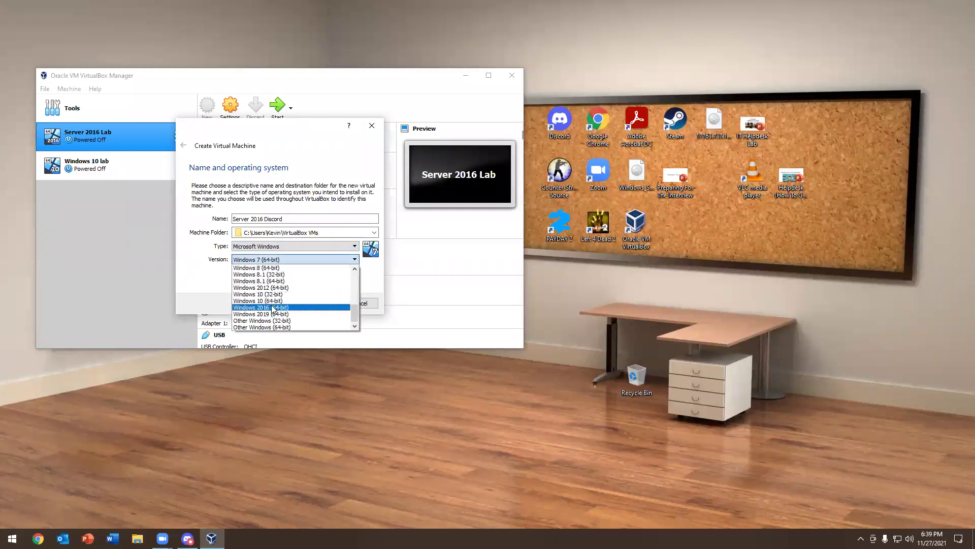
click(272, 308)
click(317, 303)
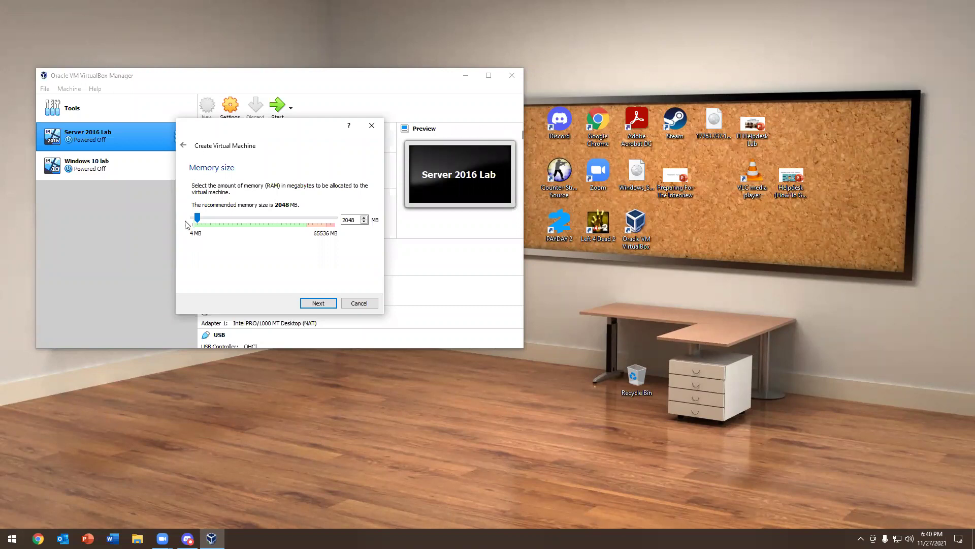
click(205, 218)
Set the machine's memory to 8192 MB
drag(205, 219, 209, 218)
click(209, 219)
click(318, 303)
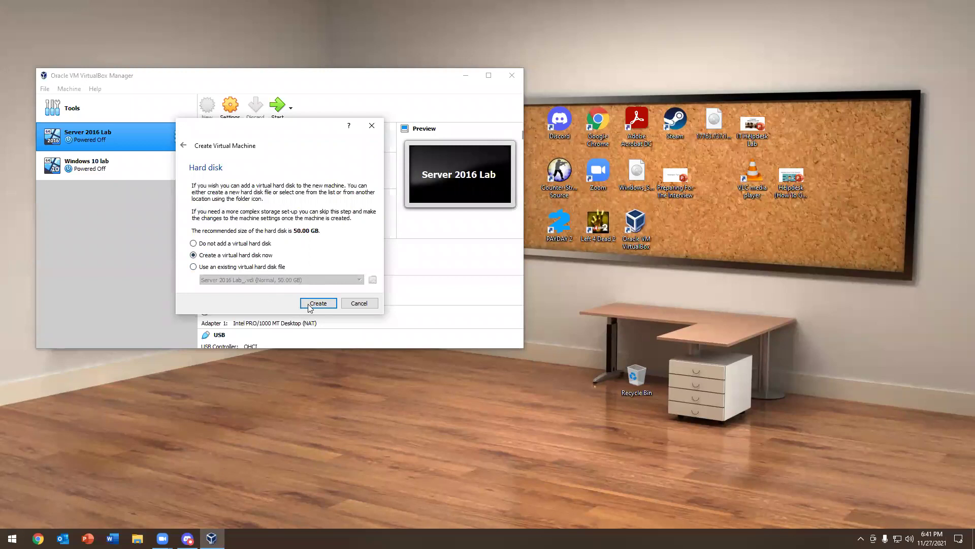
Create a new dynamically allocated 50 GB VDI disk, then start Server 2016 Discord
click(318, 303)
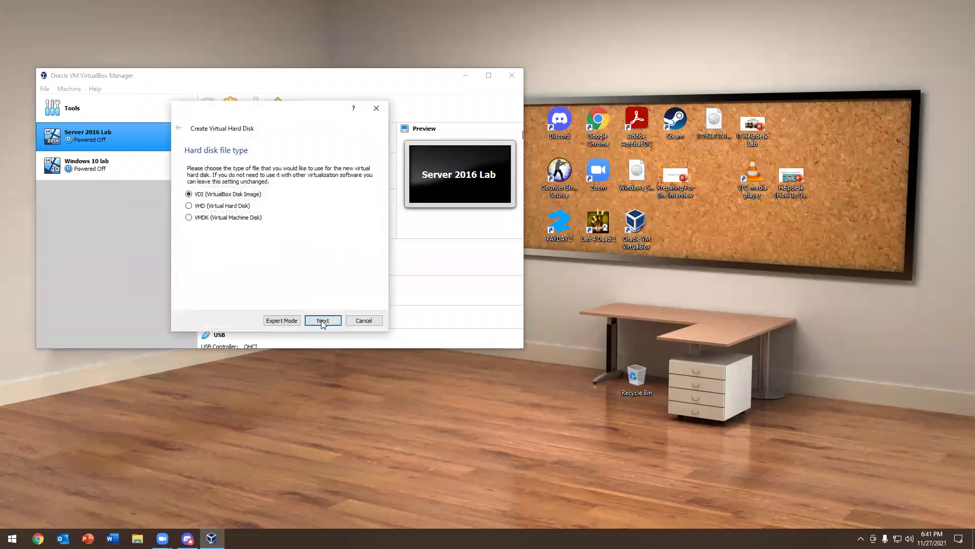
click(323, 320)
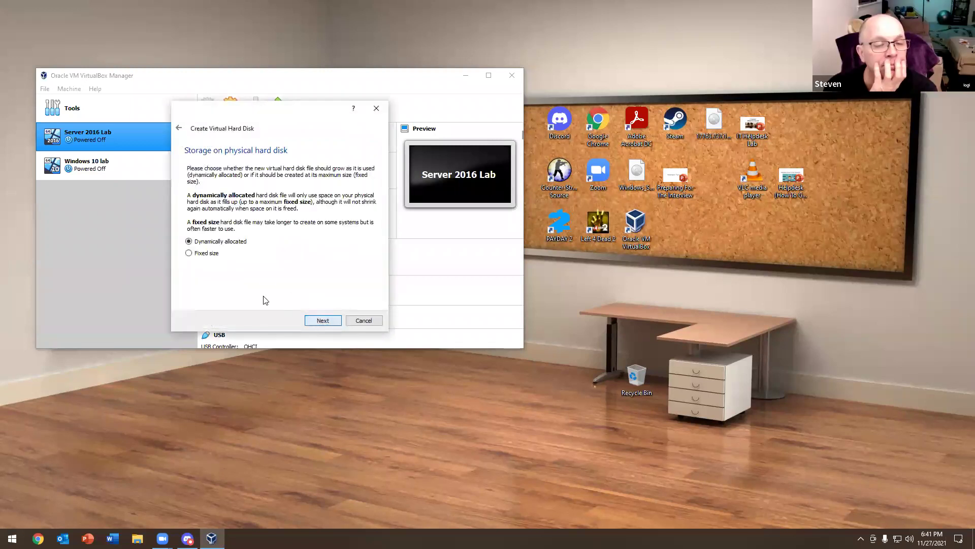
click(313, 319)
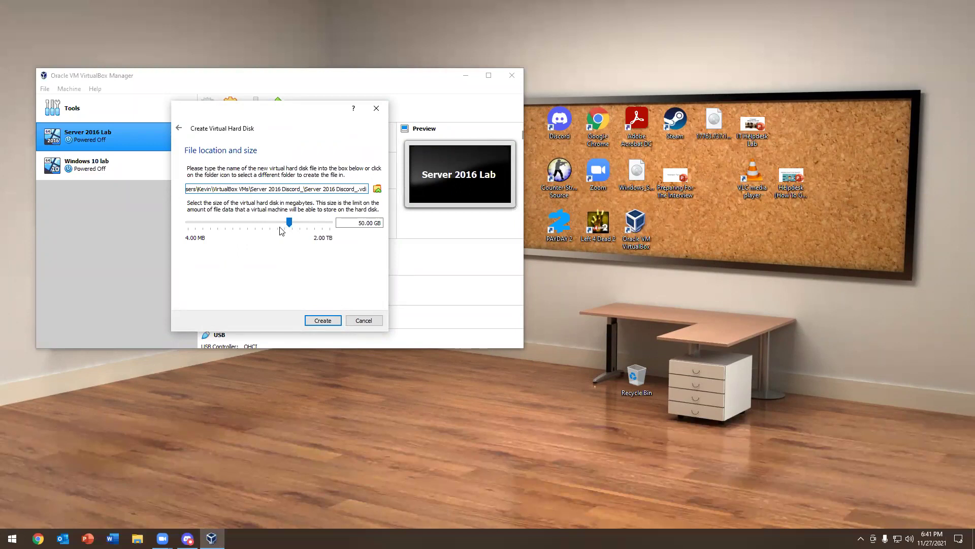
mouse_move(281, 232)
click(319, 321)
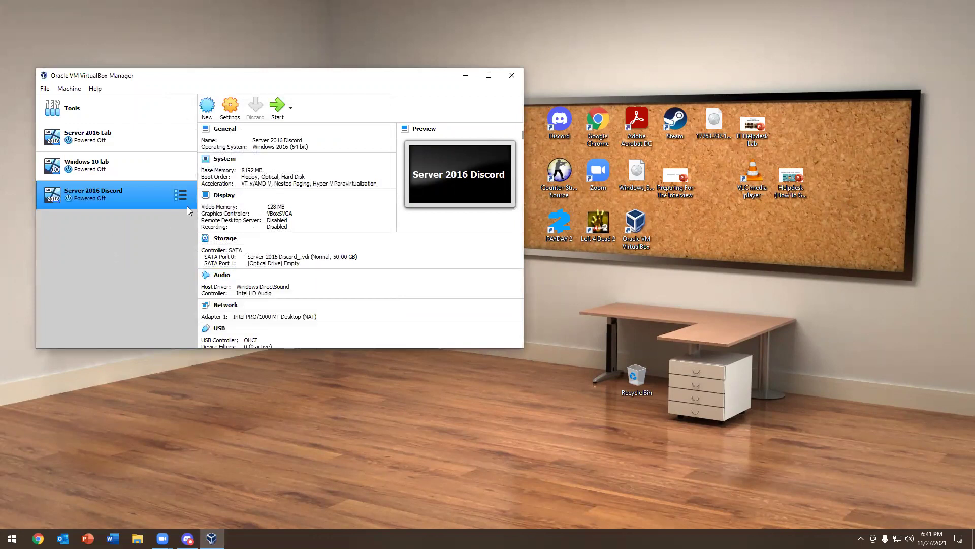
click(279, 108)
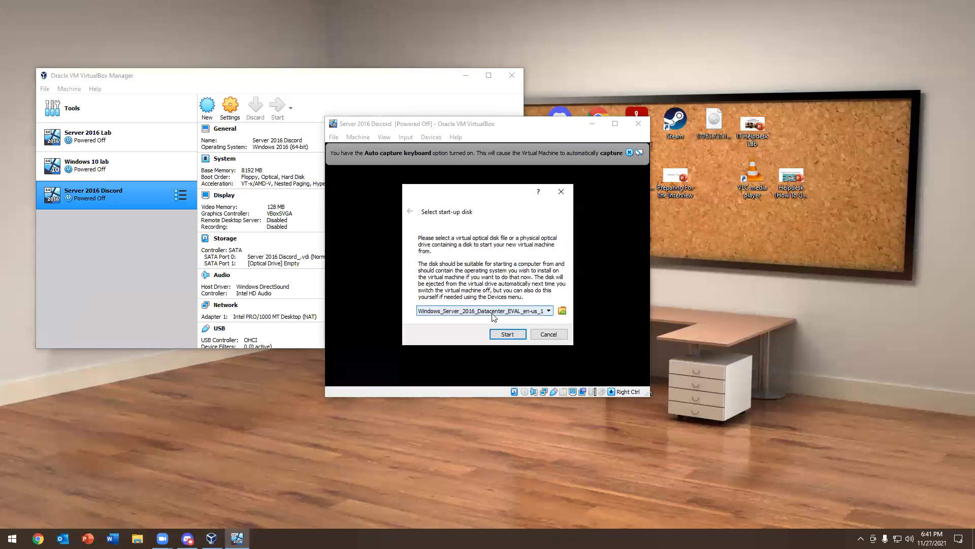
Add the Windows Server 2016 Datacenter ISO from the Desktop to the optical disk list
click(563, 311)
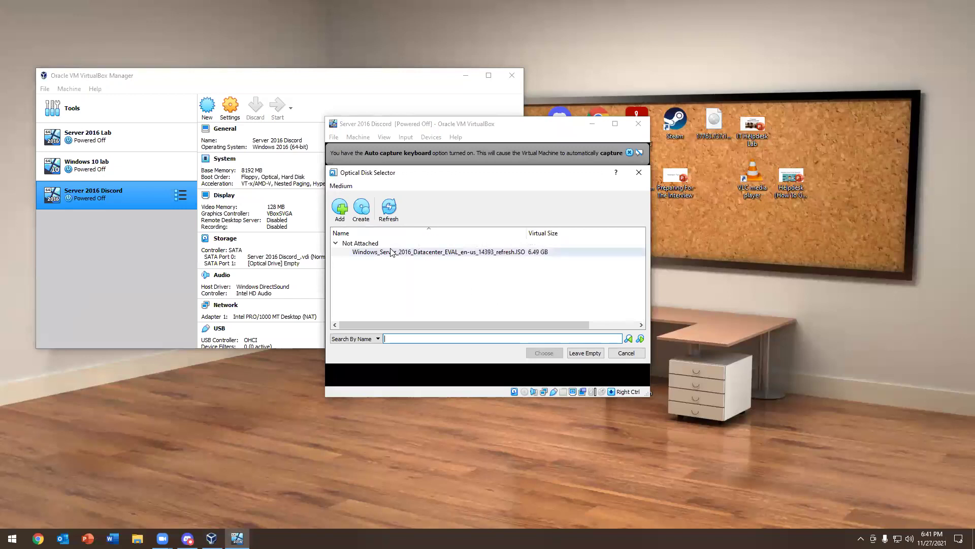
click(342, 218)
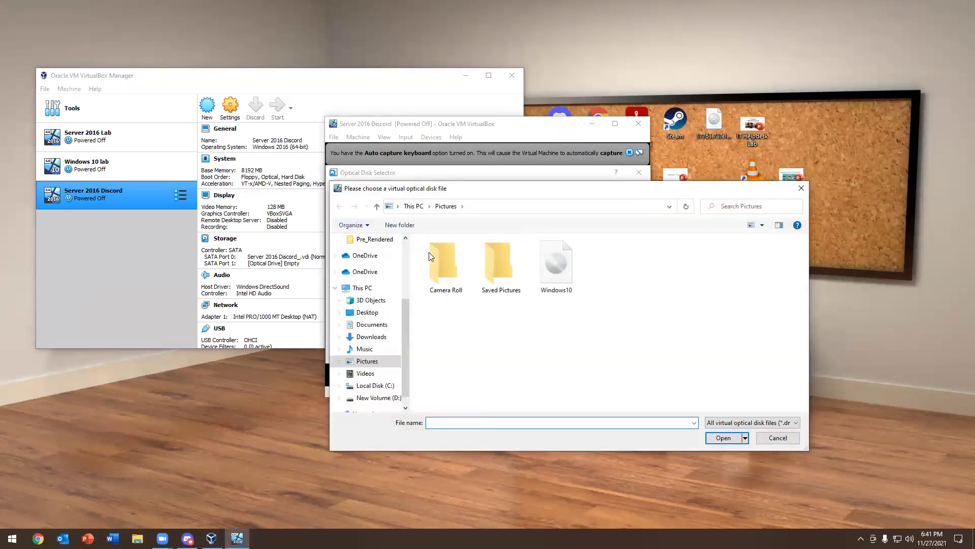
click(369, 337)
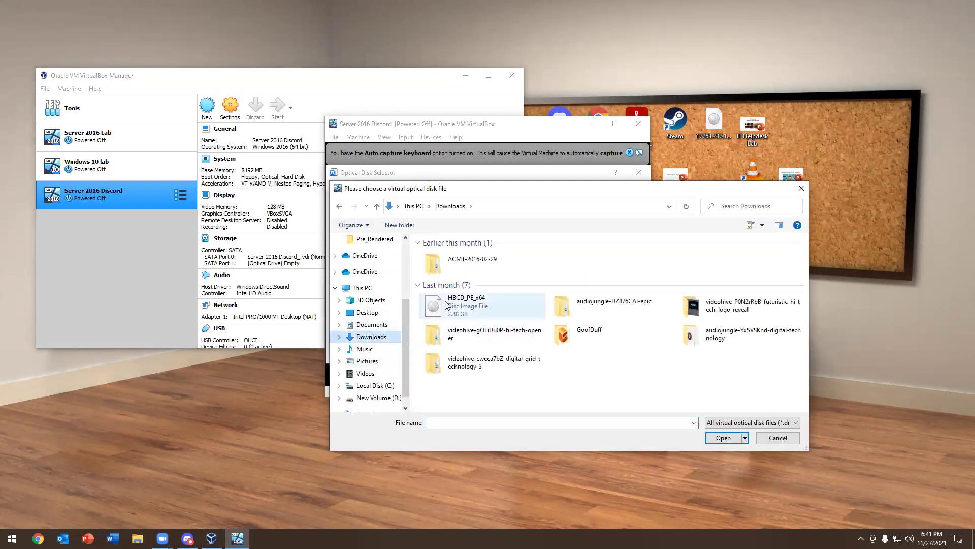
click(372, 325)
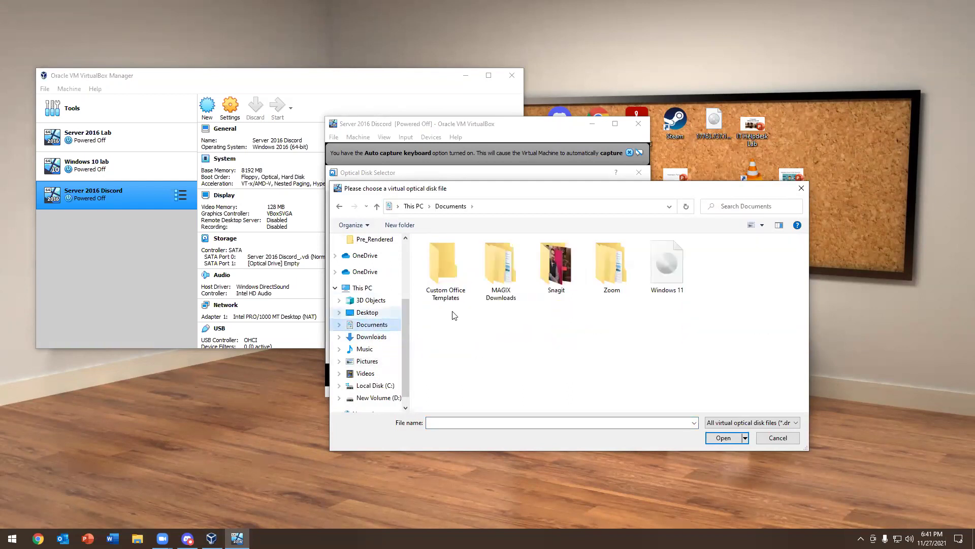
scroll(378, 309, up, 2)
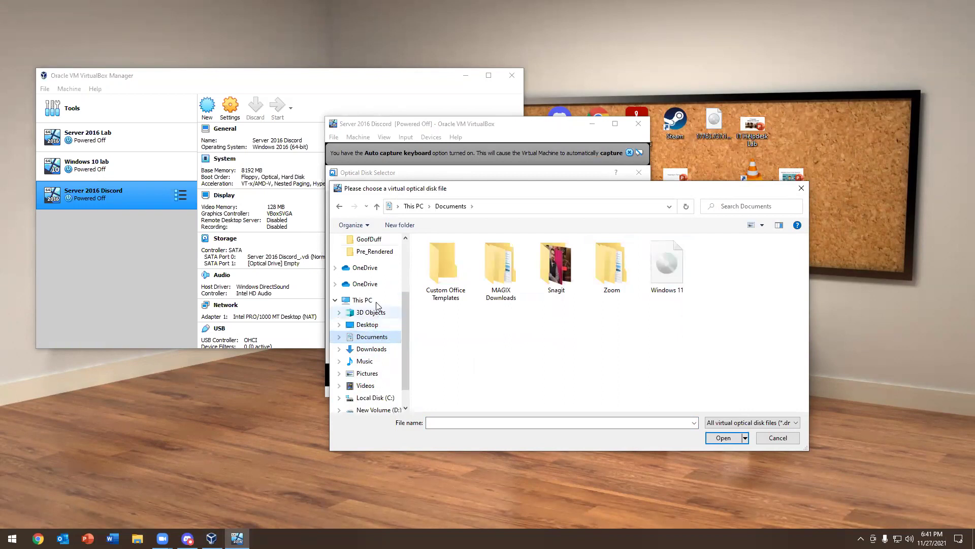
scroll(379, 309, up, 1)
click(367, 259)
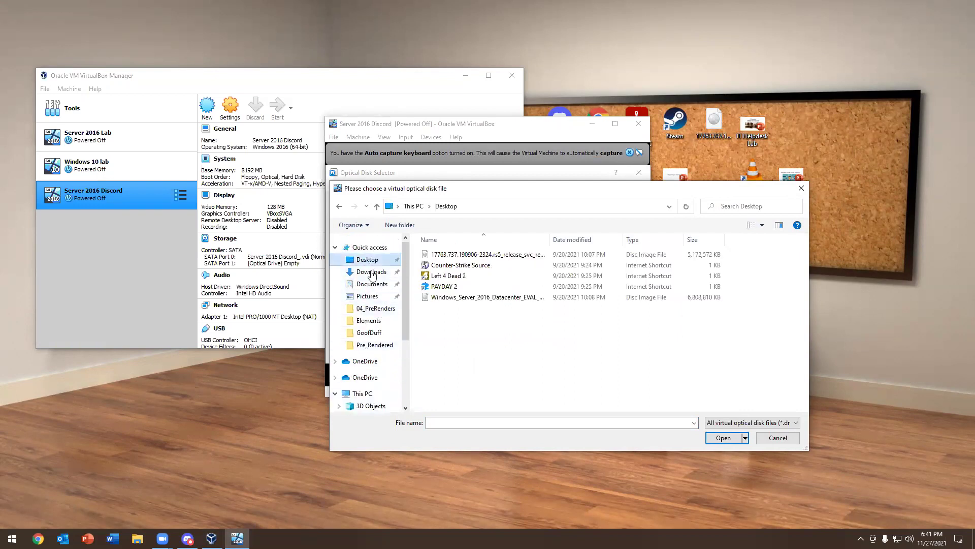
click(485, 298)
click(726, 437)
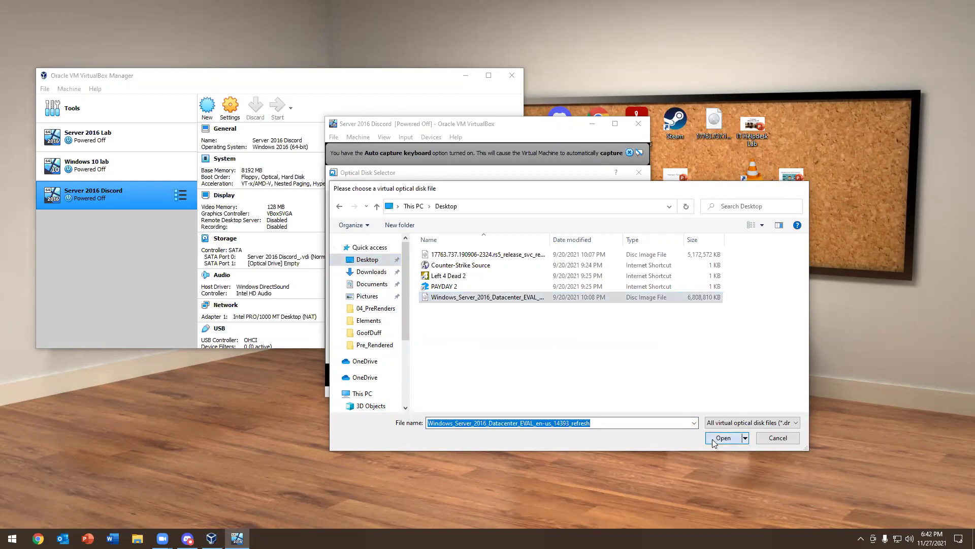
click(532, 353)
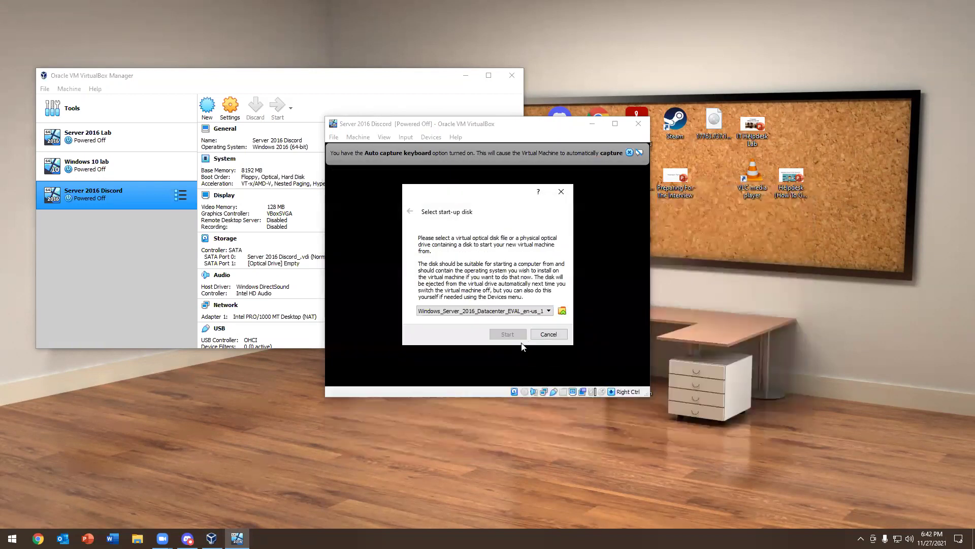
Choose the Windows Server 2016 ISO as start-up disk and let the machine boot
click(562, 311)
double_click(384, 252)
click(562, 311)
click(340, 209)
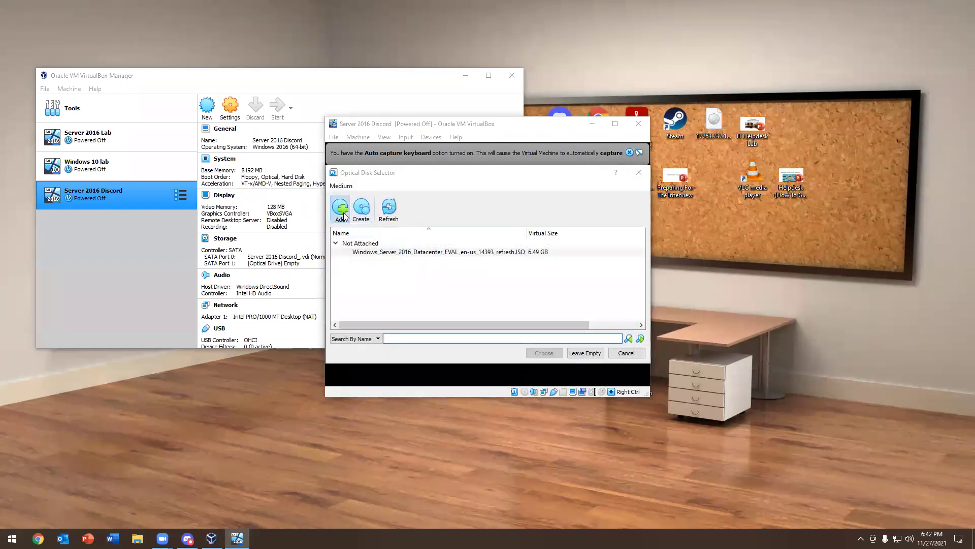
double_click(488, 298)
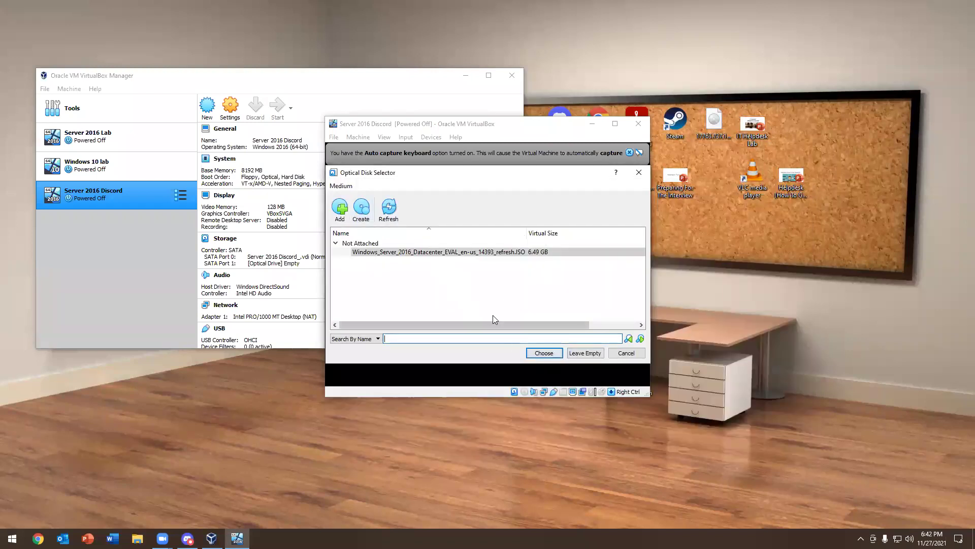
click(542, 352)
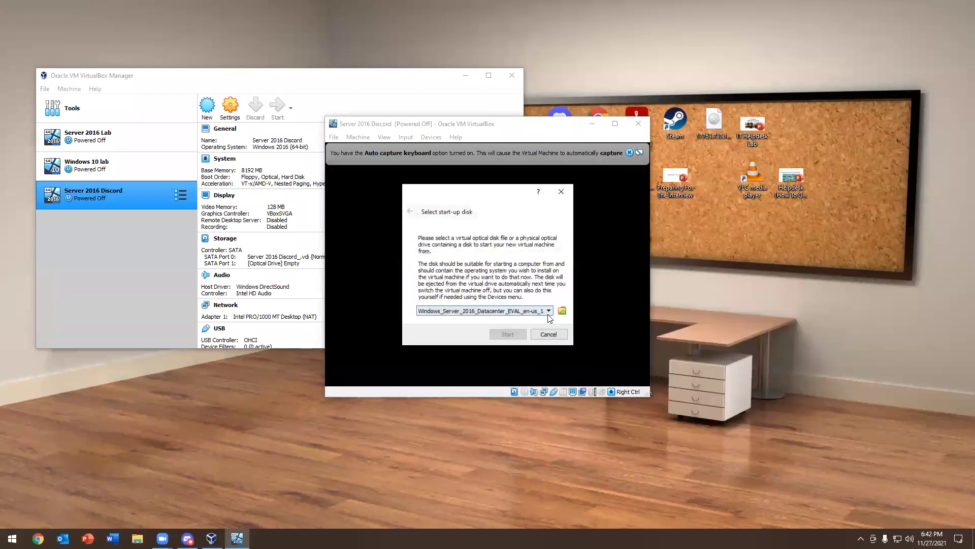
click(548, 334)
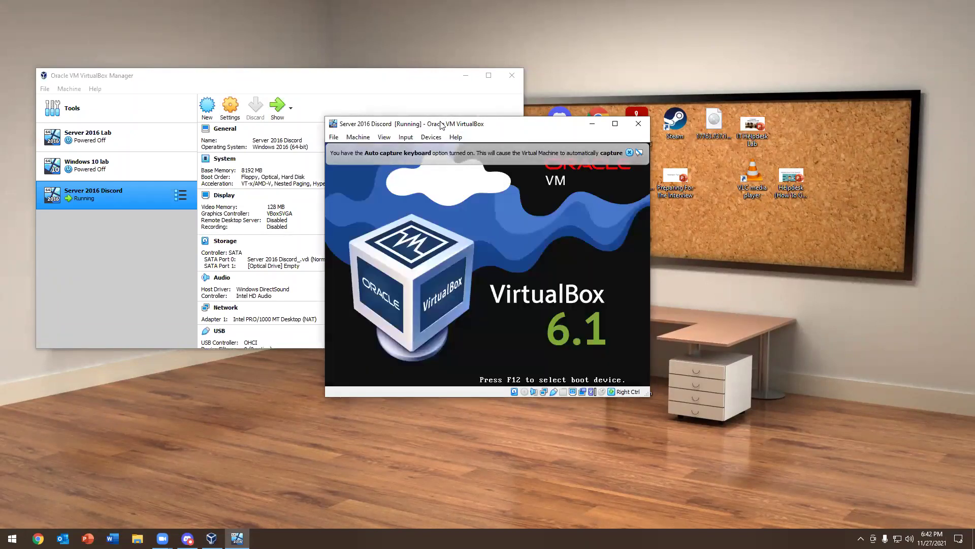
drag(434, 123, 311, 114)
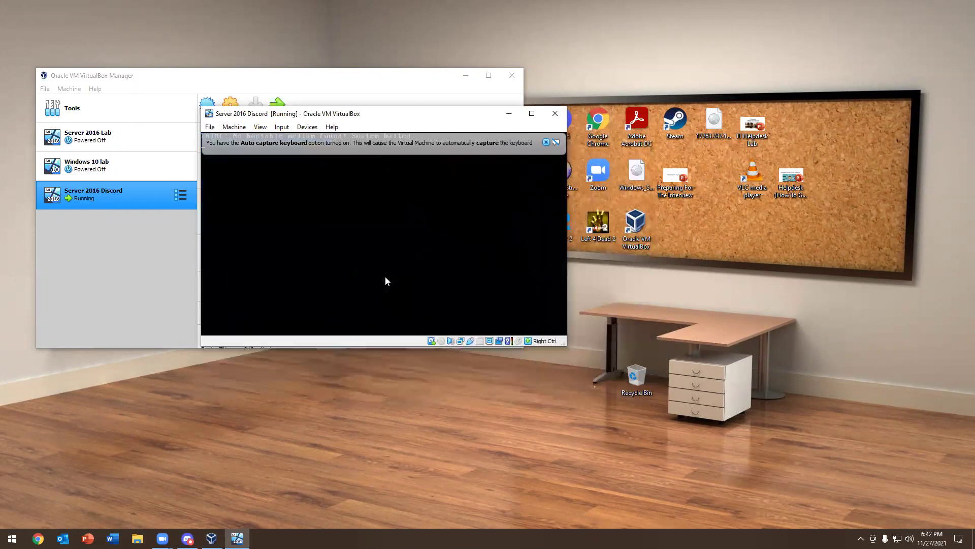
Insert the Windows Server 2016 ISO into the virtual drive and reset the machine into Setup
click(441, 341)
click(463, 374)
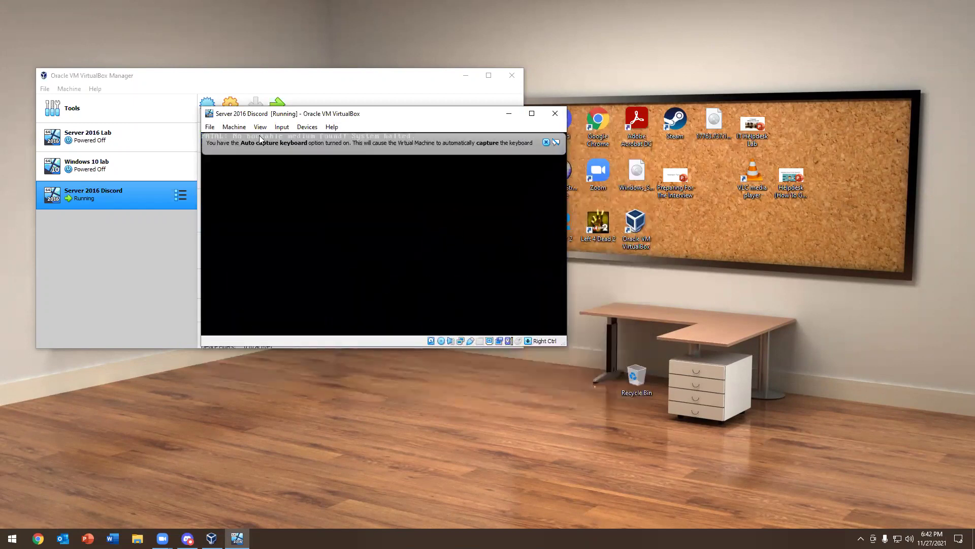
click(221, 127)
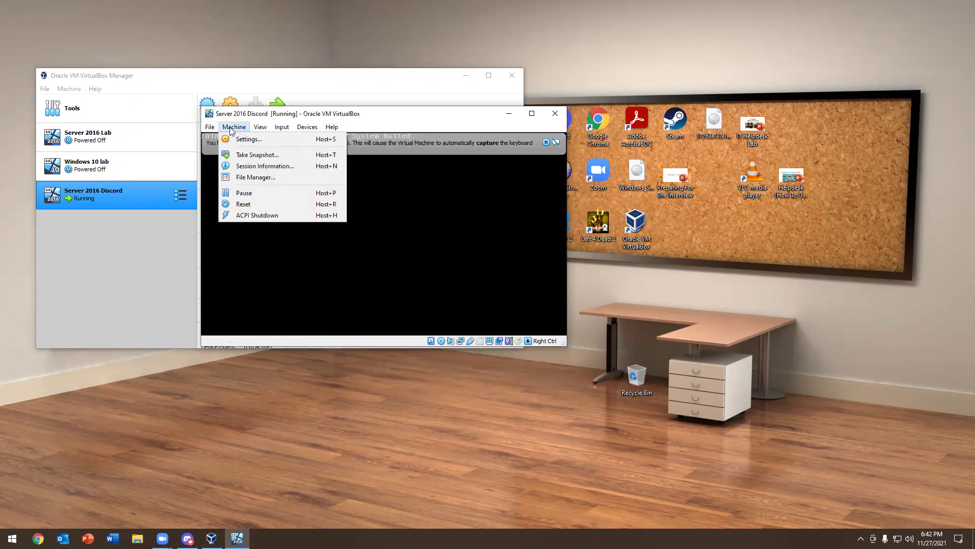
click(242, 204)
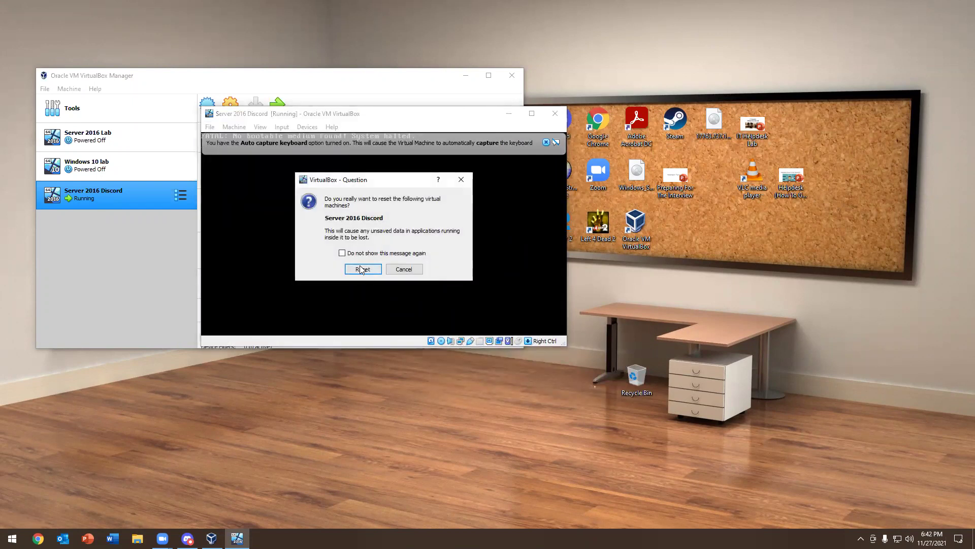
click(362, 270)
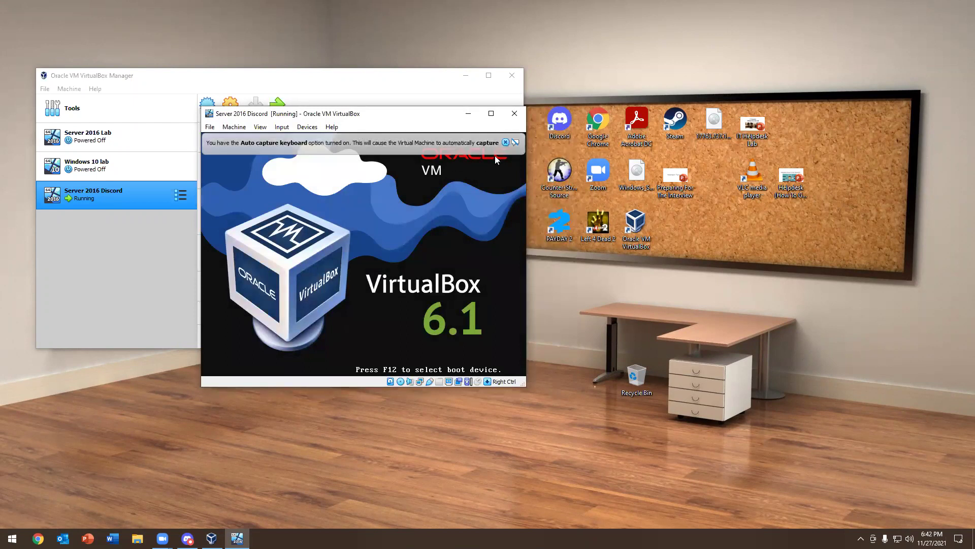
mouse_move(505, 146)
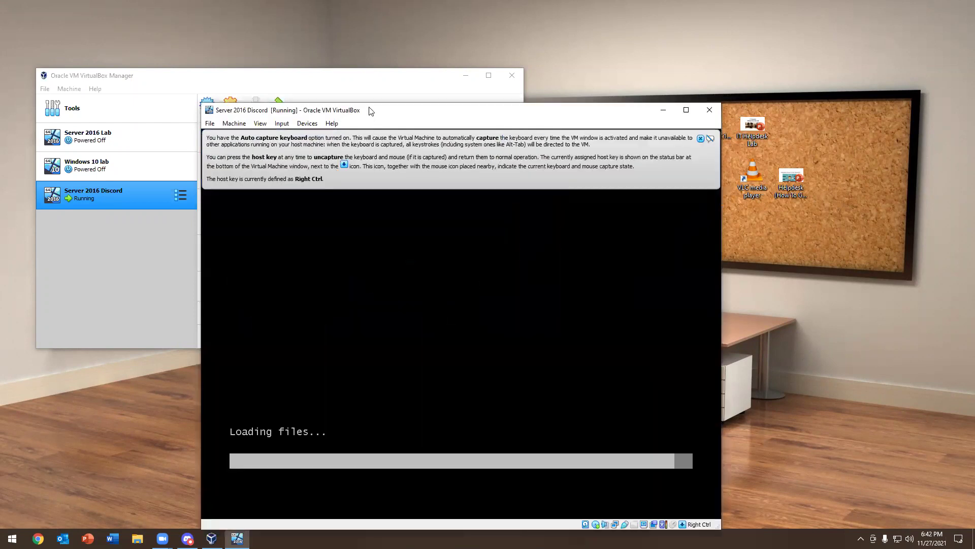
click(703, 121)
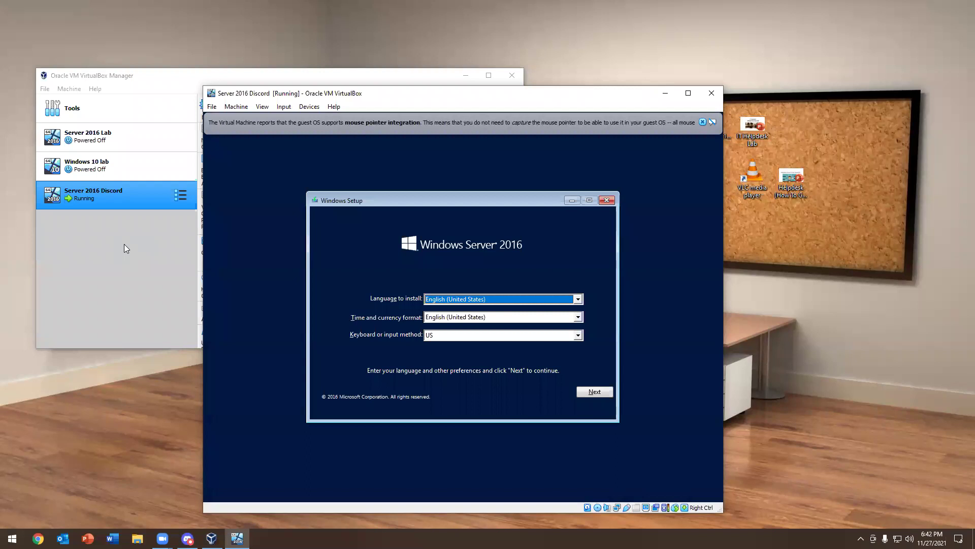
Install Windows Server 2016 Standard Evaluation (Desktop Experience) with default language and accepted license terms
click(586, 391)
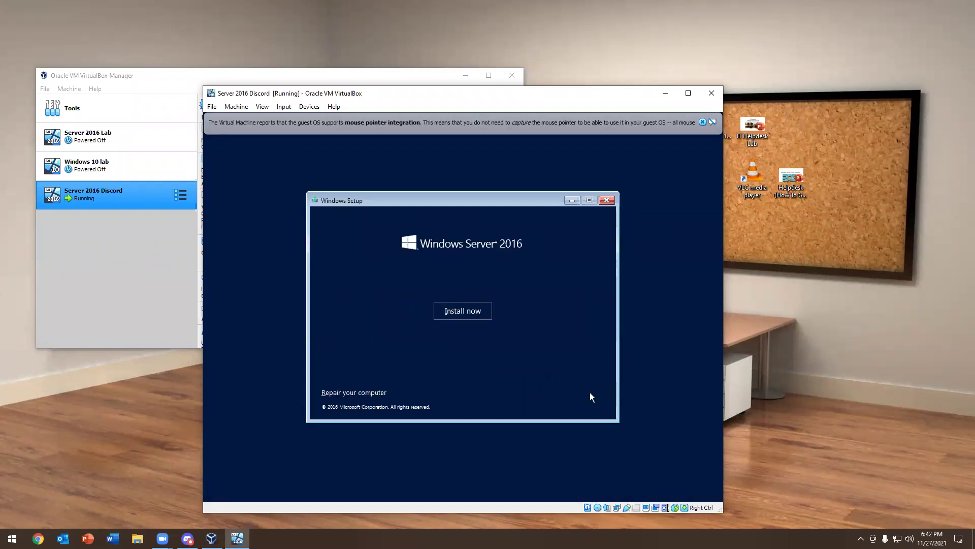
click(452, 311)
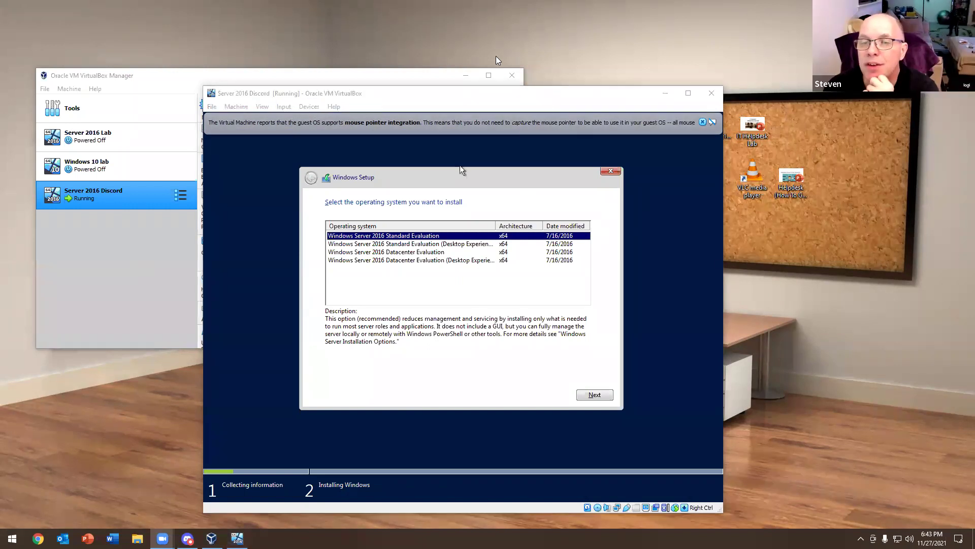
click(404, 245)
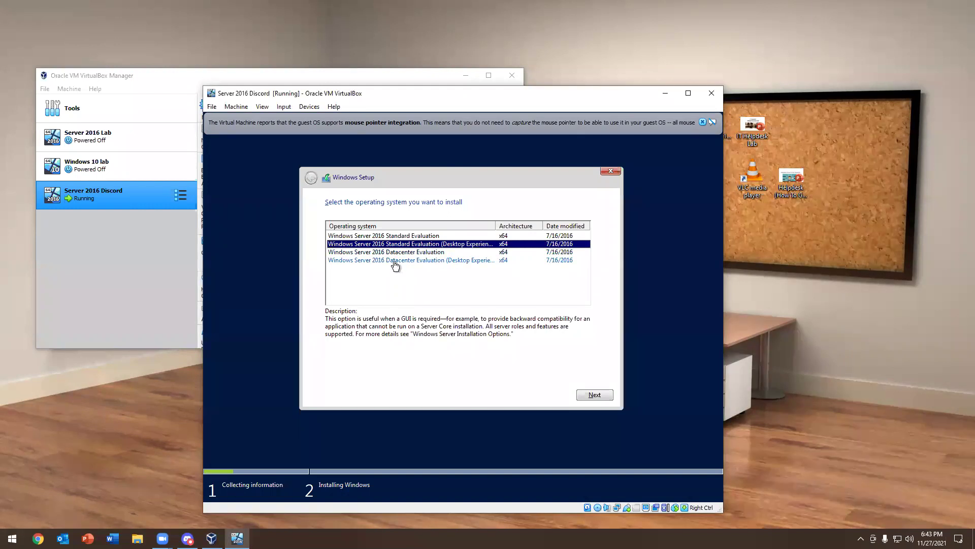
click(593, 396)
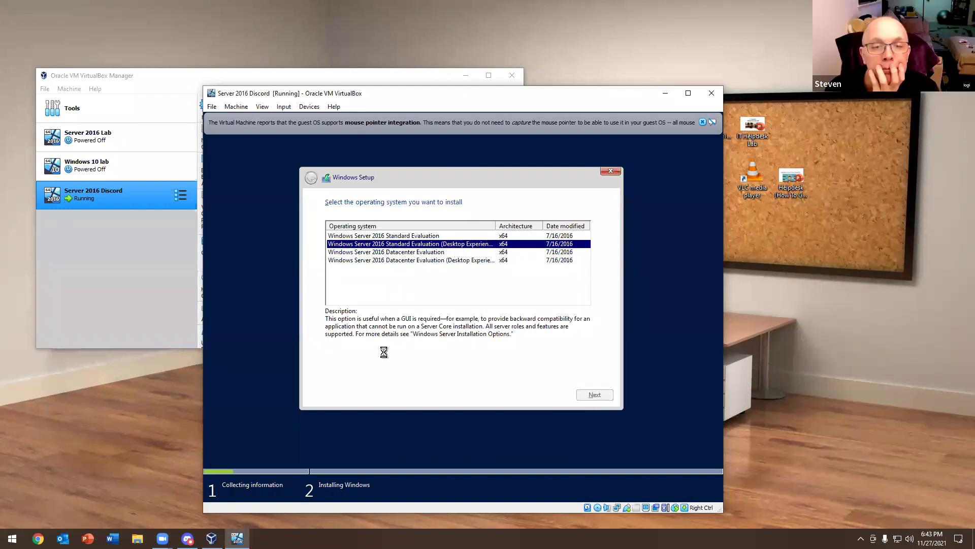
click(328, 371)
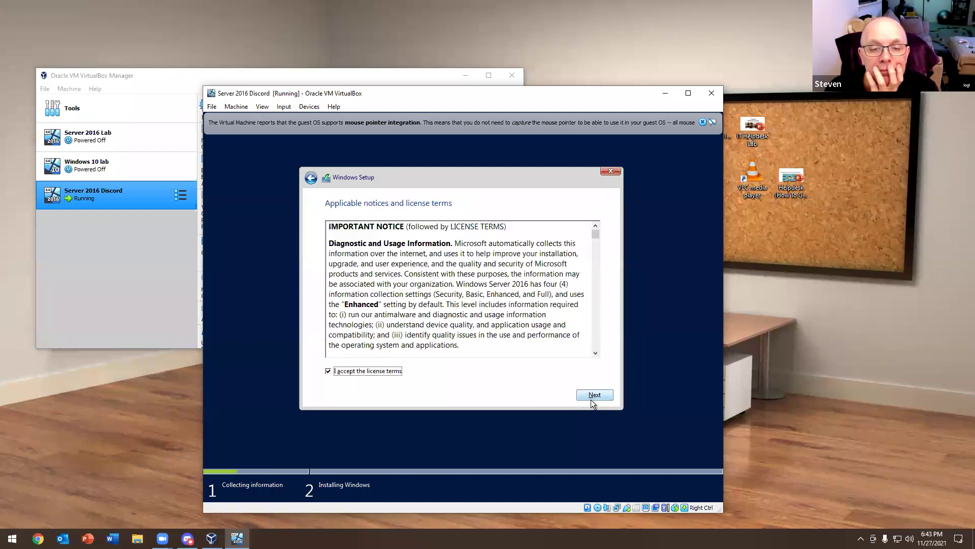
click(592, 397)
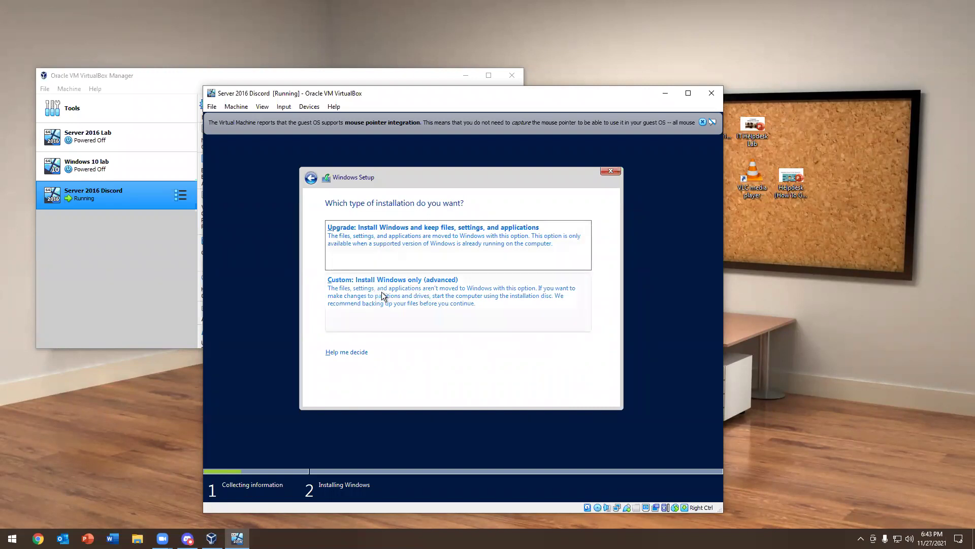
Choose Custom install onto Drive 0 Unallocated Space and start copying Windows files
click(446, 300)
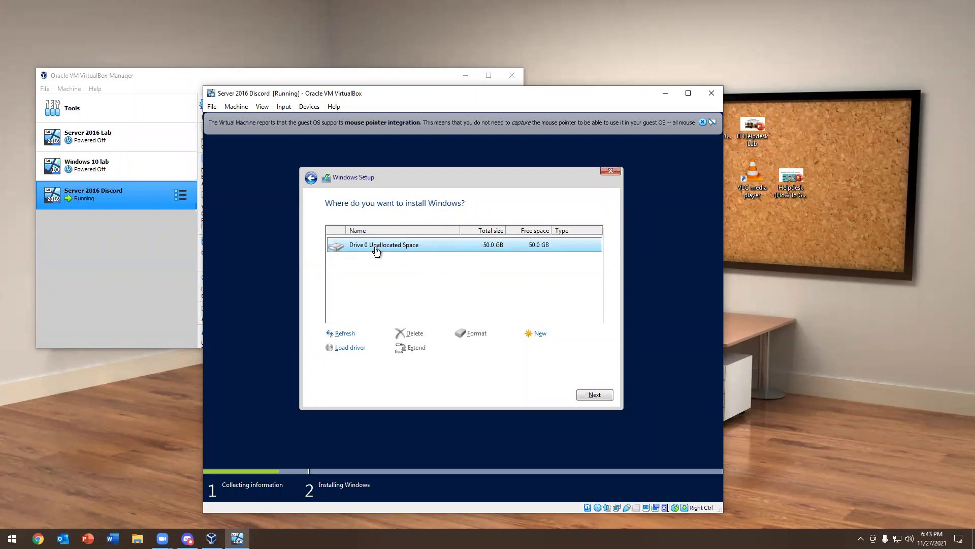
click(582, 396)
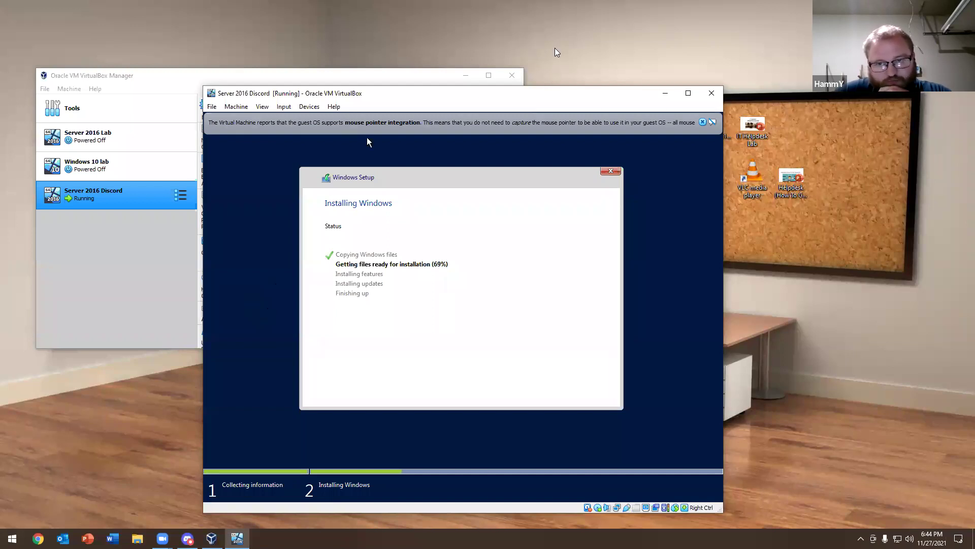
Restart the guest after installation and eject the installation ISO from the virtual drive
click(466, 75)
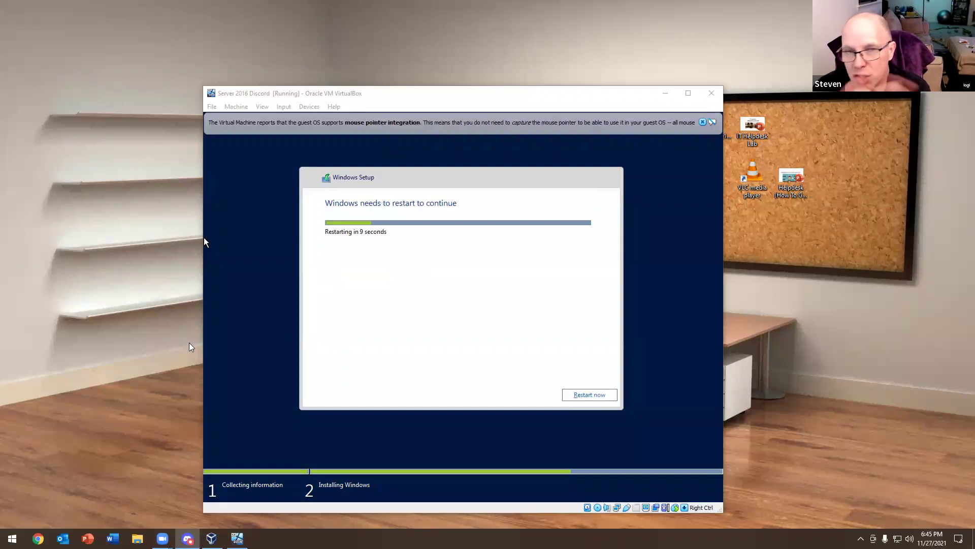
click(599, 396)
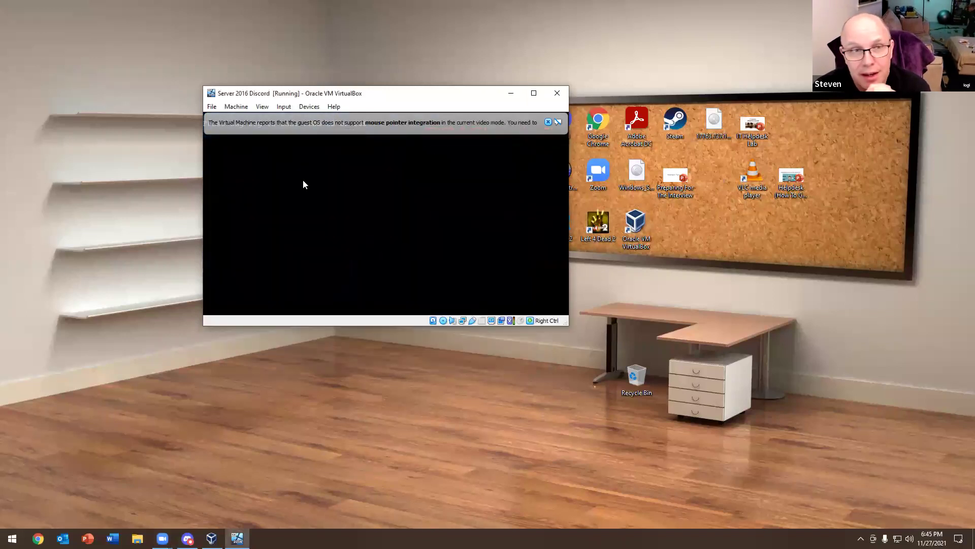
click(443, 320)
click(473, 392)
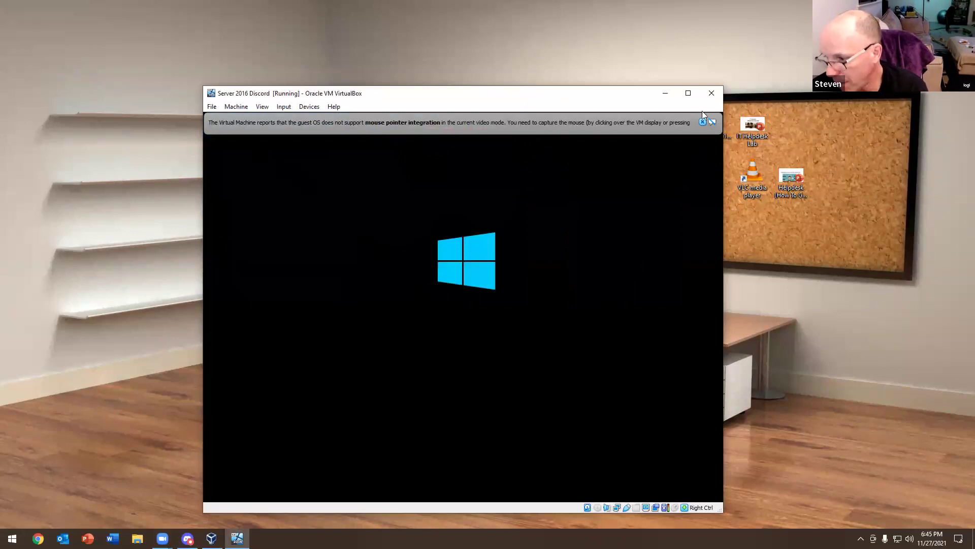
click(703, 122)
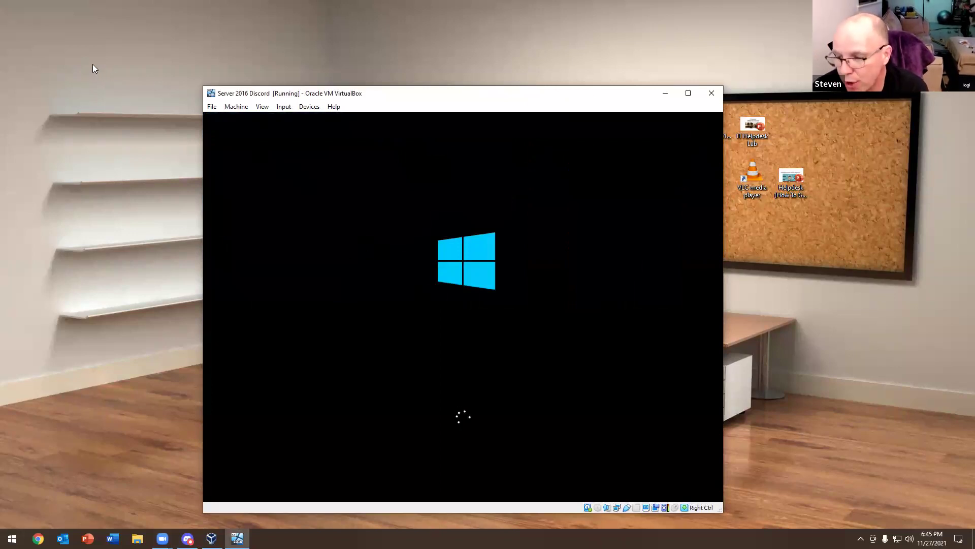
Scale the VM display to 125% via the View menu
click(262, 107)
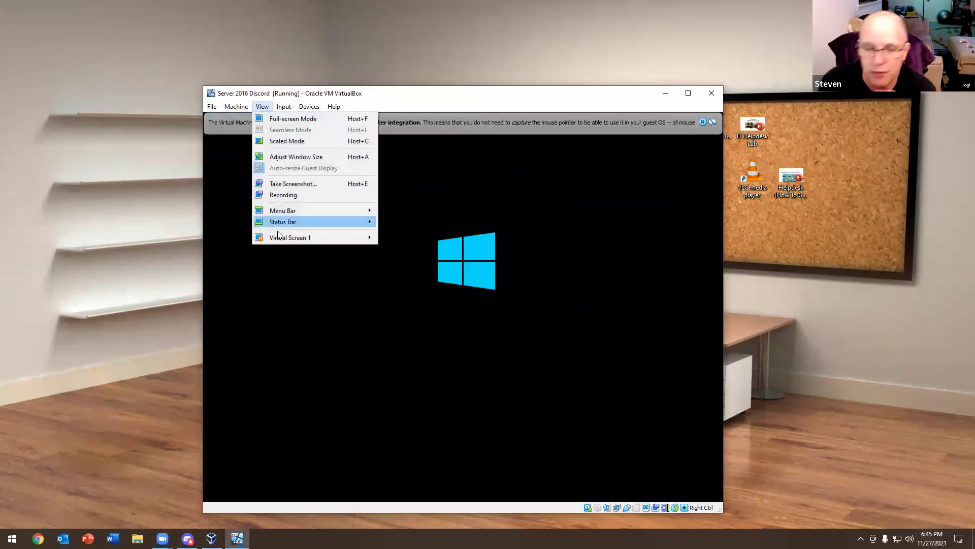
mouse_move(305, 238)
click(417, 390)
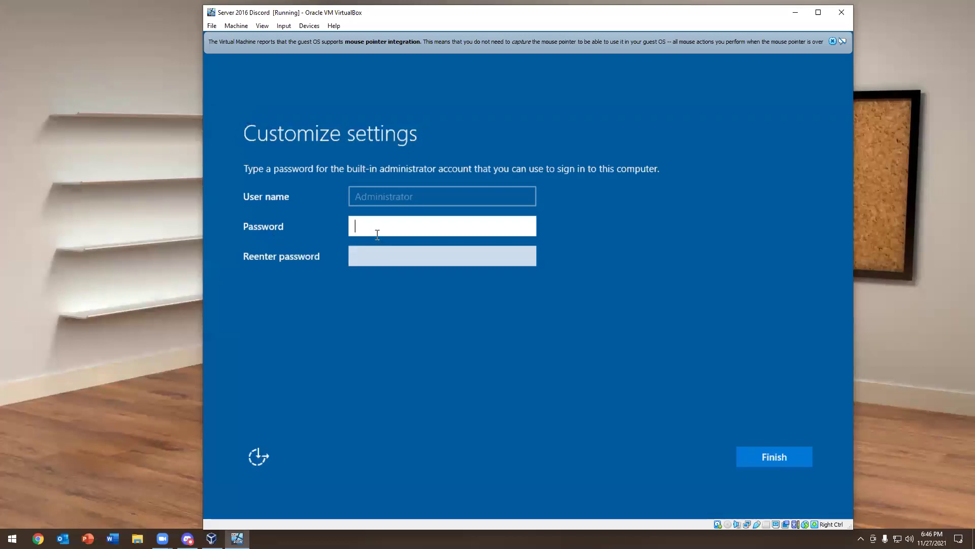
text(Password123!!)
Enter and confirm the built-in Administrator password, then finish the settings
key(Tab)
text(Password123)
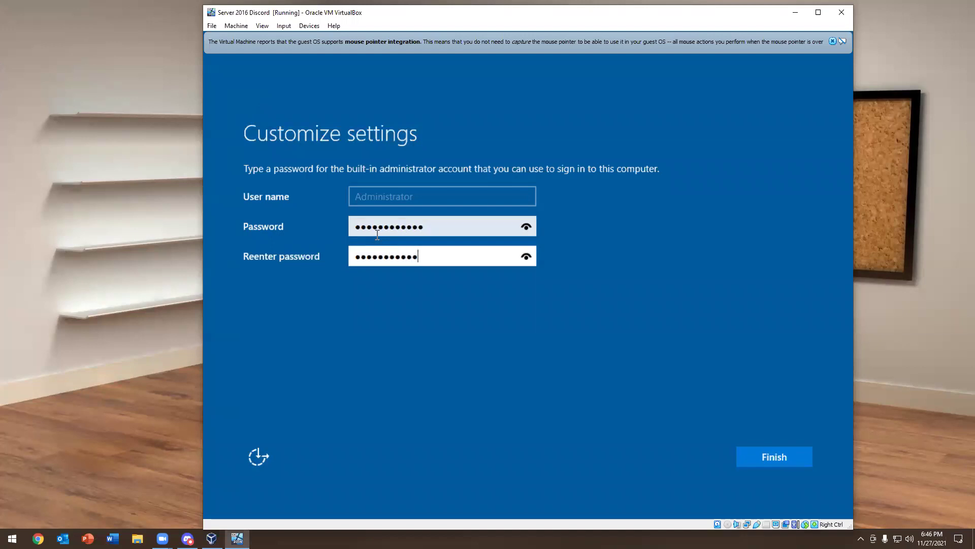
text(!)
key(Return)
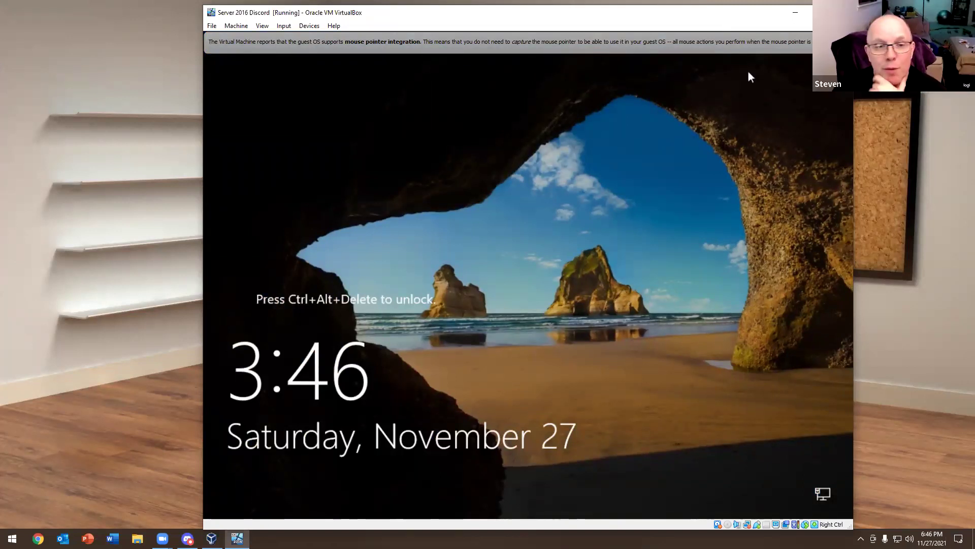
Unlock the server with Insert Ctrl-Alt-Del and sign in as Administrator using the account password
click(833, 42)
click(283, 25)
mouse_move(305, 37)
click(381, 65)
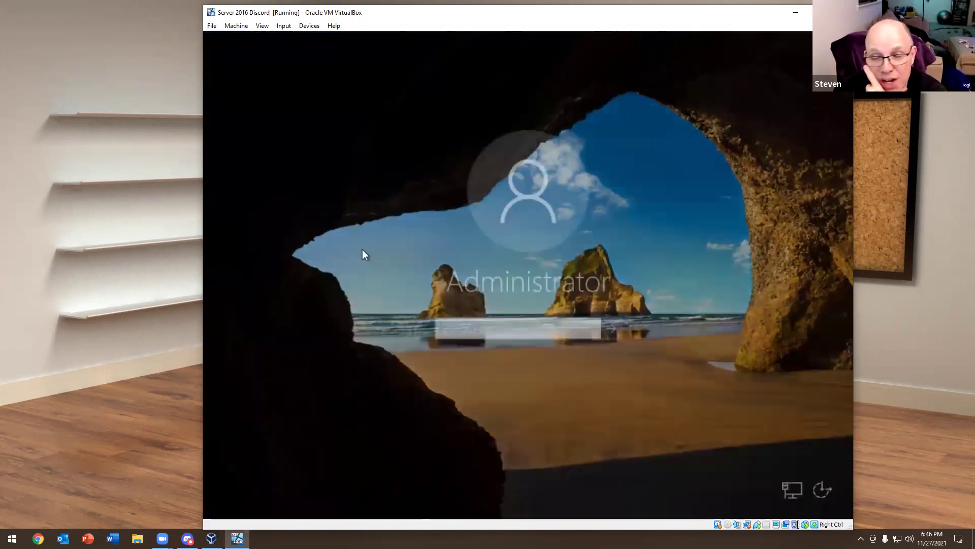
text(**********)
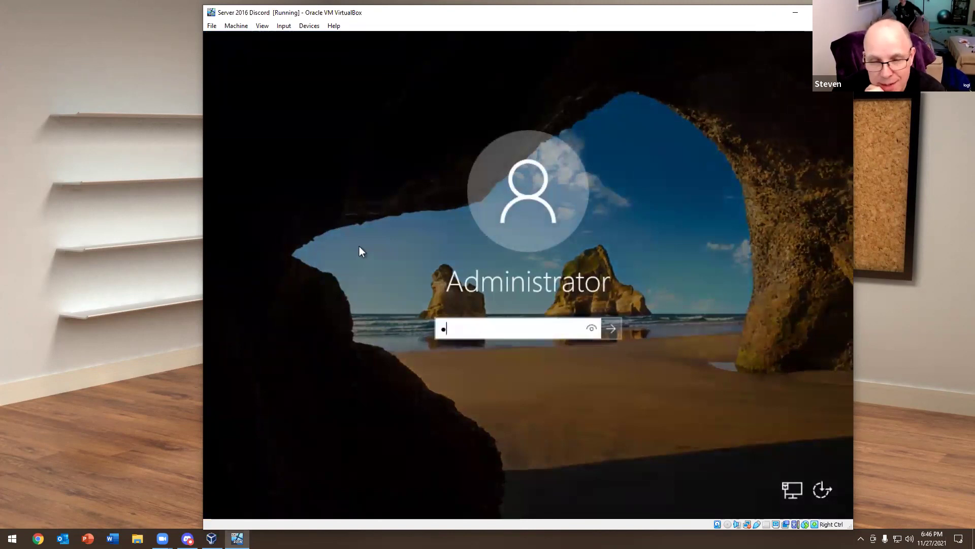
text(*)
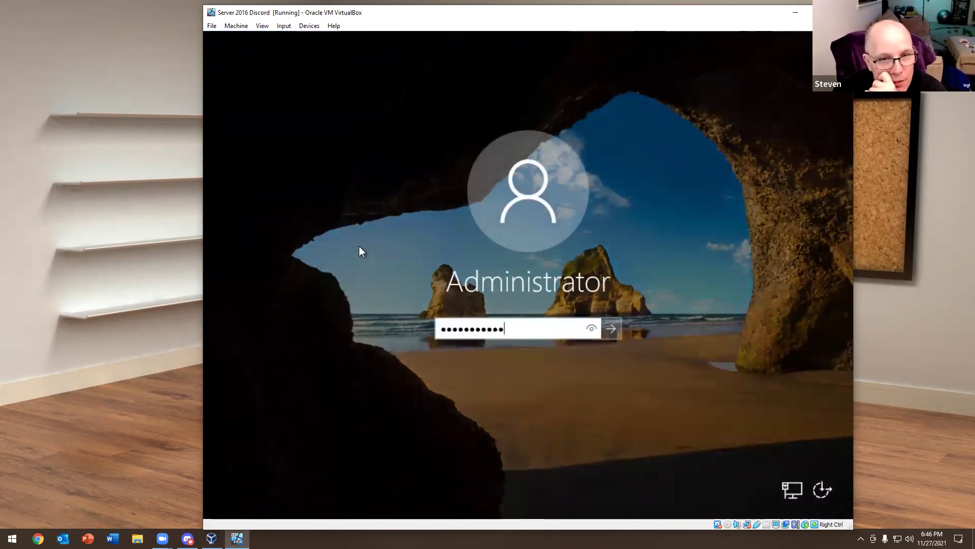
key(Return)
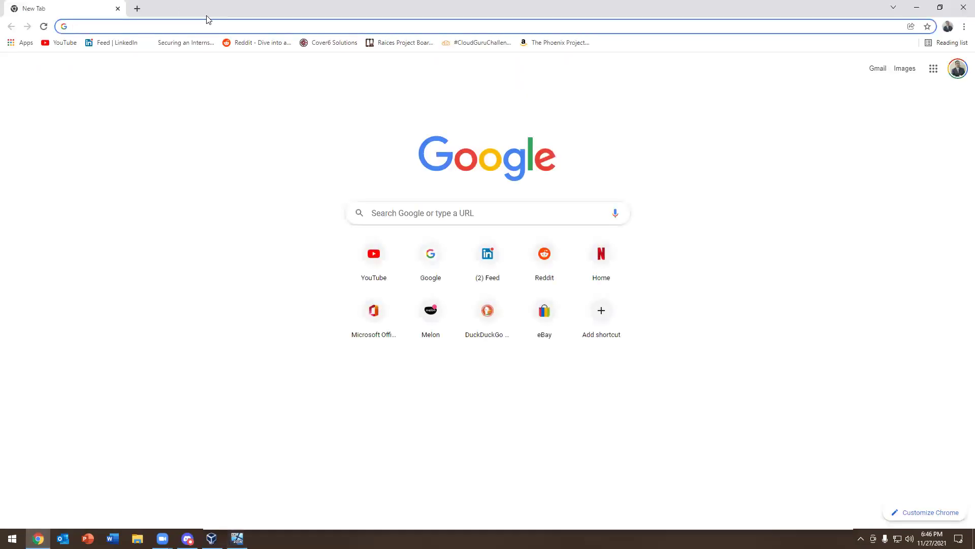
drag(206, 16, 0, 16)
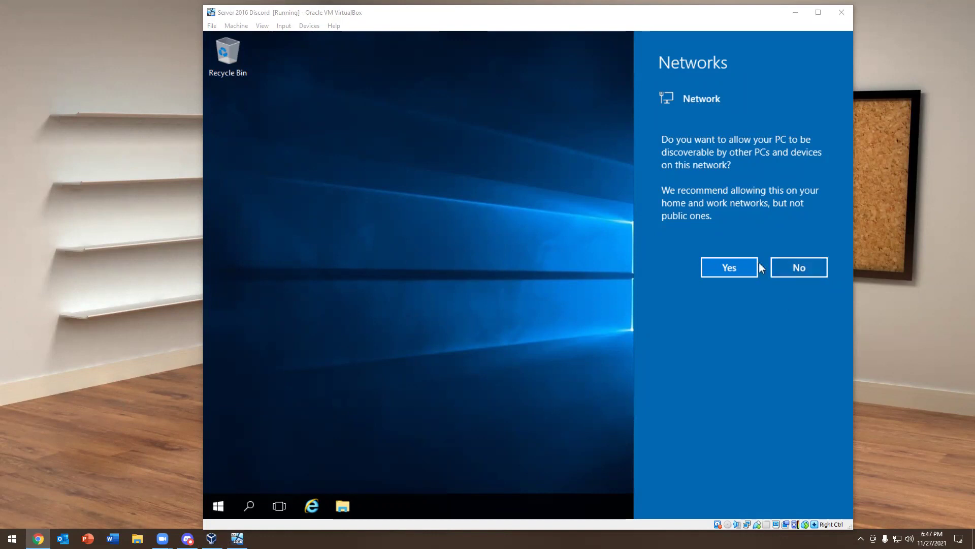
Answer Yes on the Networks prompt so the server is discoverable on this network
click(732, 268)
click(731, 268)
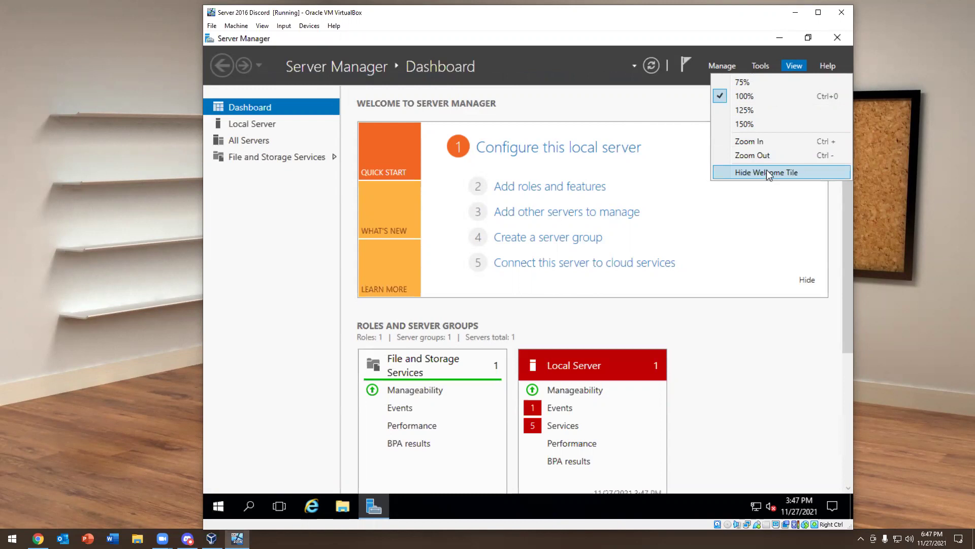
click(648, 101)
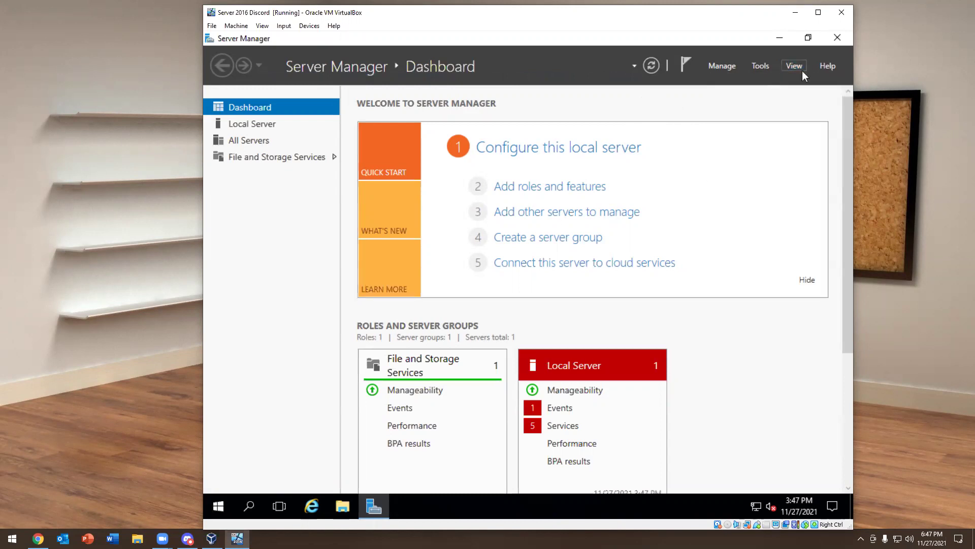
click(825, 67)
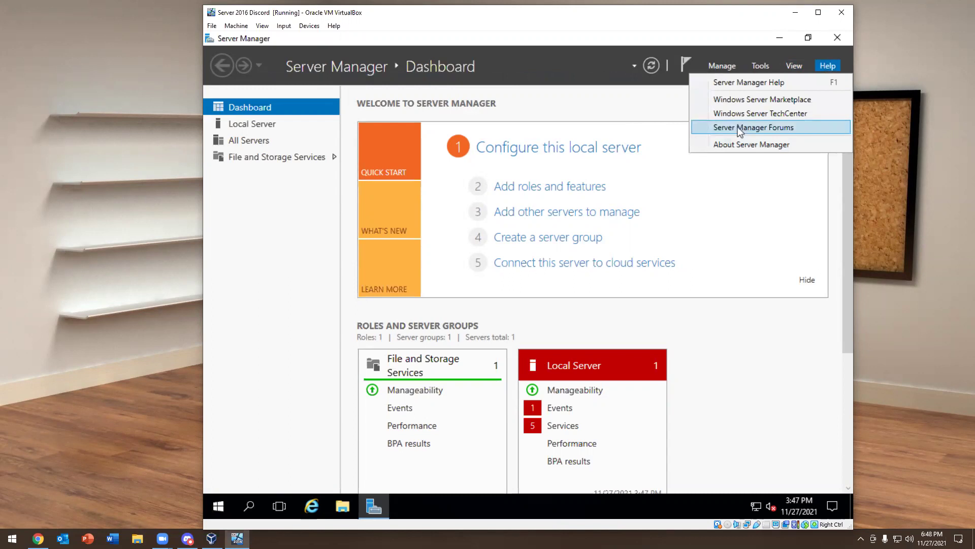
click(761, 65)
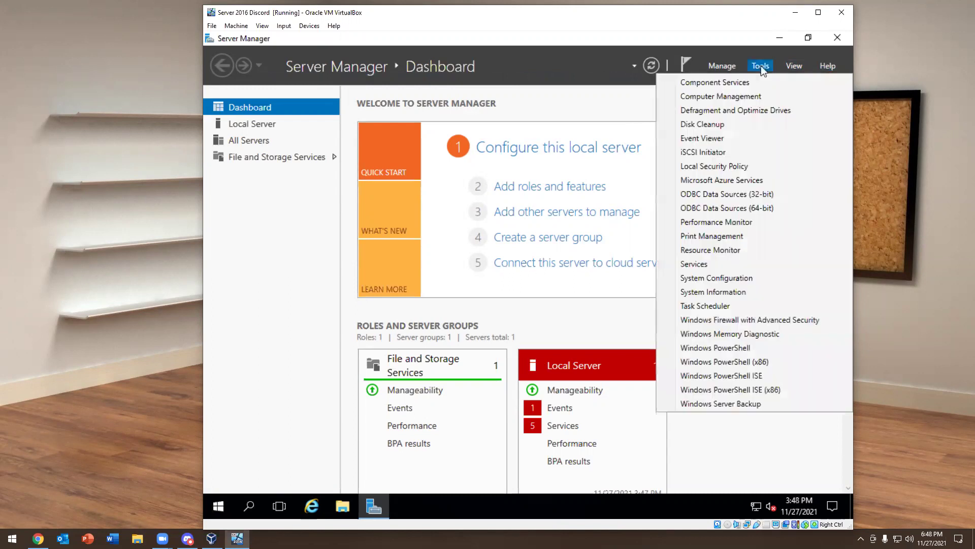
click(602, 124)
click(635, 66)
click(634, 66)
click(634, 67)
click(682, 74)
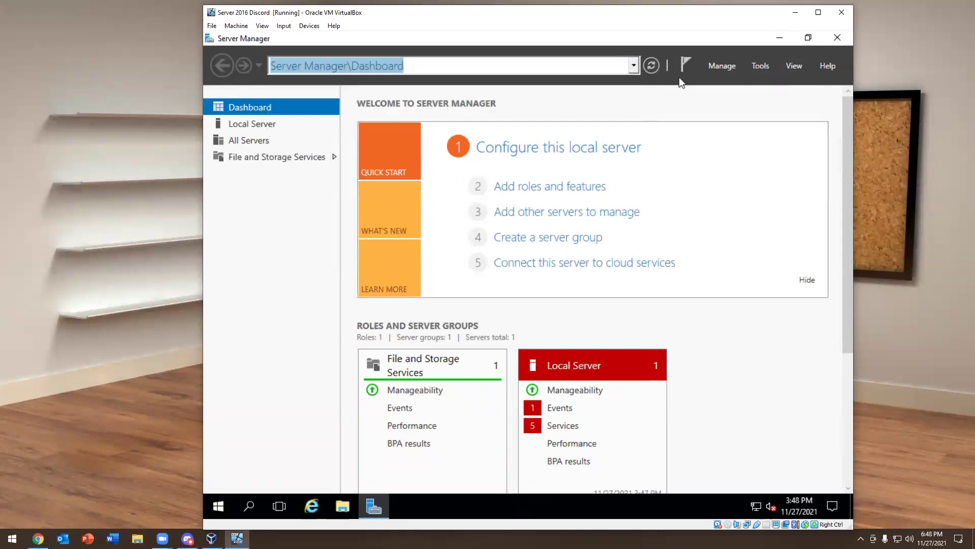
click(683, 64)
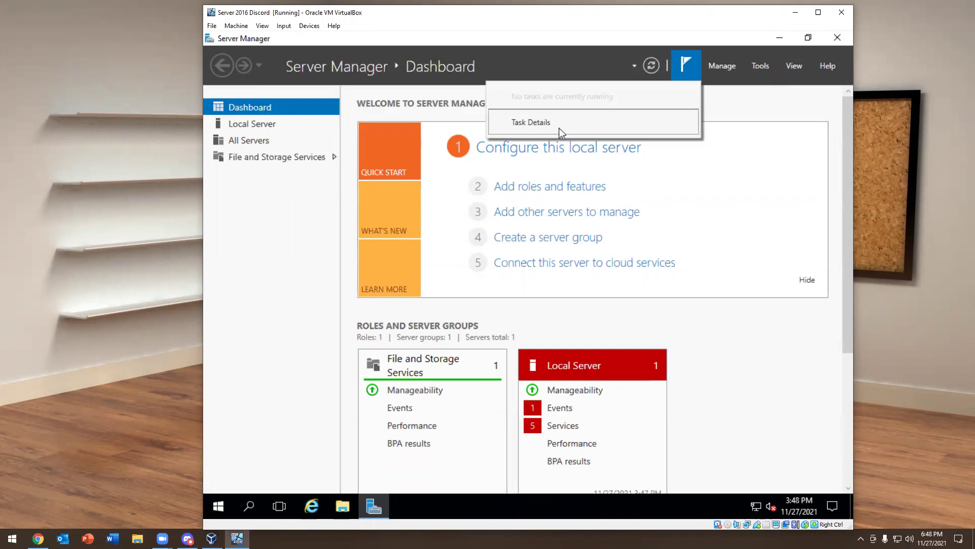
click(705, 113)
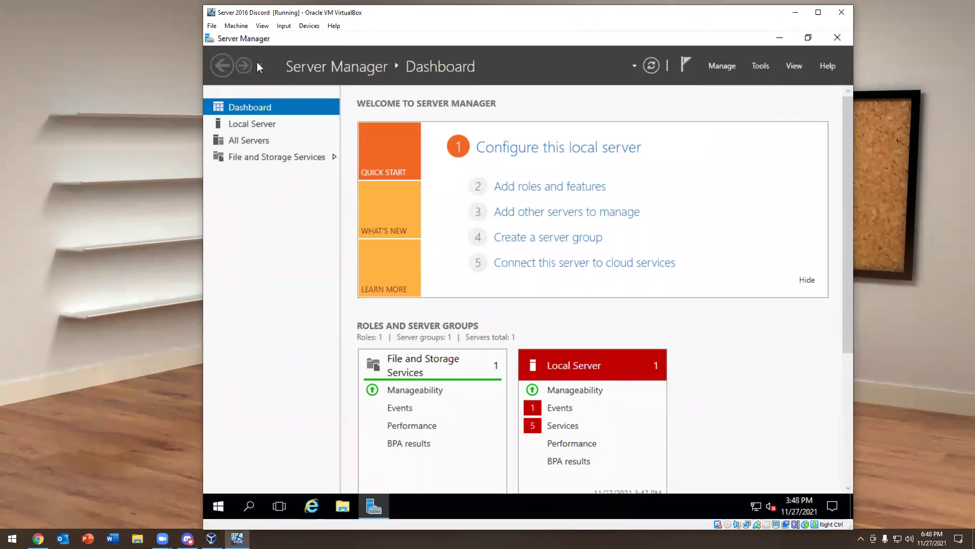
Review Local Server properties showing WIN-OIGAQ3FROSE in WORKGROUP, then close Server Manager
click(245, 121)
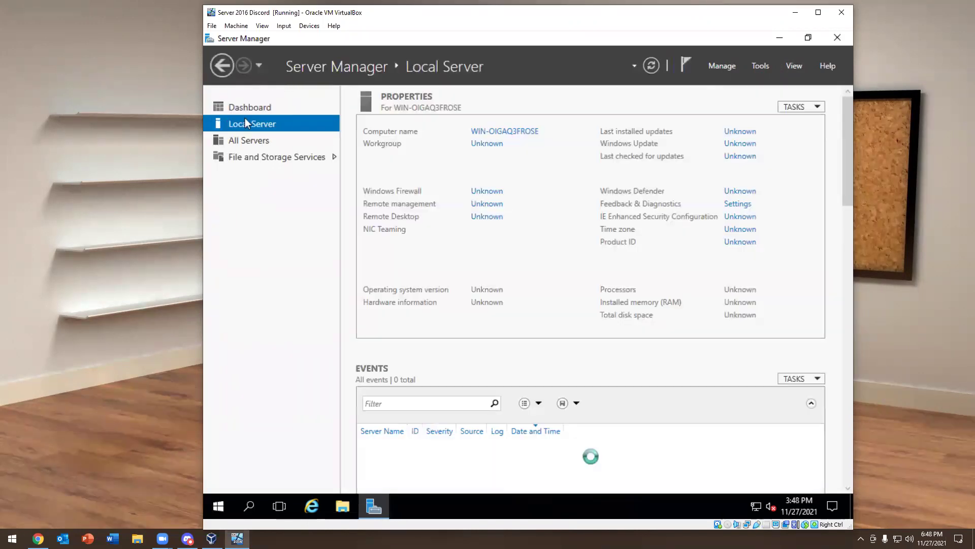
click(260, 65)
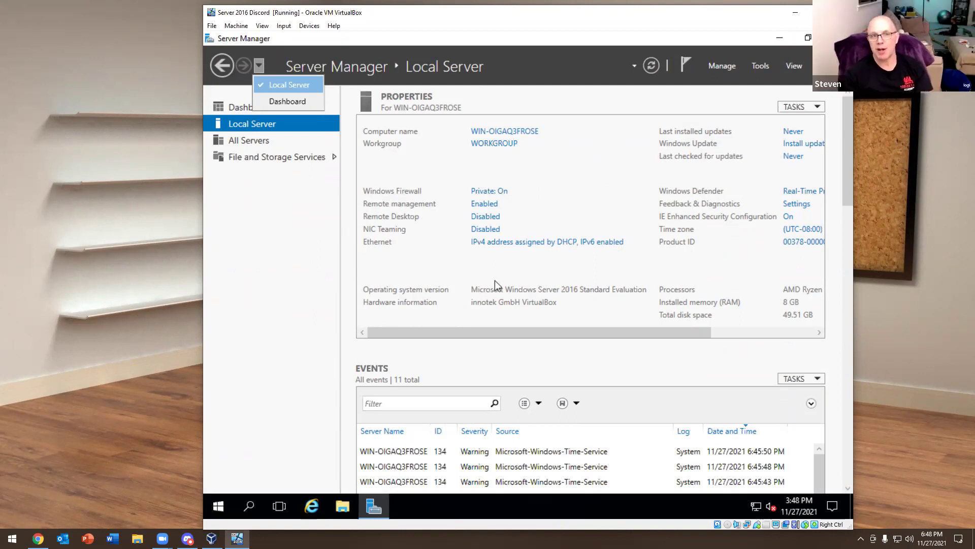
click(480, 286)
drag(502, 328, 577, 325)
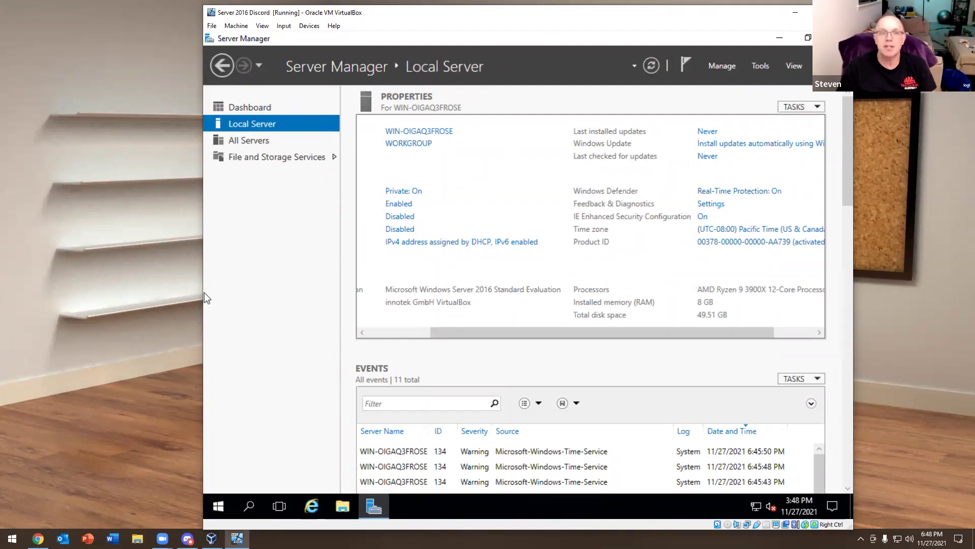
key(alt+Tab)
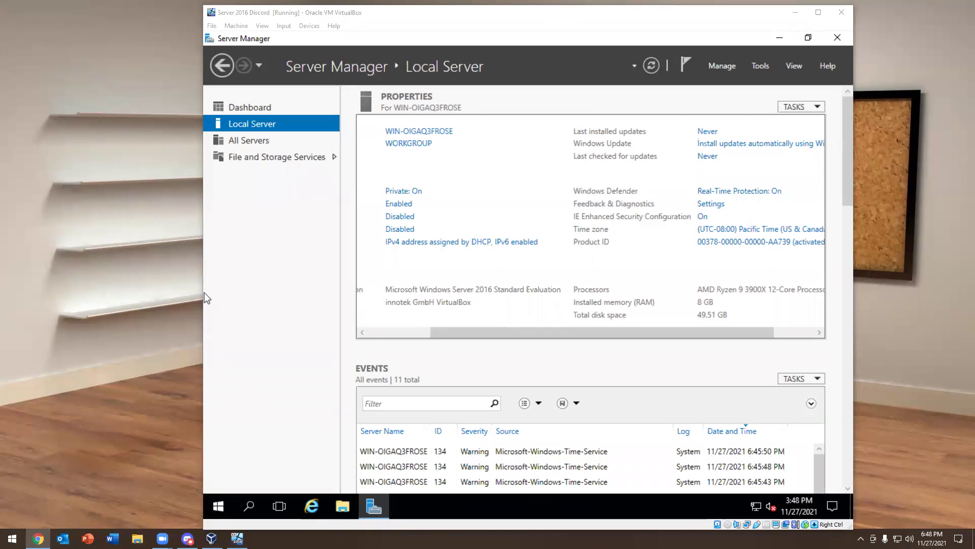
click(837, 38)
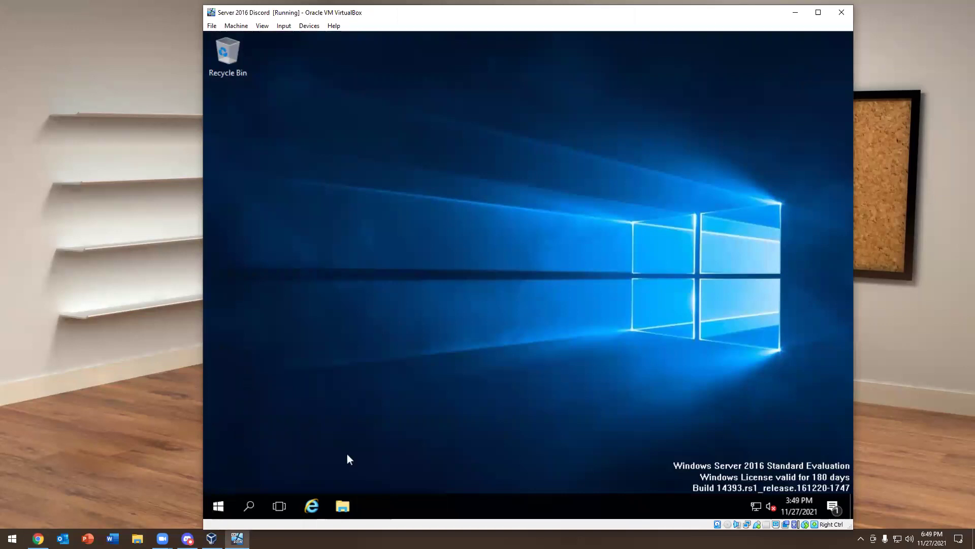
Check This PC's system properties from File Explorer, then close the System and Explorer windows
click(349, 507)
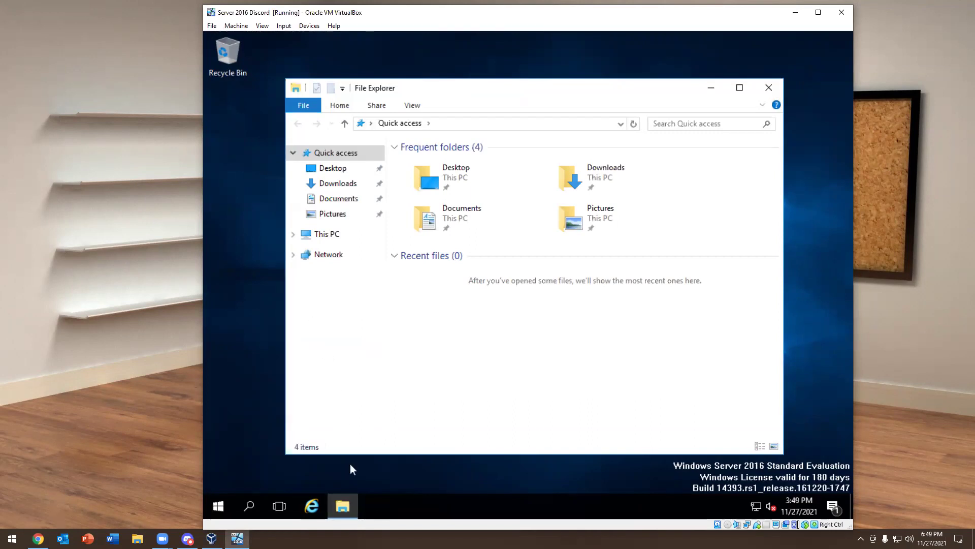
click(327, 234)
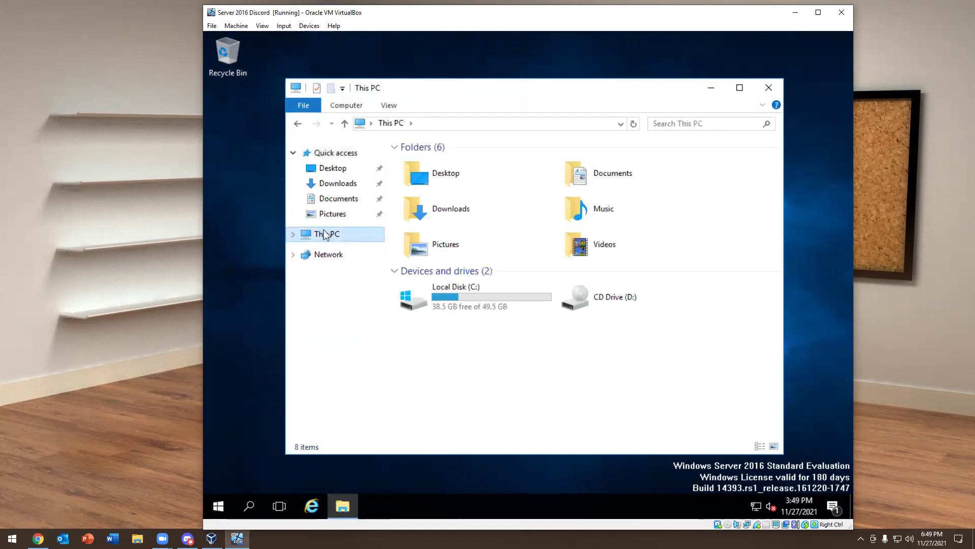
right_click(324, 231)
click(349, 395)
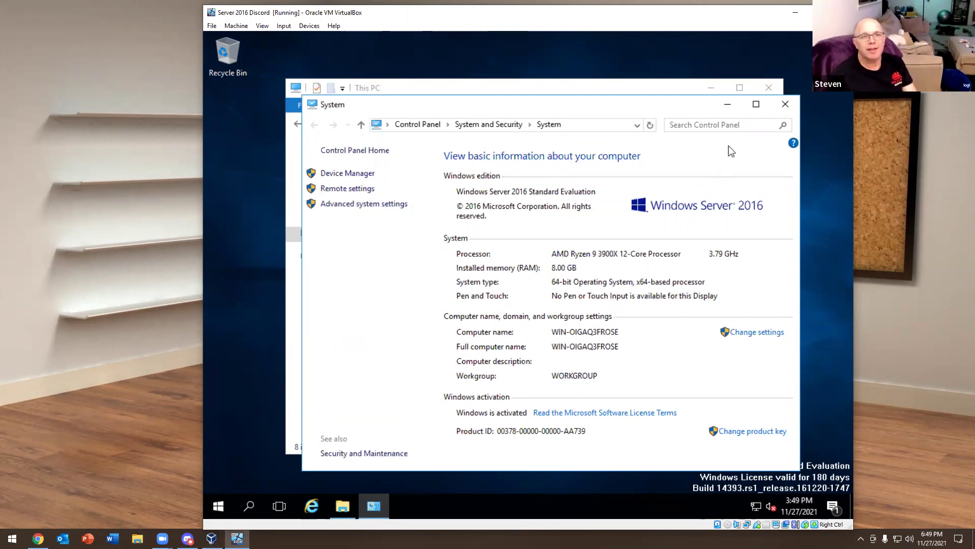
click(785, 103)
click(768, 88)
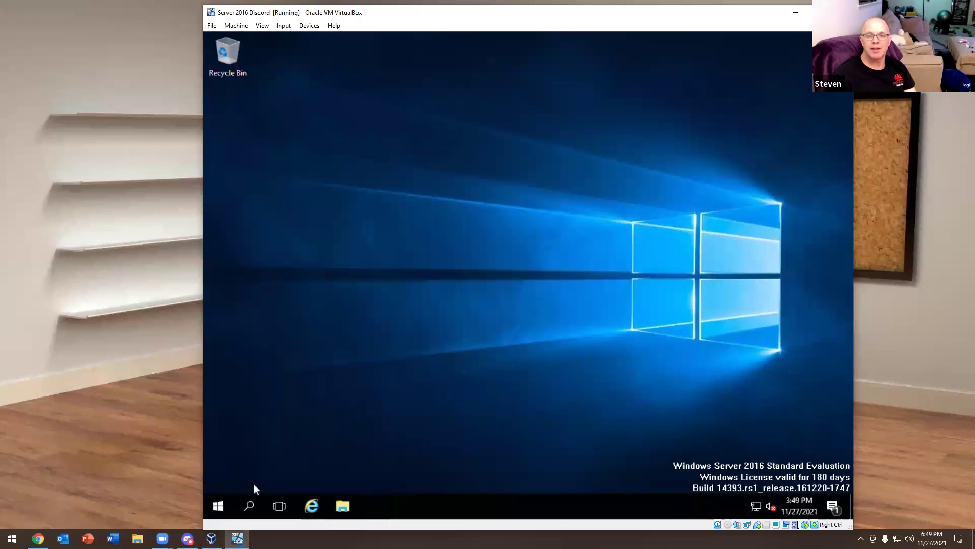
click(227, 504)
Launch Windows PowerShell and rename the computer to DC-01 with Rename-Computer
text(power)
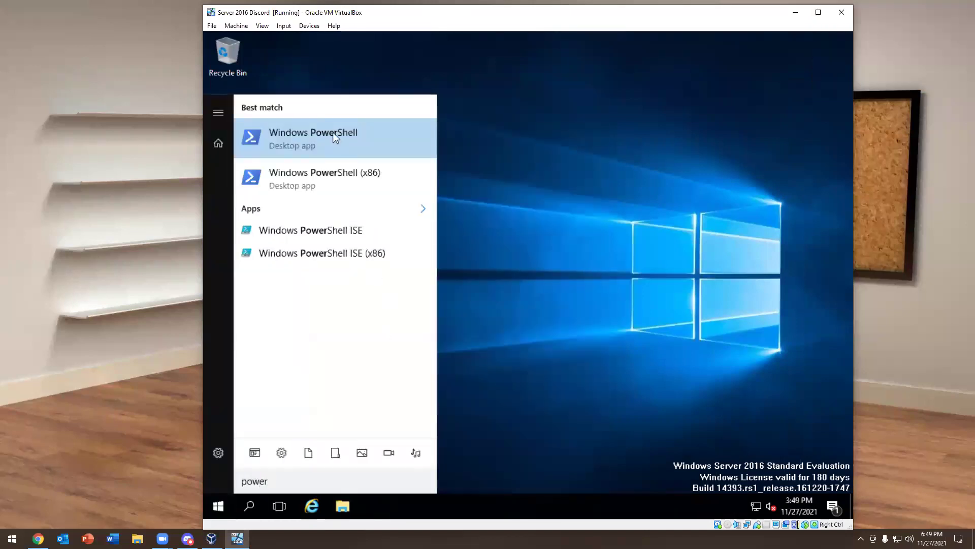
click(336, 138)
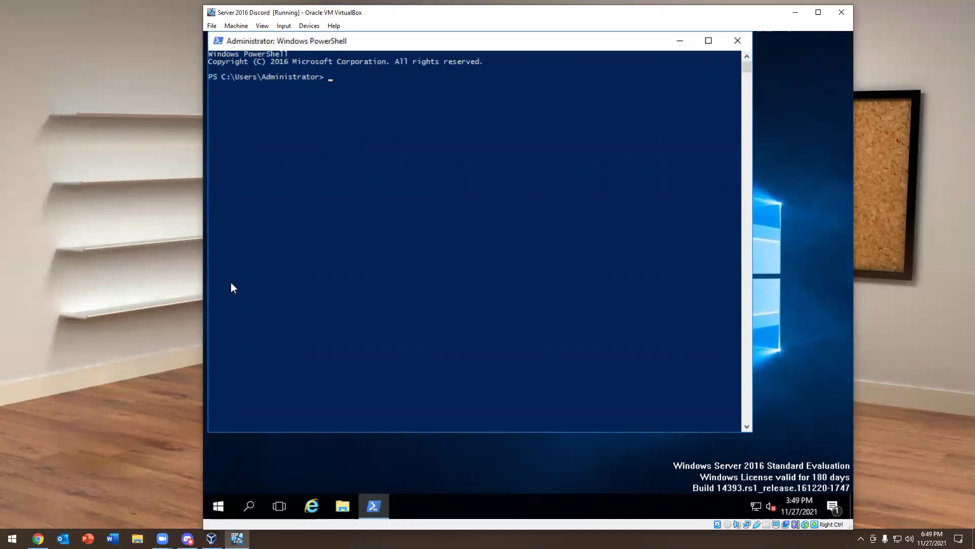
text(rename-computer)
key(Return)
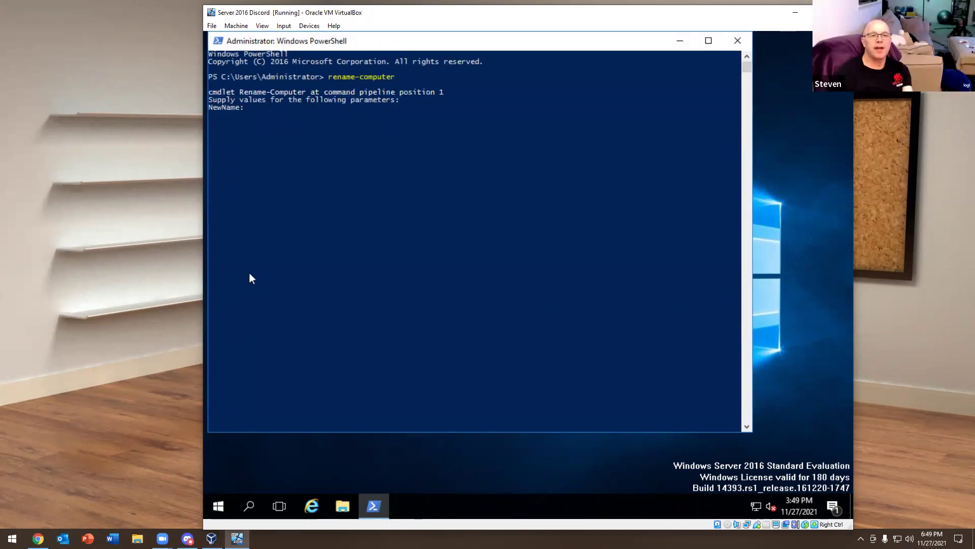
click(394, 144)
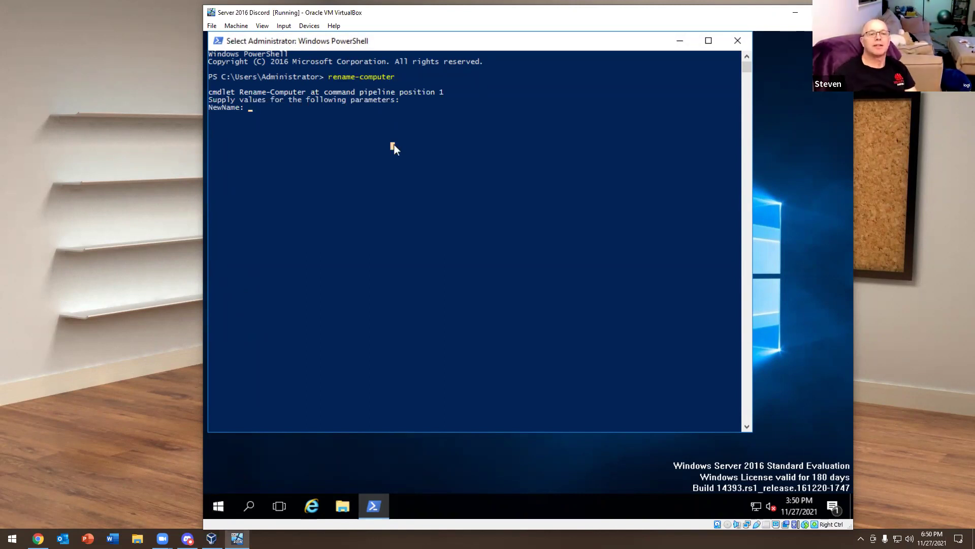
text(DC-01)
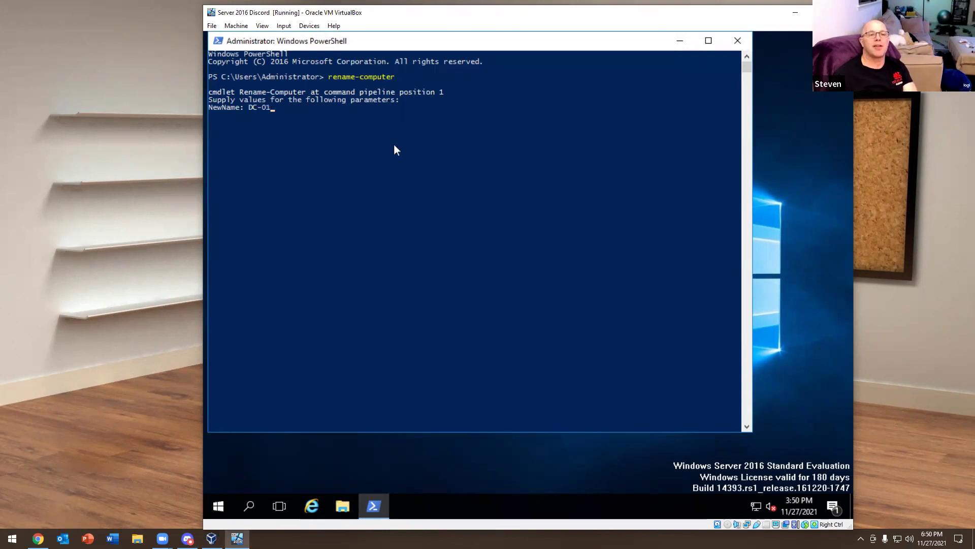
key(Return)
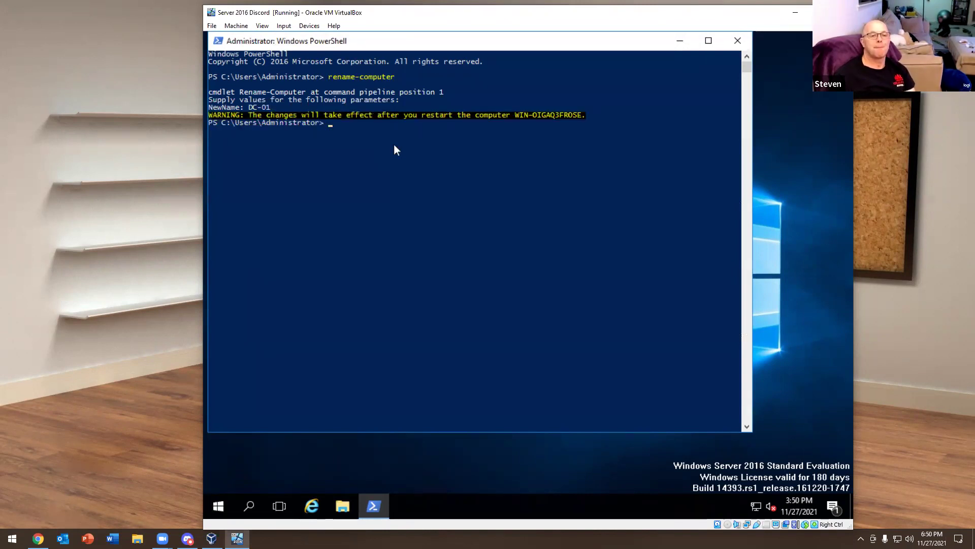
Restart the server with the shutdown command and dismiss the sign-out warning
text(shutdown -r)
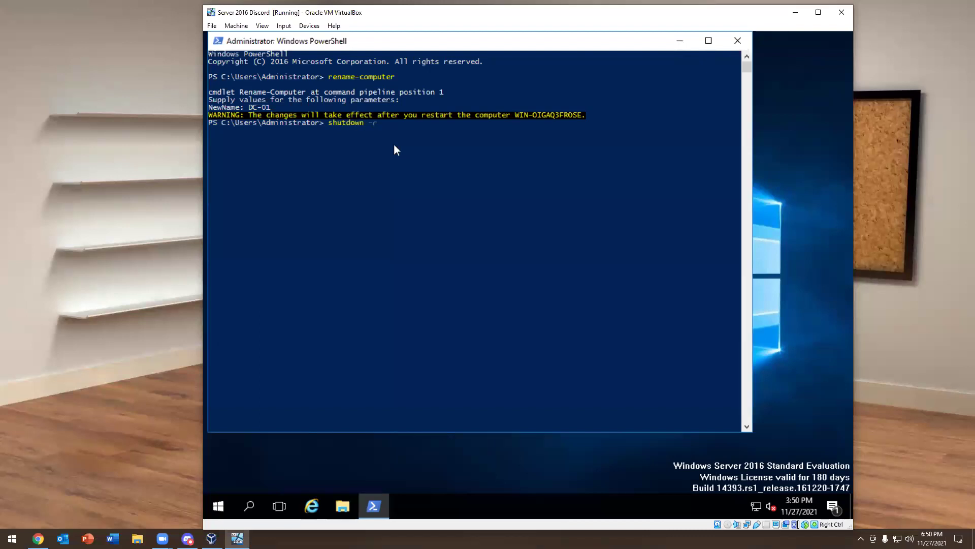
key(Return)
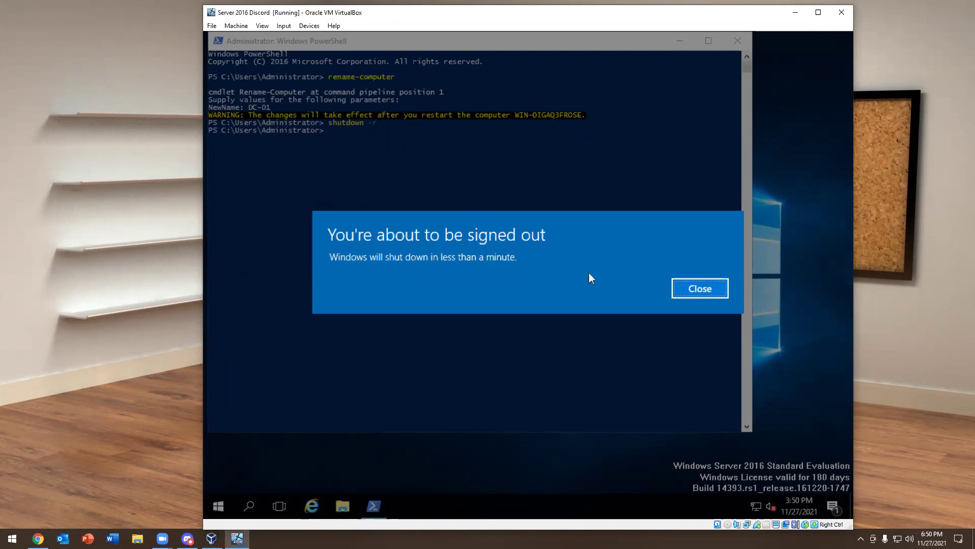
click(700, 288)
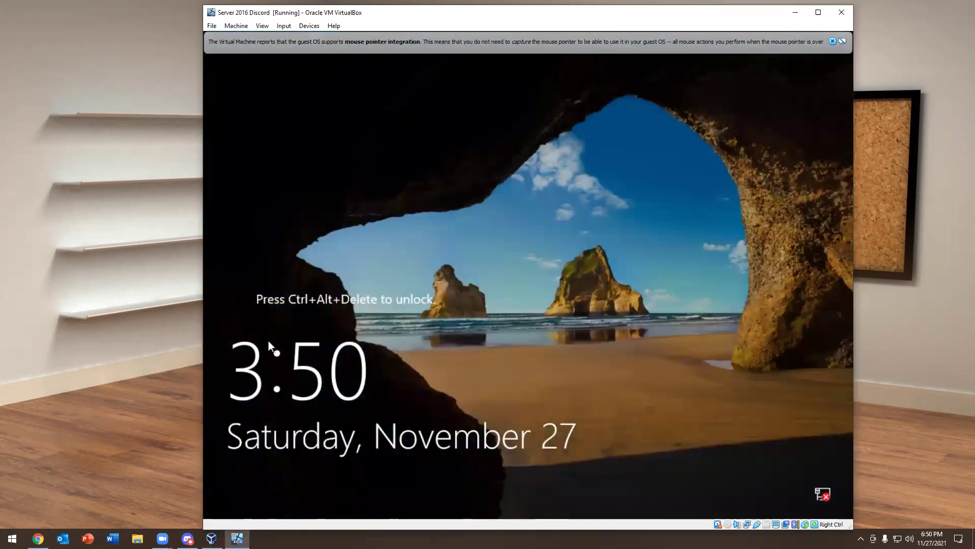
Unlock the restarted DC-01 with Insert Ctrl+Alt+Del and sign in as Administrator with the account password
click(284, 25)
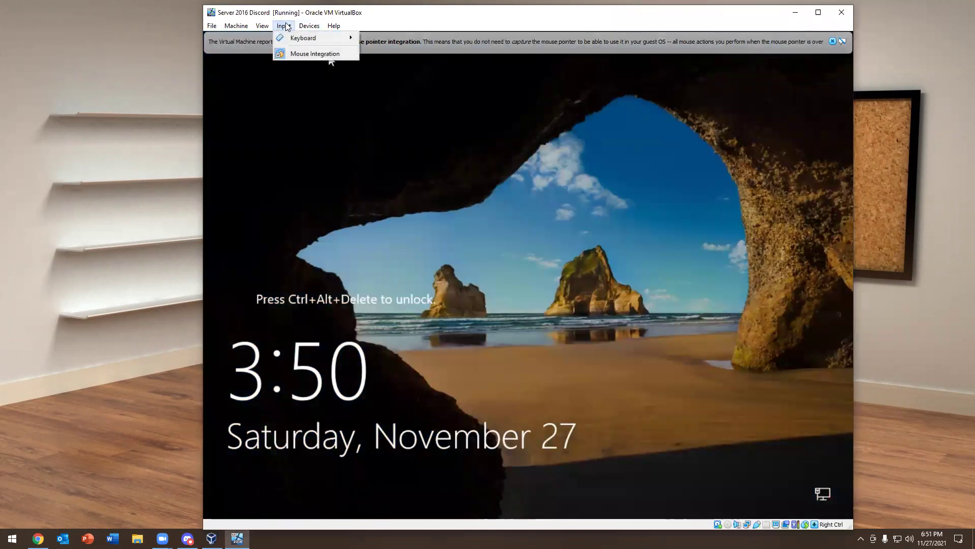
mouse_move(326, 43)
click(388, 68)
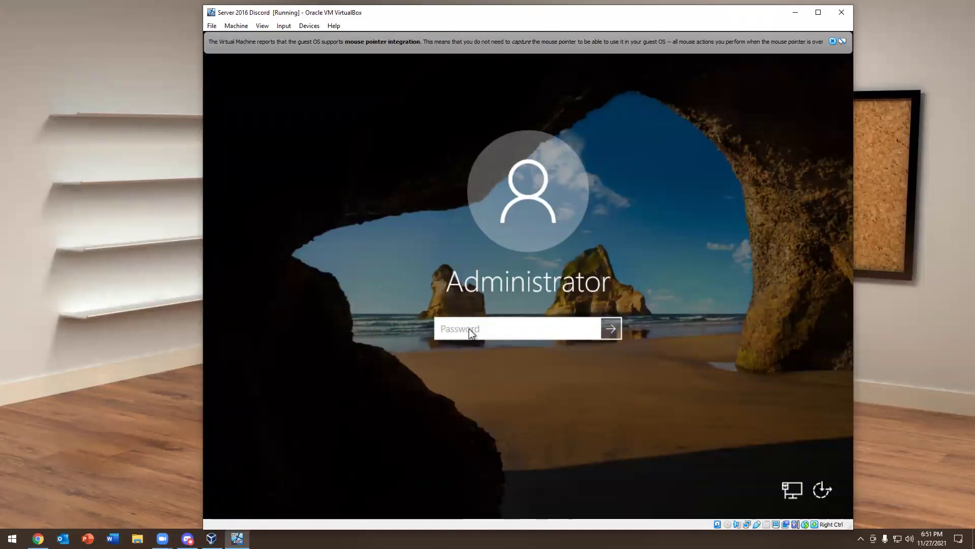
text(••••••••••••)
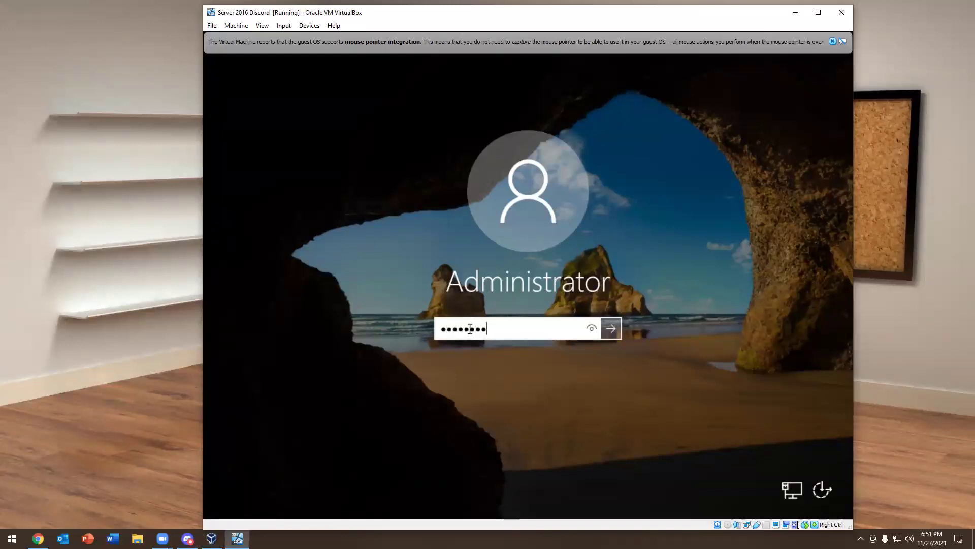
key(Return)
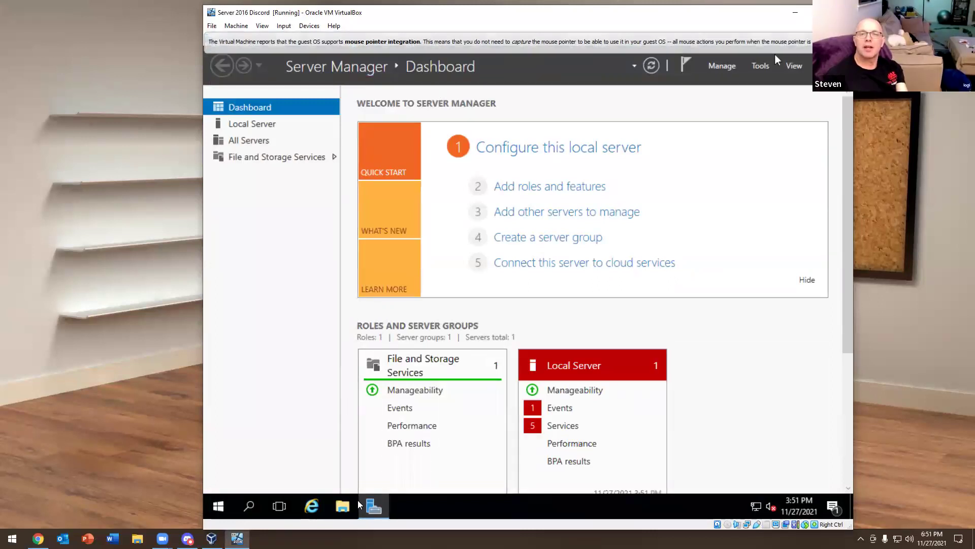
click(779, 41)
Minimize Server Manager to reveal the desktop and bring up the Start menu
click(779, 39)
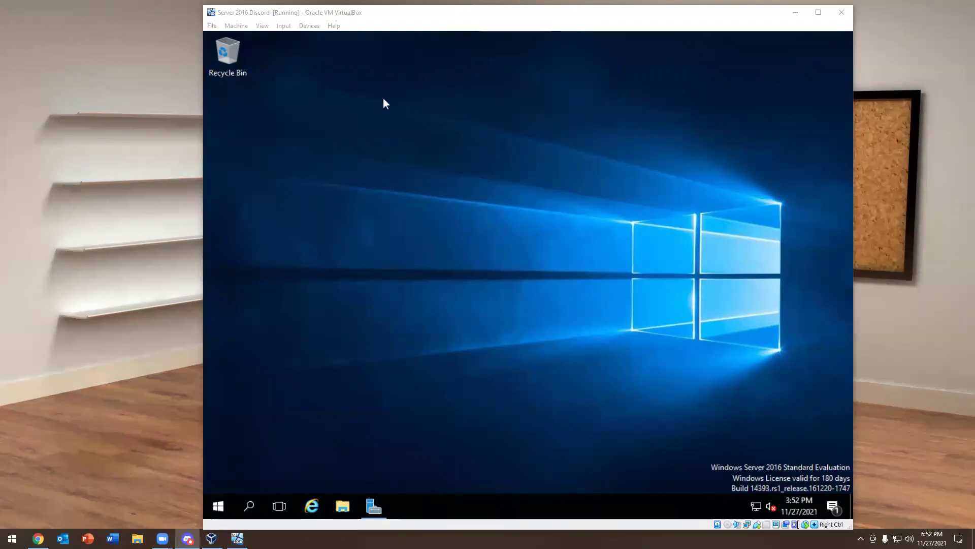
click(224, 506)
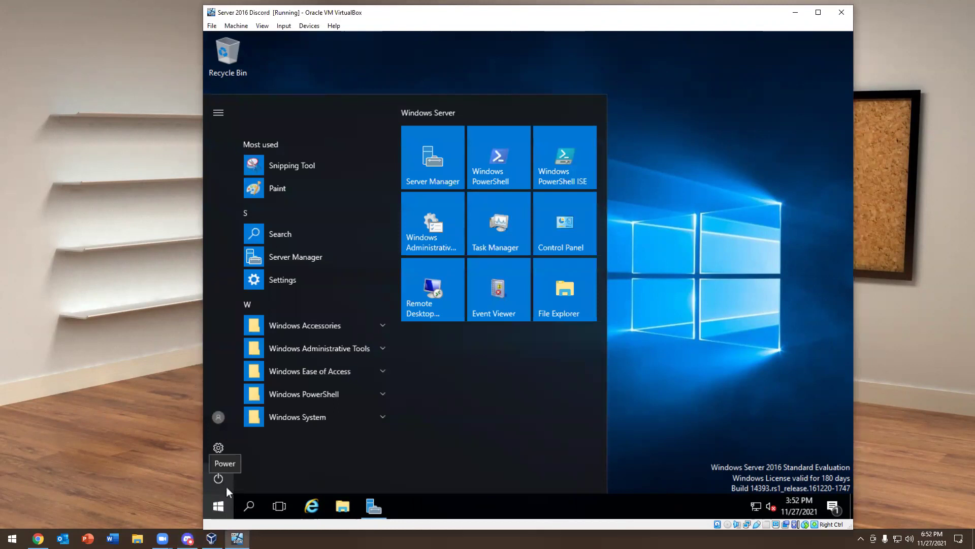
Open an administrator Command Prompt via cmd and try the mistyped system.info command
text(cmd)
key(Return)
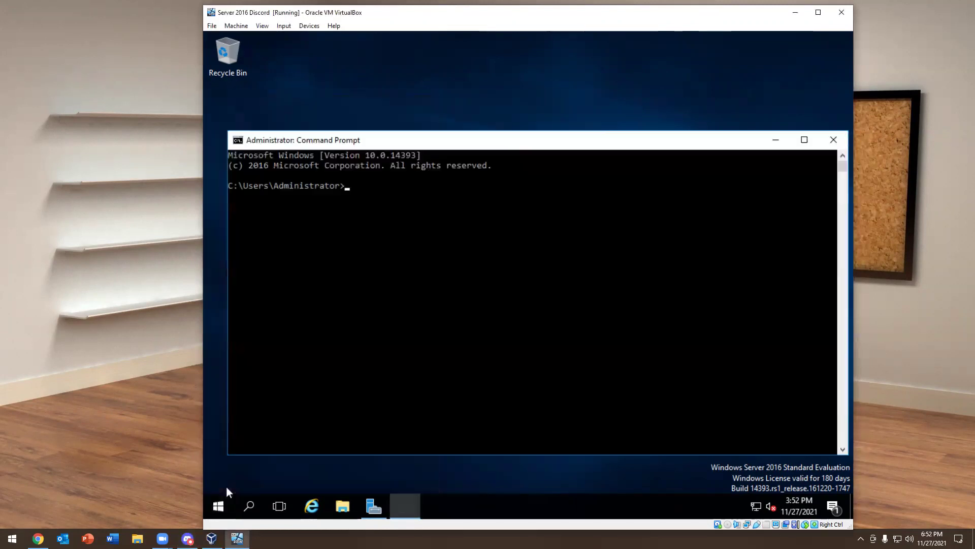
text(system)
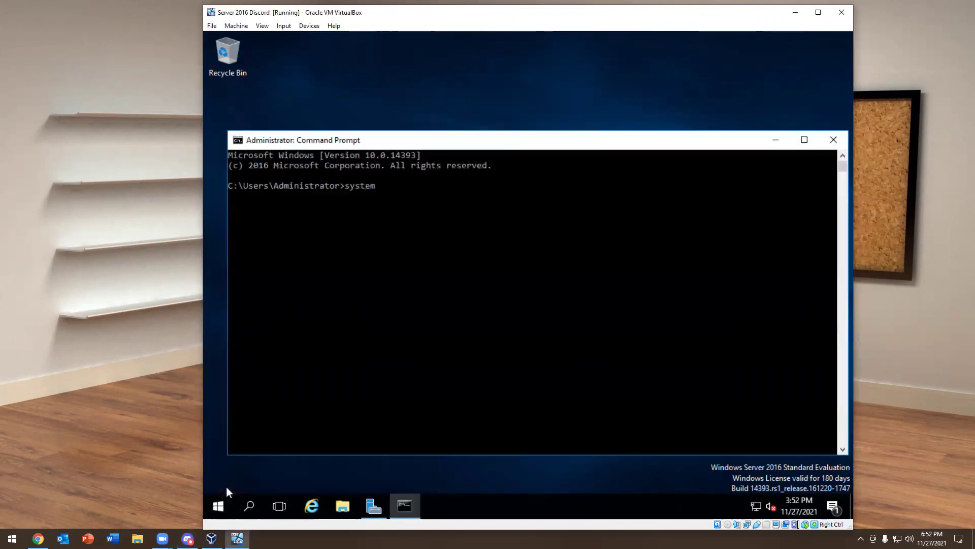
text(.info)
key(Return)
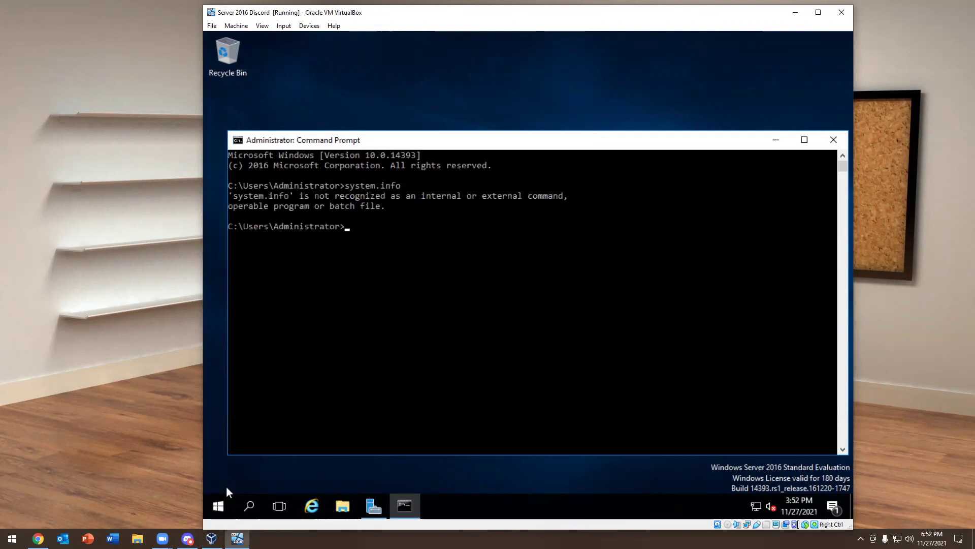
Run systeminfo.exe to list the server's full system information
text(systen)
key(BackSpace)
text(min)
key(BackSpace)
text(nof)
key(BackSpace)
key(BackSpace)
text(fo.exe)
key(Return)
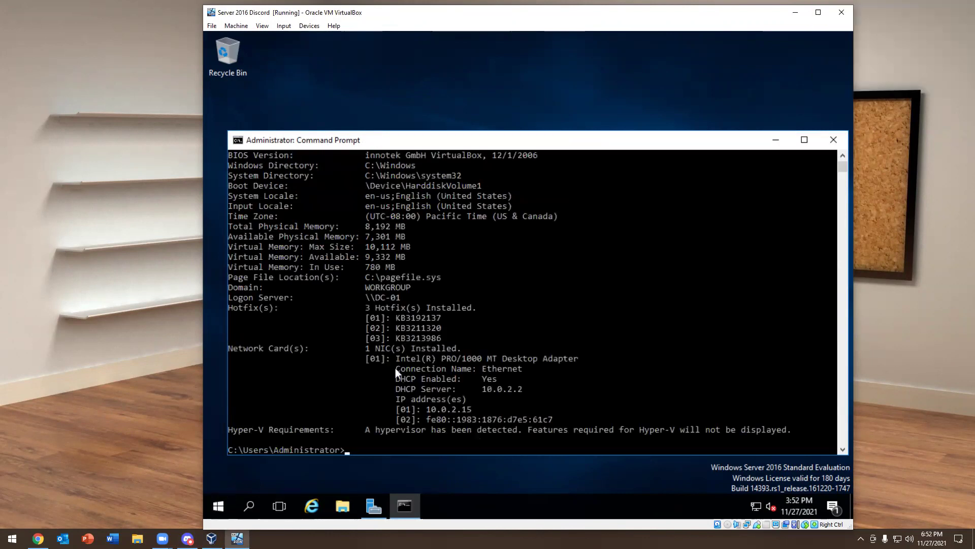
Highlight the Host Name, OS Name, OS Version, configuration, install date and boot time lines
scroll(395, 368, up, 8)
drag(373, 247, 236, 246)
click(403, 267)
click(498, 257)
mouse_move(427, 258)
mouse_down()
mouse_move(352, 268)
mouse_move(337, 291)
mouse_up()
click(372, 267)
click(388, 317)
scroll(413, 306, down, 2)
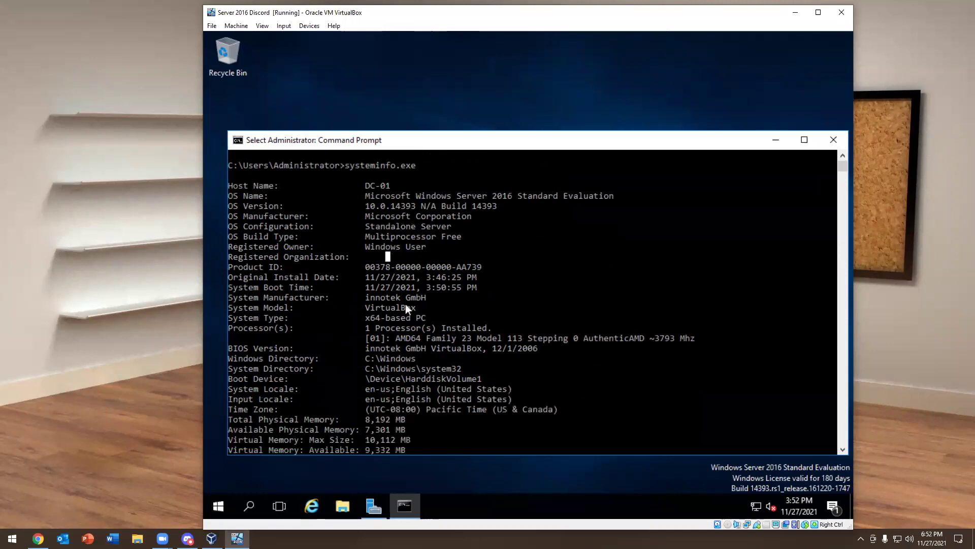
drag(404, 281, 346, 282)
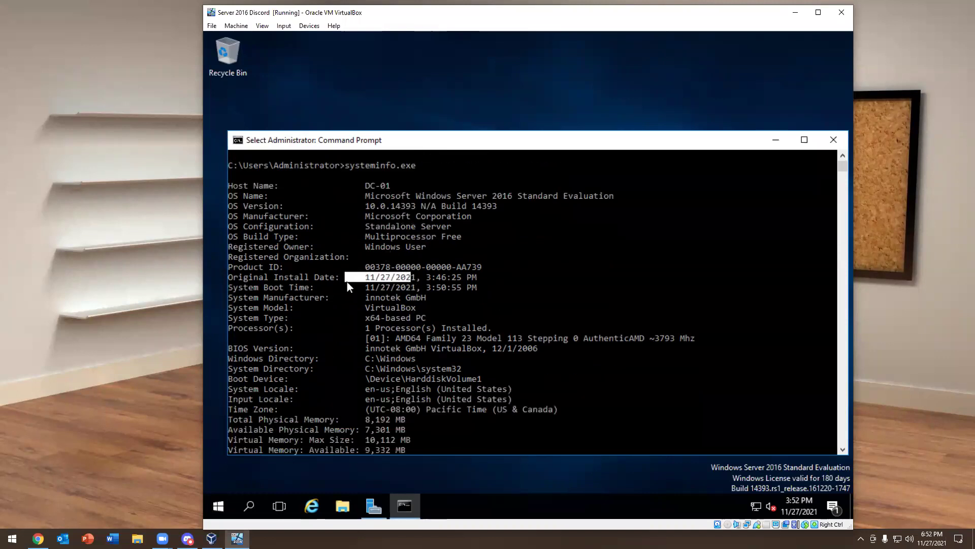
click(444, 288)
drag(466, 288, 383, 279)
click(382, 279)
drag(461, 278, 344, 280)
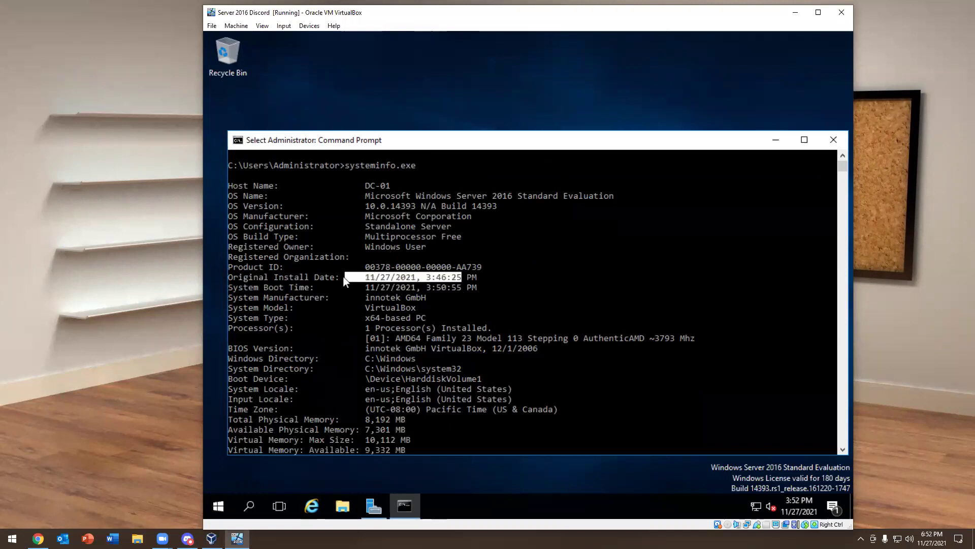
click(422, 290)
drag(450, 288, 339, 288)
click(405, 307)
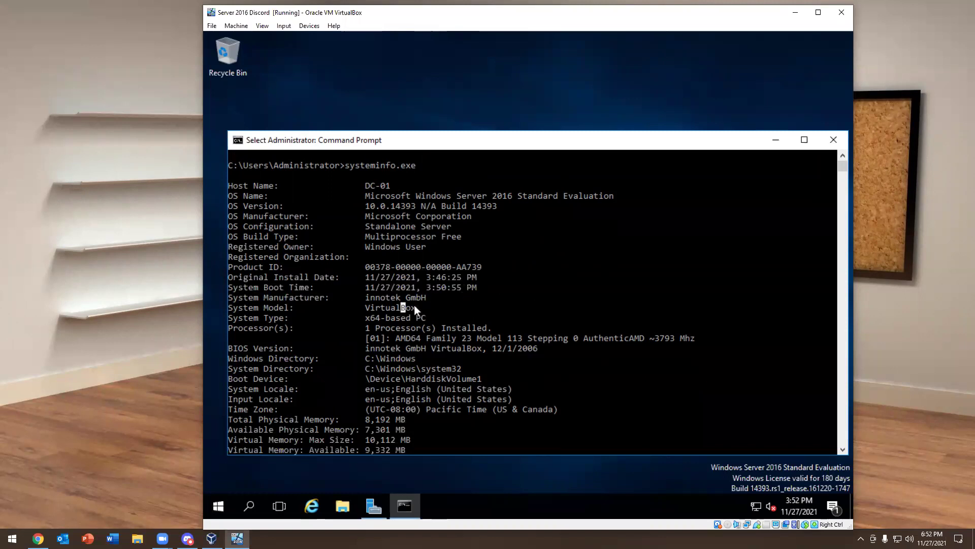
Highlight the System Model, System Type, System and Windows Directory, and physical memory lines
scroll(408, 288, down, 1)
drag(401, 279, 332, 288)
click(398, 308)
click(418, 298)
scroll(470, 295, down, 4)
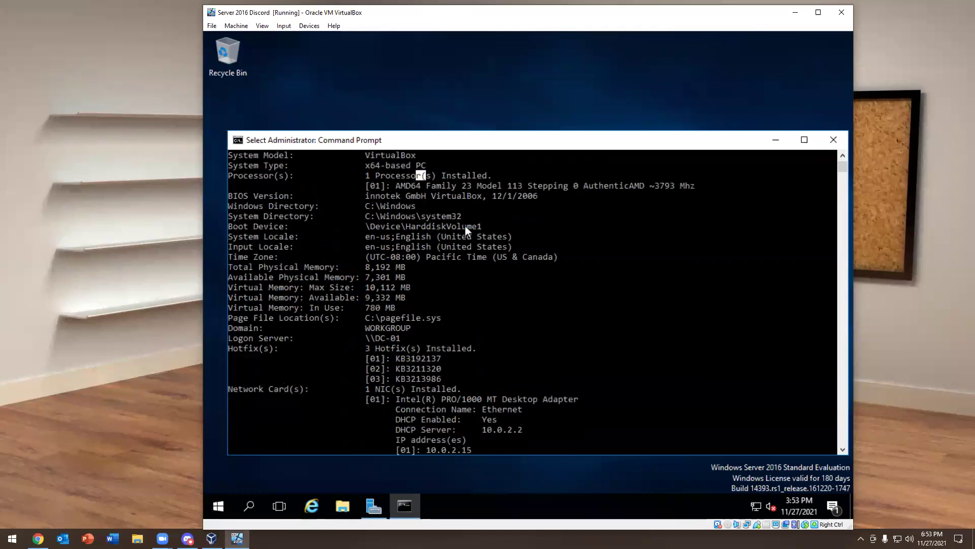
drag(429, 218, 250, 218)
click(449, 236)
drag(398, 206, 289, 206)
click(474, 236)
scroll(457, 239, down, 1)
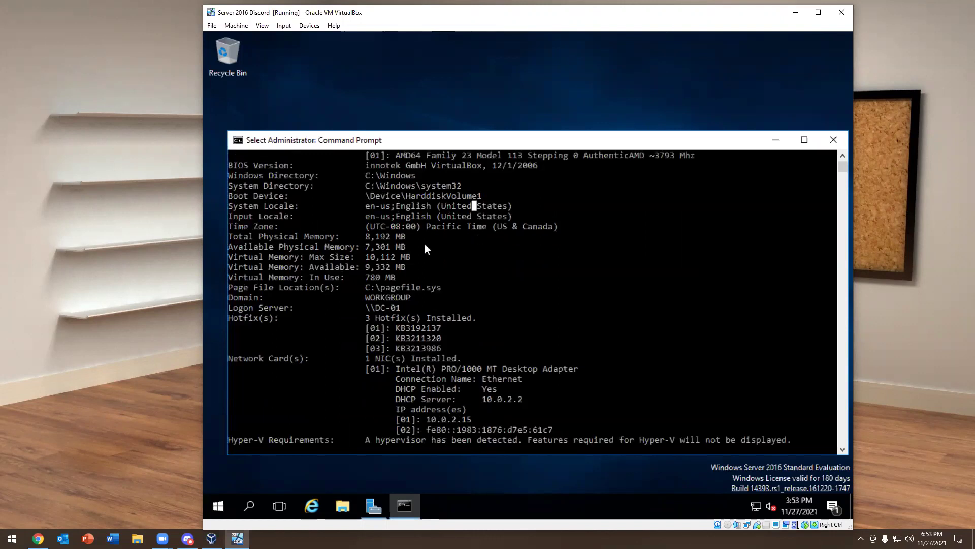
drag(410, 236, 258, 237)
click(490, 277)
Highlight the installed hotfixes and the Domain row showing WORKGROUP
scroll(459, 270, down, 2)
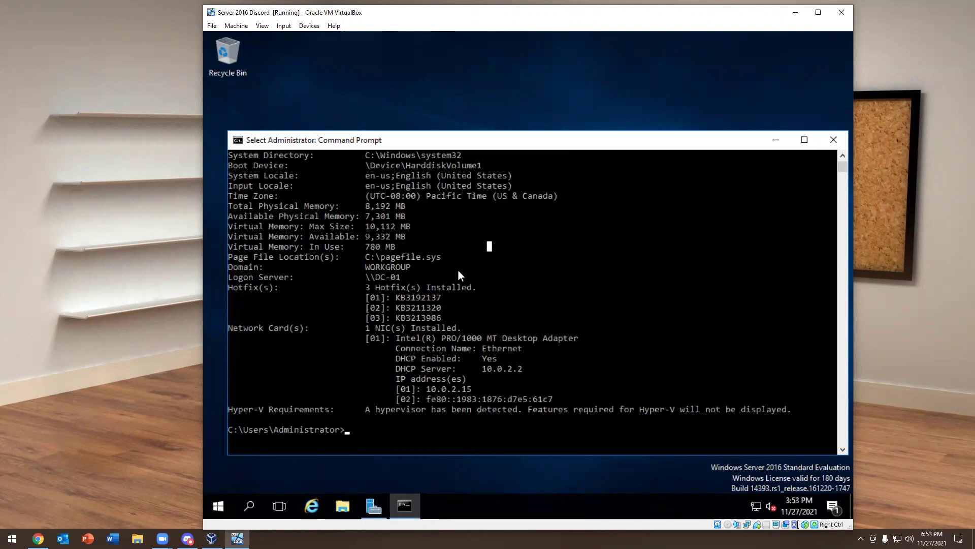
scroll(404, 269, down, 1)
drag(239, 224, 445, 258)
click(383, 205)
drag(395, 205, 245, 205)
click(521, 246)
Highlight and copy the network card and Hyper-V details, then highlight Host Name through processor
scroll(489, 251, down, 2)
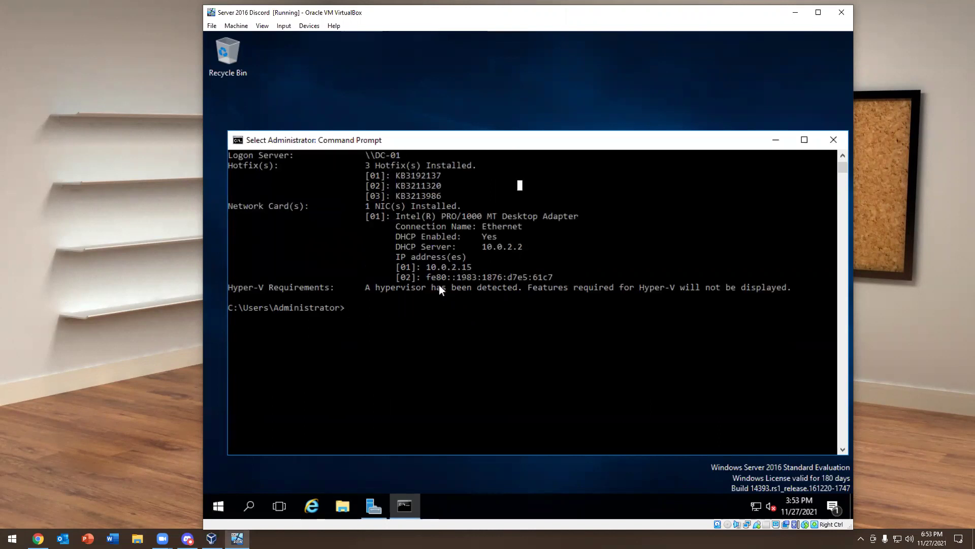
drag(392, 210, 751, 295)
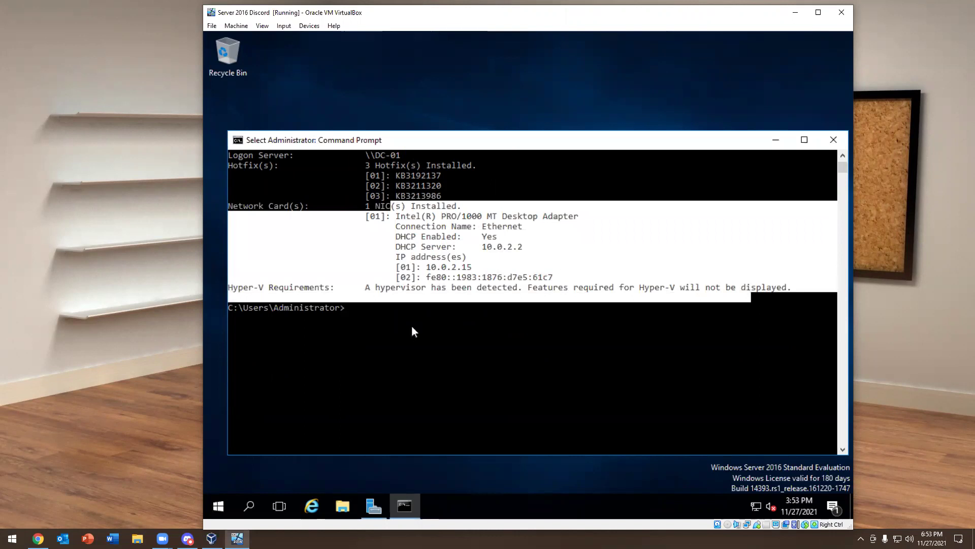
right_click(412, 325)
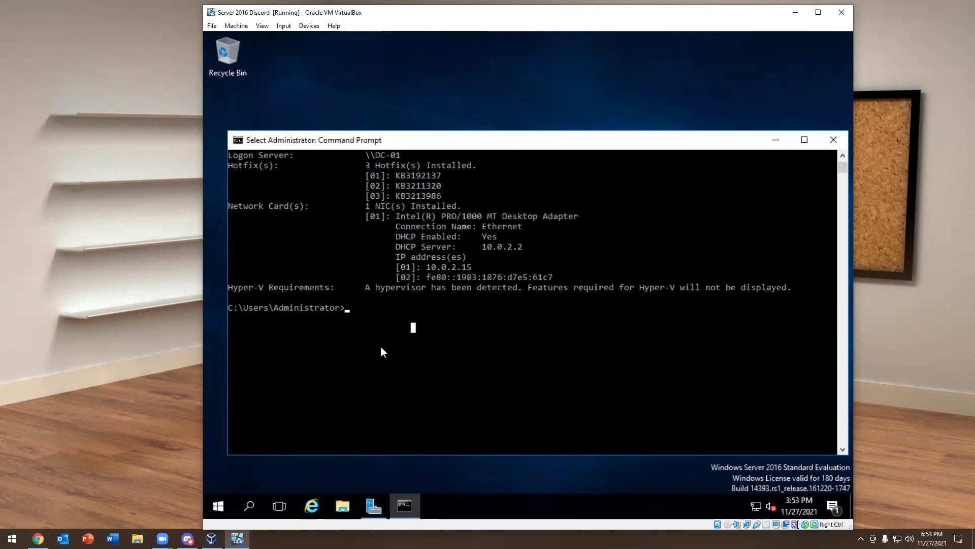
scroll(385, 347, up, 13)
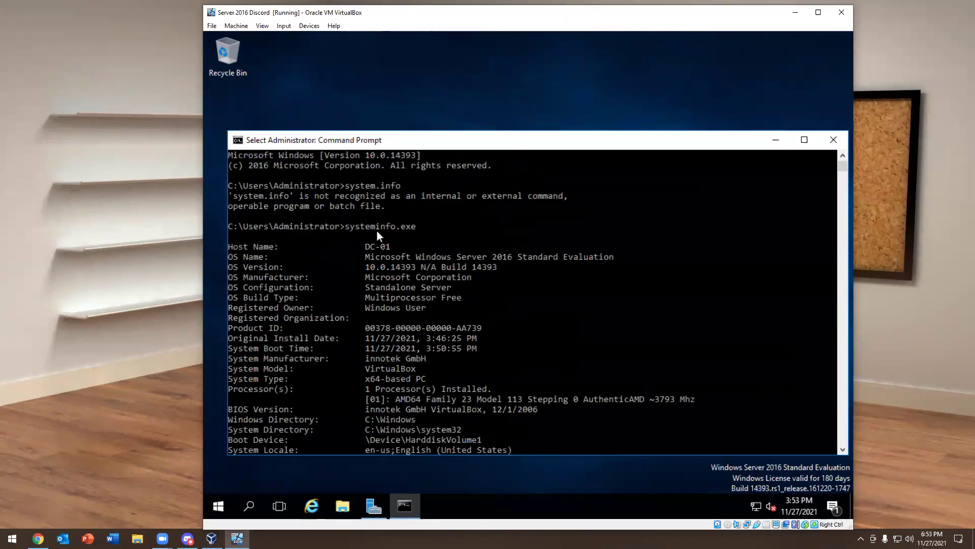
drag(365, 243, 462, 405)
scroll(477, 330, down, 2)
scroll(432, 308, up, 2)
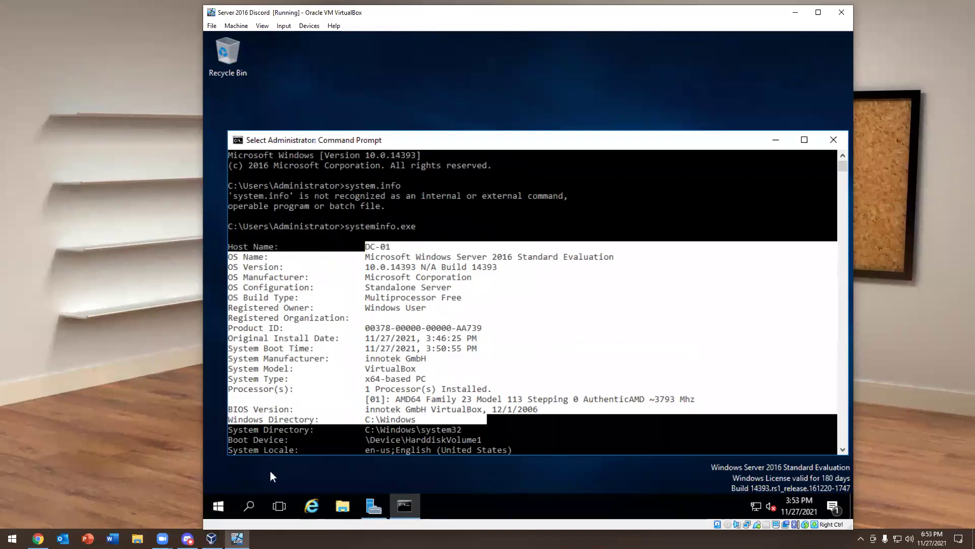
Open and close the host's System Information app, then close the Command Prompt
click(219, 507)
click(656, 285)
key(super)
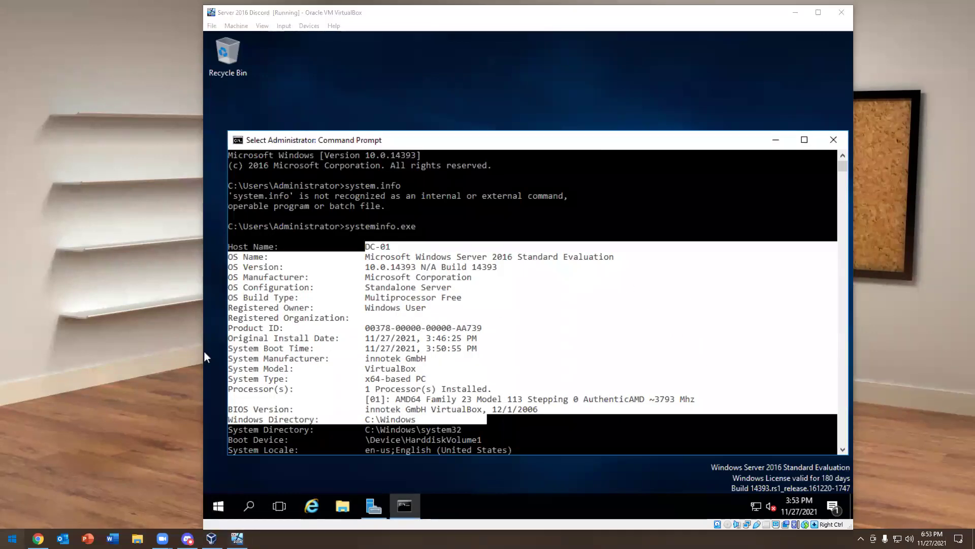
text(system)
key(Return)
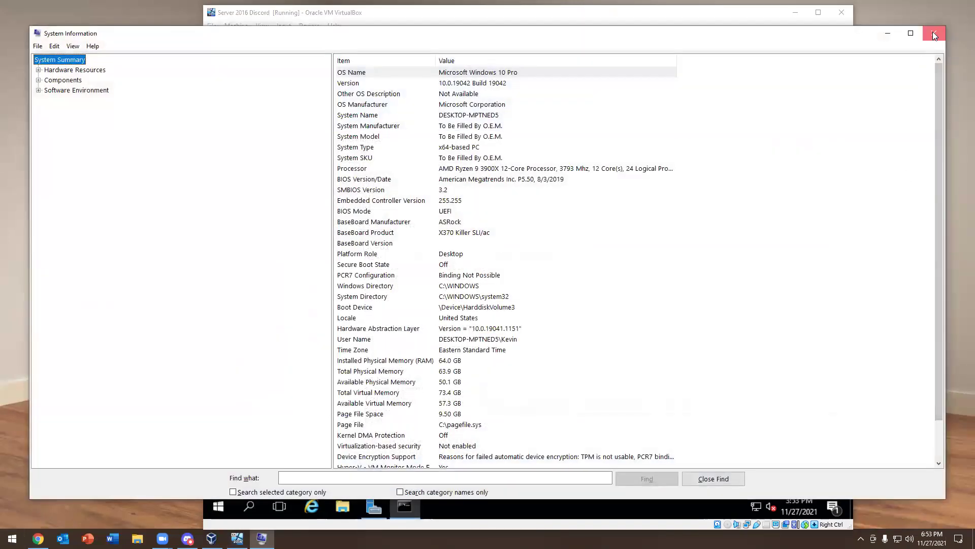
click(935, 34)
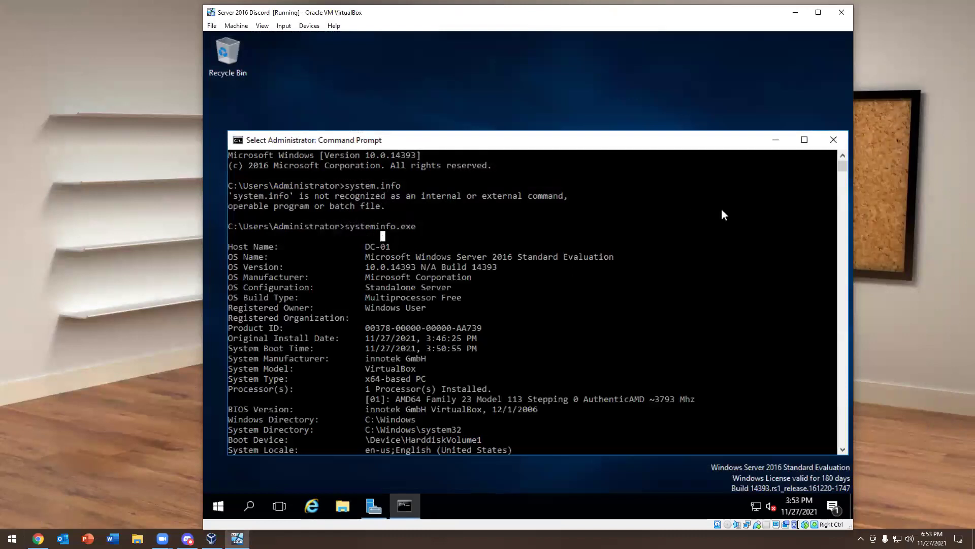
click(834, 139)
click(343, 504)
click(332, 236)
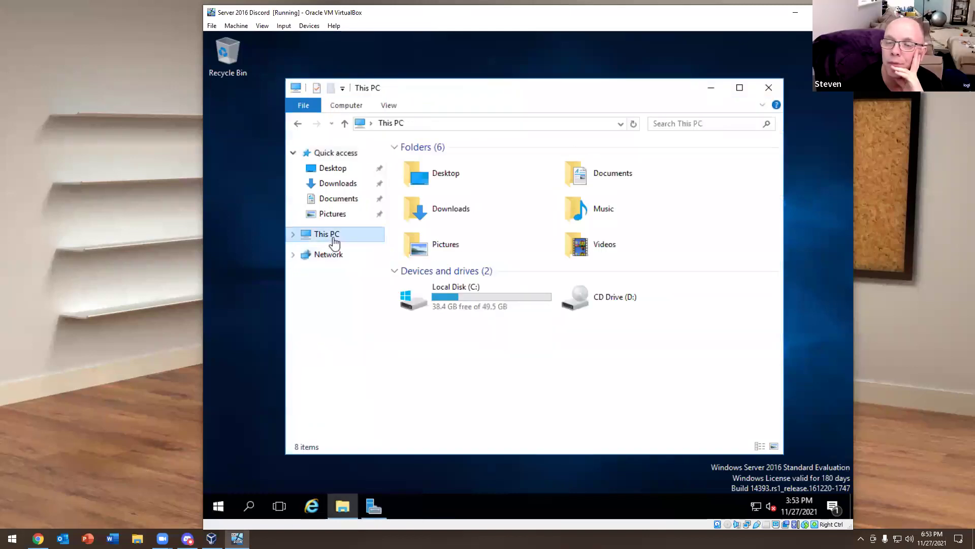
right_click(334, 238)
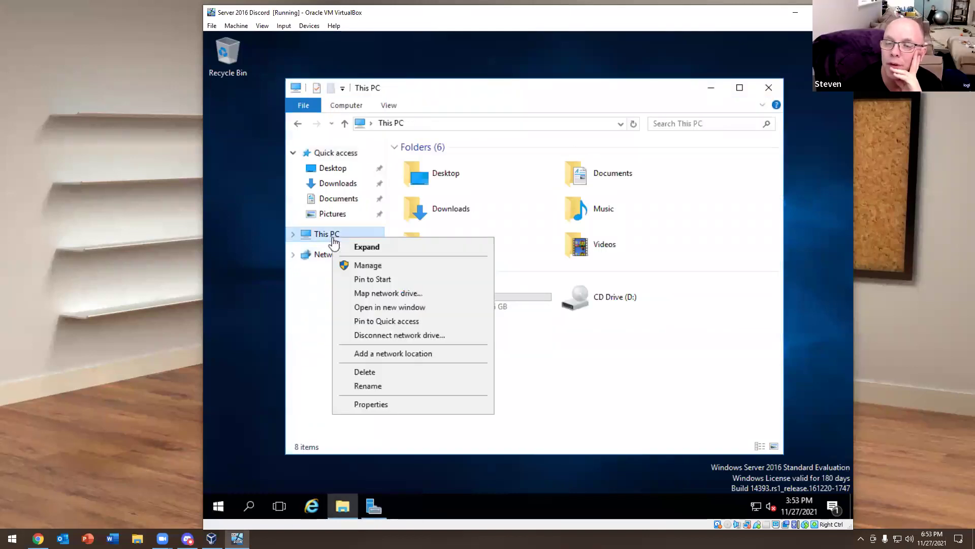
click(358, 405)
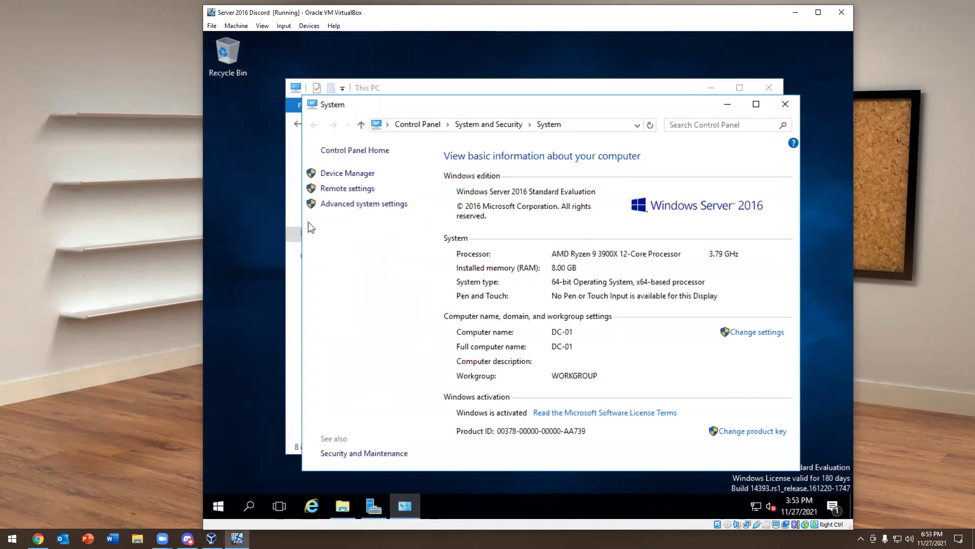
click(770, 333)
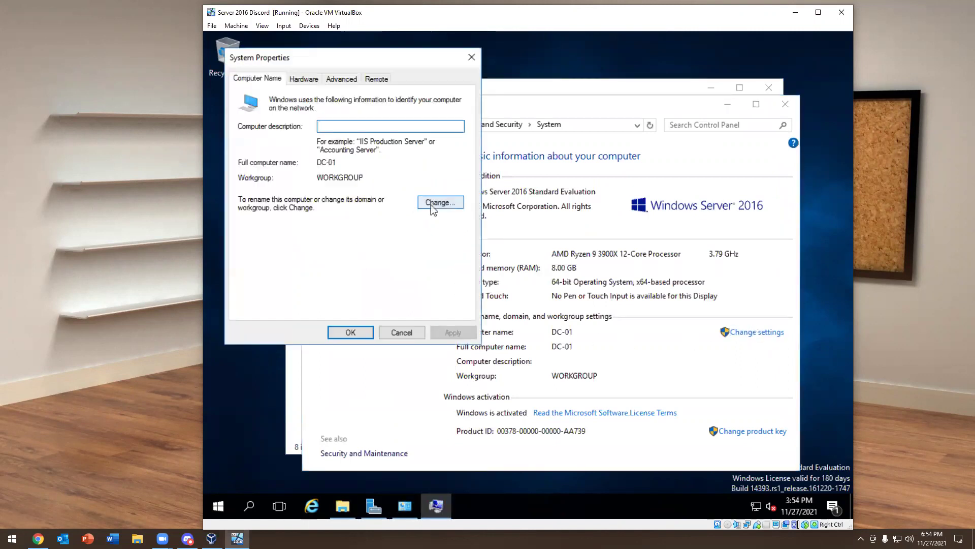
click(437, 203)
click(266, 229)
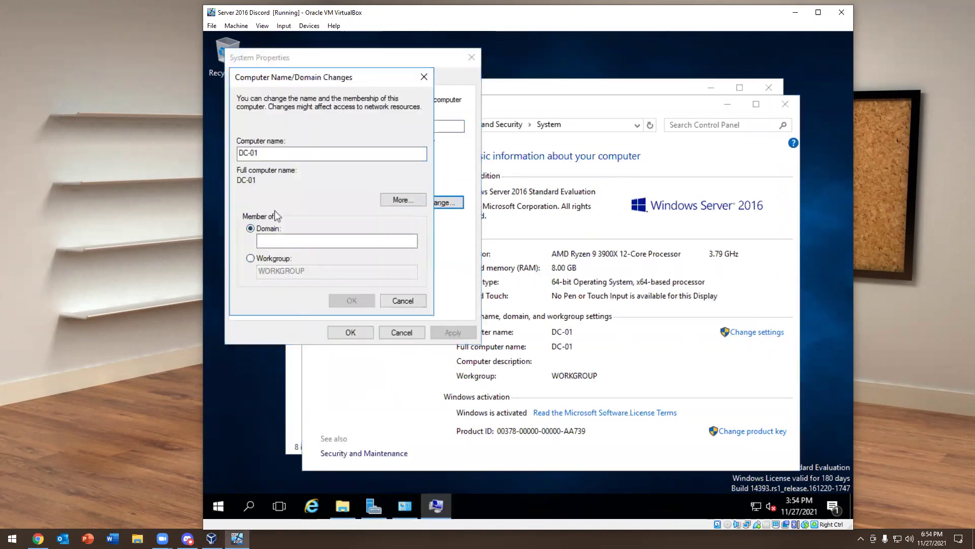
click(402, 300)
click(402, 333)
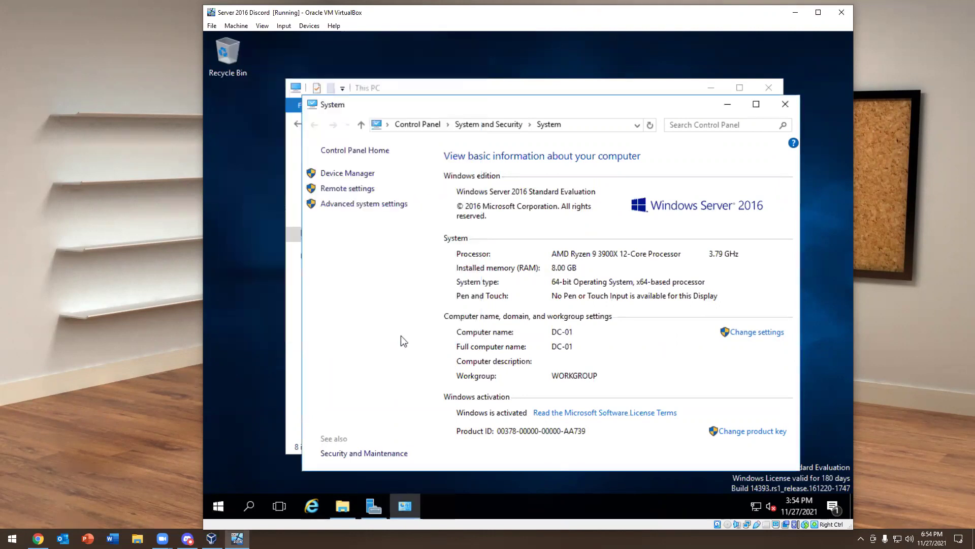
click(785, 104)
click(769, 88)
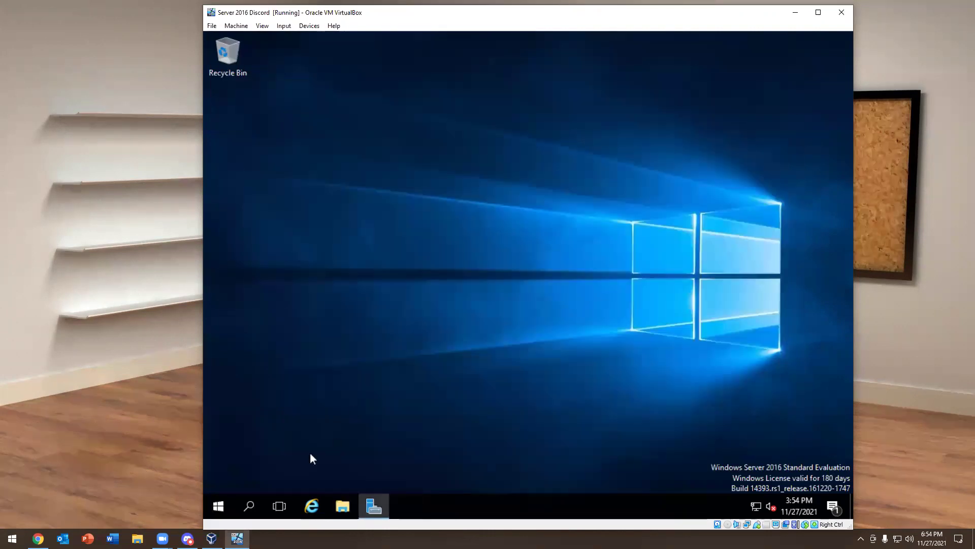
Start Add Roles and Features from Server Manager, keeping role-based installation and DC-01 as destination
click(377, 500)
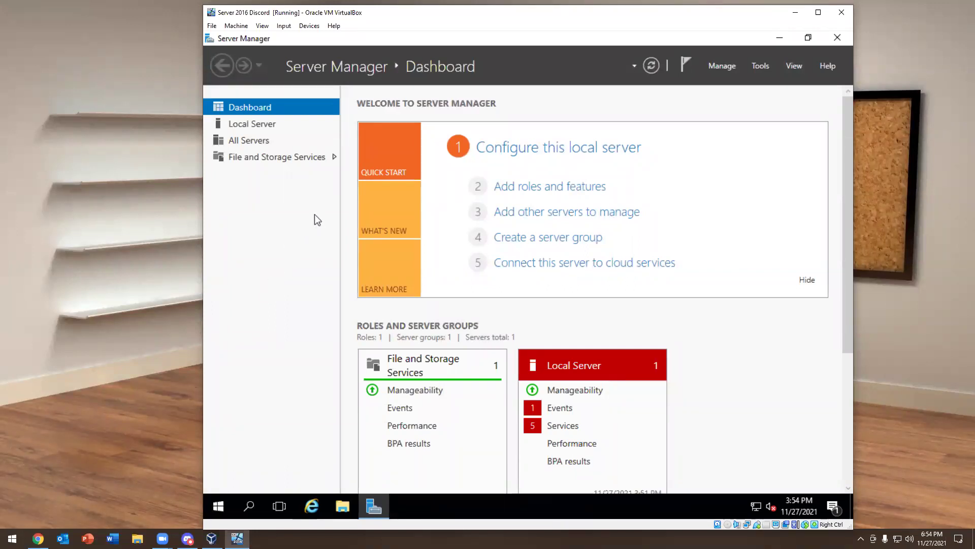
click(750, 66)
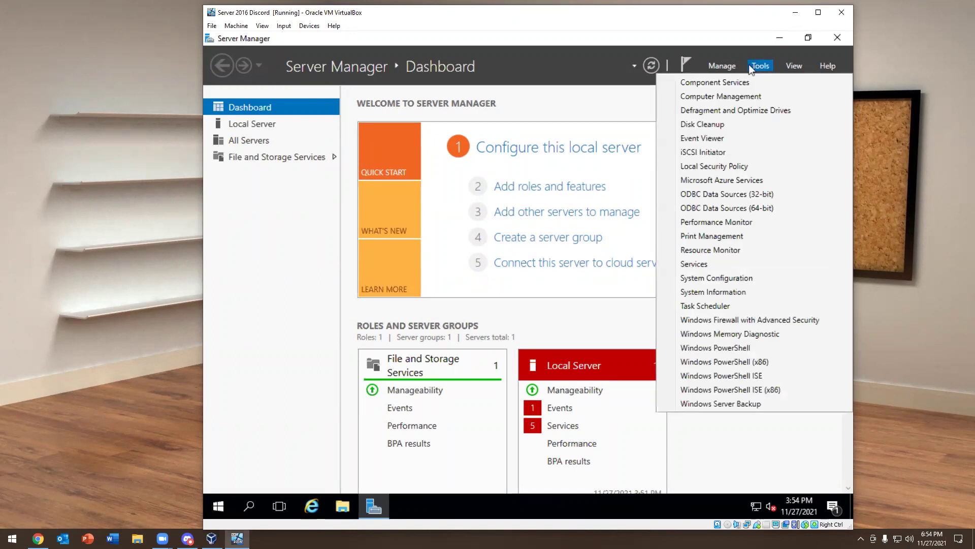
click(723, 68)
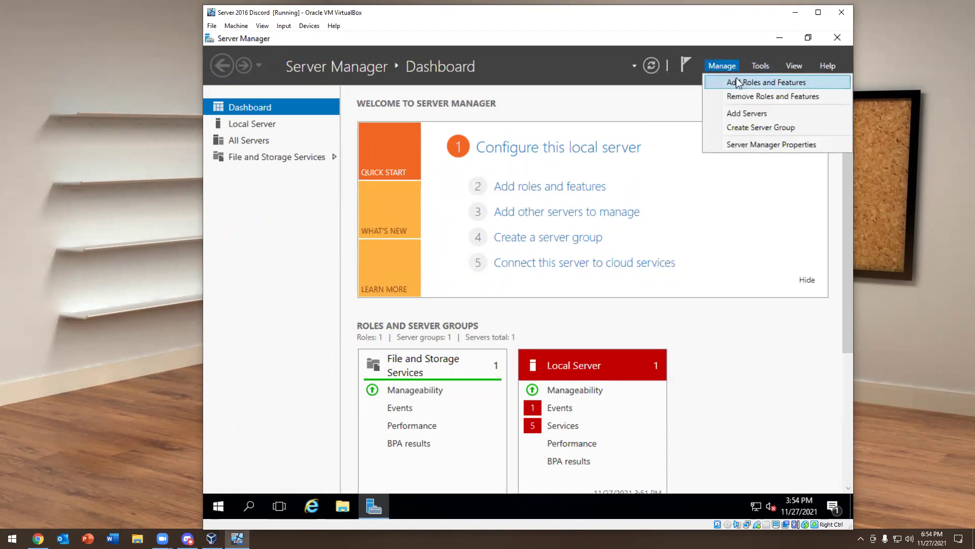
click(737, 83)
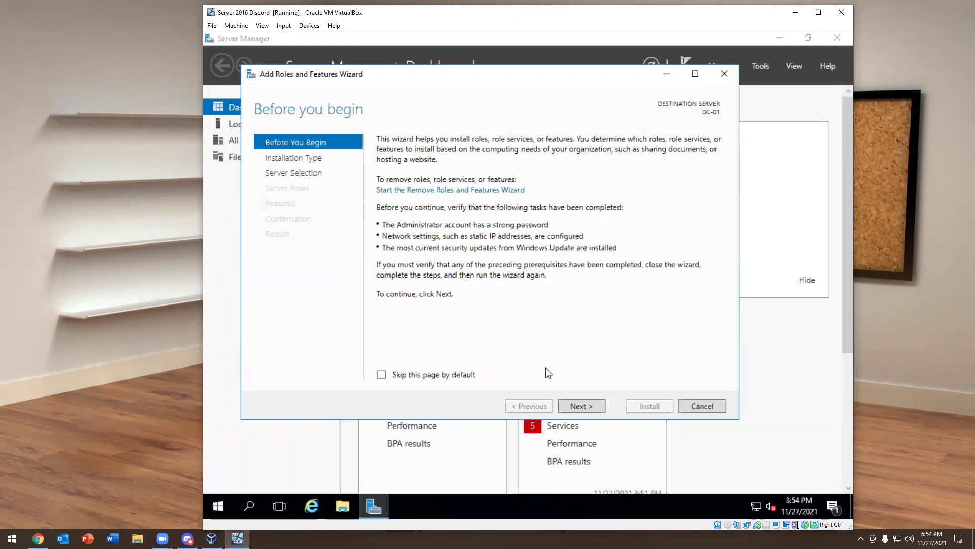
click(579, 406)
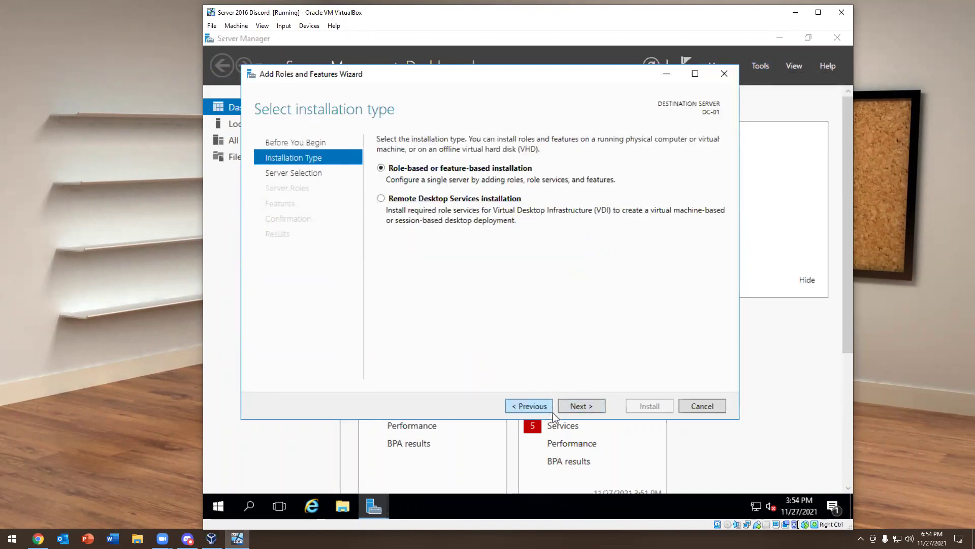
click(569, 406)
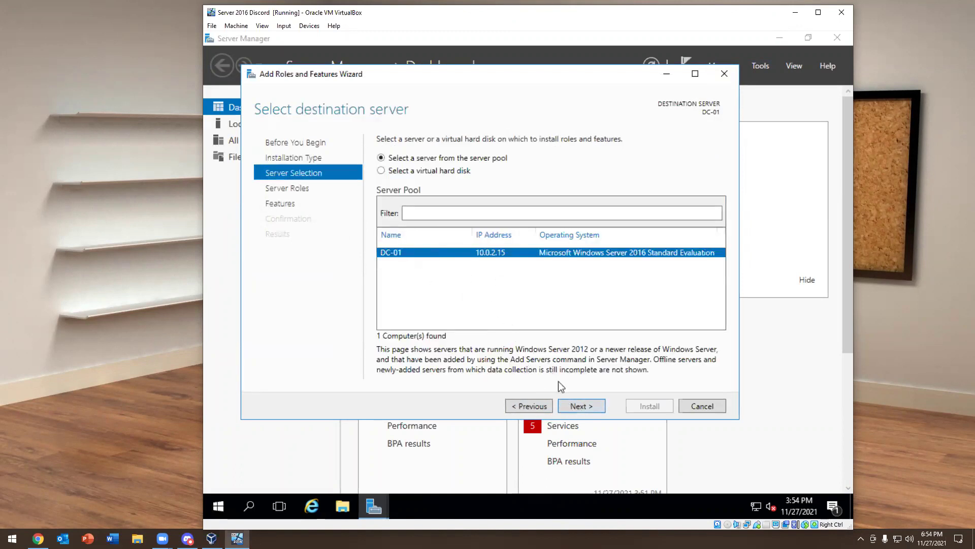
click(579, 406)
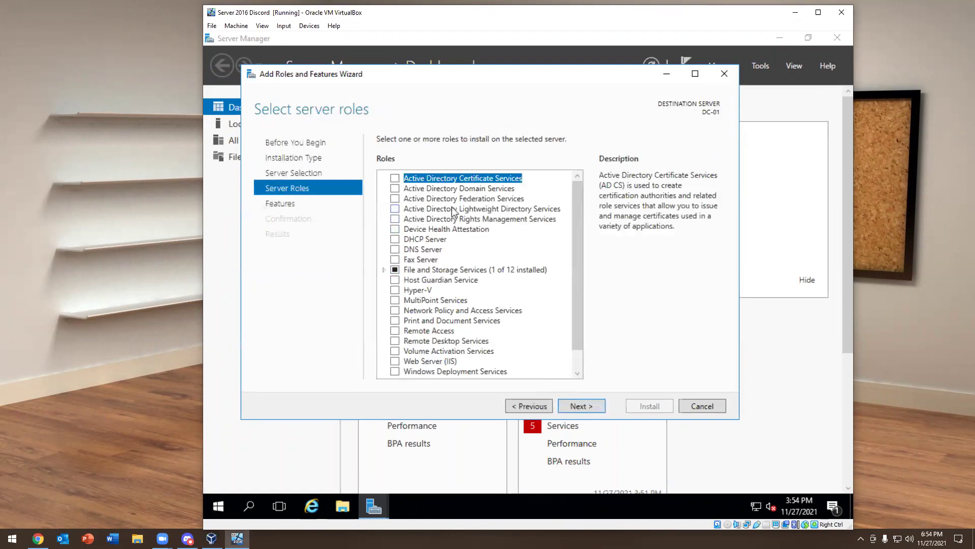
Select Active Directory Domain Services with its required features, advance to AD DS, and open Azure AD Connect link
click(395, 189)
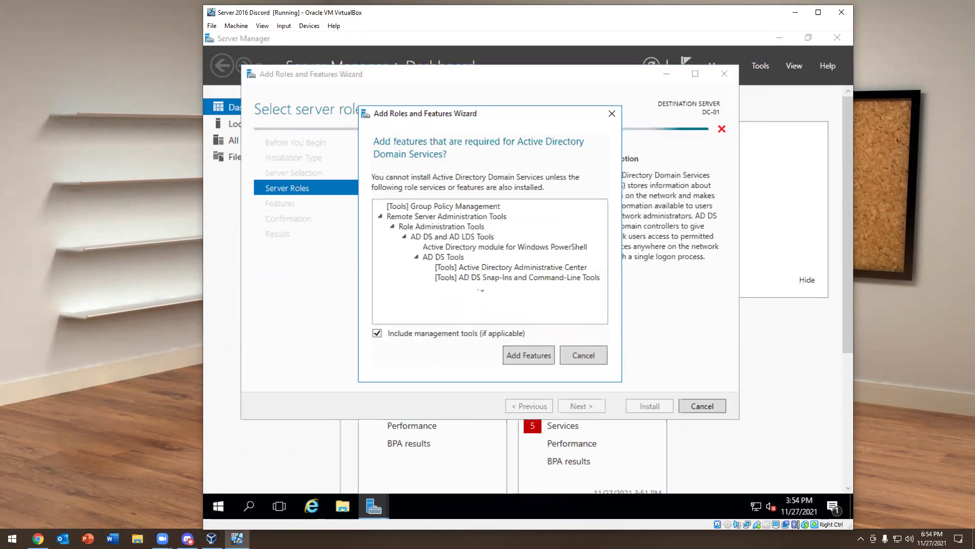
click(516, 353)
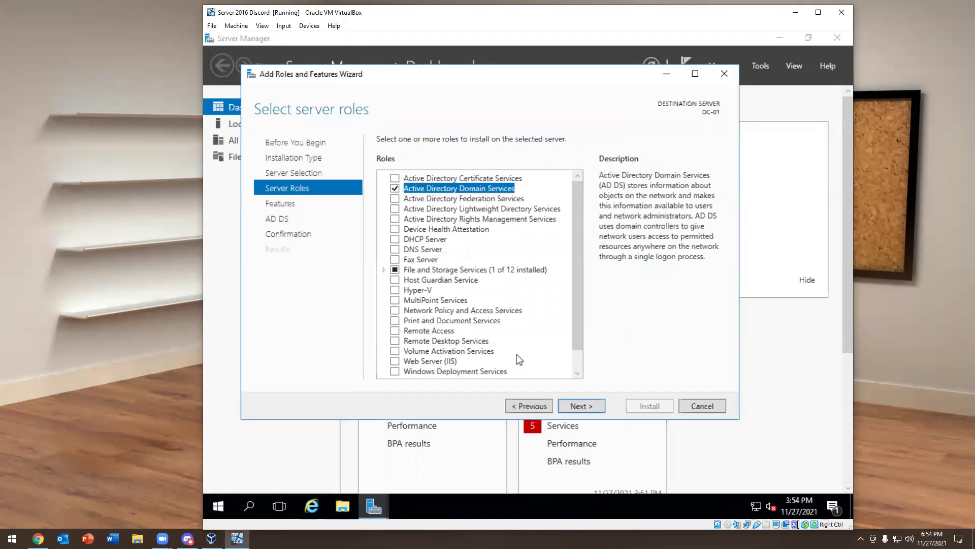
scroll(435, 272, down, 1)
scroll(429, 323, up, 1)
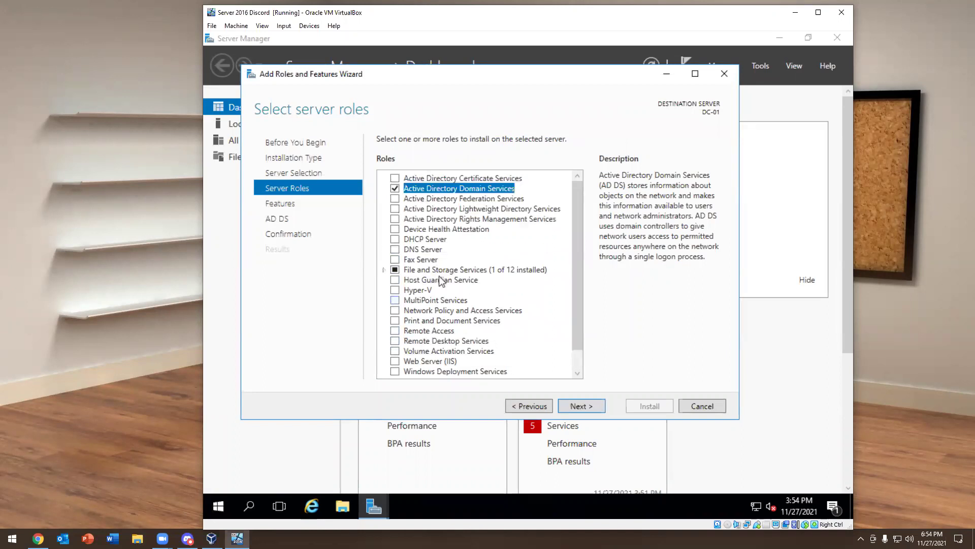
click(578, 407)
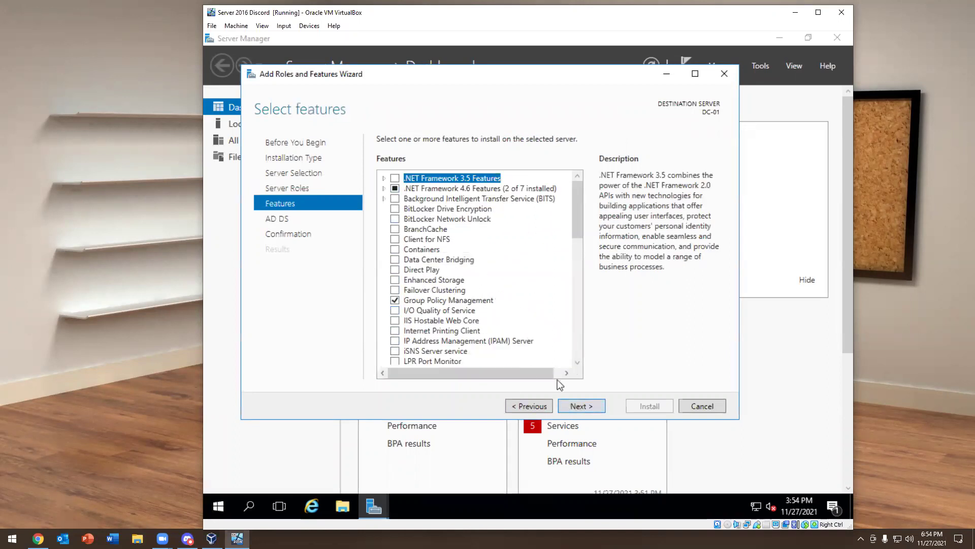
click(578, 406)
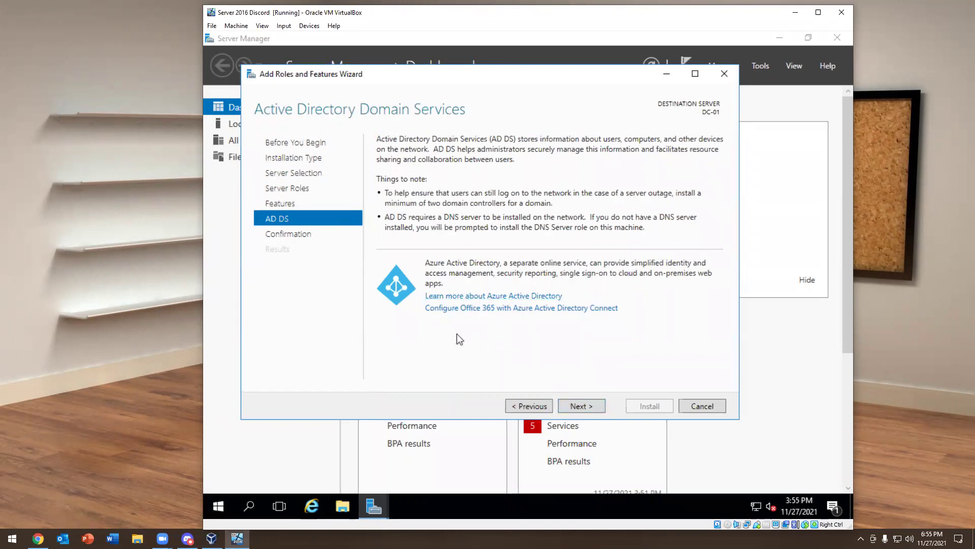
click(464, 309)
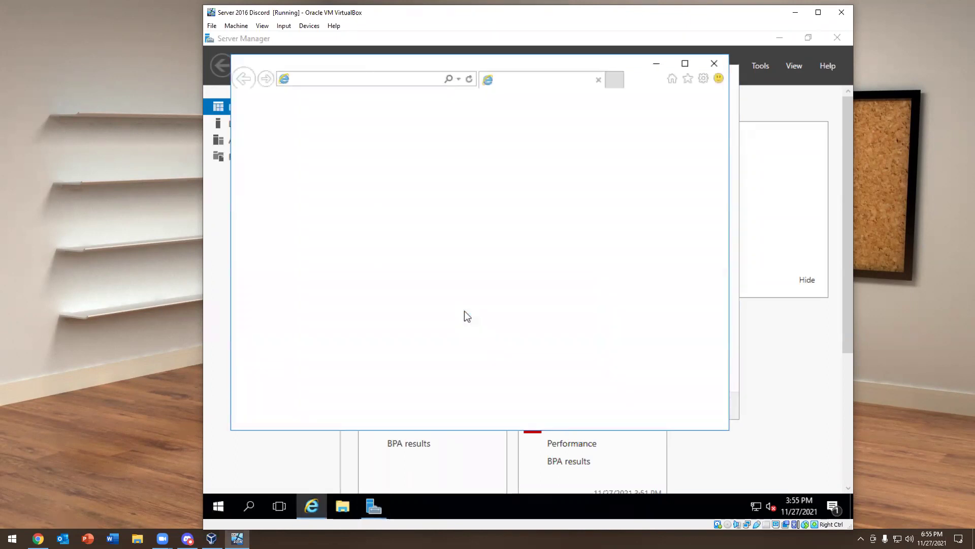
Add docs.microsoft.com and wcpstatic.microsoft.com to Internet Explorer's Trusted sites
click(551, 299)
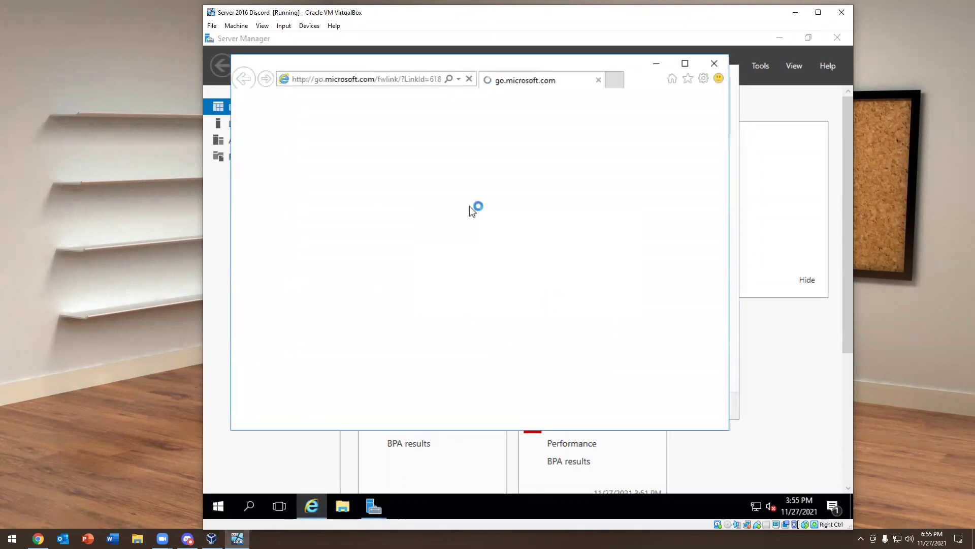
click(609, 280)
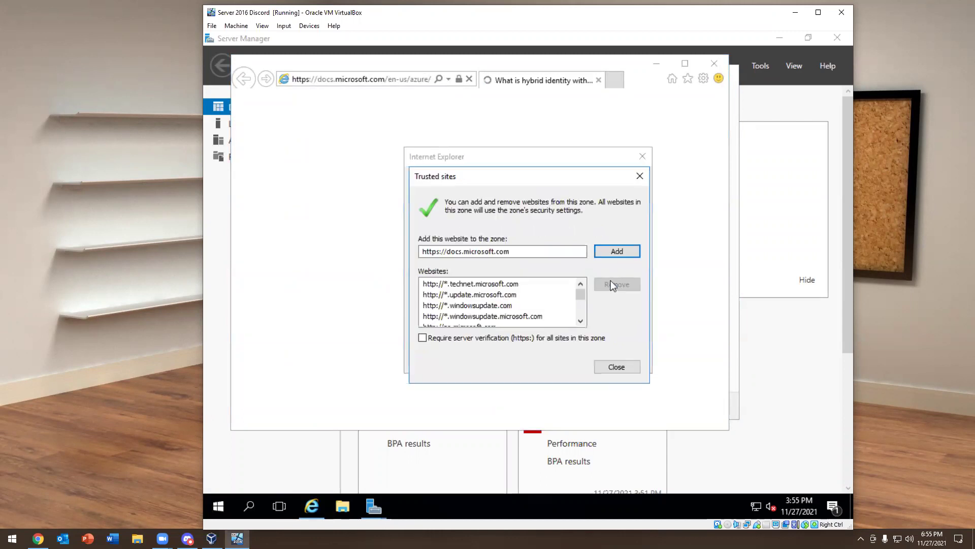
click(605, 248)
click(638, 176)
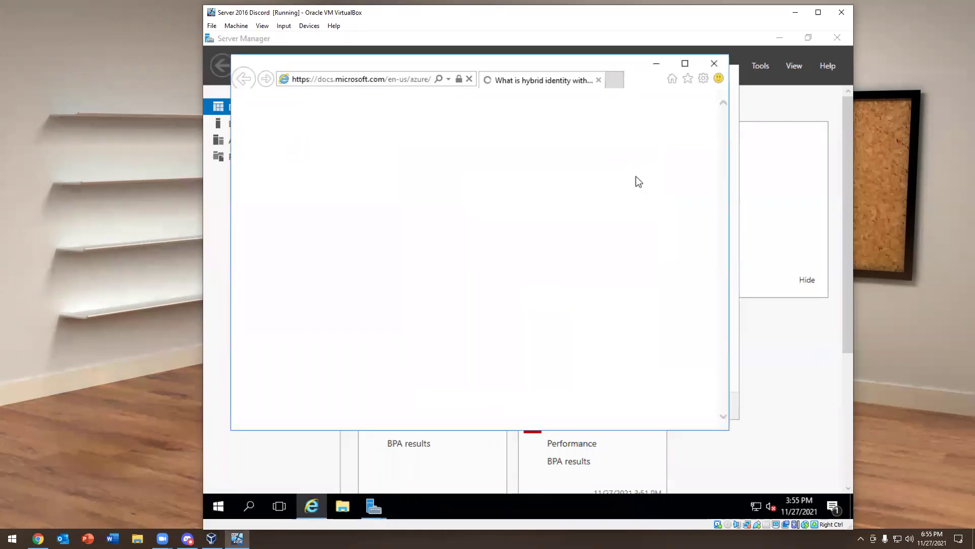
click(616, 279)
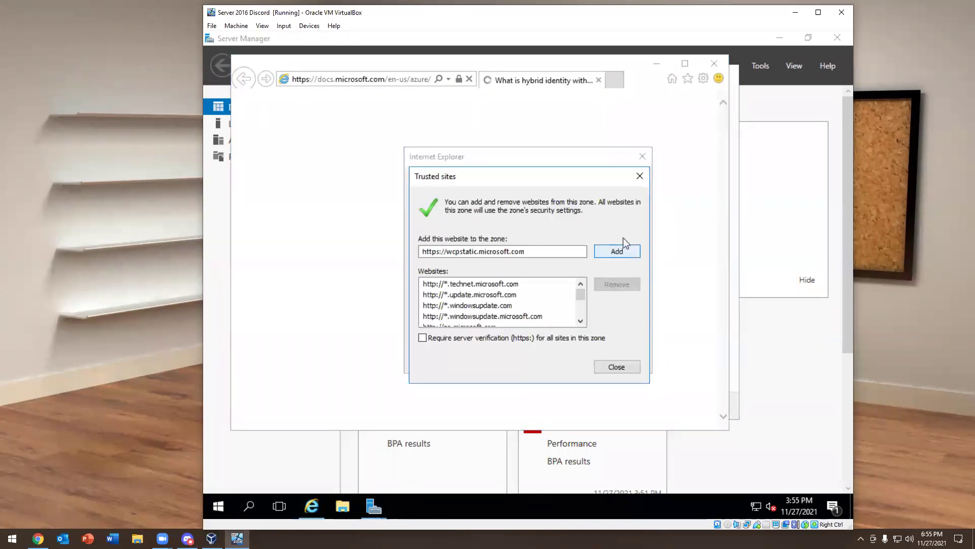
click(639, 175)
Dismiss the blocked-content and setup prompts, close all browser tabs, and close the roles wizard
click(642, 155)
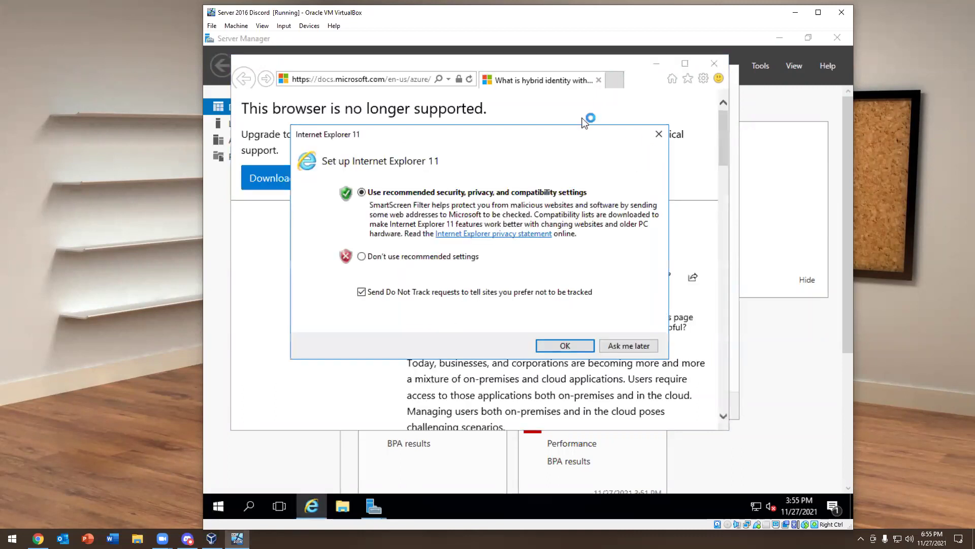
click(659, 133)
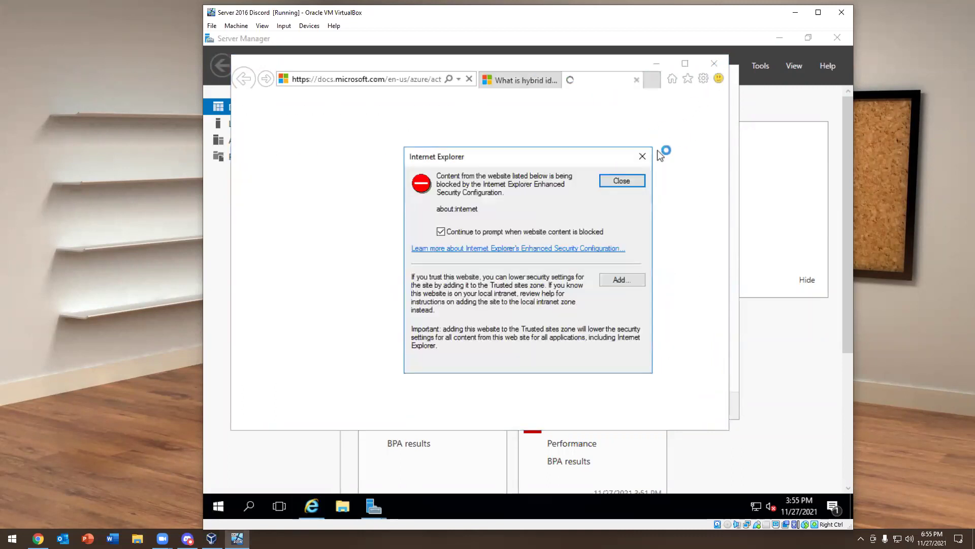
click(642, 156)
click(714, 63)
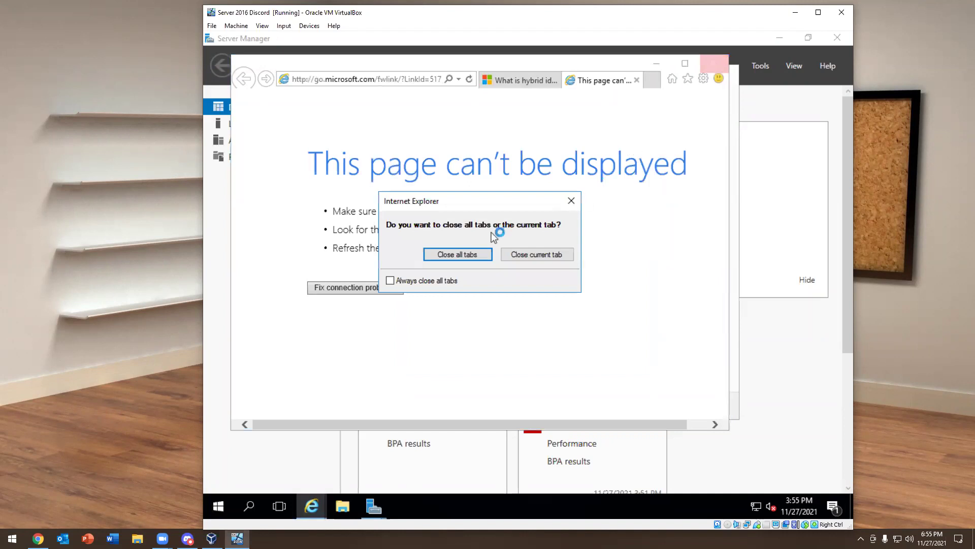
click(457, 254)
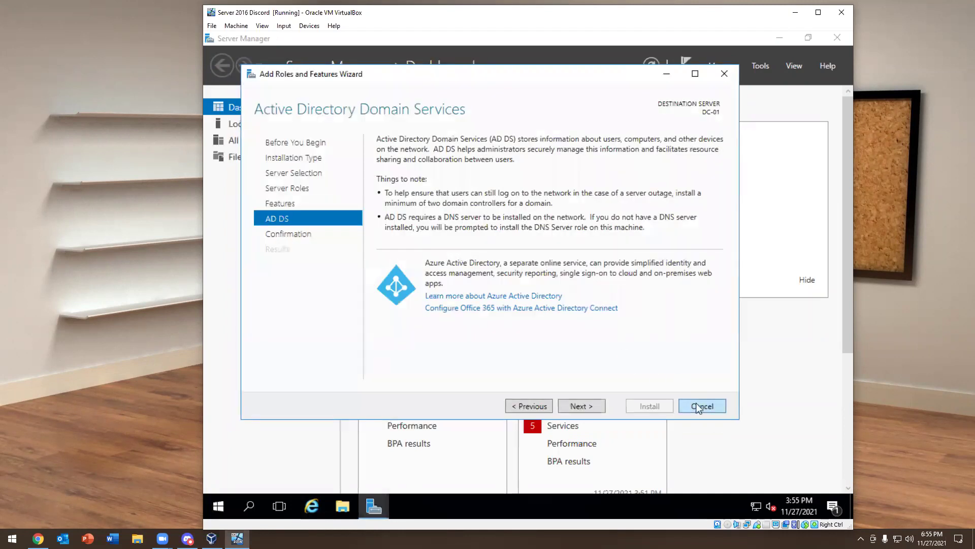
click(700, 407)
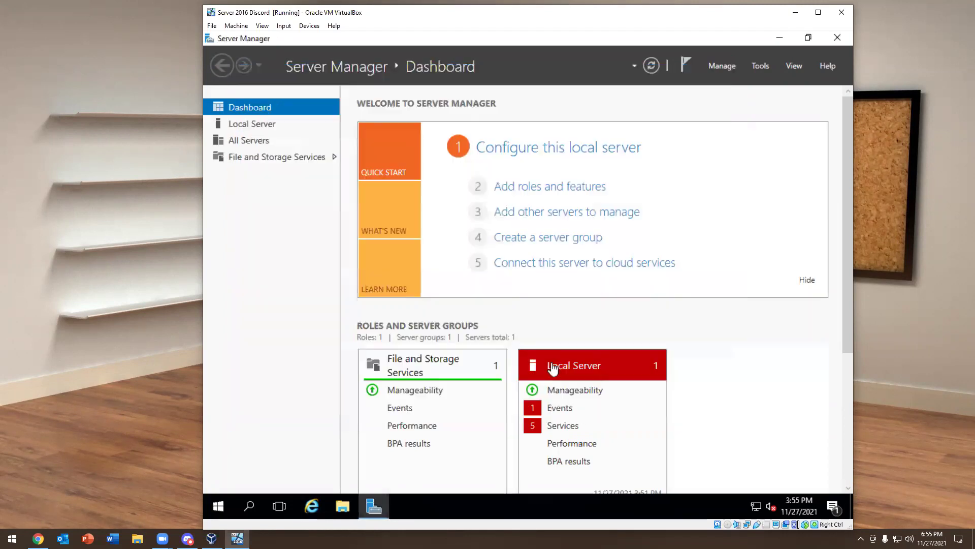
Turn IE Enhanced Security Configuration off in DC-01's Local Server properties
click(261, 127)
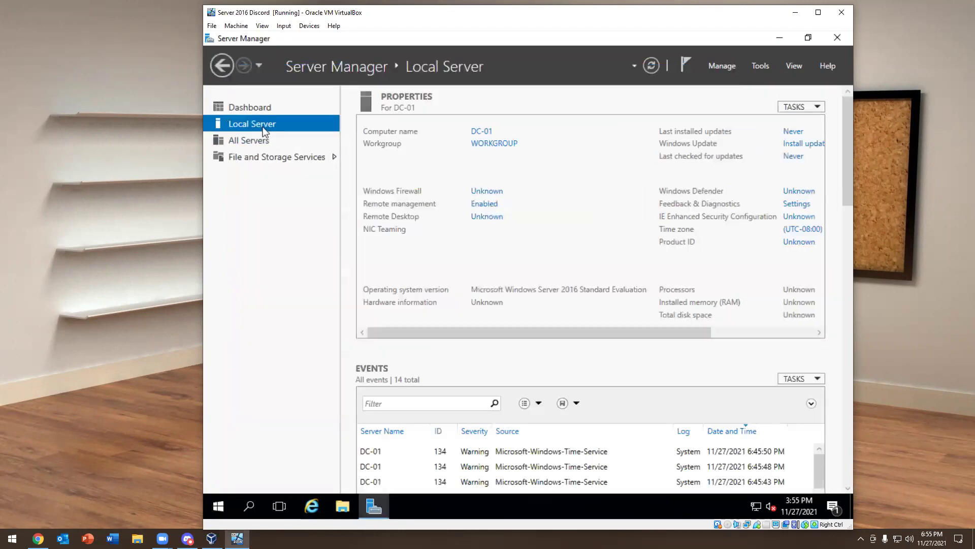
drag(510, 334, 620, 333)
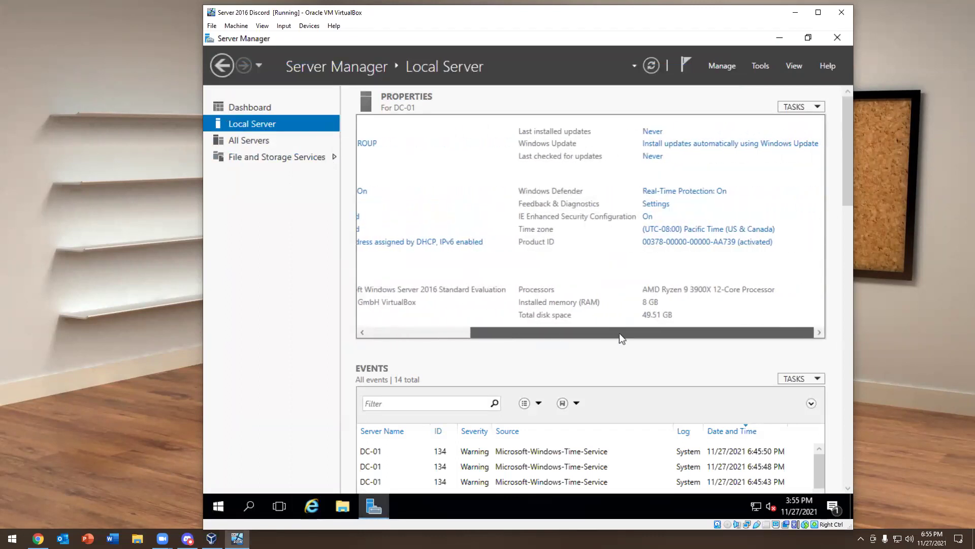
click(647, 216)
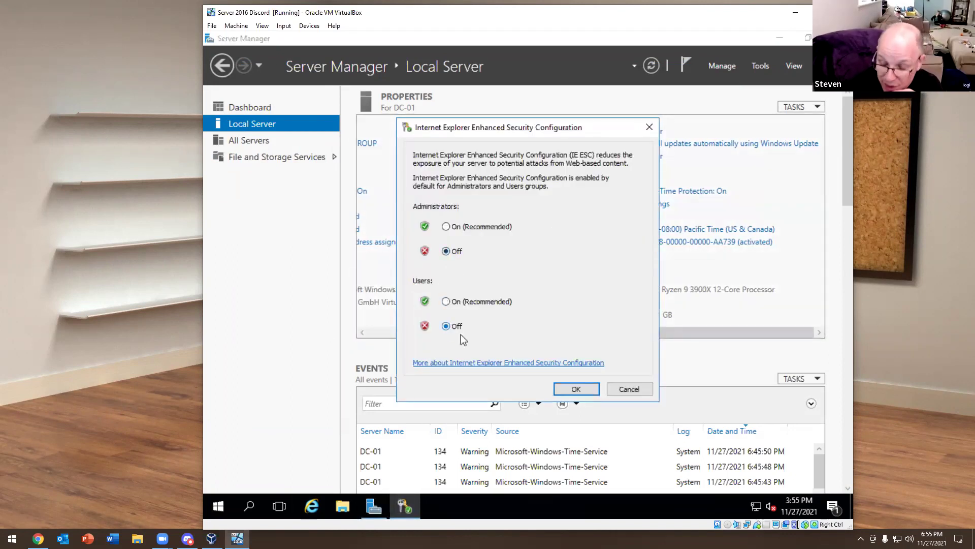
click(576, 389)
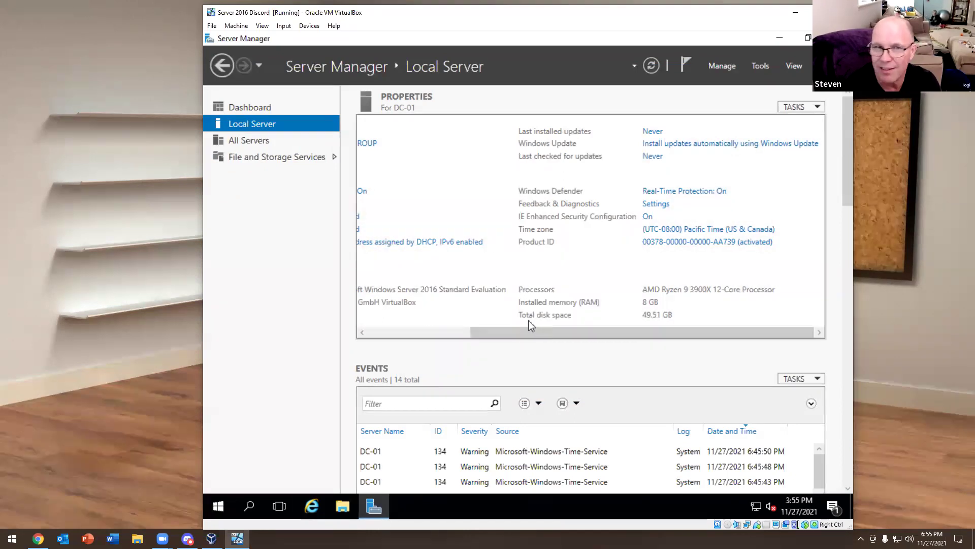
drag(525, 330, 603, 315)
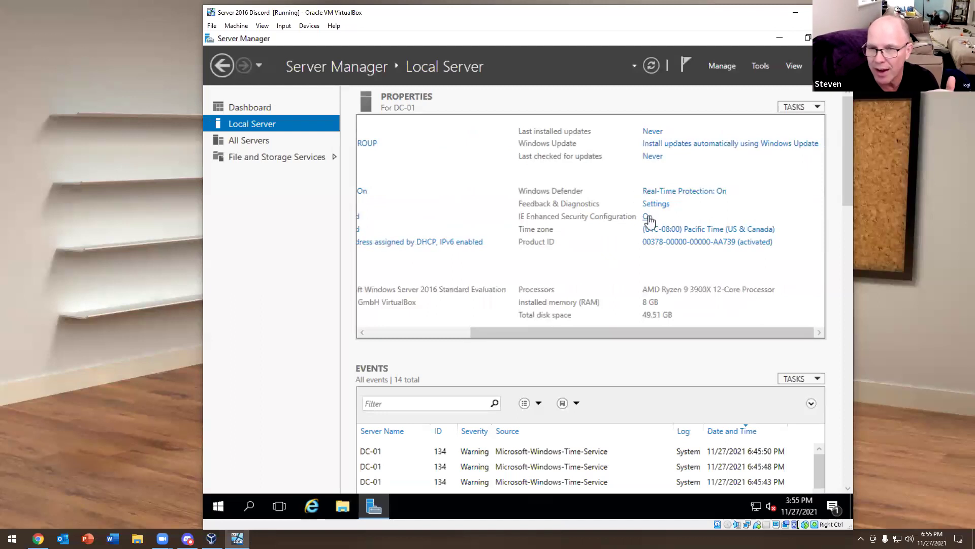
click(648, 217)
click(571, 388)
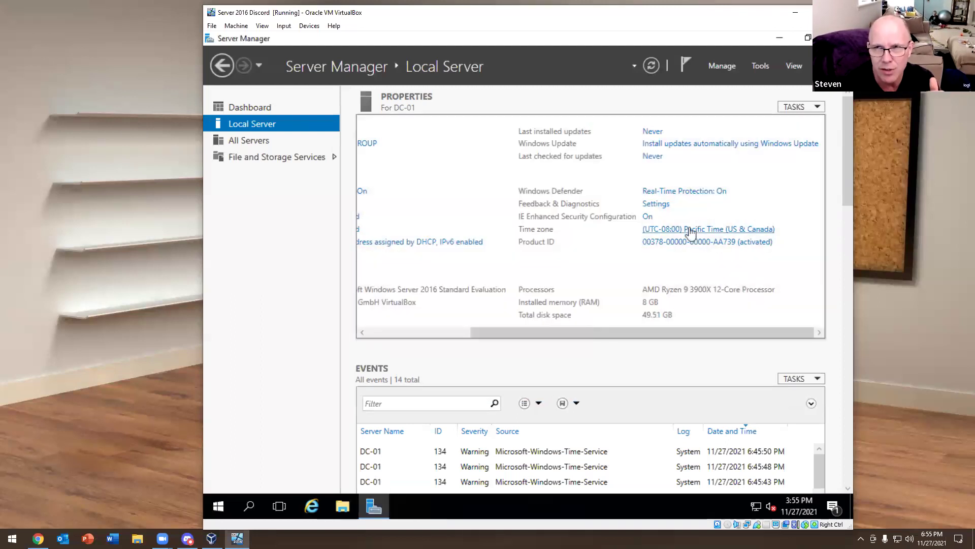
Restart Server Manager and show DC-01's Local Server properties again
click(838, 38)
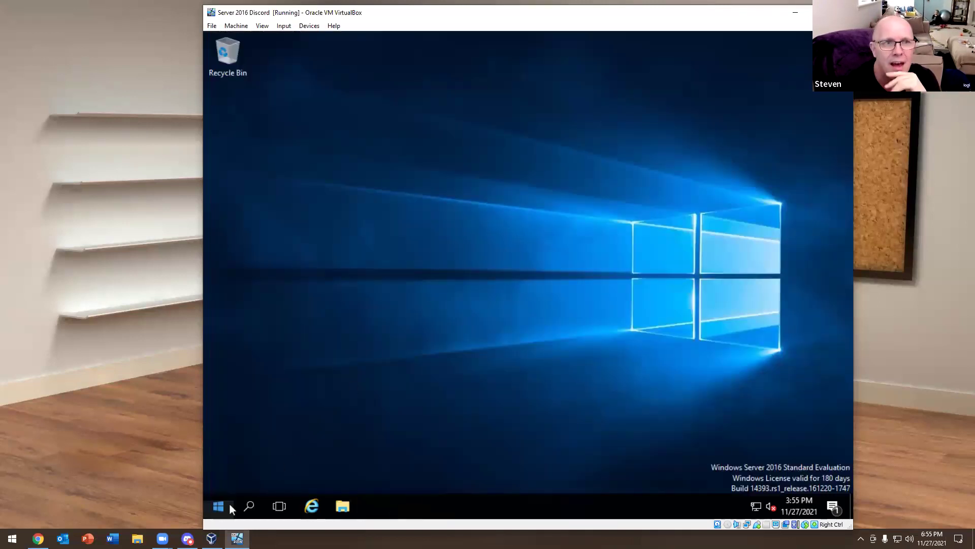
click(230, 504)
click(314, 257)
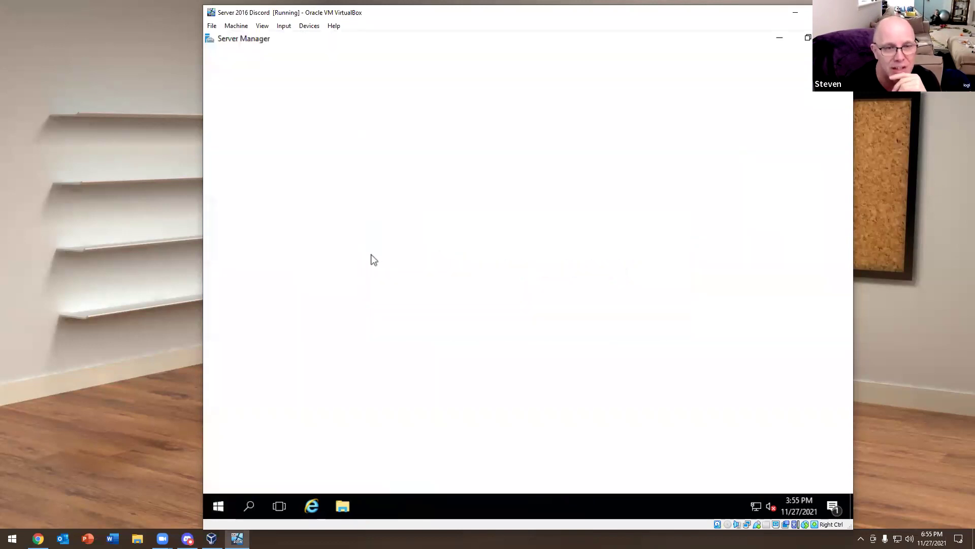
click(277, 124)
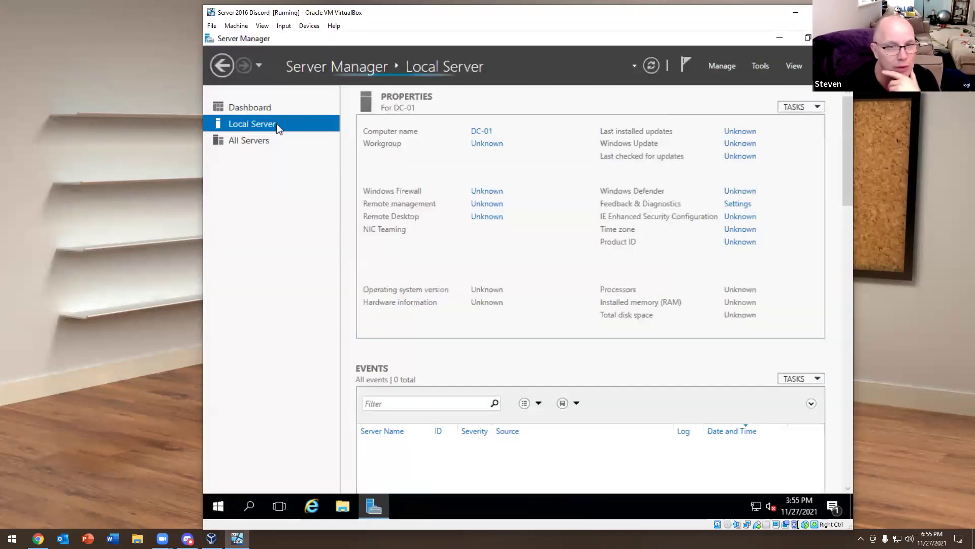
drag(510, 330, 618, 333)
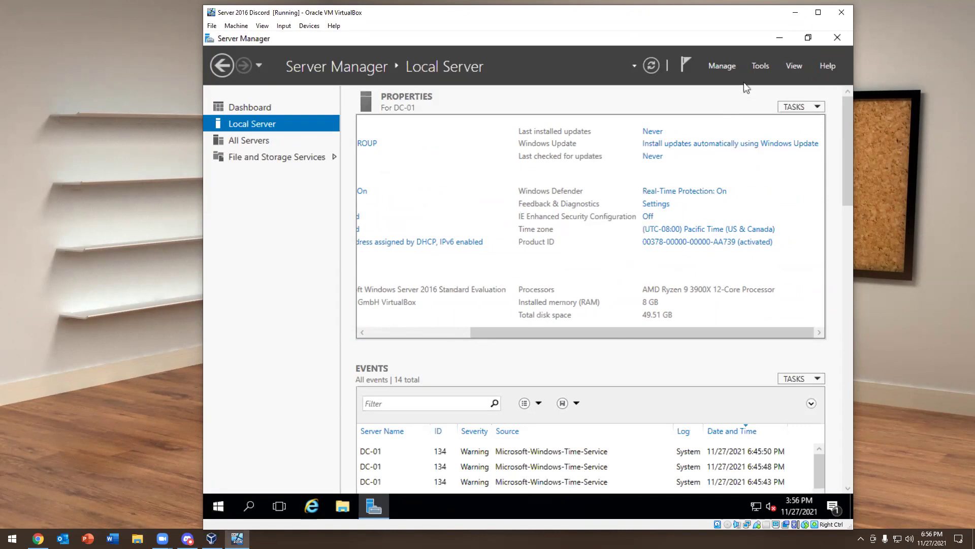
Start Add Roles and Features with role-based installation and DC-01 as destination server
click(757, 65)
click(730, 67)
click(728, 65)
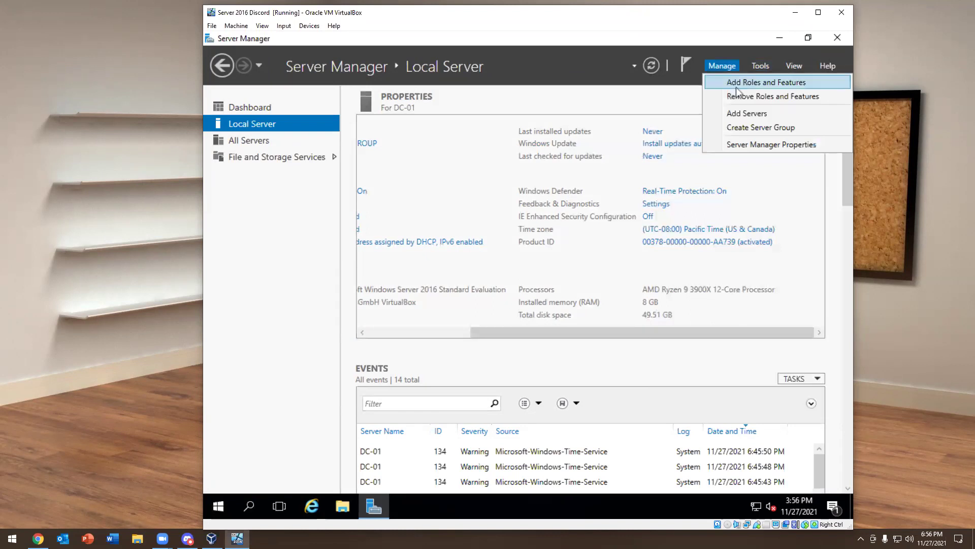
click(749, 83)
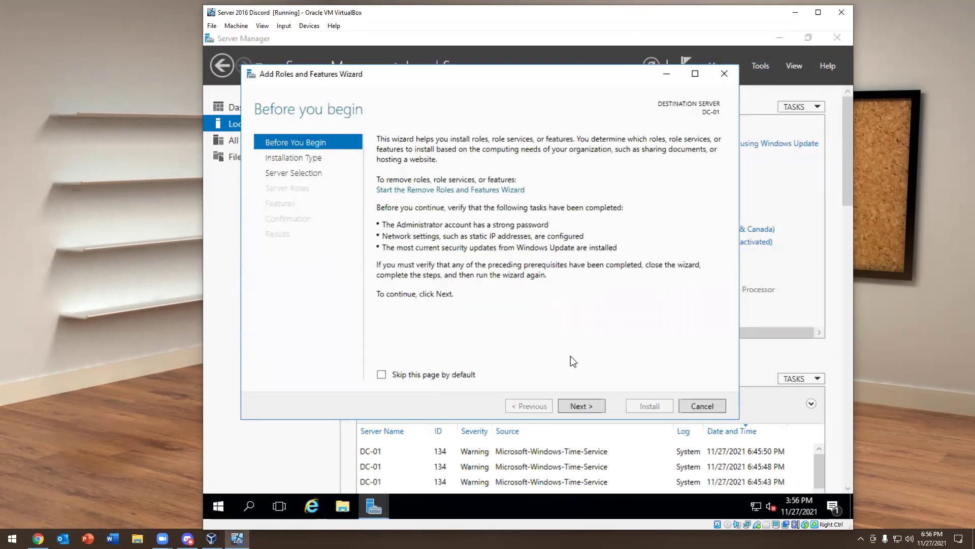
click(577, 406)
click(582, 406)
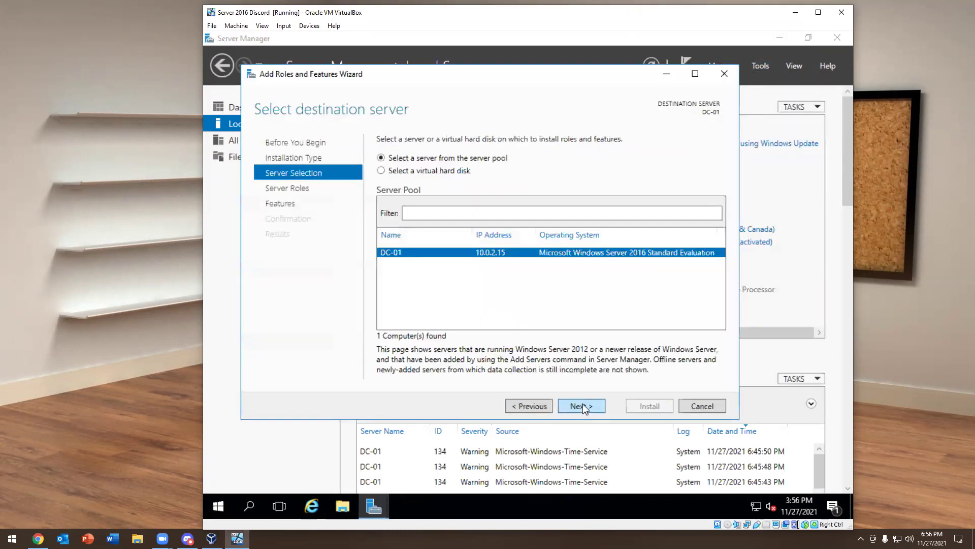
click(582, 406)
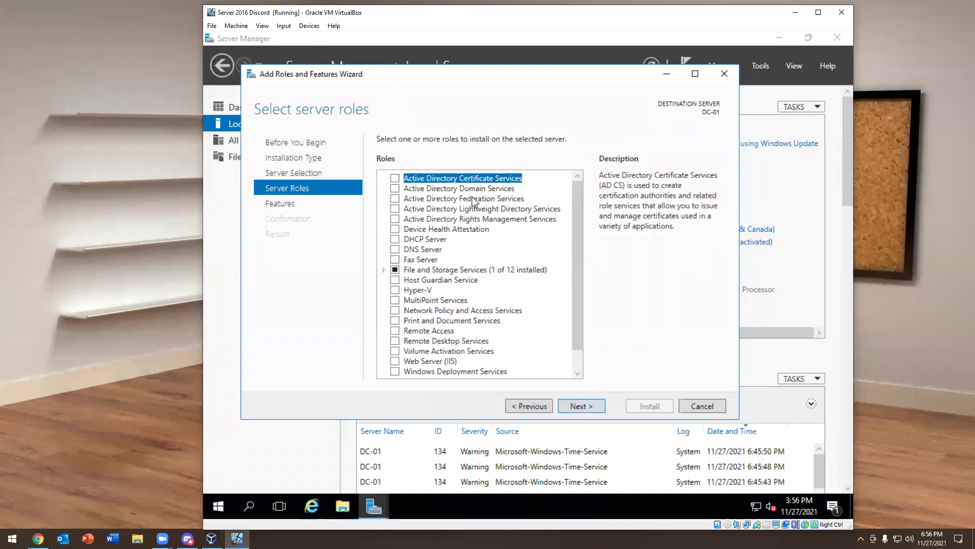
Select Active Directory Domain Services with its required features, then open the linked Azure AD Connect article
click(394, 189)
click(514, 352)
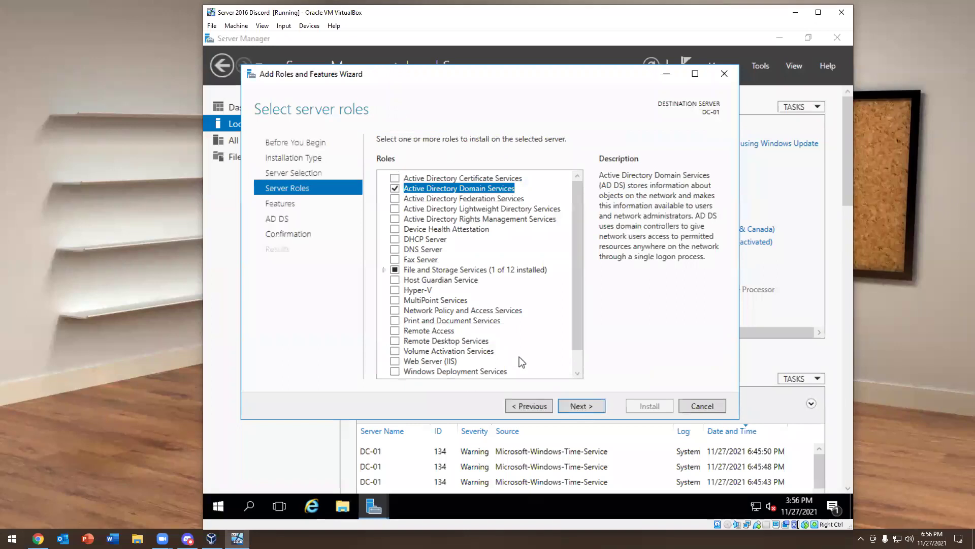
click(580, 406)
click(588, 408)
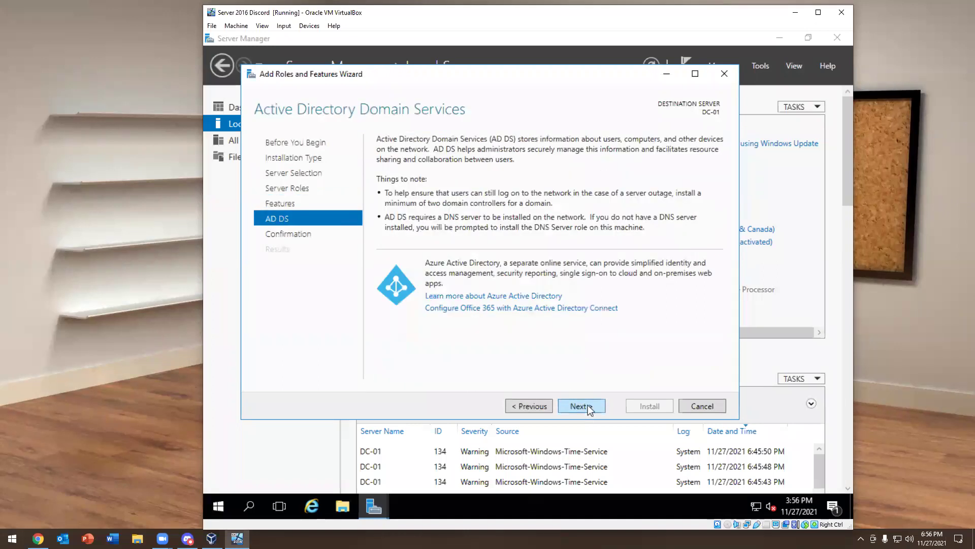
click(463, 306)
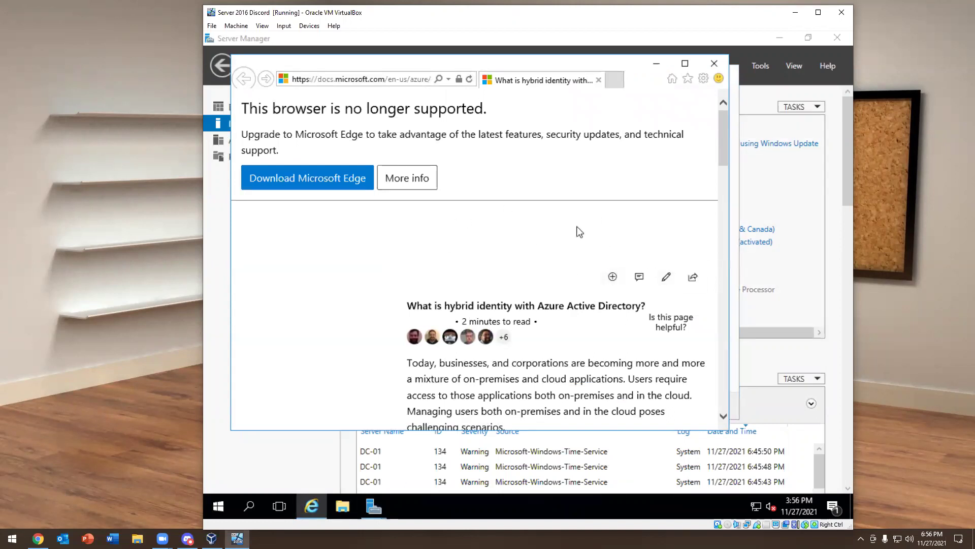
Maximize Internet Explorer, read through the hybrid identity article, and switch back to the wizard
scroll(579, 232, down, 15)
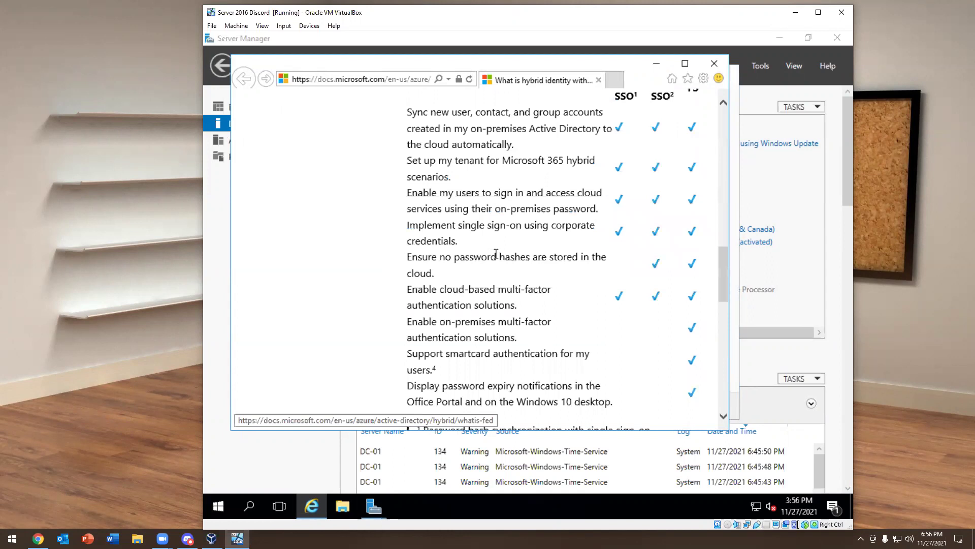
scroll(496, 254, up, 2)
click(685, 63)
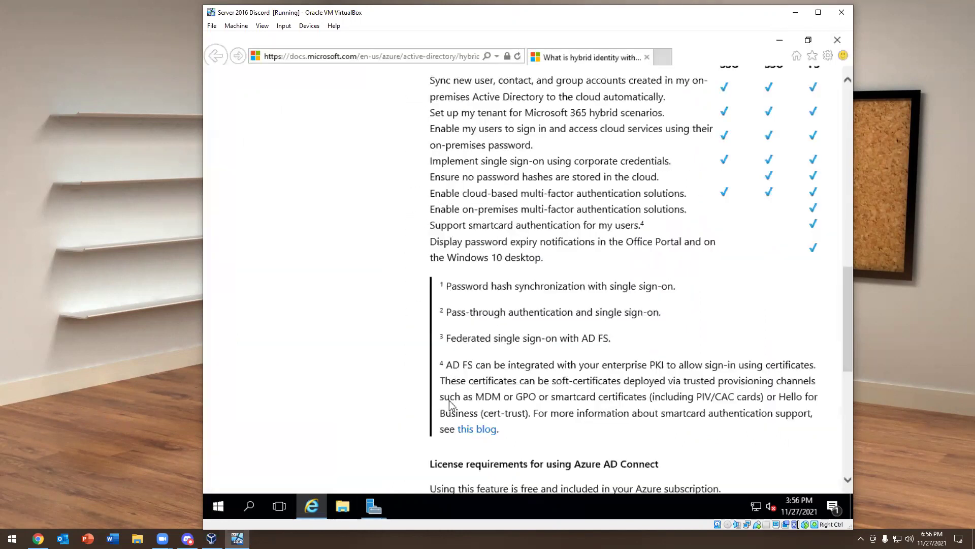
scroll(537, 333, up, 4)
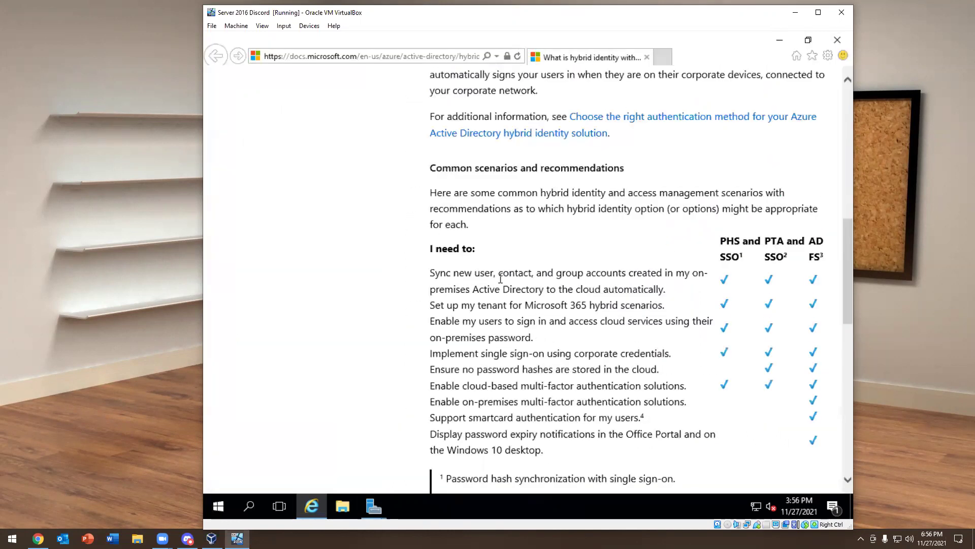
scroll(501, 278, down, 3)
scroll(469, 244, down, 10)
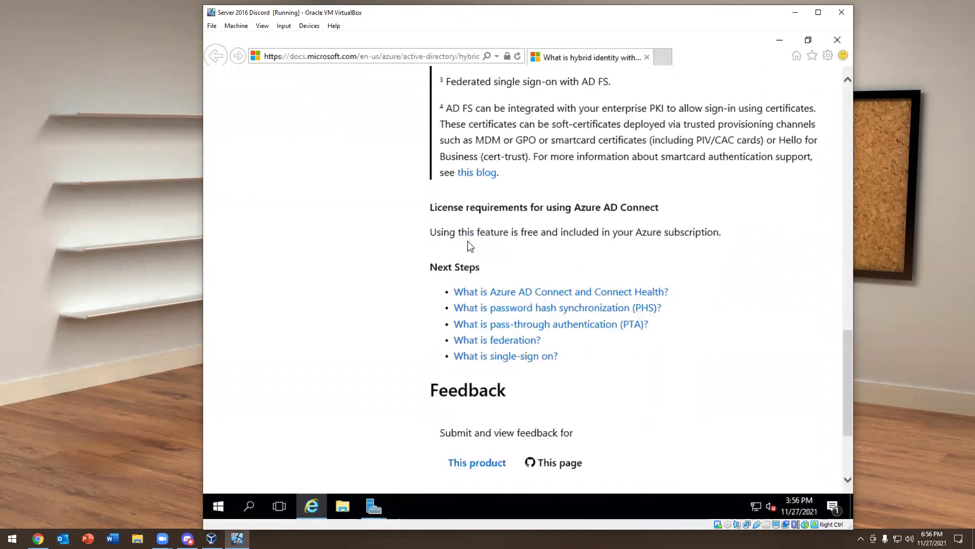
scroll(469, 247, up, 14)
scroll(469, 247, up, 9)
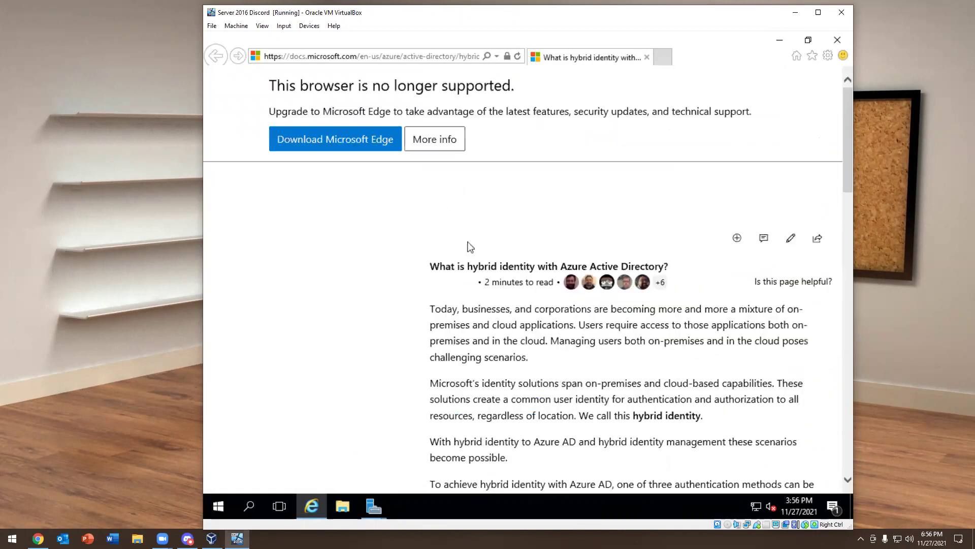
scroll(468, 244, down, 10)
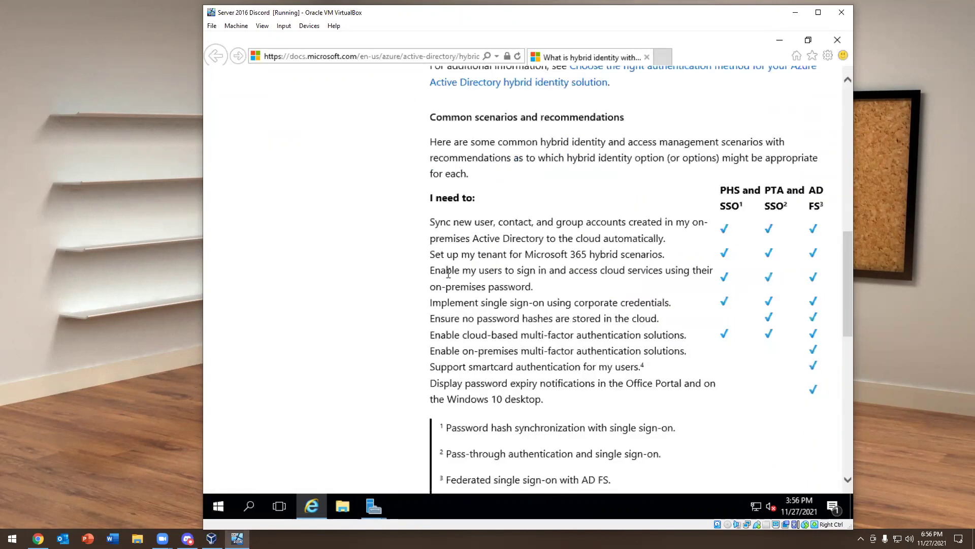
scroll(448, 274, up, 10)
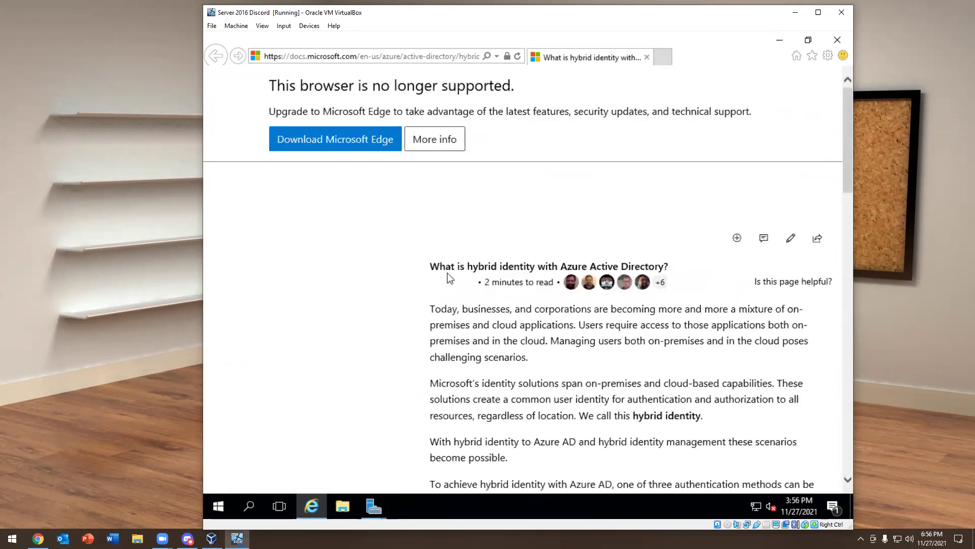
scroll(449, 278, down, 15)
scroll(449, 273, up, 7)
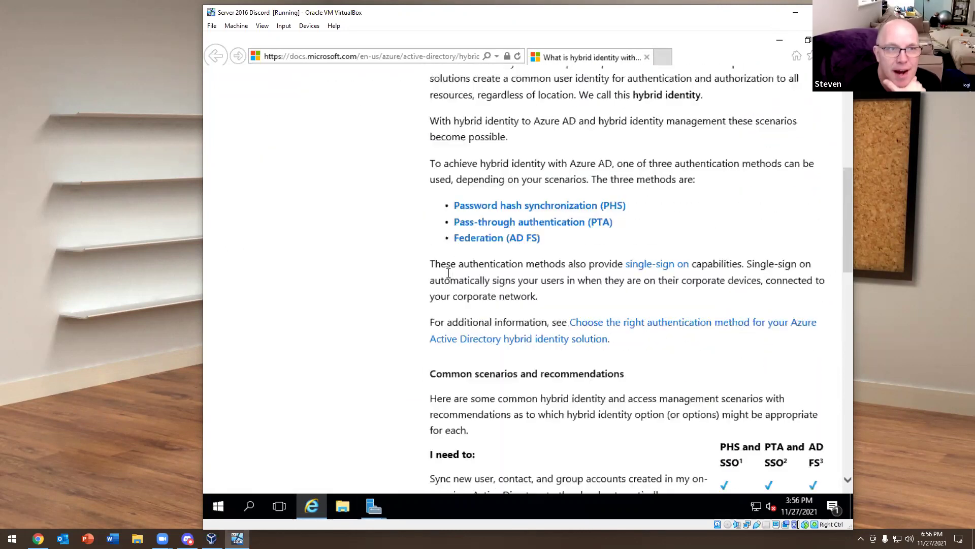
scroll(448, 273, up, 5)
scroll(449, 277, down, 6)
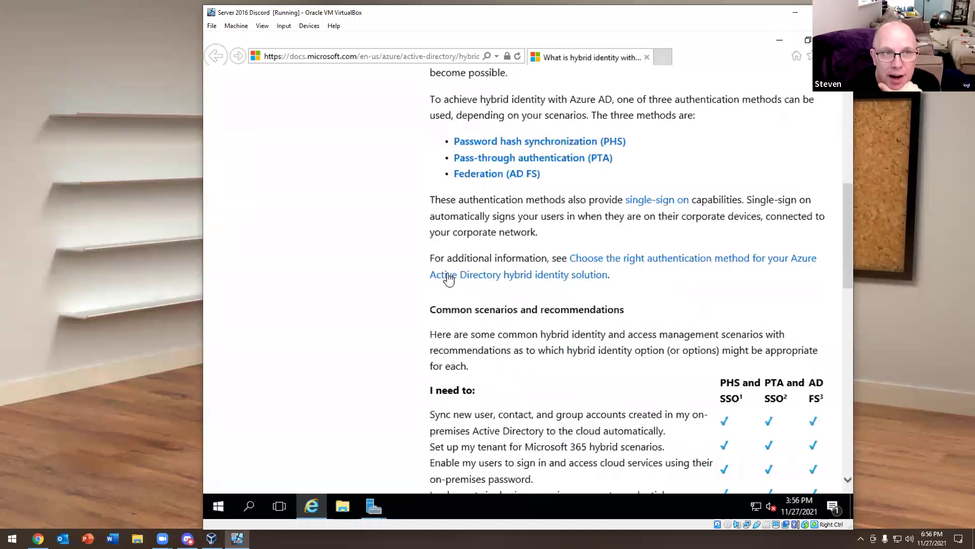
scroll(448, 278, down, 6)
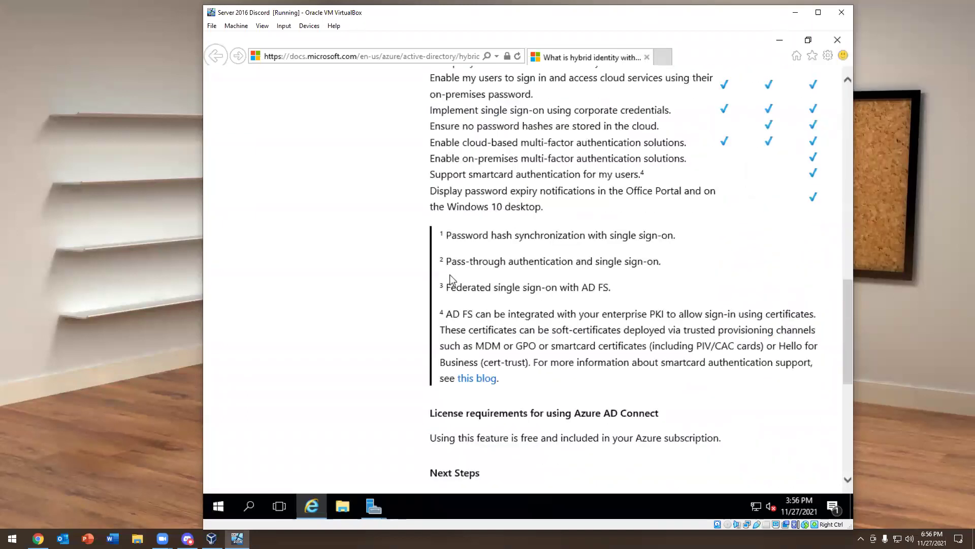
scroll(450, 275, down, 4)
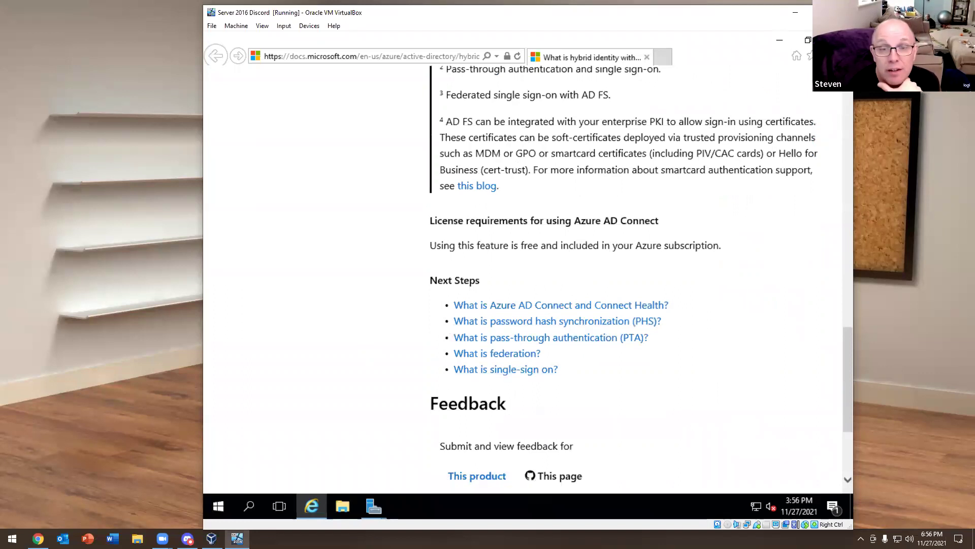
key(alt+Tab)
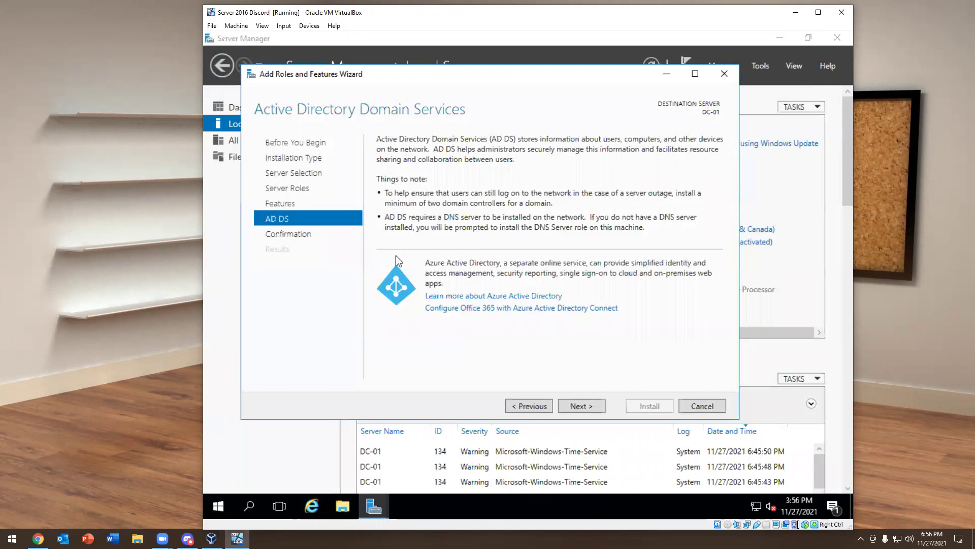
Install the AD DS role on DC-01 and launch its promotion to domain controller
click(571, 406)
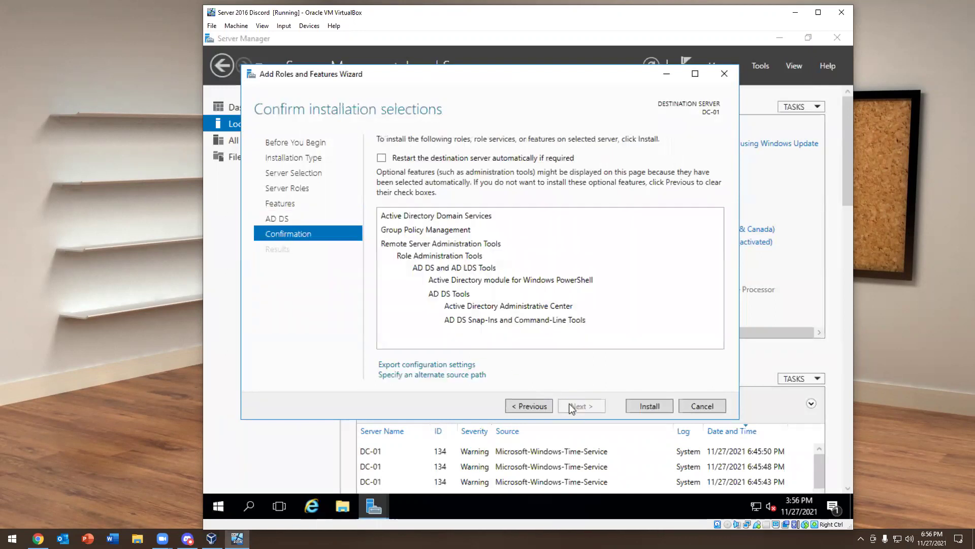
click(634, 405)
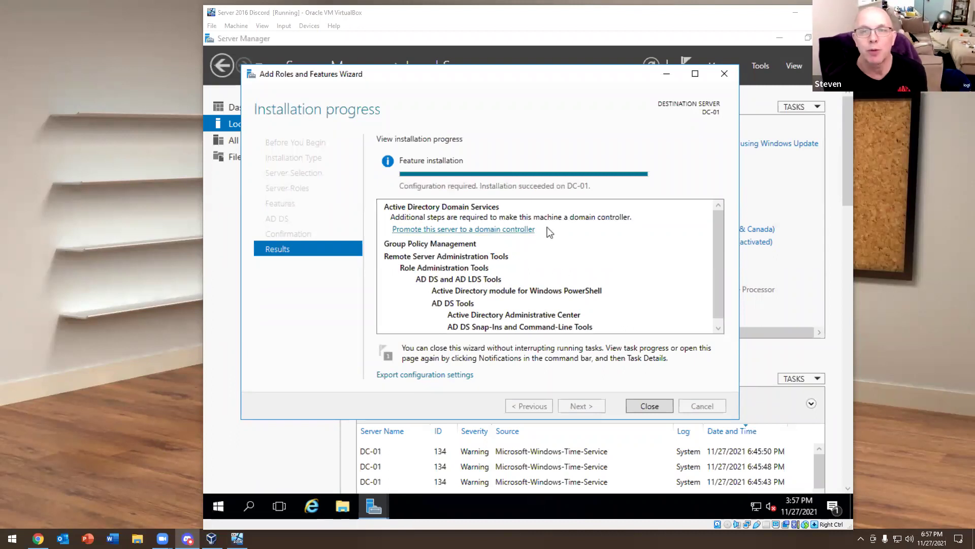
click(421, 230)
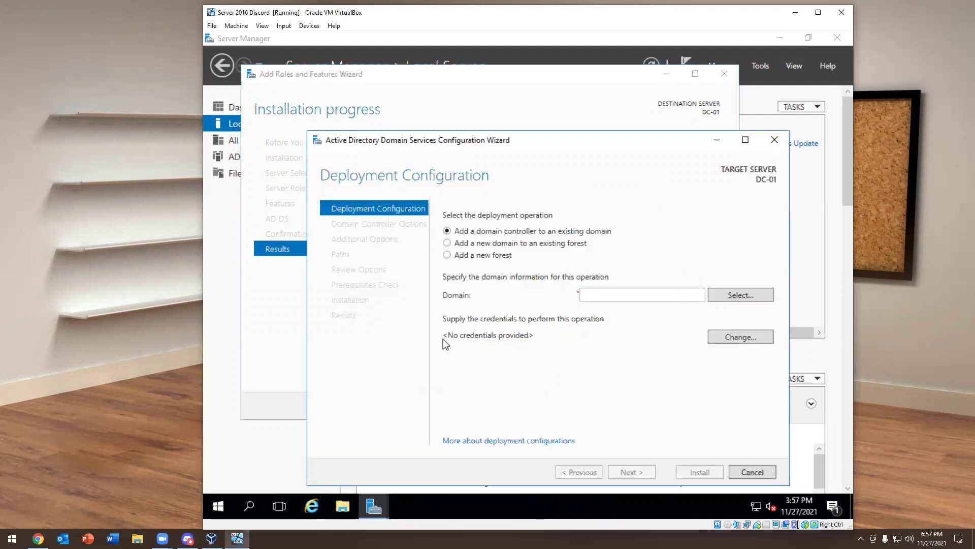
Choose Add a new forest with root domain name kevtech.forums and continue
drag(489, 149, 441, 95)
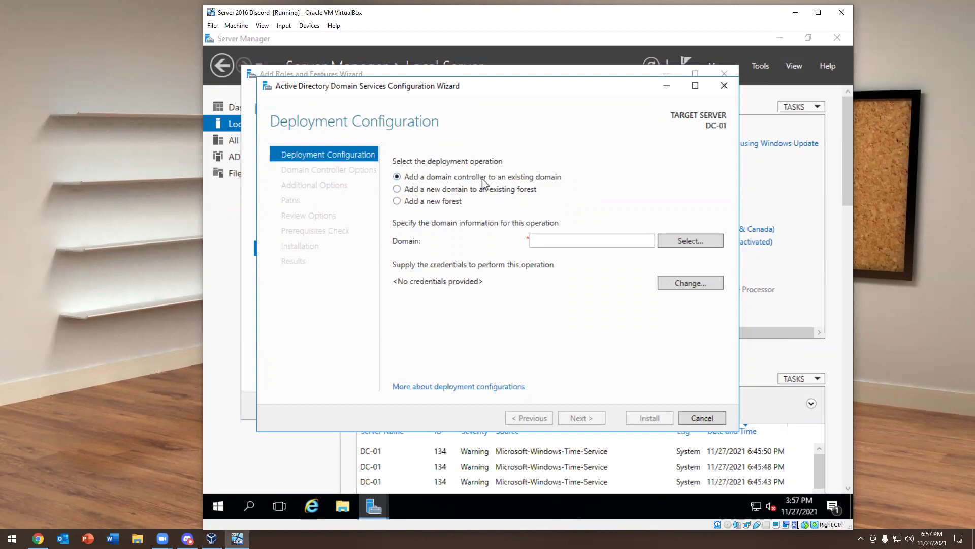
click(414, 203)
click(576, 240)
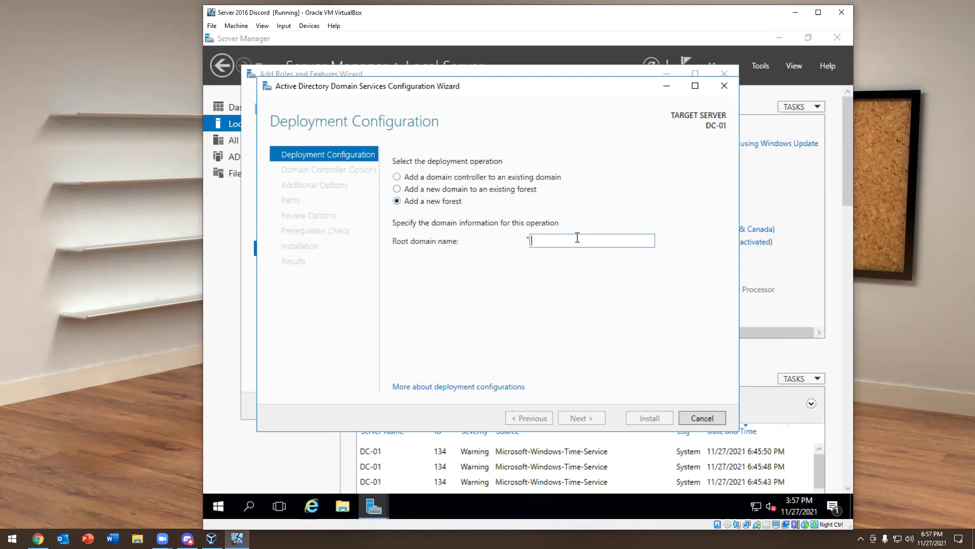
text(ke)
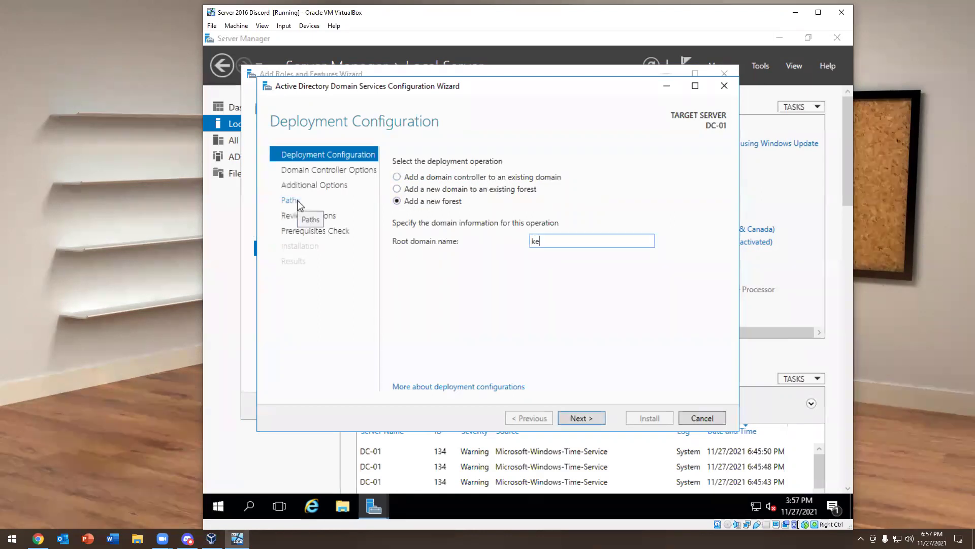
text(vtech.com)
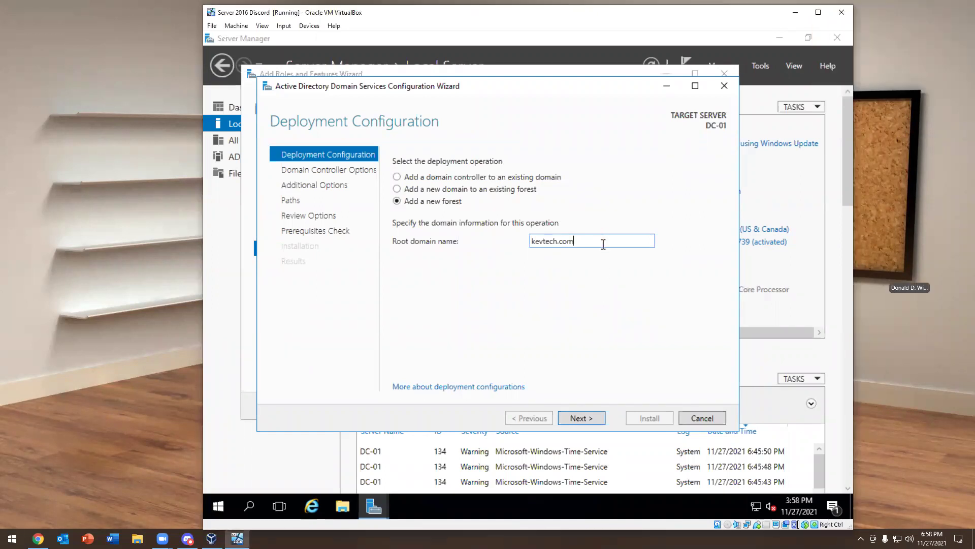
key(BackSpace)
key(BackSpace)
key(BackSpace)
text(fo)
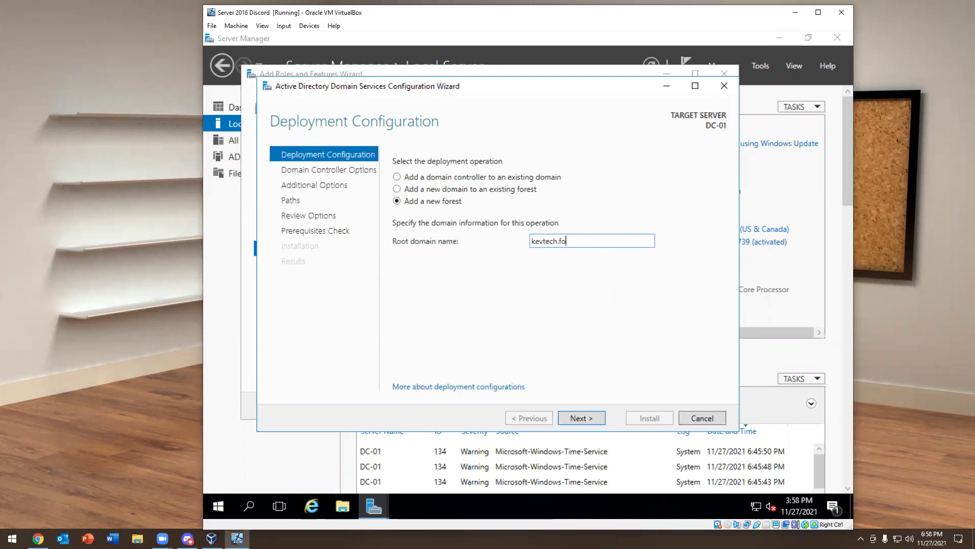
text(rums)
click(576, 414)
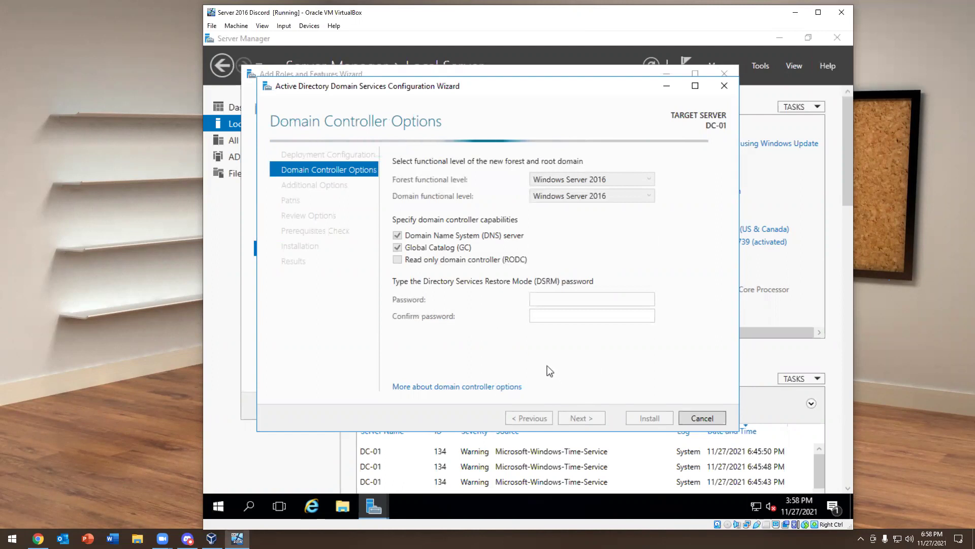
Enter and confirm the Directory Services Restore Mode password, advance to DNS Options, then go back
click(551, 300)
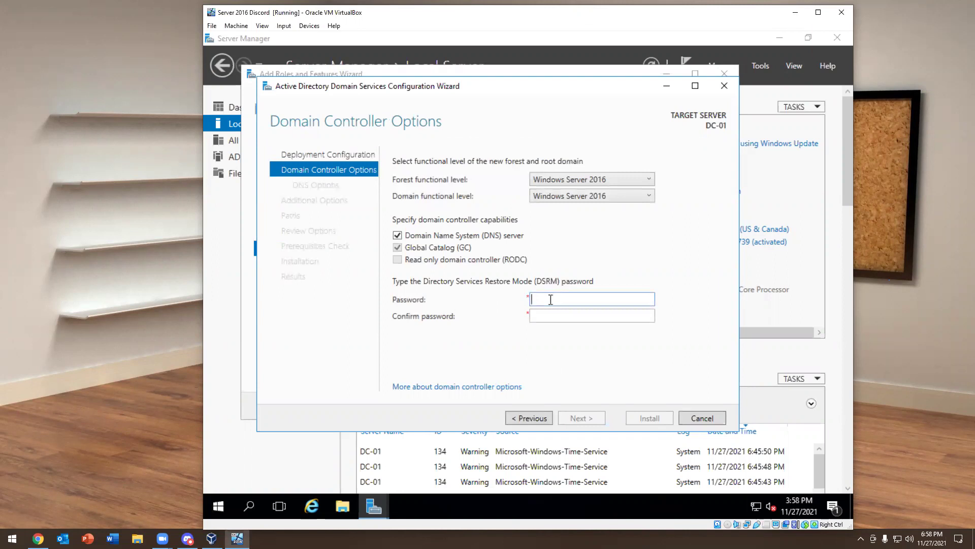
key(BackSpace)
text(••••••••••••)
key(Tab)
text(••••••••••)
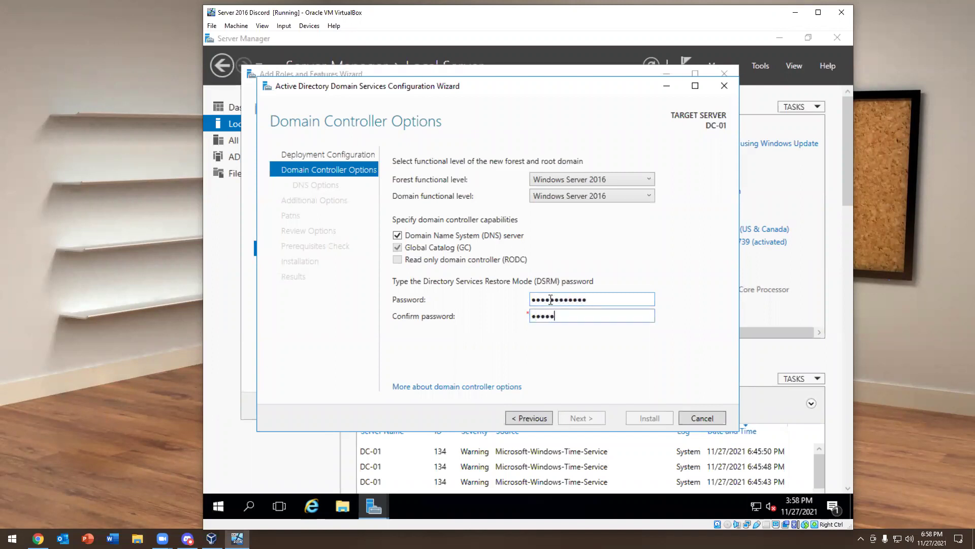
text(••)
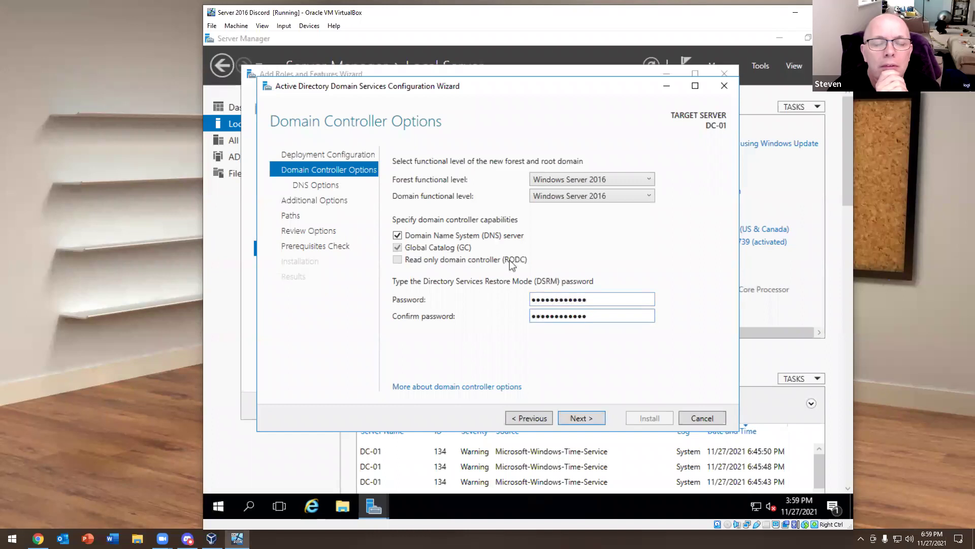
click(582, 417)
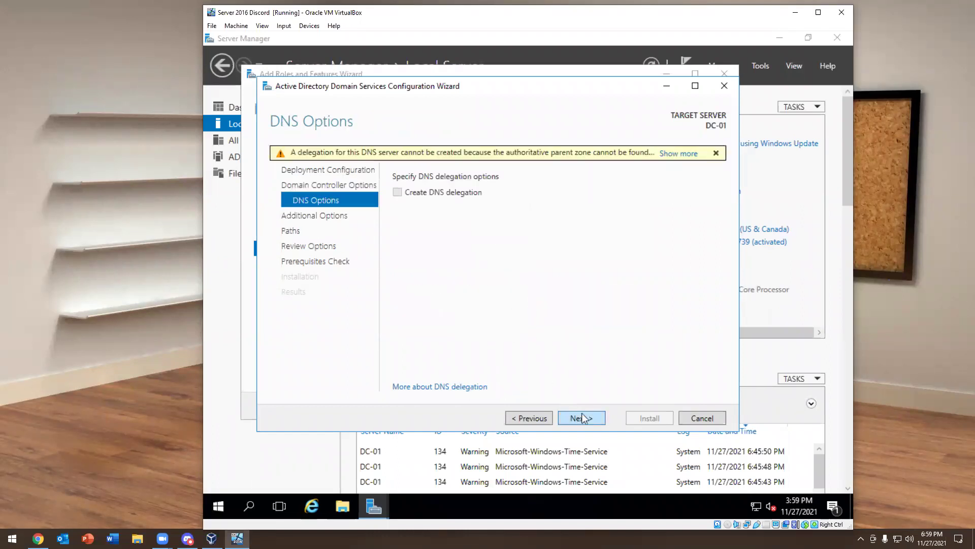
click(529, 417)
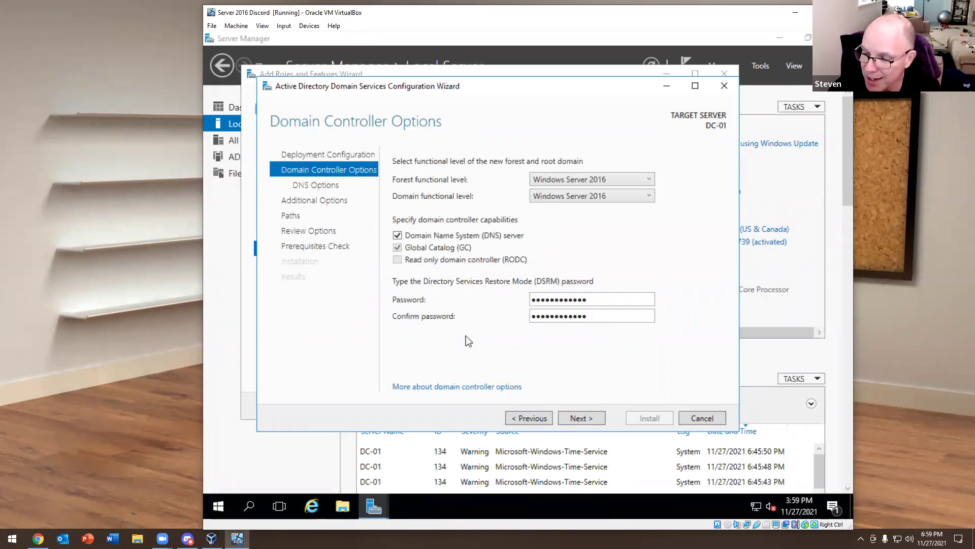
Change the root domain name from kevtech.forums back to kevtech.com and return to Domain Controller Options
click(525, 419)
double_click(607, 247)
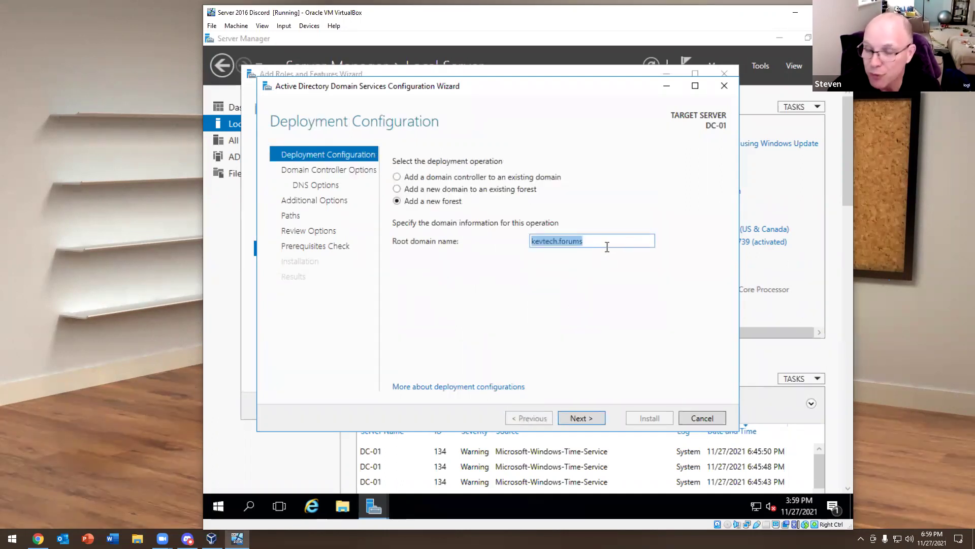
click(607, 247)
key(BackSpace)
key(BackSpace)
key(BackSpace)
key(BackSpace)
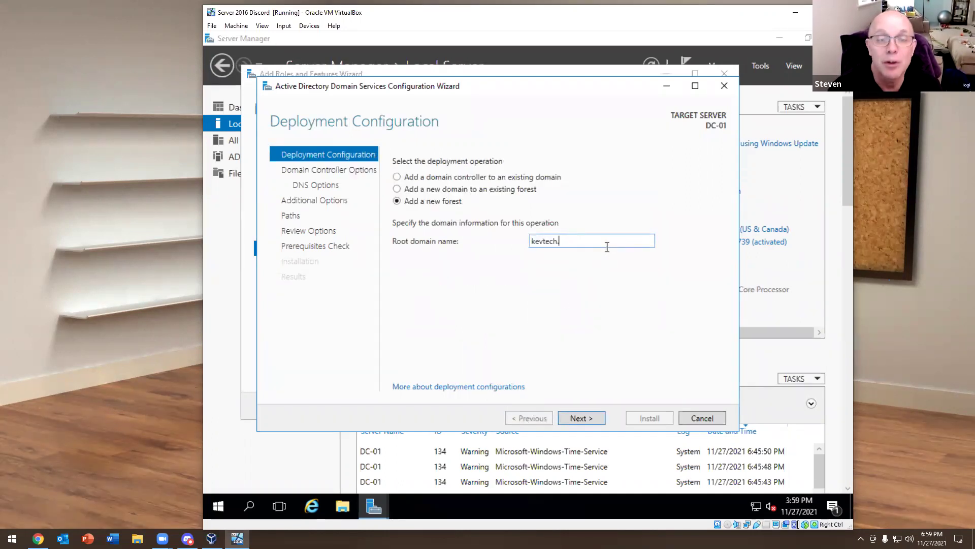
text(com)
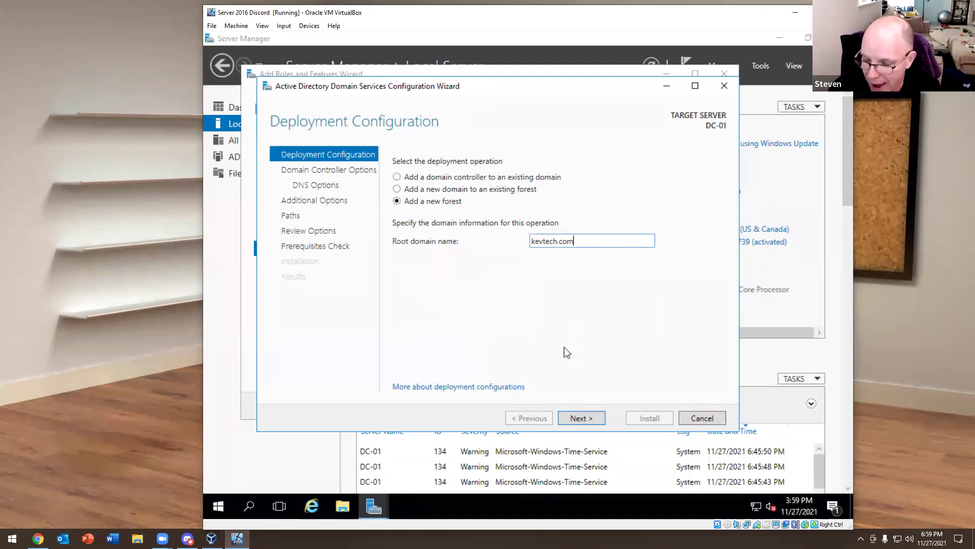
click(579, 417)
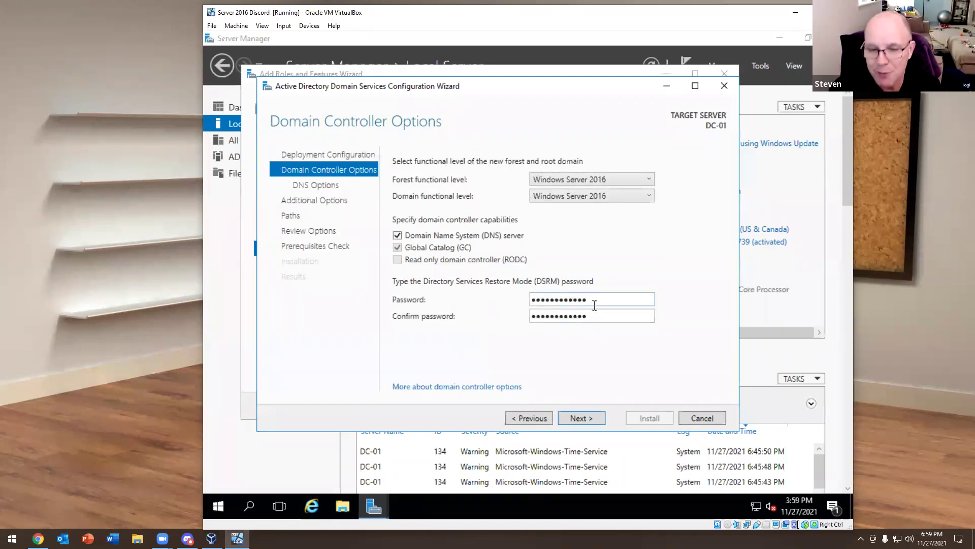
drag(594, 305, 411, 283)
Retype the DSRM password and continue past DNS Options, keeping NetBIOS name KEVTECH
text(*********)
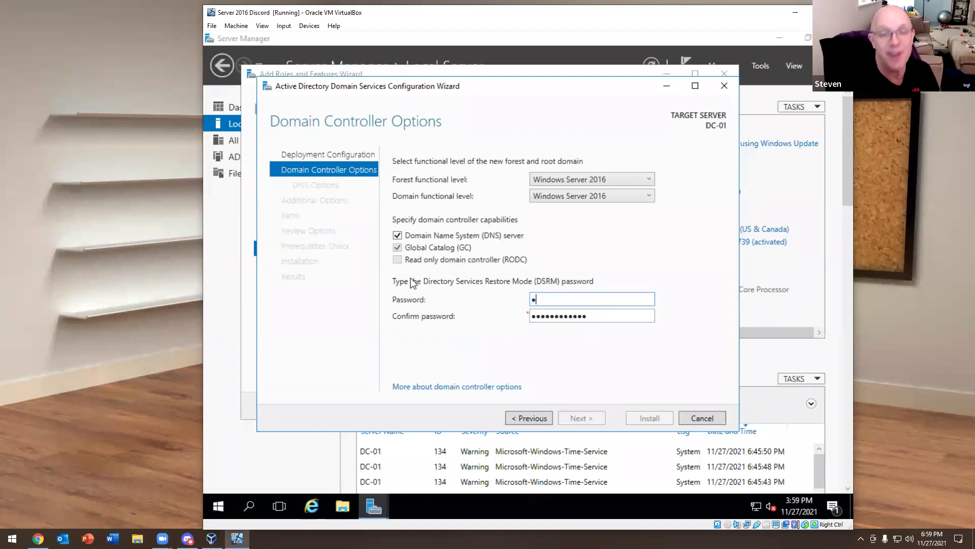
text(***)
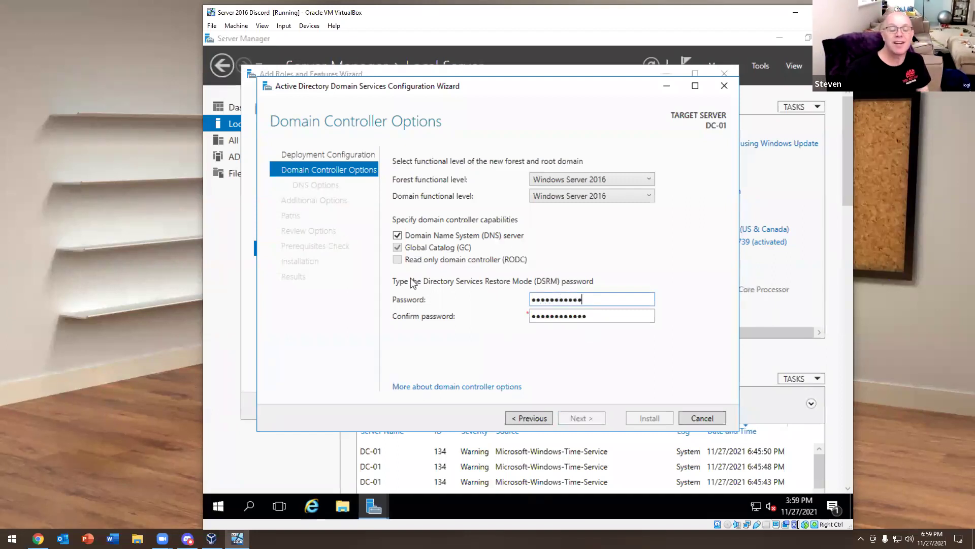
key(Tab)
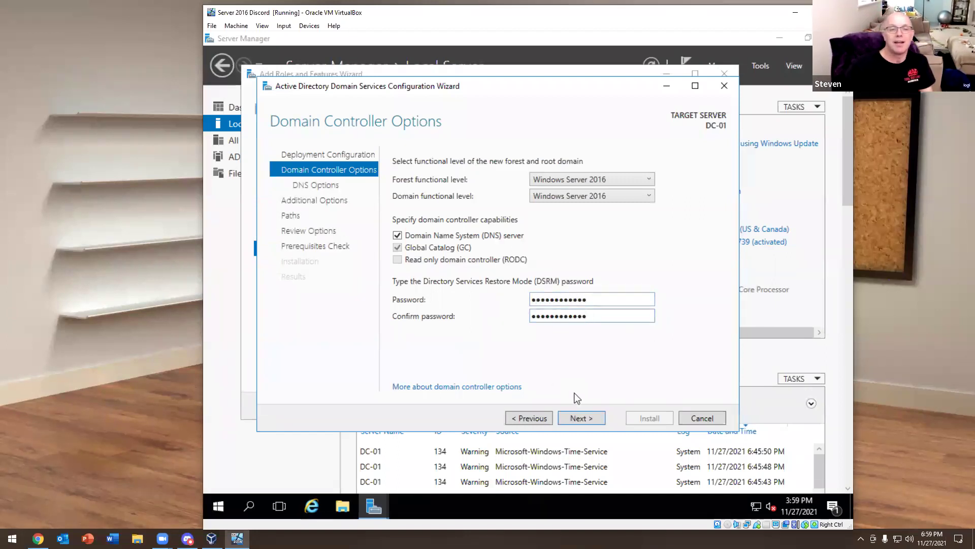
click(580, 417)
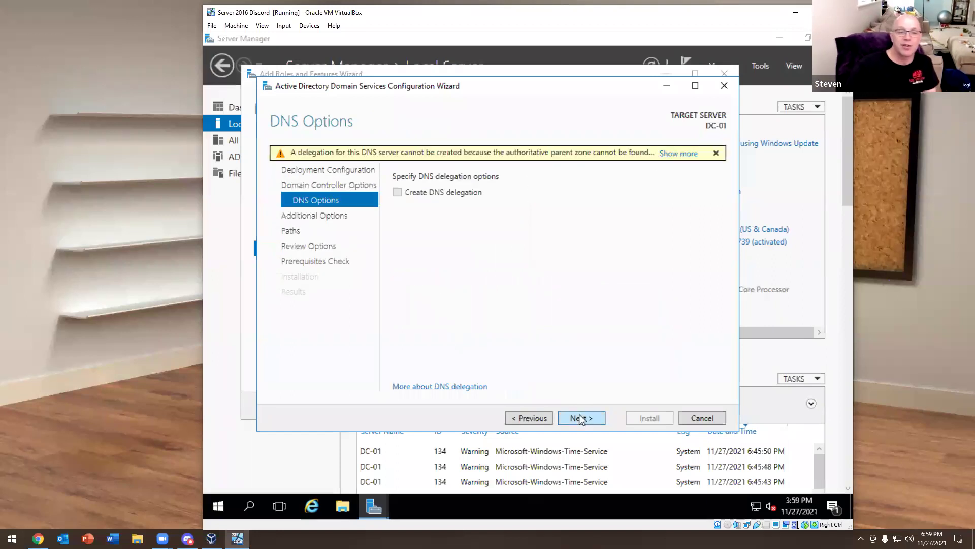
click(581, 418)
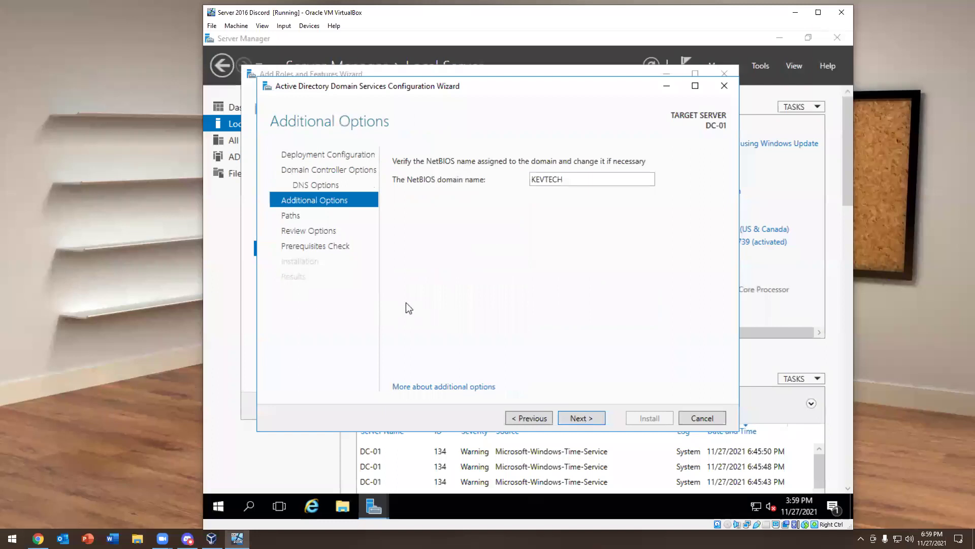
click(581, 417)
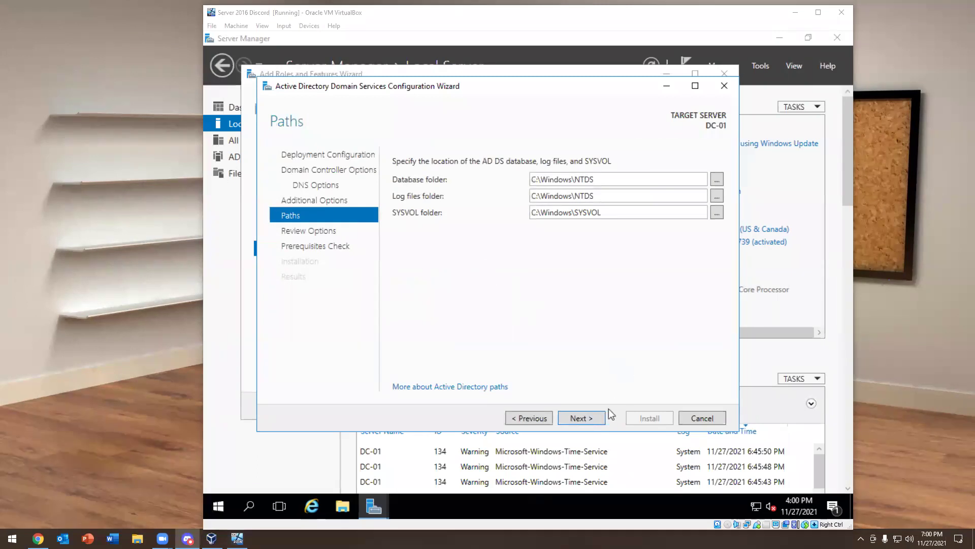
Keep the default Database, Log files and SYSVOL folder paths and proceed to Review Options
double_click(587, 213)
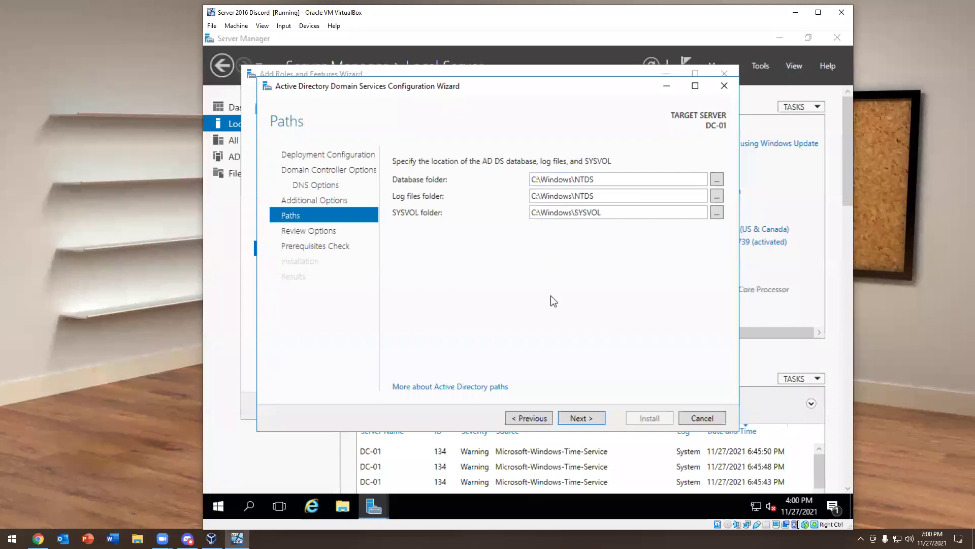
key(Tab)
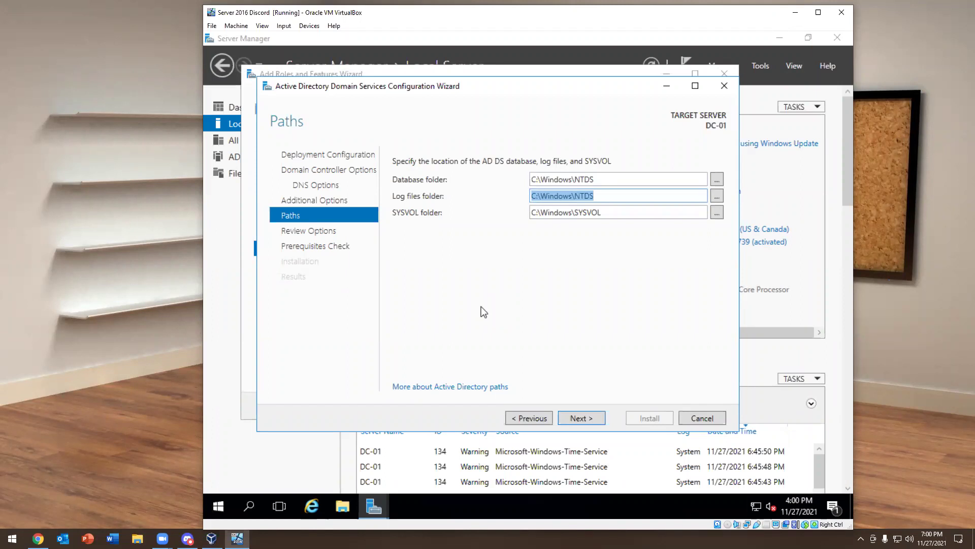
click(587, 419)
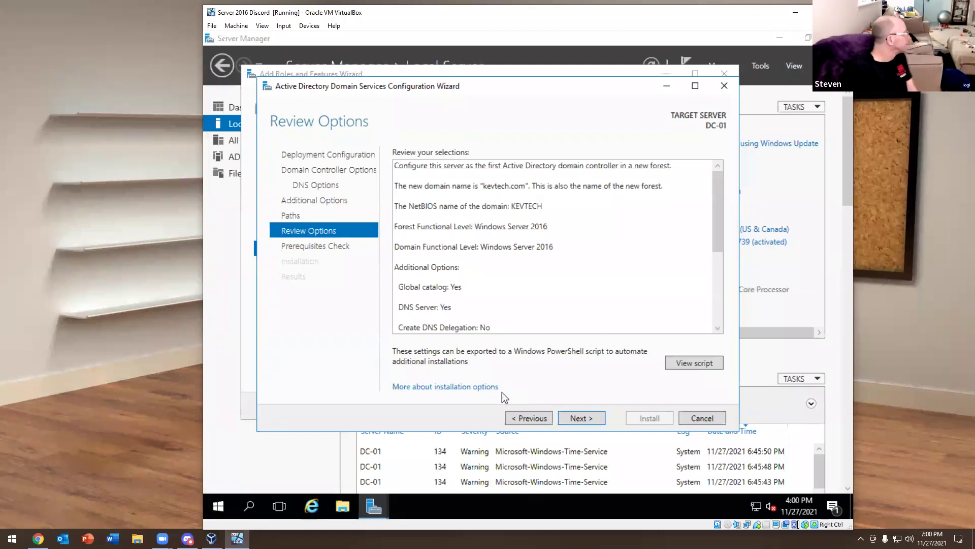
Review the generated AD DS PowerShell deployment script in Notepad, including the NetBIOS name lines
click(692, 364)
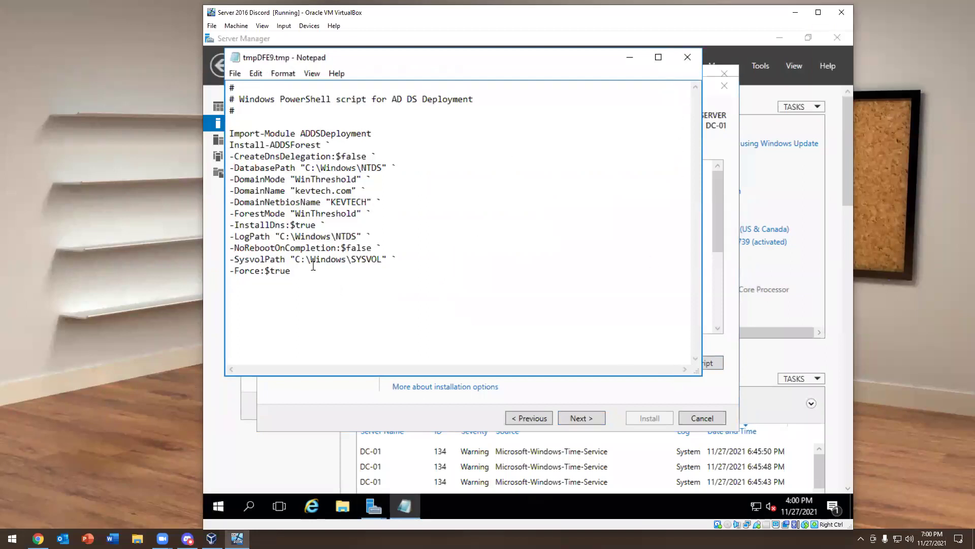
drag(313, 266, 192, 55)
click(420, 250)
drag(442, 259, 339, 183)
click(583, 201)
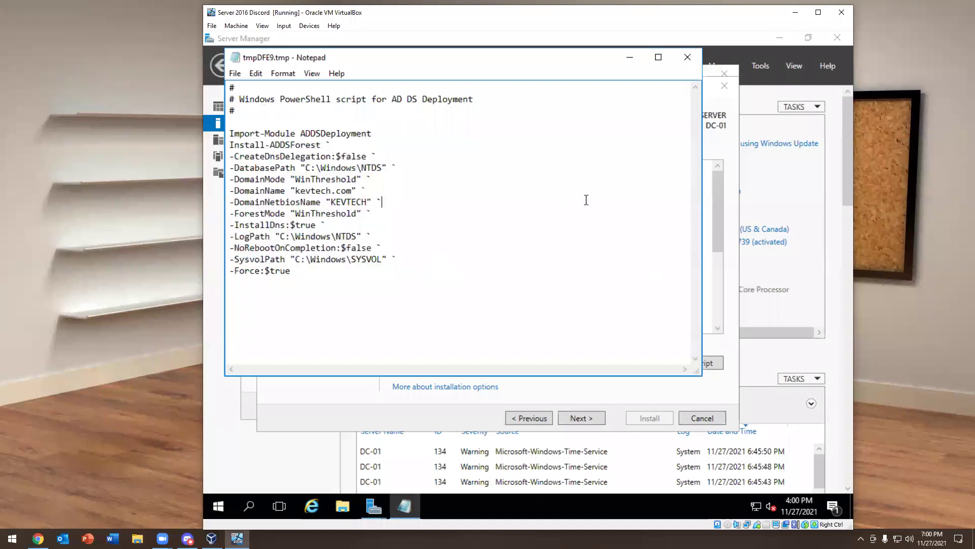
click(687, 58)
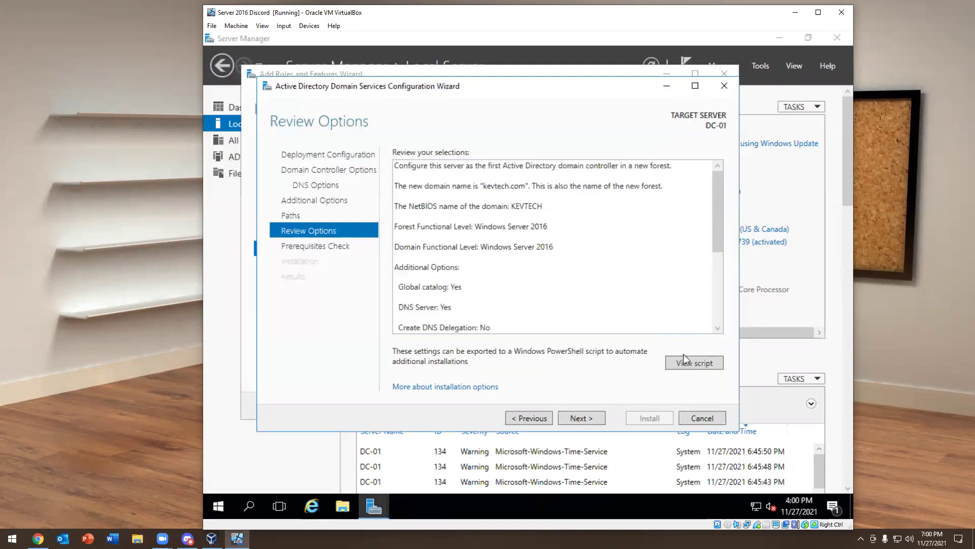
Keep the script minimized, then cancel the domain controller configuration and close the role installation wizard
click(693, 362)
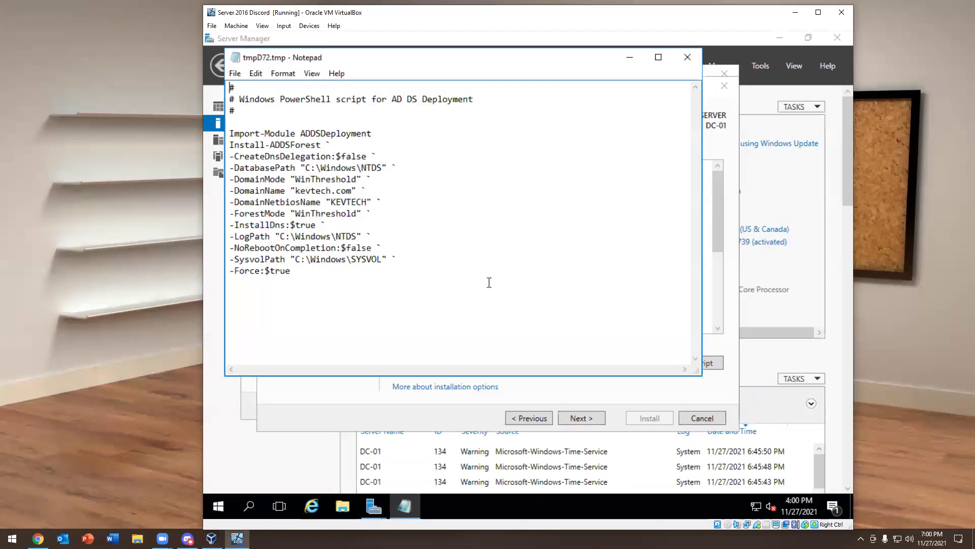
click(630, 59)
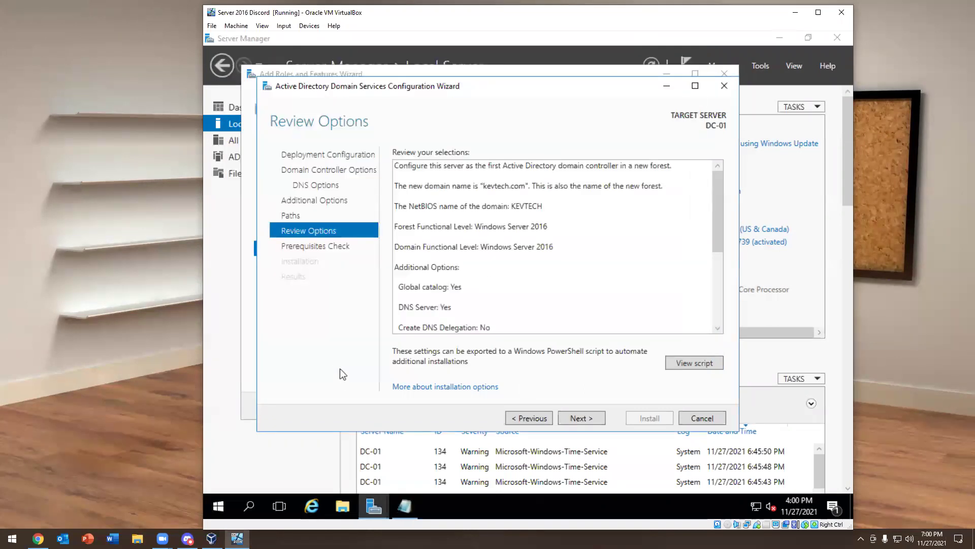
click(695, 419)
click(529, 312)
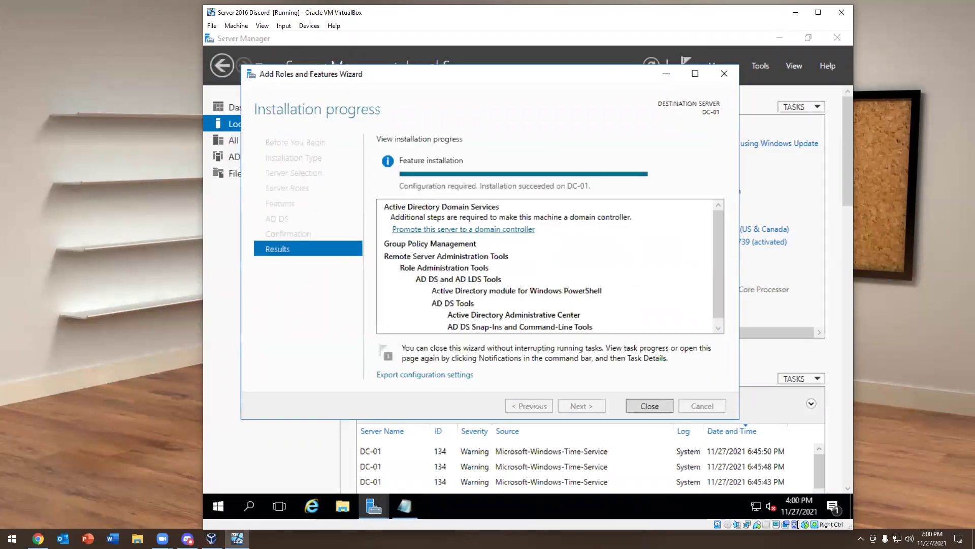
click(646, 404)
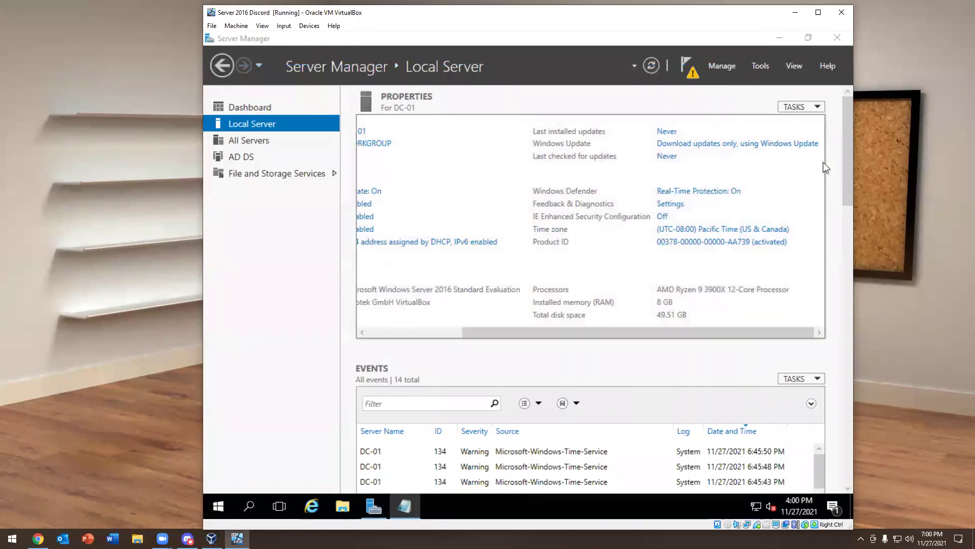
Close Server Manager and launch Windows PowerShell as administrator
click(836, 39)
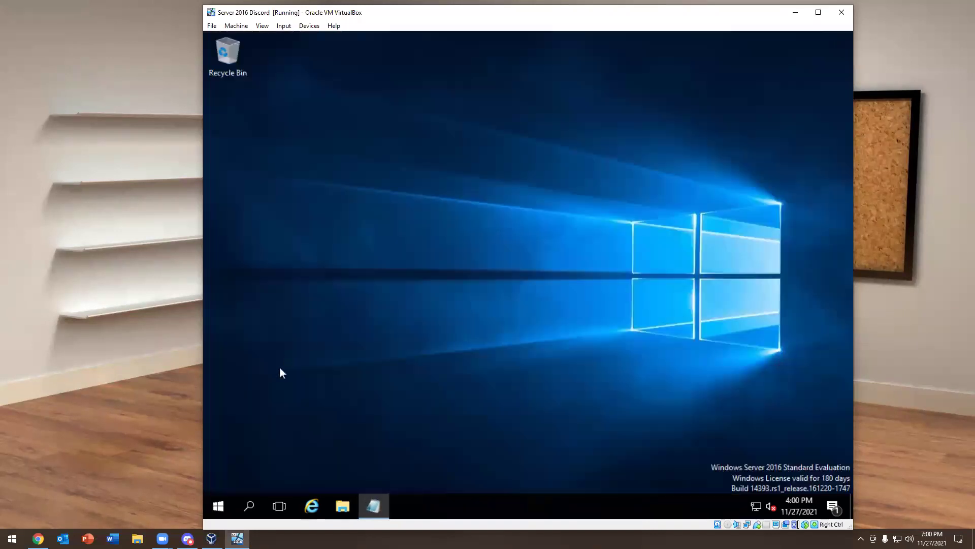
click(215, 505)
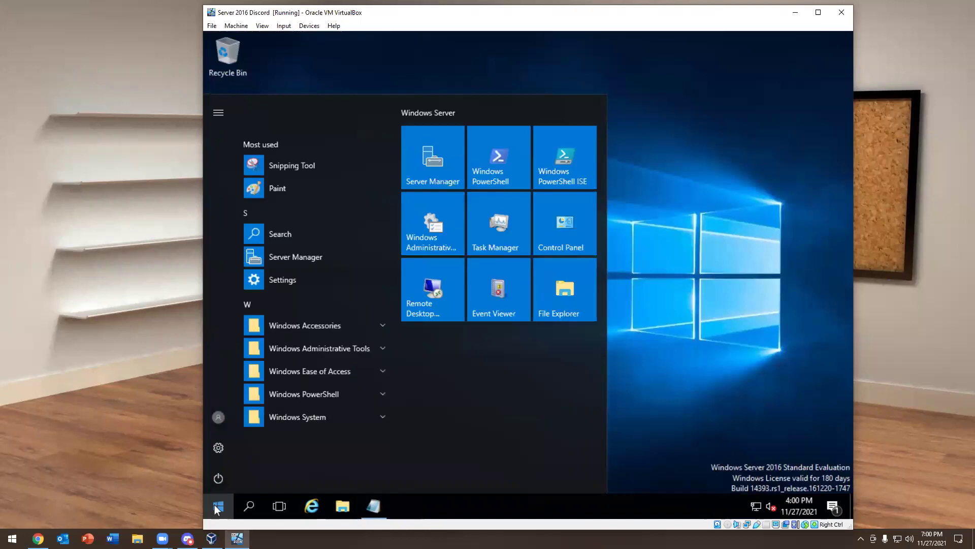
text(powwe)
key(BackSpace)
key(BackSpace)
text(we)
key(BackSpace)
key(BackSpace)
text(e)
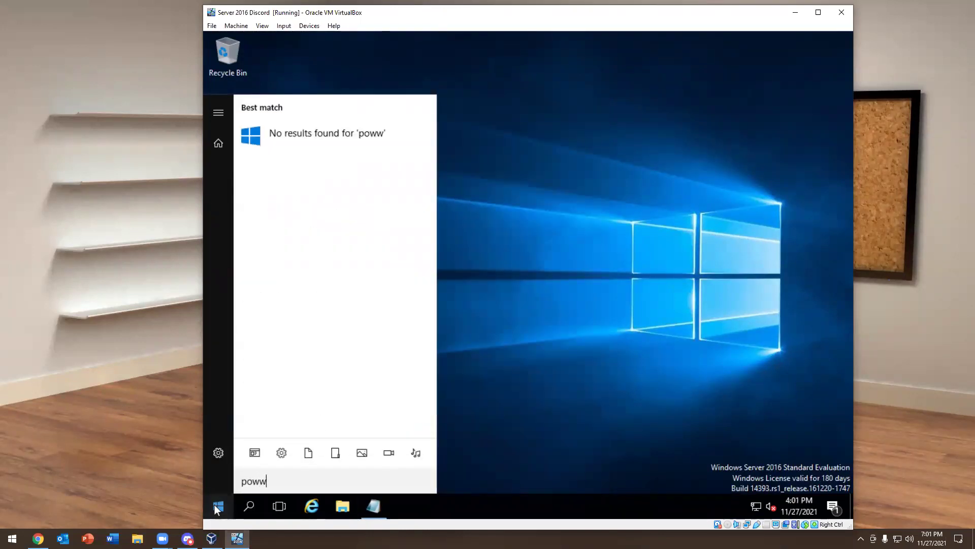
text(r)
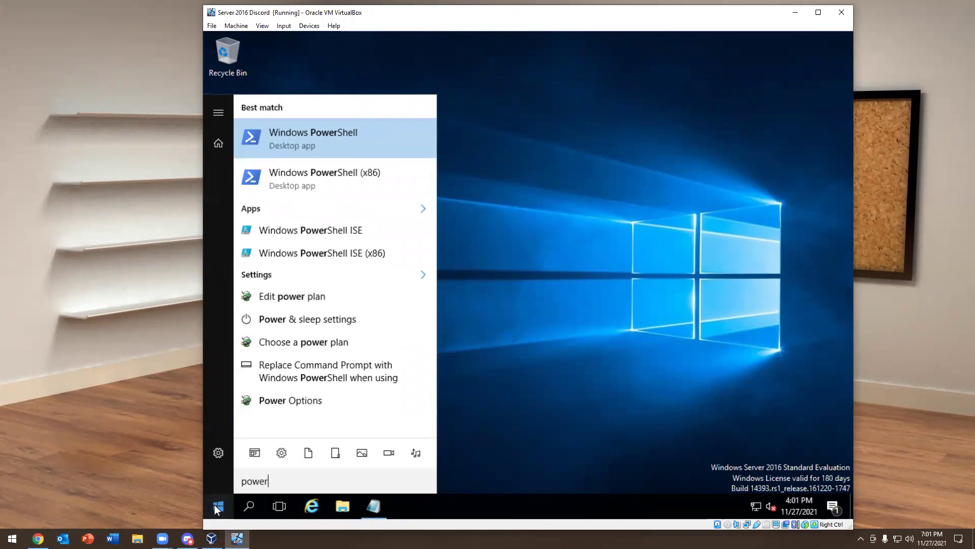
right_click(316, 141)
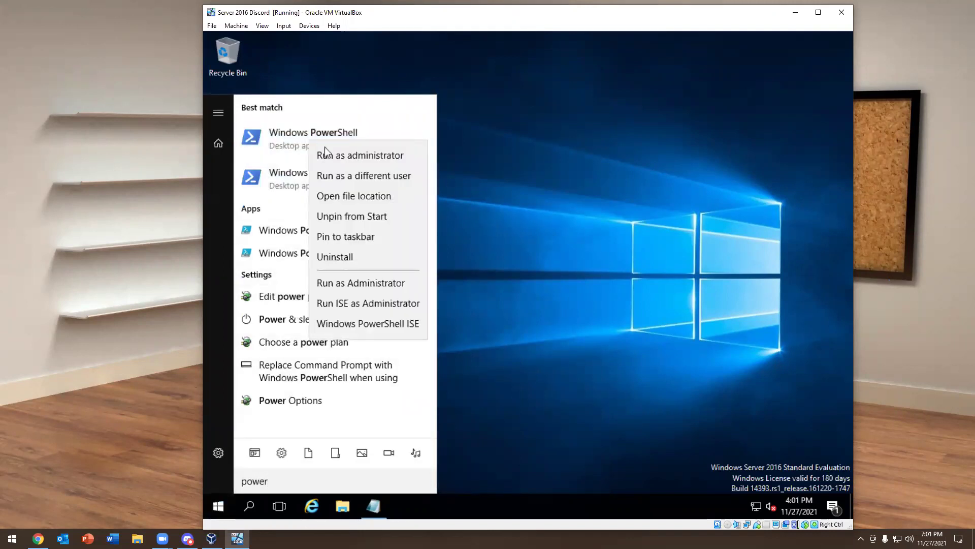
click(326, 149)
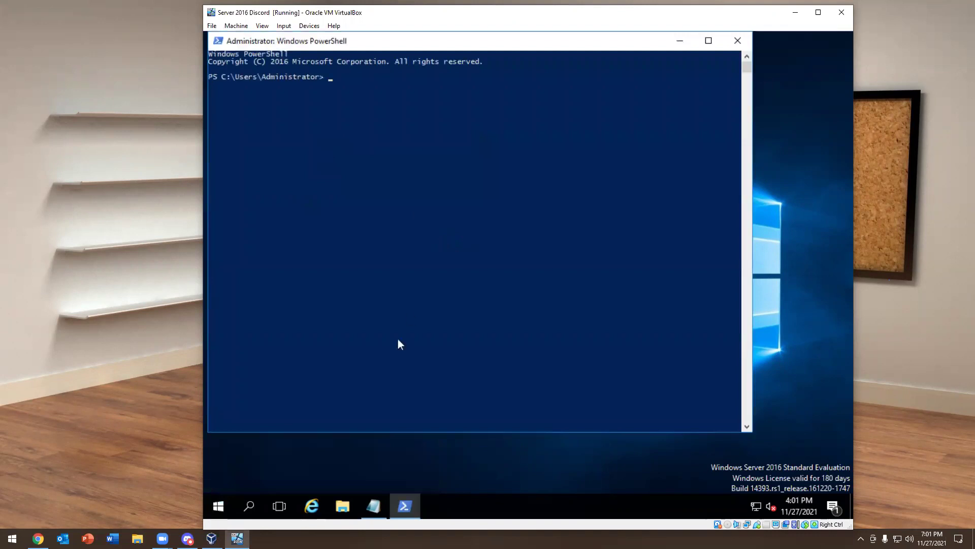
Copy the AD DS script from Notepad, paste it into the admin console, and enter the safe mode password
click(373, 505)
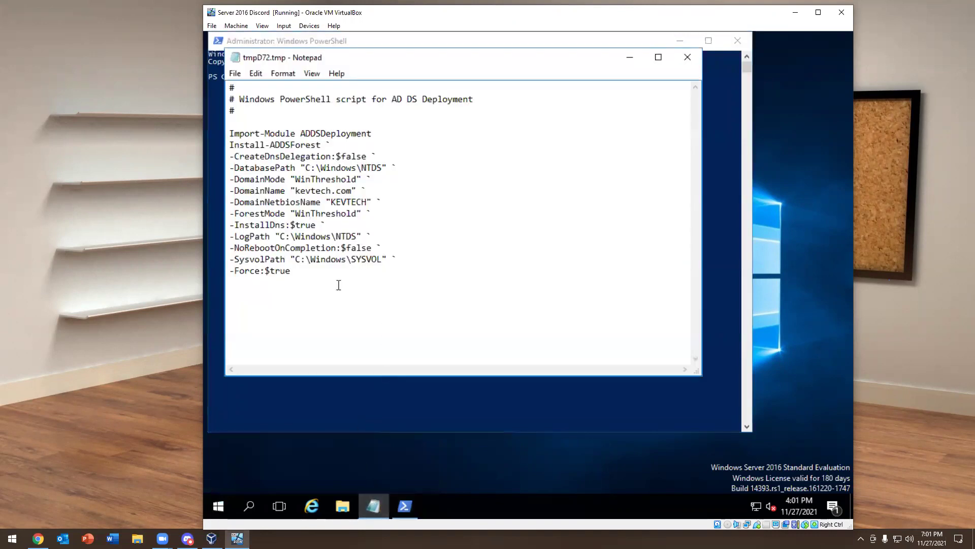
drag(278, 270, 229, 86)
right_click(232, 168)
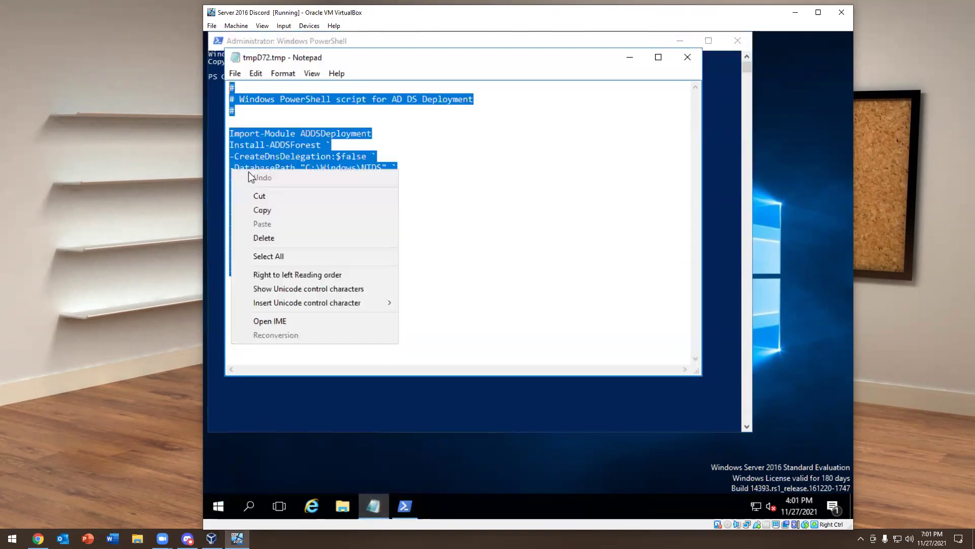
click(258, 214)
click(718, 151)
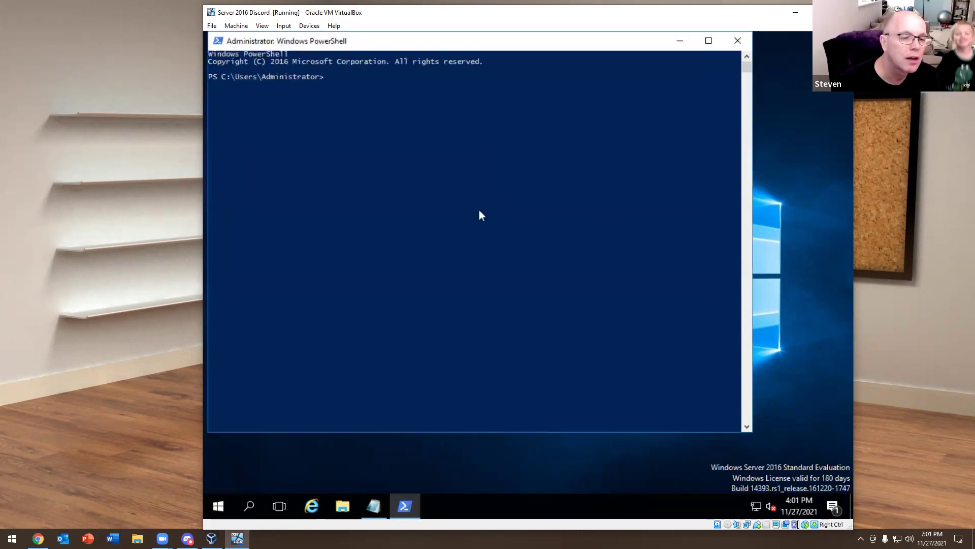
right_click(394, 183)
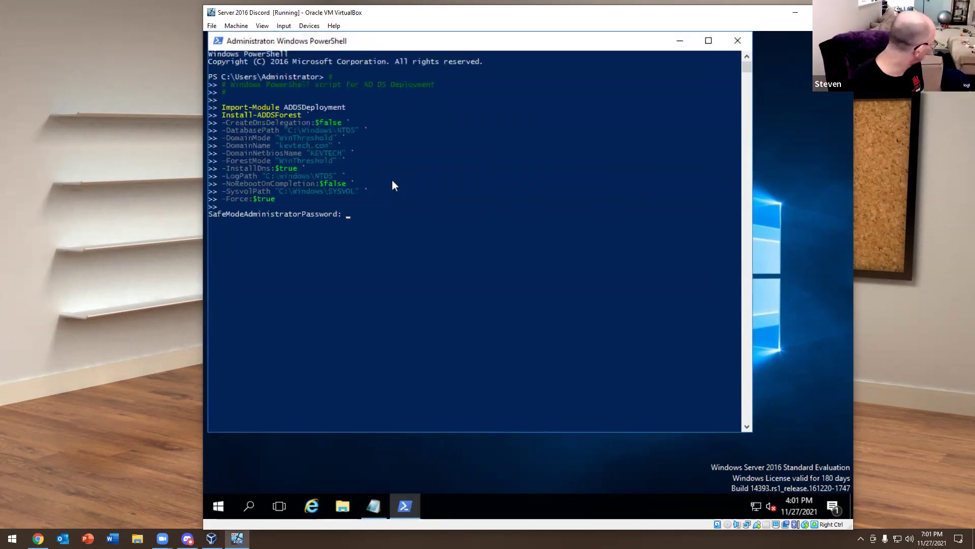
text(**********)
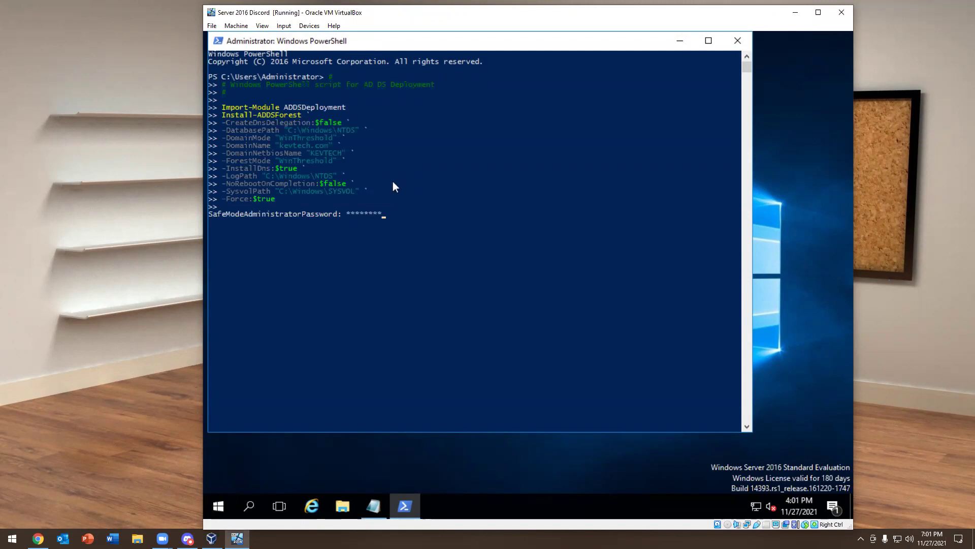
text(**)
key(Return)
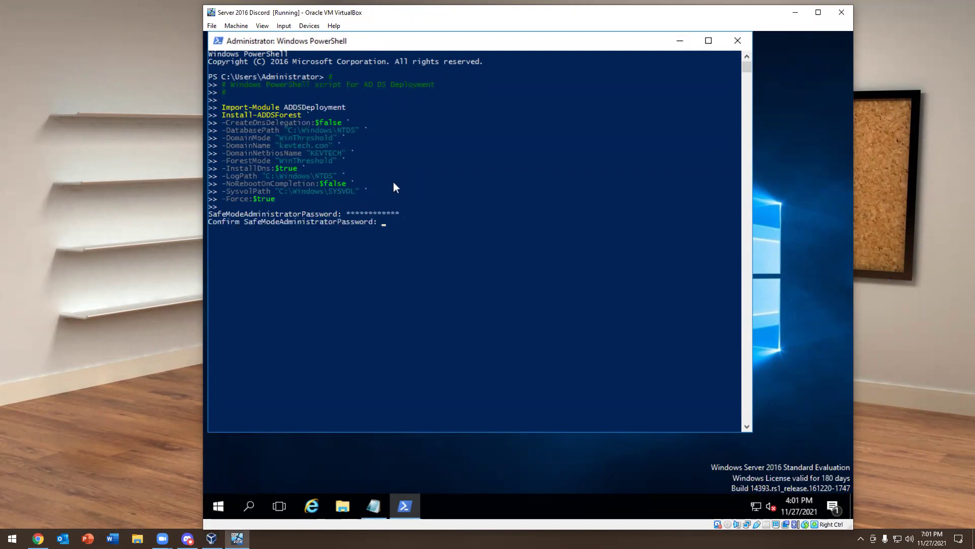
text(************)
Confirm the safe mode password so Install-ADDSForest runs for kevtech.com, then type 'shutdown -r'
key(Return)
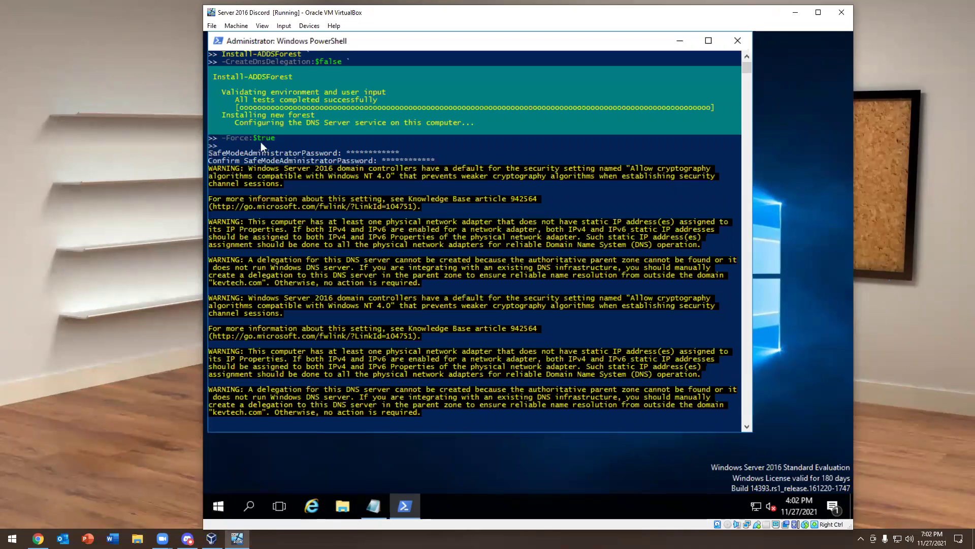
key(Control_R)
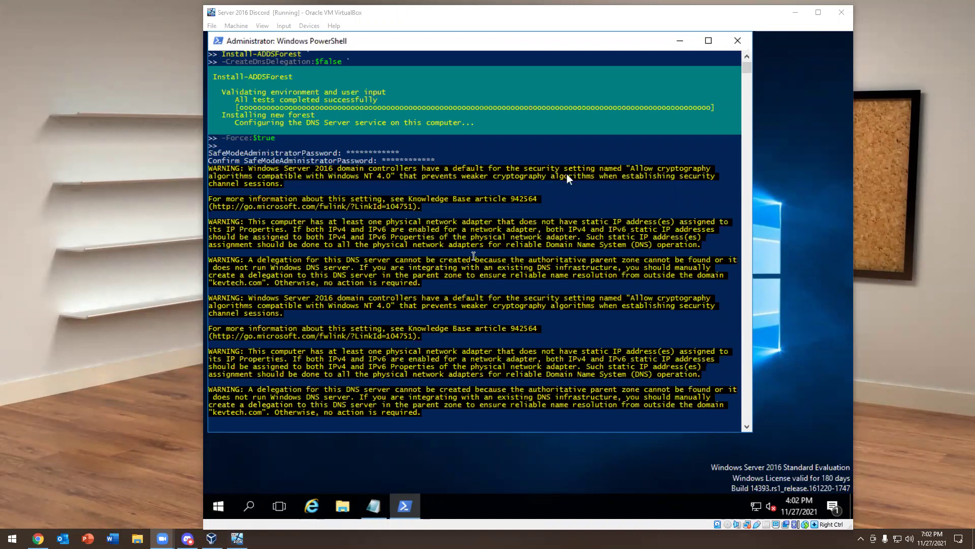
click(473, 256)
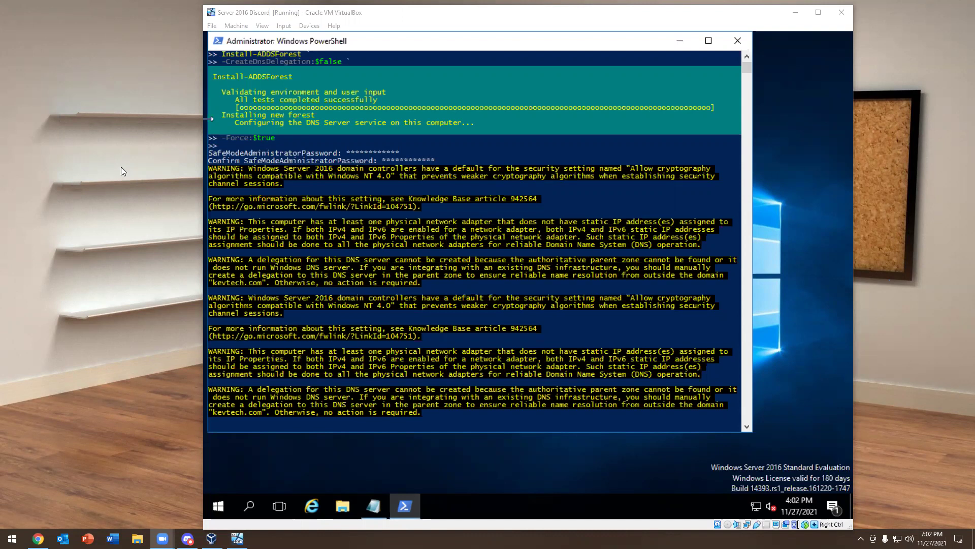
click(442, 252)
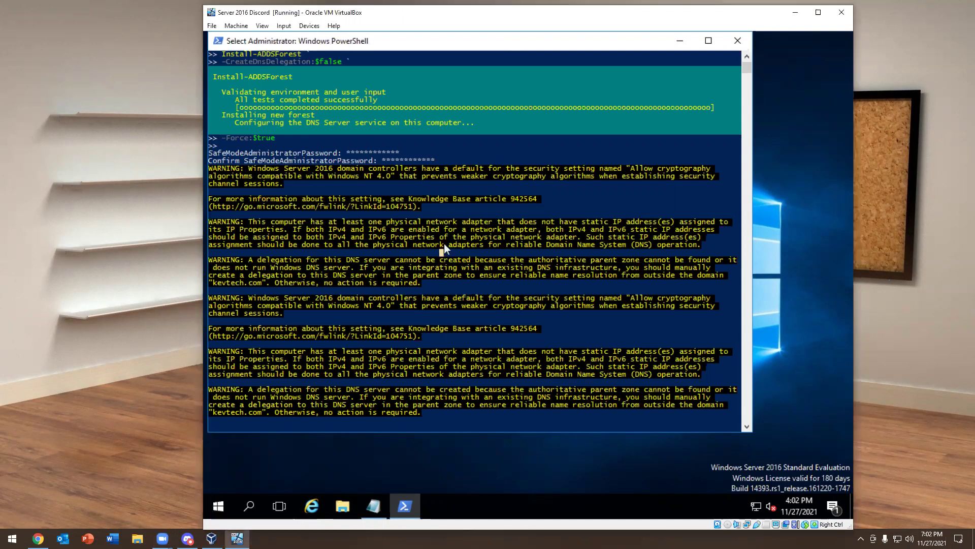
key(Return)
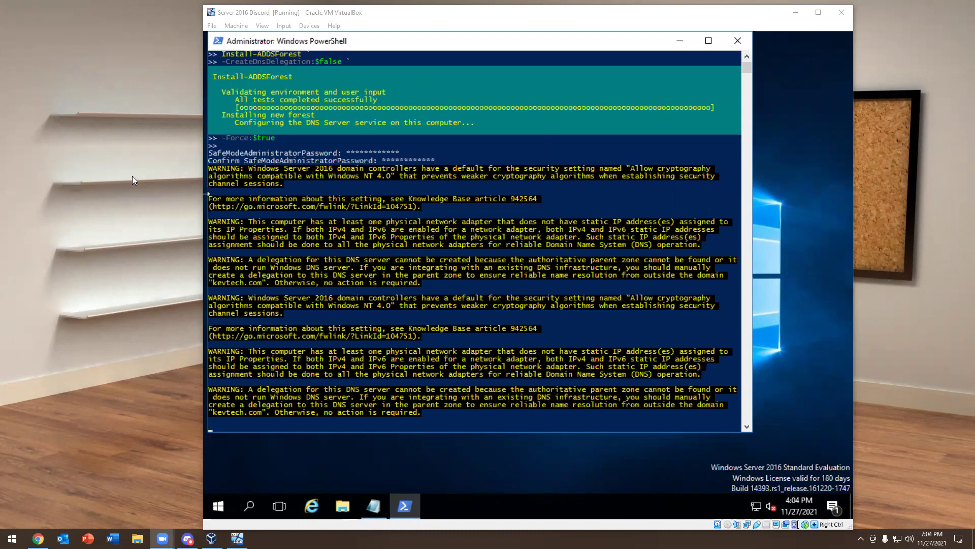
text(shutdown -r)
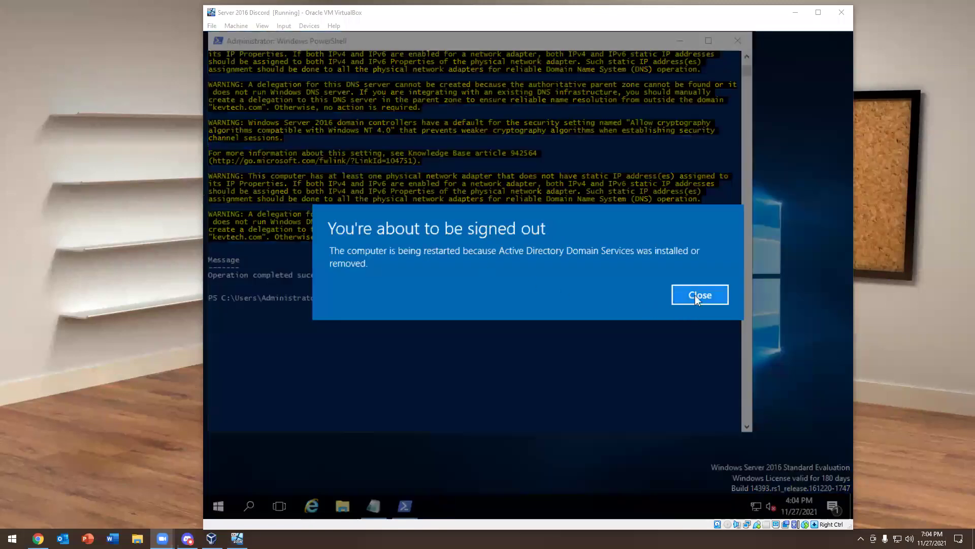
Dismiss the sign-out notice and clear the restart command while the server reboots
click(697, 295)
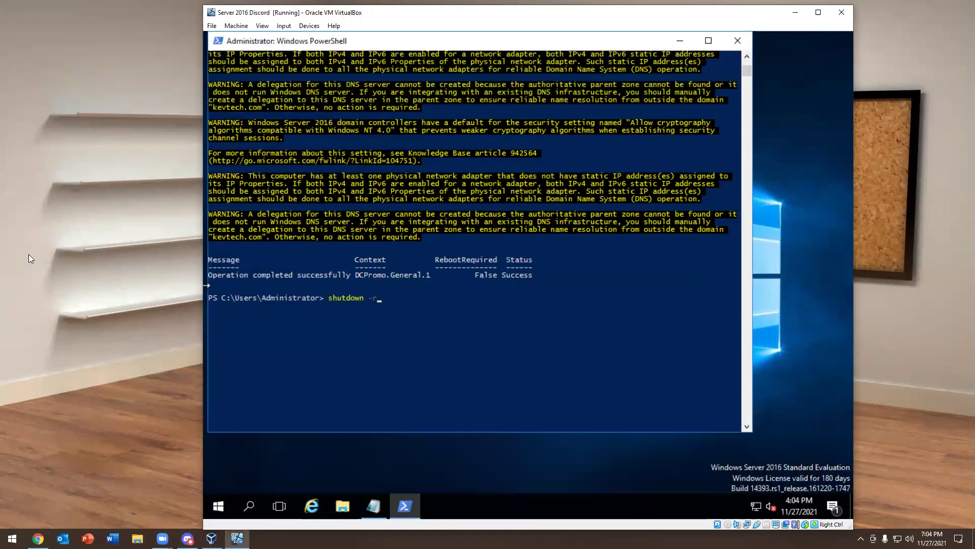
key(BackSpace)
key(BackSpace)
key(BackSpace)
key(BackSpace)
key(BackSpace)
key(BackSpace)
key(BackSpace)
key(BackSpace)
key(BackSpace)
key(BackSpace)
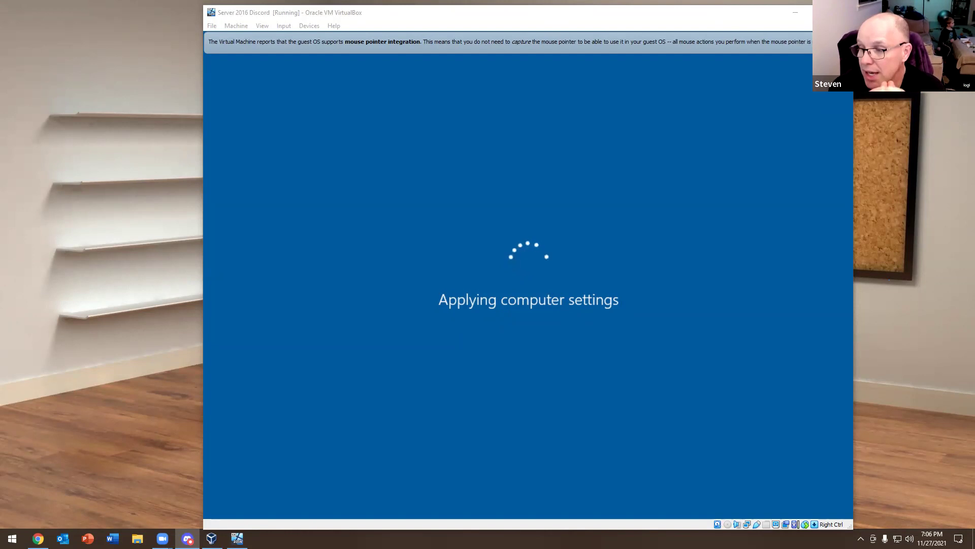
click(262, 26)
mouse_move(288, 26)
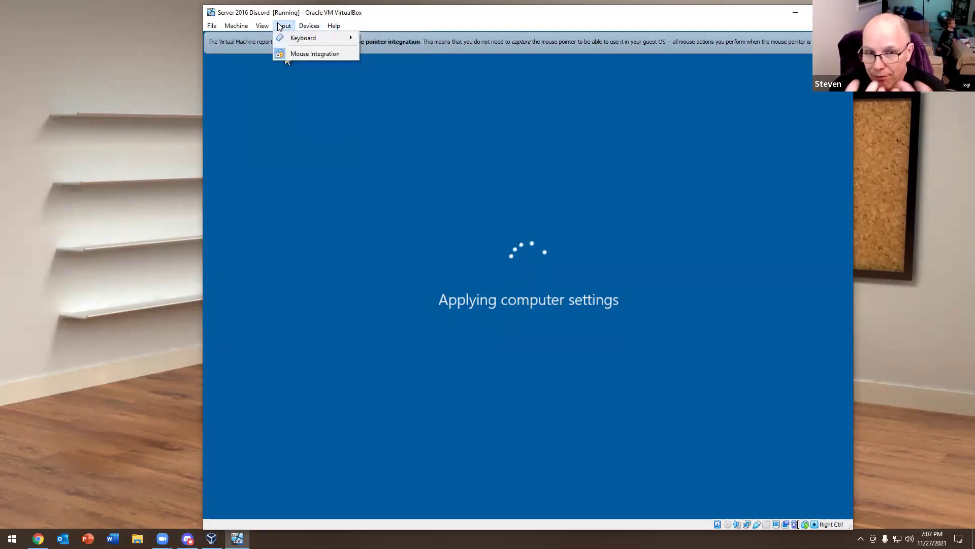
mouse_move(226, 30)
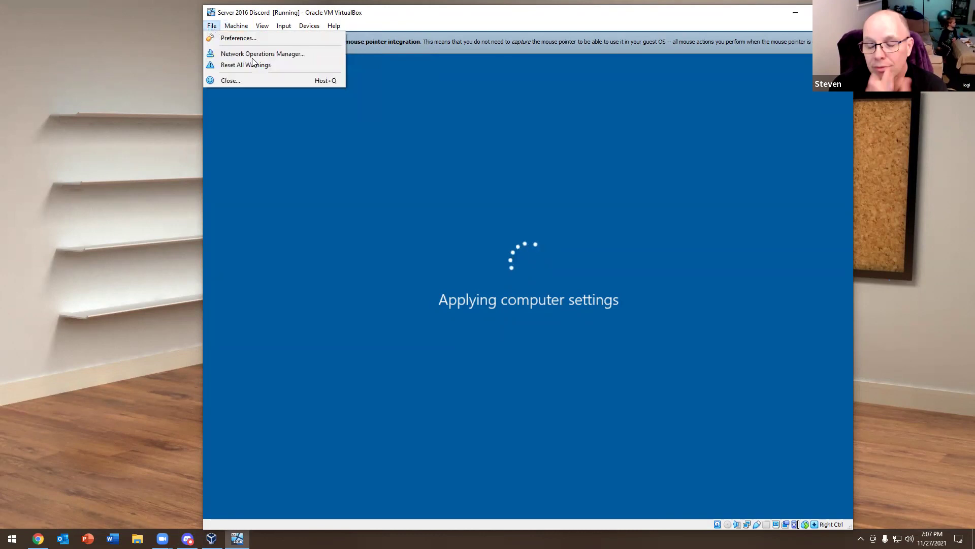
click(411, 24)
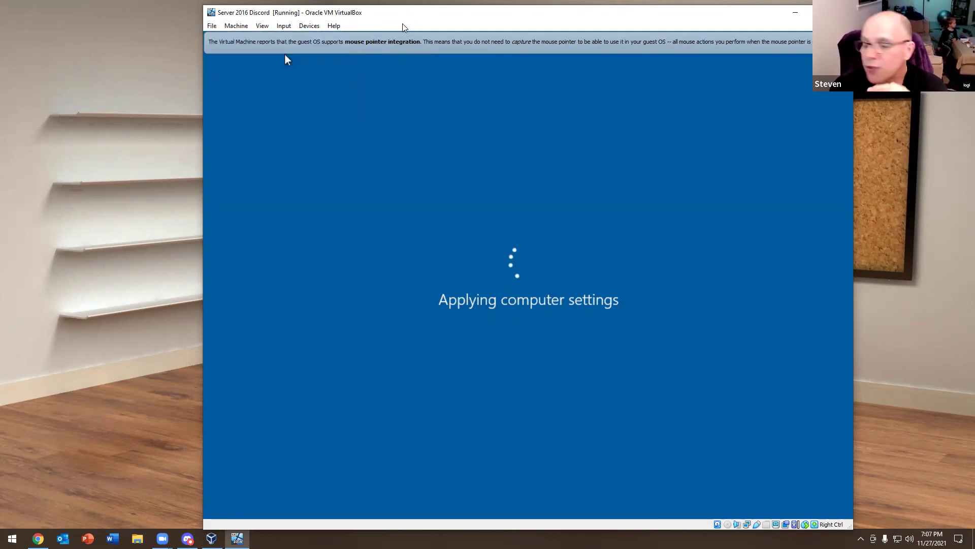
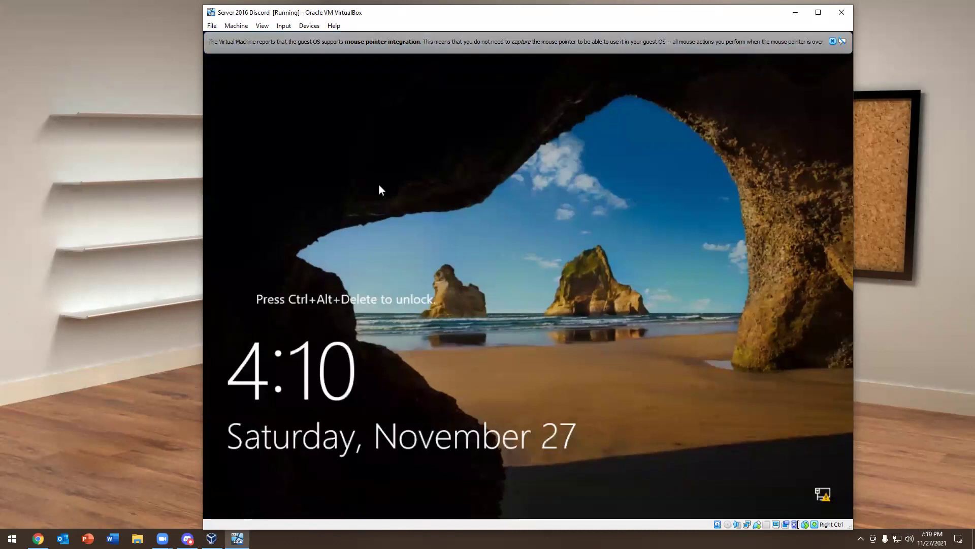
Send Ctrl-Alt-Del to the server from VirtualBox's Input > Keyboard menu to unlock it
click(282, 26)
mouse_move(305, 38)
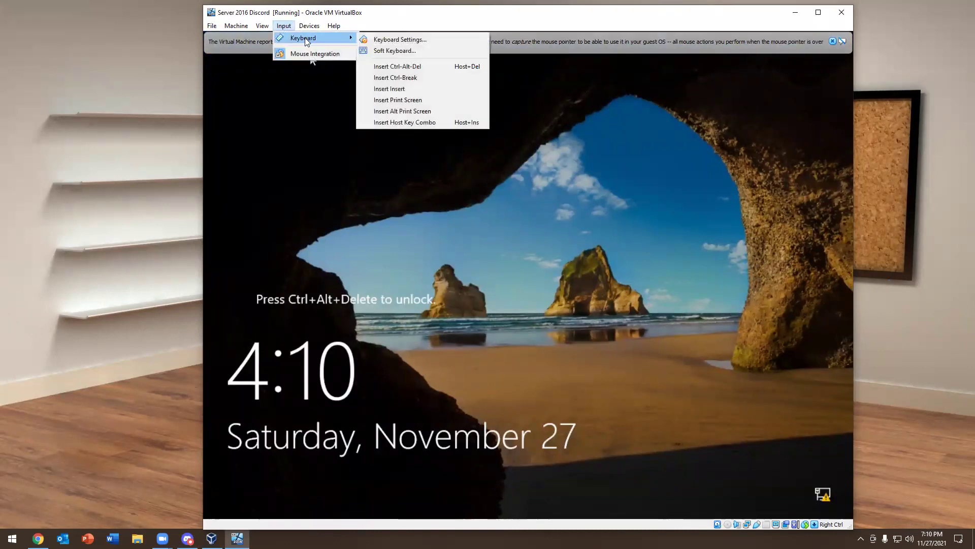
click(378, 67)
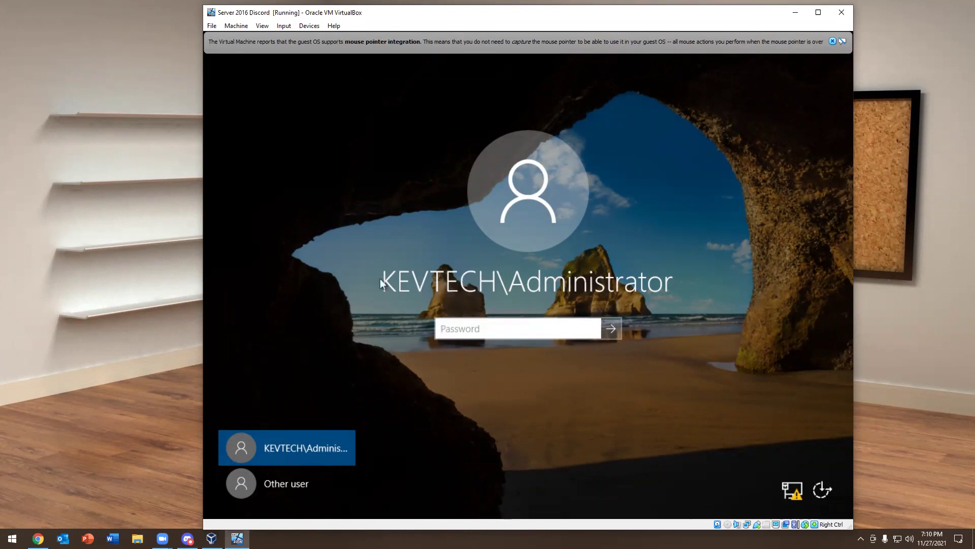
Look at the Other user sign-in and its domain help, then return to the KEVTECH\Administrator prompt
click(264, 481)
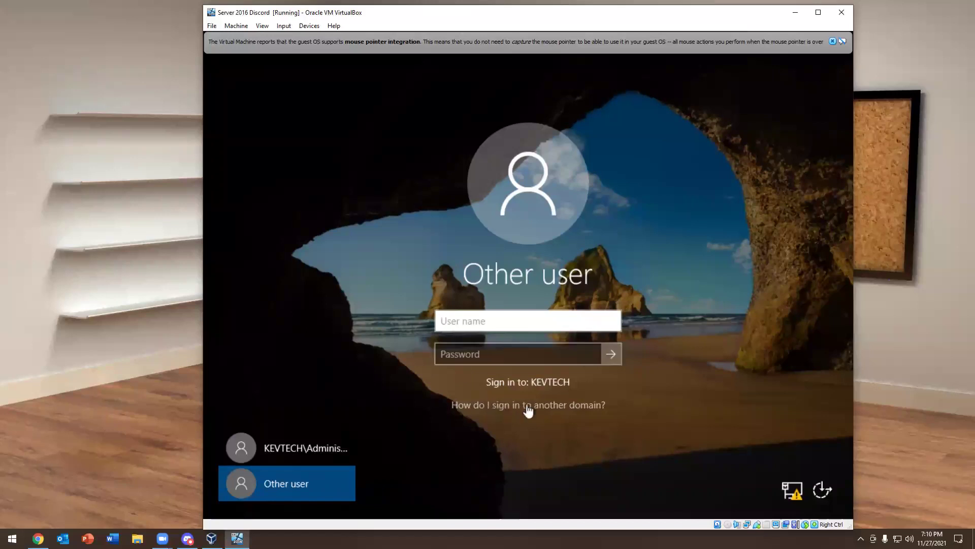
click(561, 405)
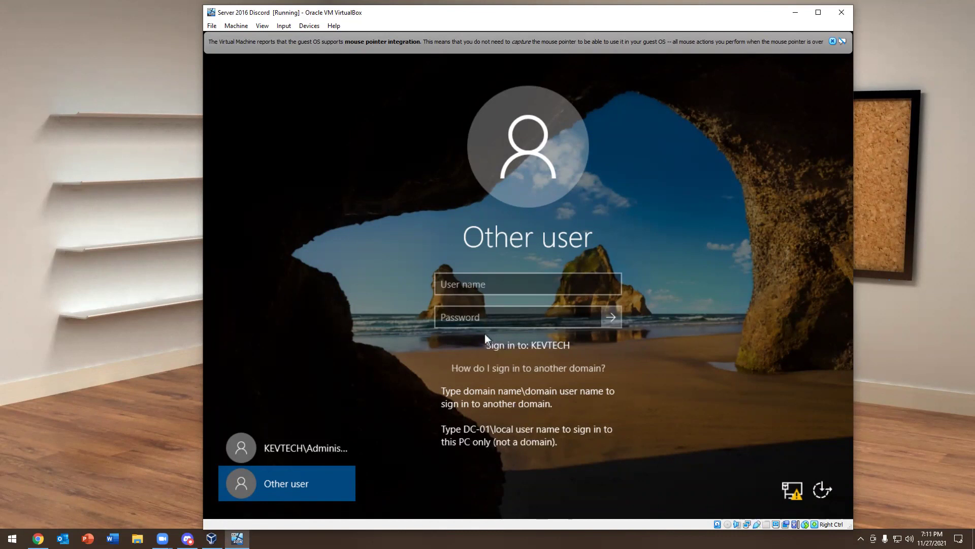
click(470, 293)
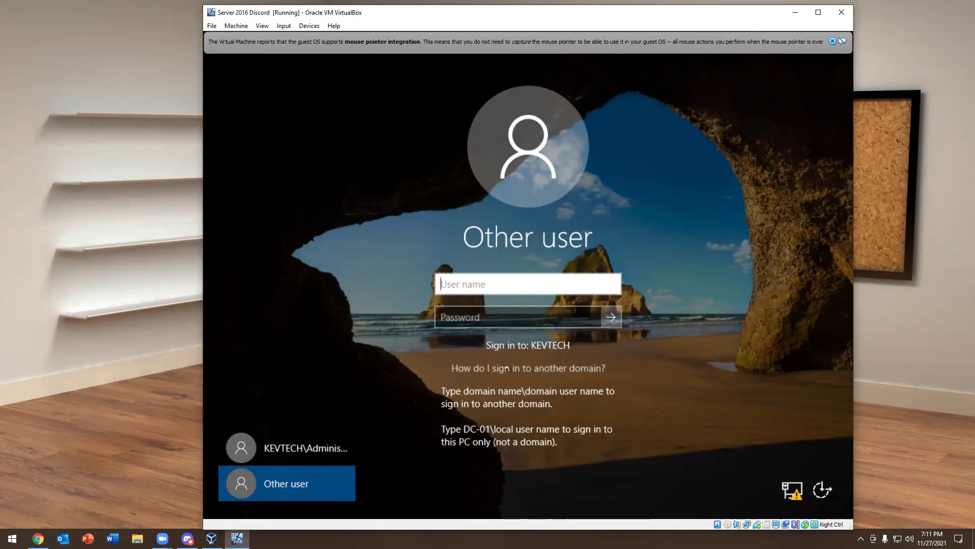
click(318, 450)
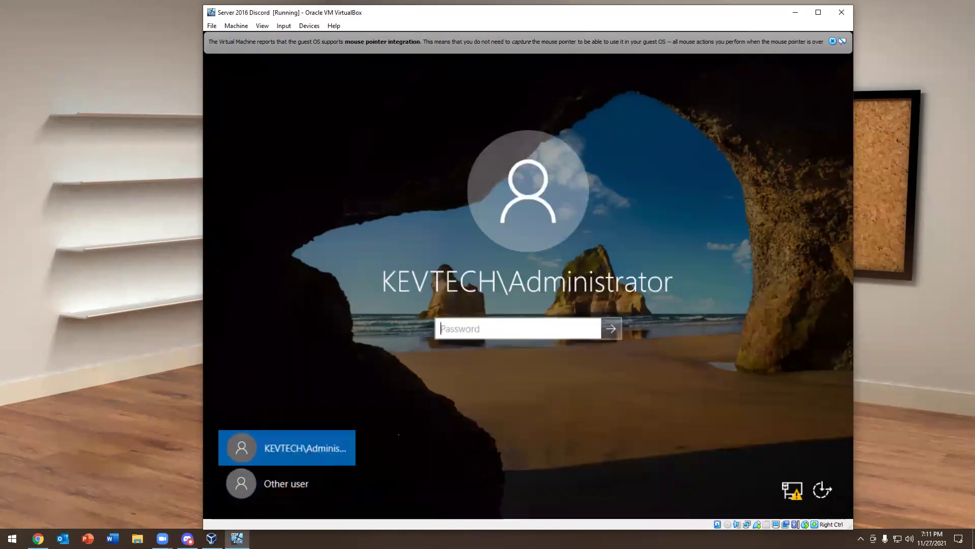
click(302, 483)
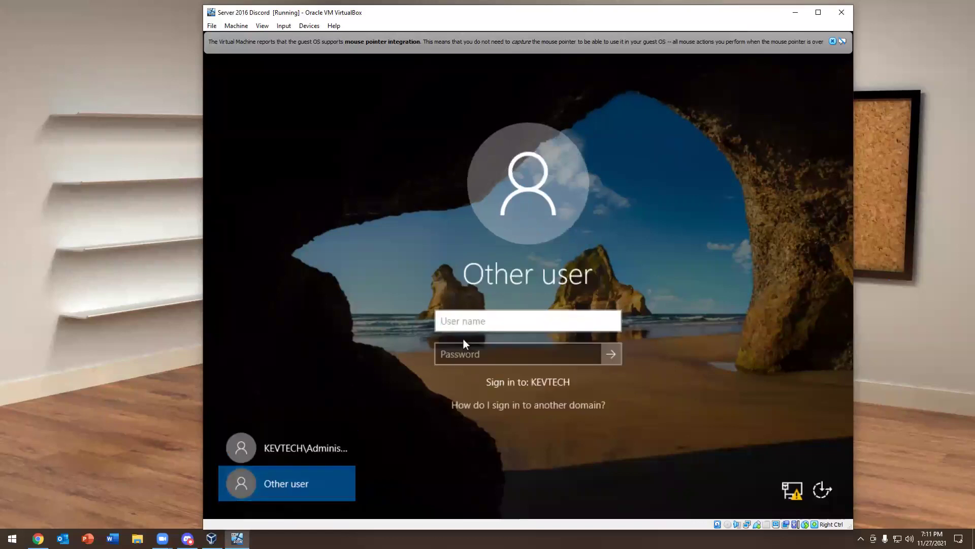
click(321, 436)
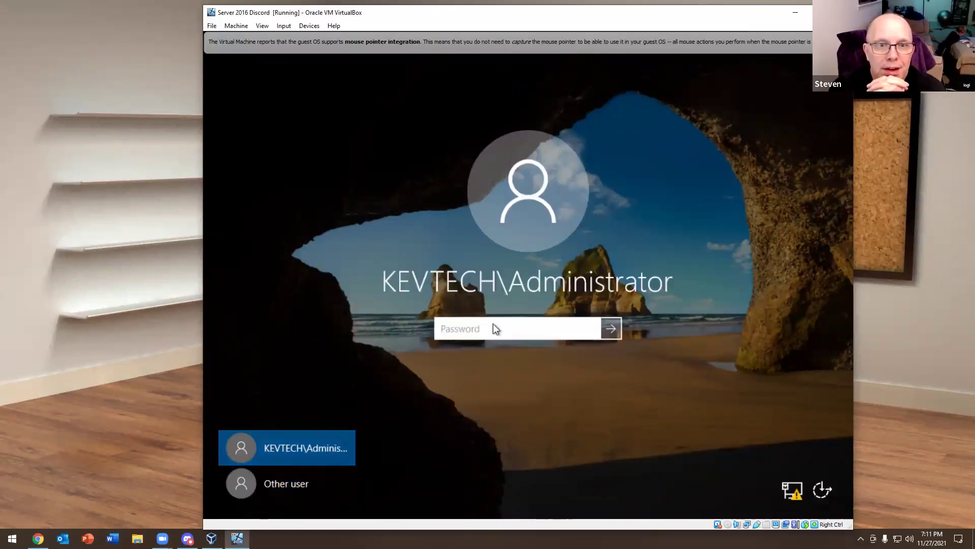
Enter the domain Administrator password, fixing typos, and sign in
text(Password)
key(BackSpace)
key(BackSpace)
key(BackSpace)
key(BackSpace)
key(BackSpace)
key(BackSpace)
key(BackSpace)
key(BackSpace)
text(Passwor)
key(BackSpace)
key(BackSpace)
key(BackSpace)
key(BackSpace)
key(BackSpace)
key(BackSpace)
key(BackSpace)
text(Pa$$w0rd1234)
key(Return)
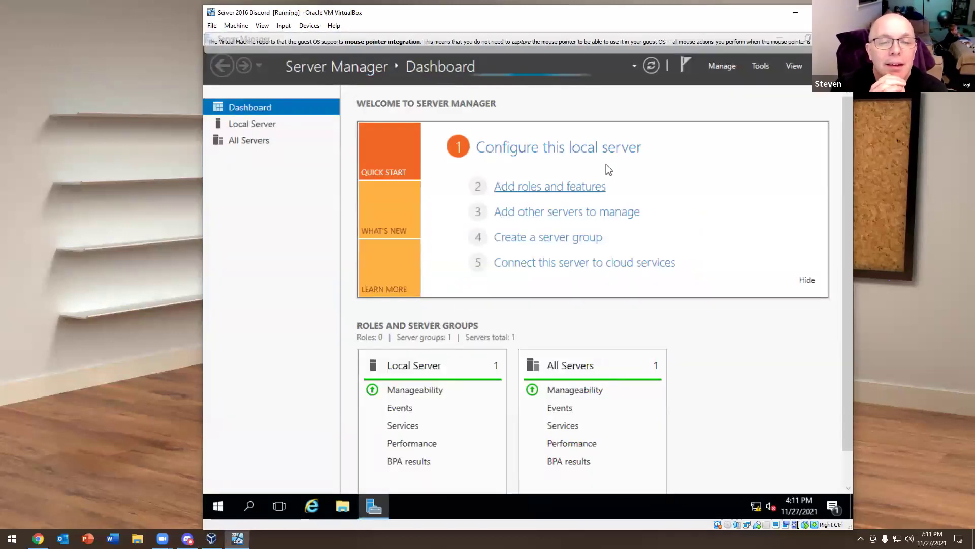
Launch Active Directory Users and Computers from Server Manager's Tools menu
click(760, 67)
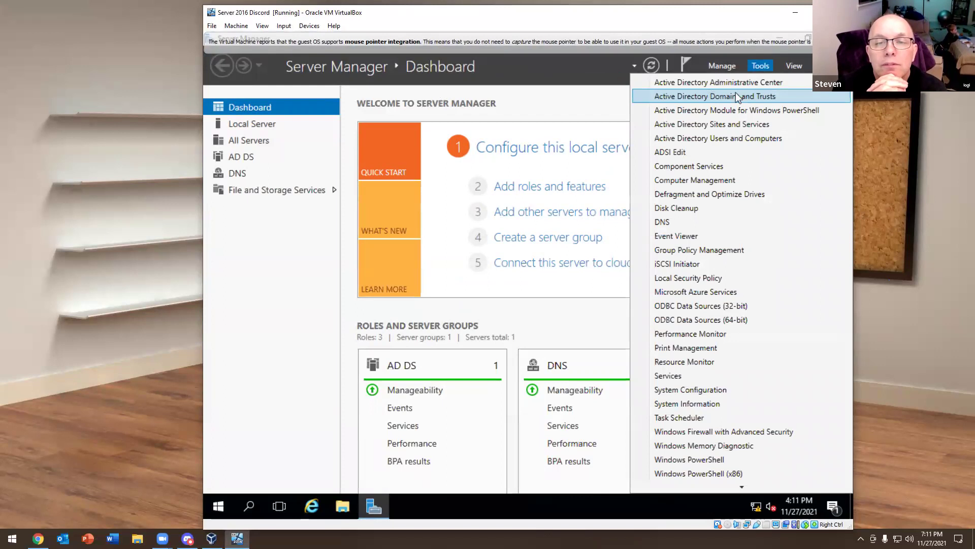
click(727, 137)
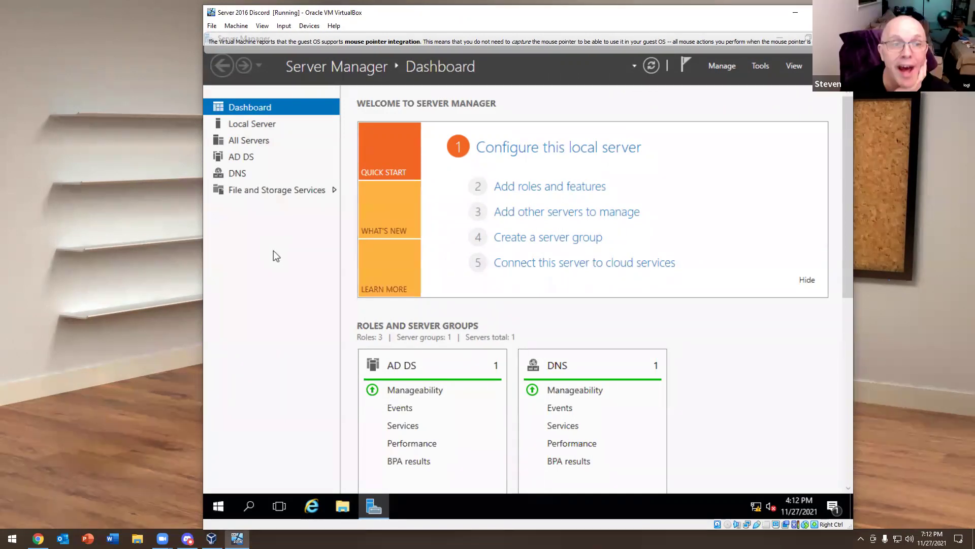
click(755, 67)
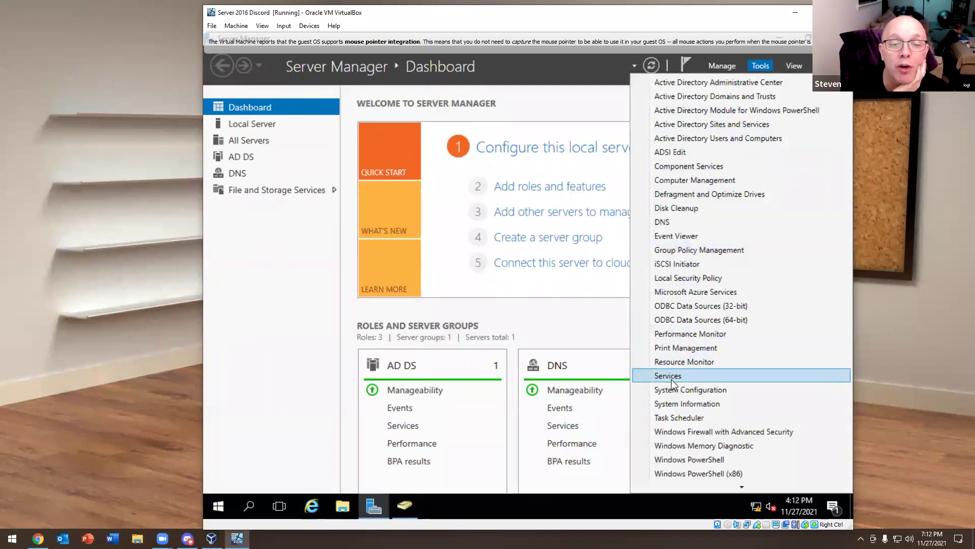
mouse_move(744, 486)
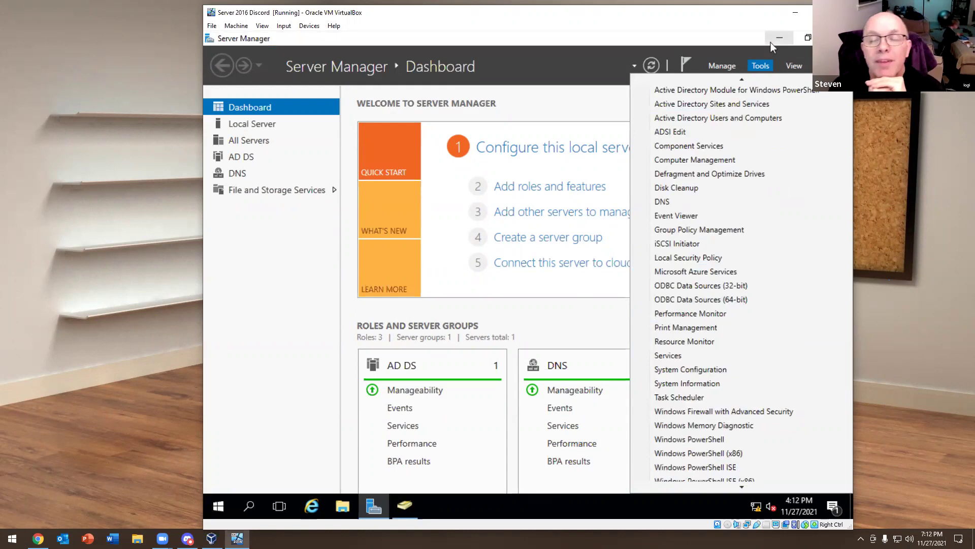
click(762, 63)
Close Server Manager and open kevtech.com's Users container in ADUC
click(838, 38)
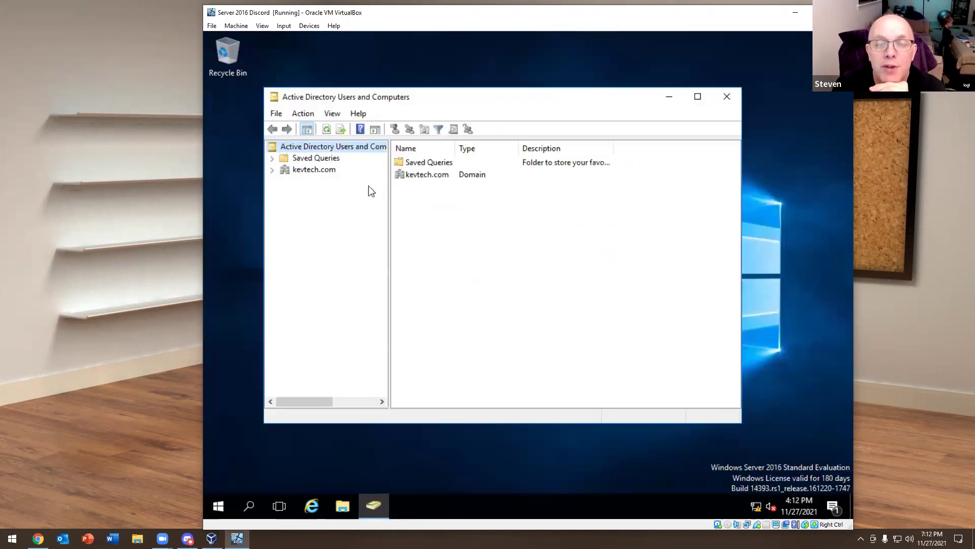
click(272, 171)
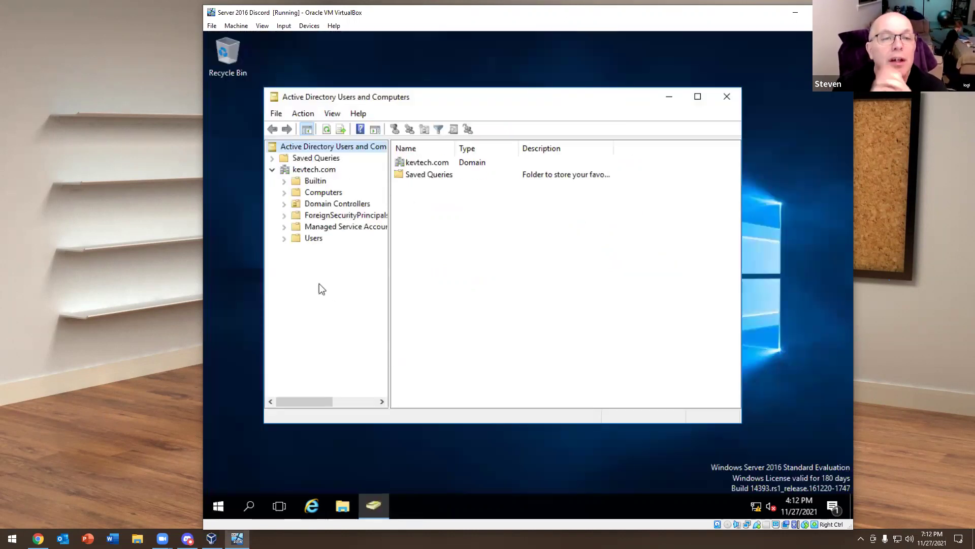
click(313, 241)
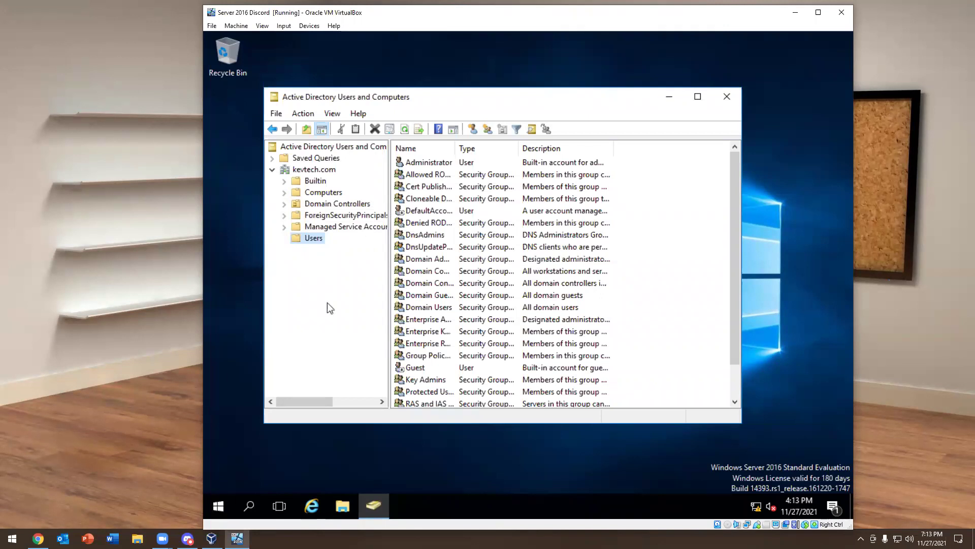
right_click(313, 238)
mouse_move(374, 278)
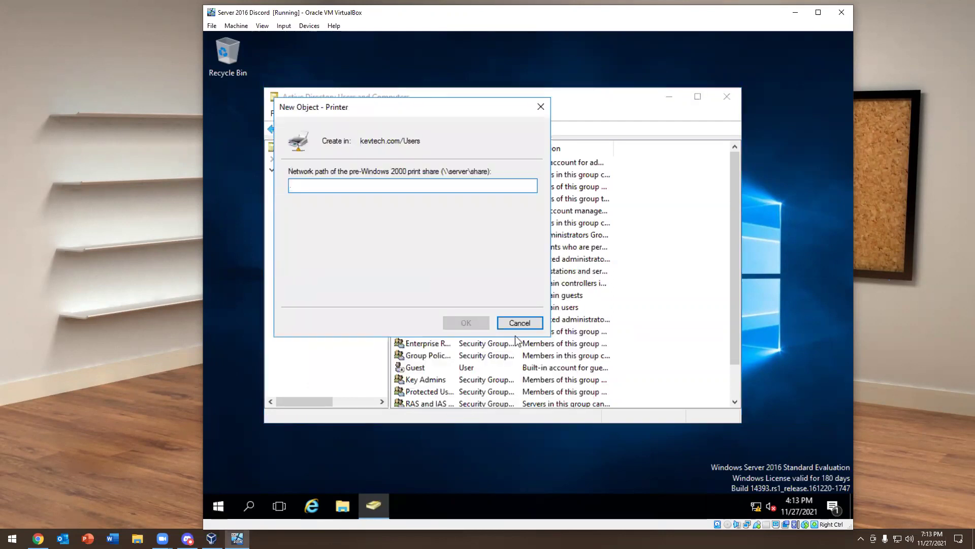
click(516, 324)
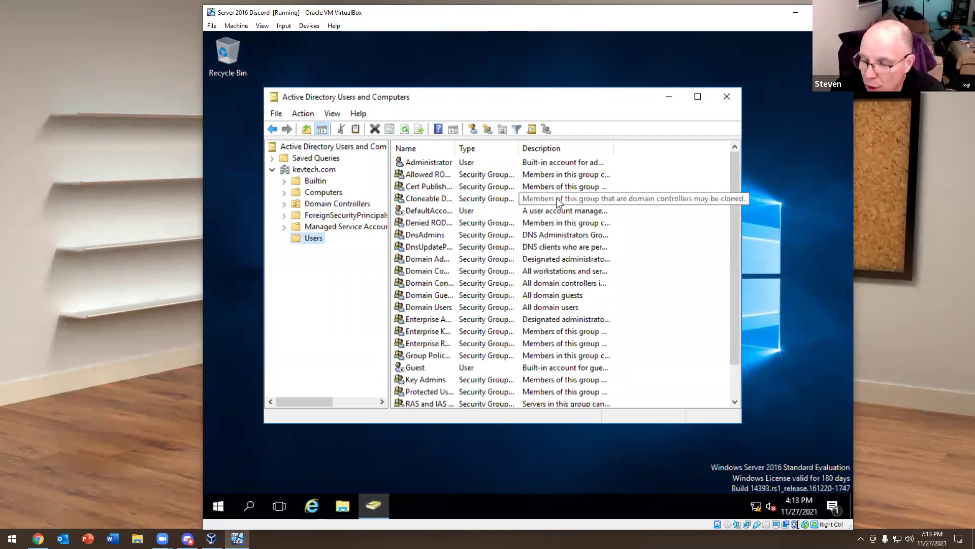
Close ADUC and shut down the Server 2016 Discord server from the Start power menu
click(727, 96)
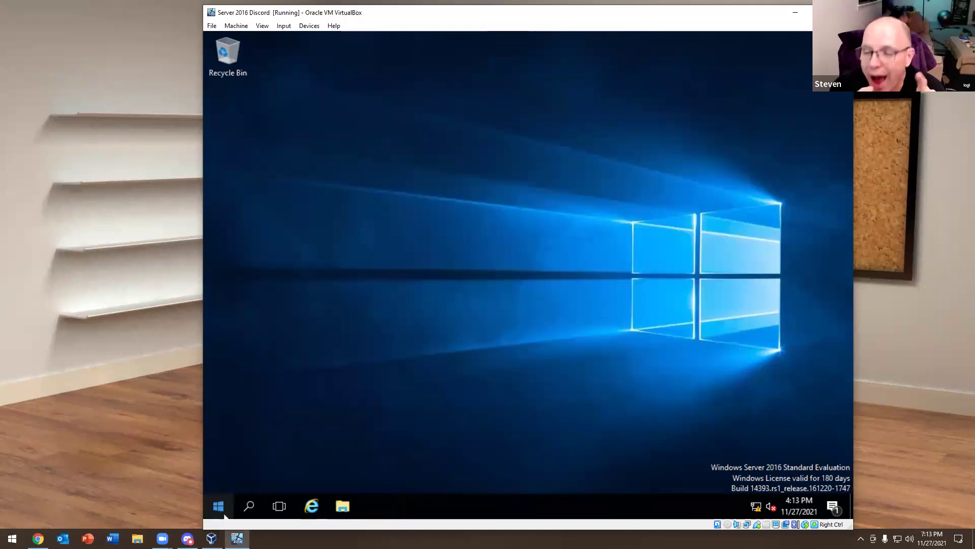
right_click(224, 514)
mouse_move(322, 476)
click(412, 453)
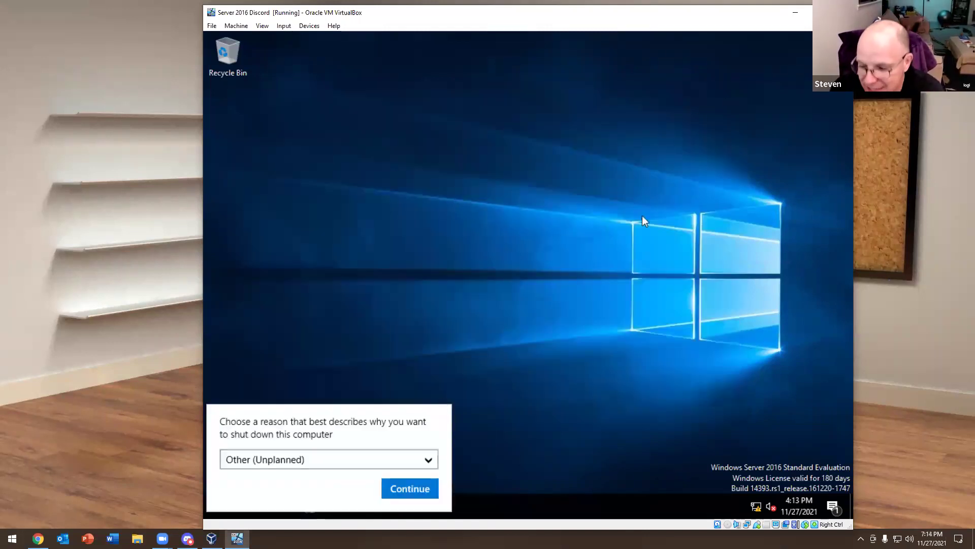
click(410, 489)
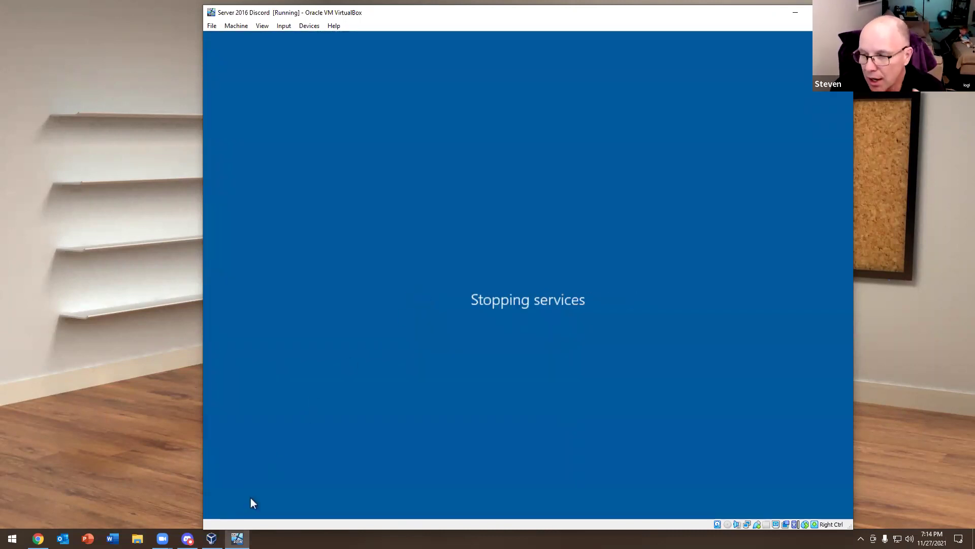
Start Server 2016 Lab and Windows 10 lab in VirtualBox Manager and dismiss the notification bars
click(212, 539)
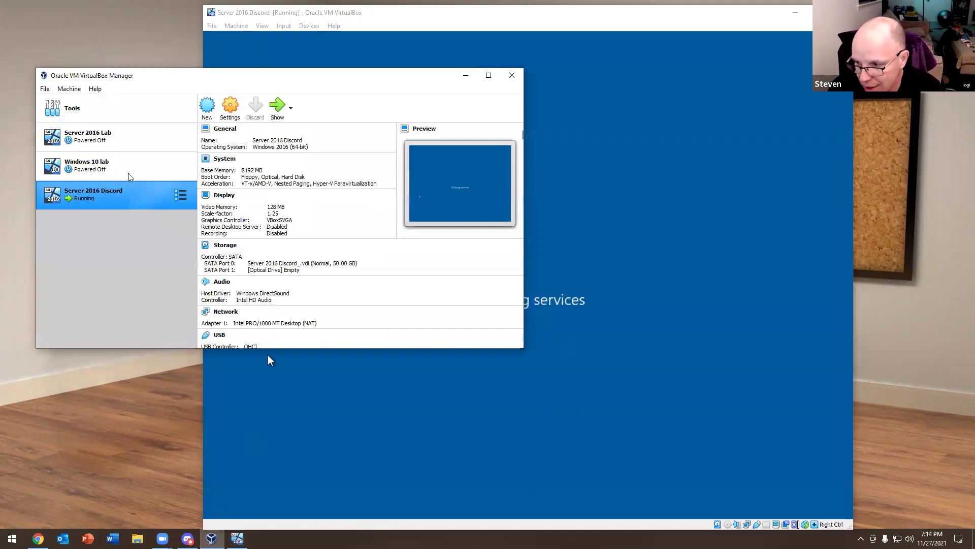
click(119, 138)
click(144, 164)
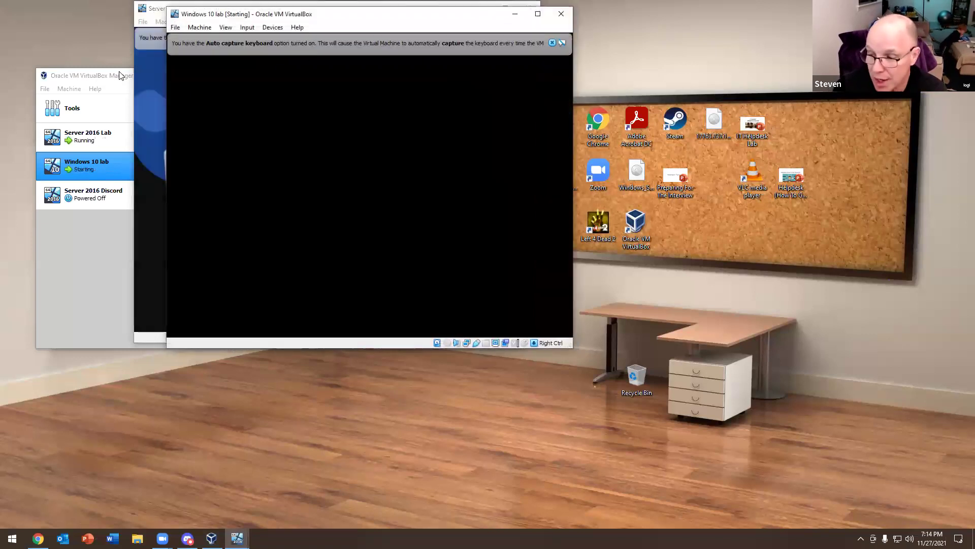
click(517, 77)
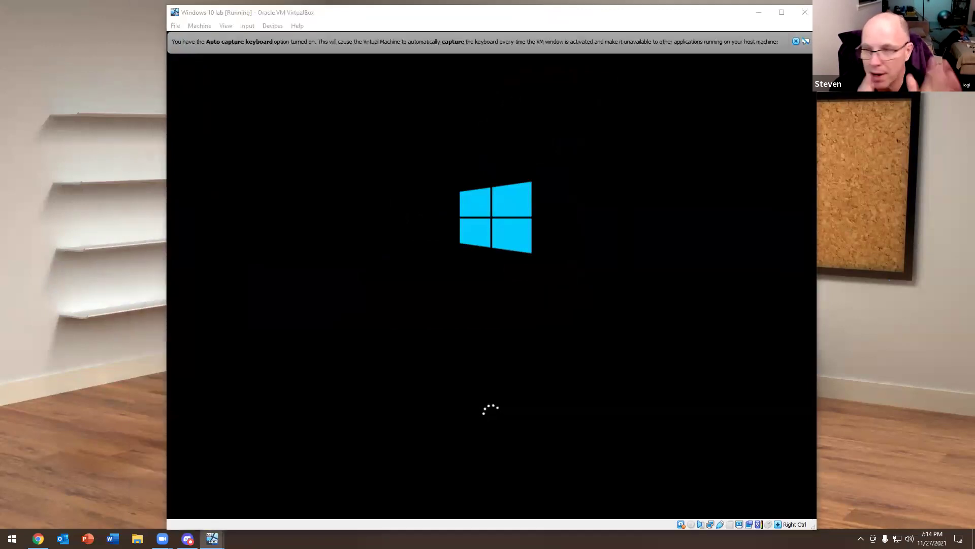
click(797, 42)
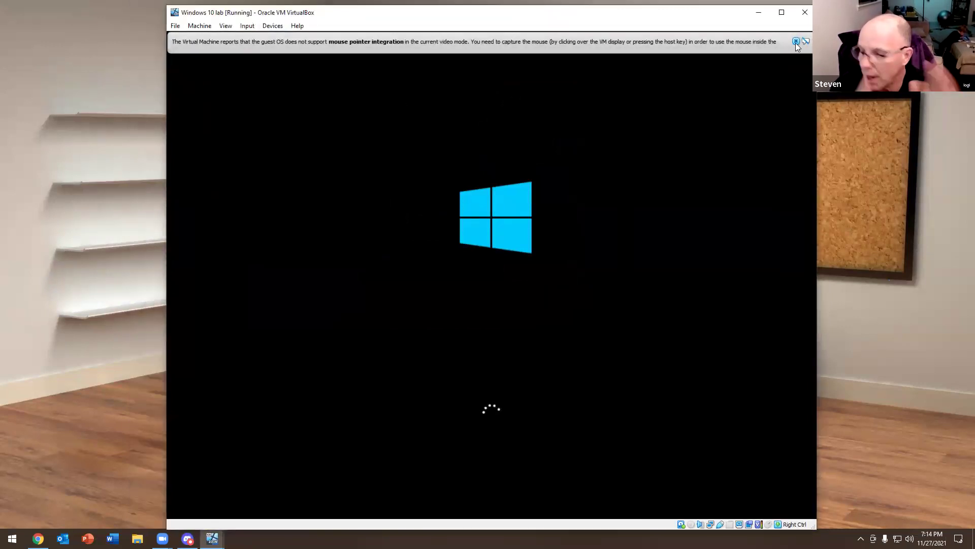
click(796, 42)
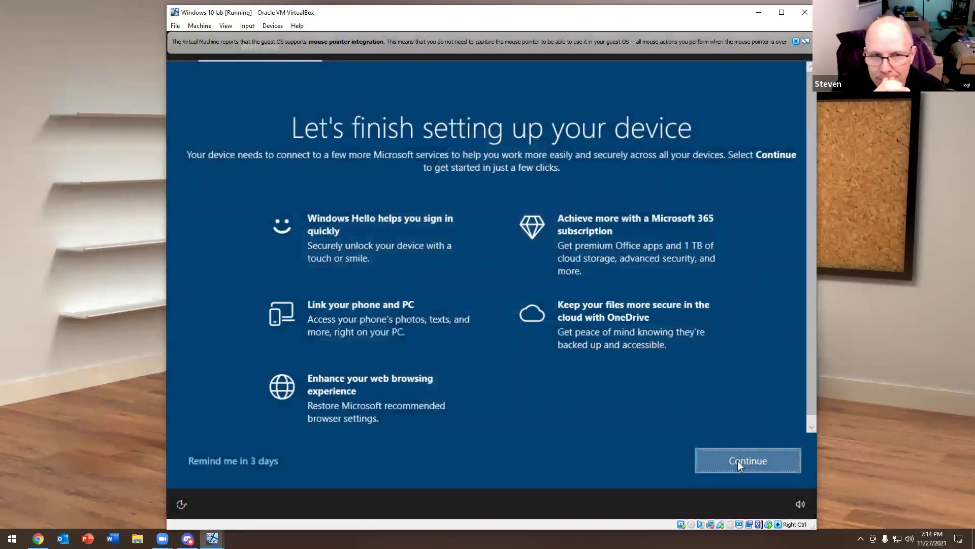
Keep existing browser settings with Don't update, and skip Microsoft account sign-in
click(738, 461)
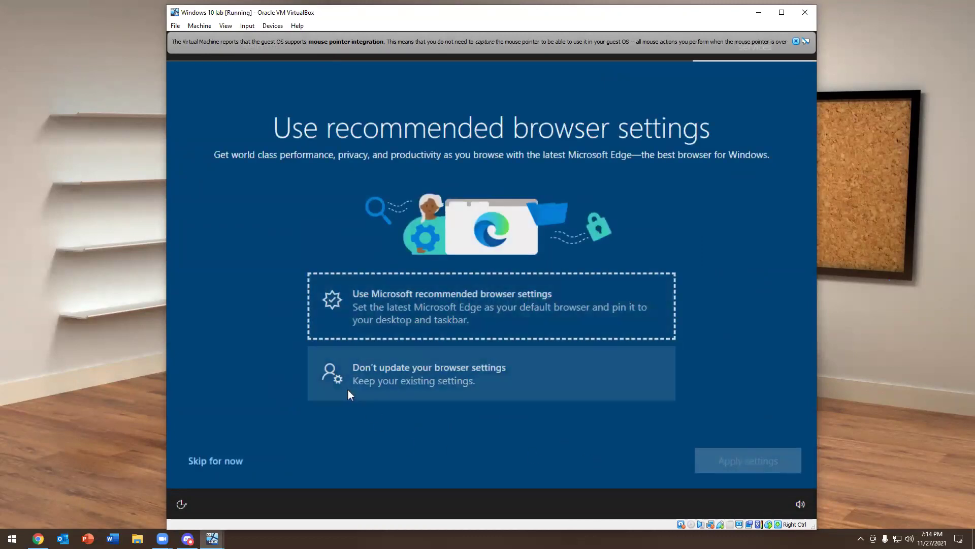
click(398, 374)
click(223, 460)
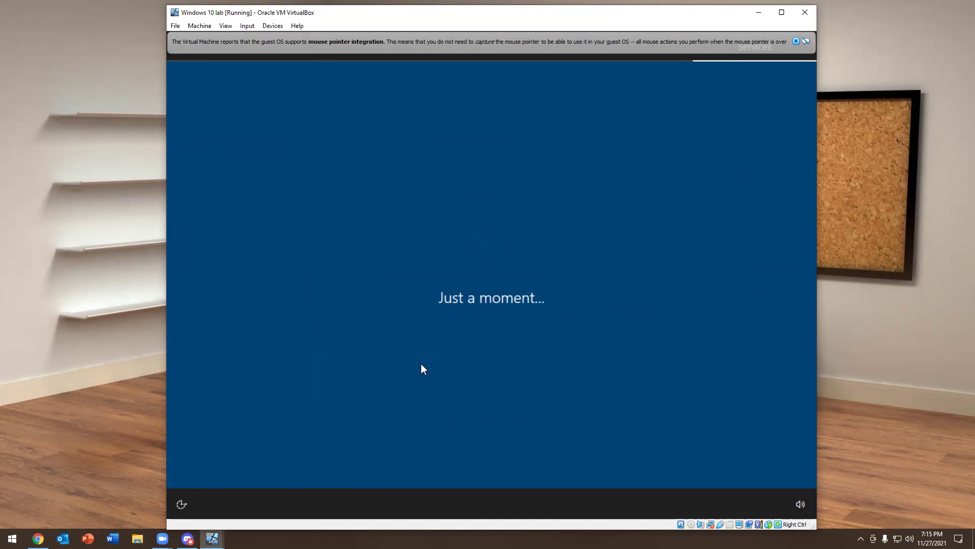
click(796, 41)
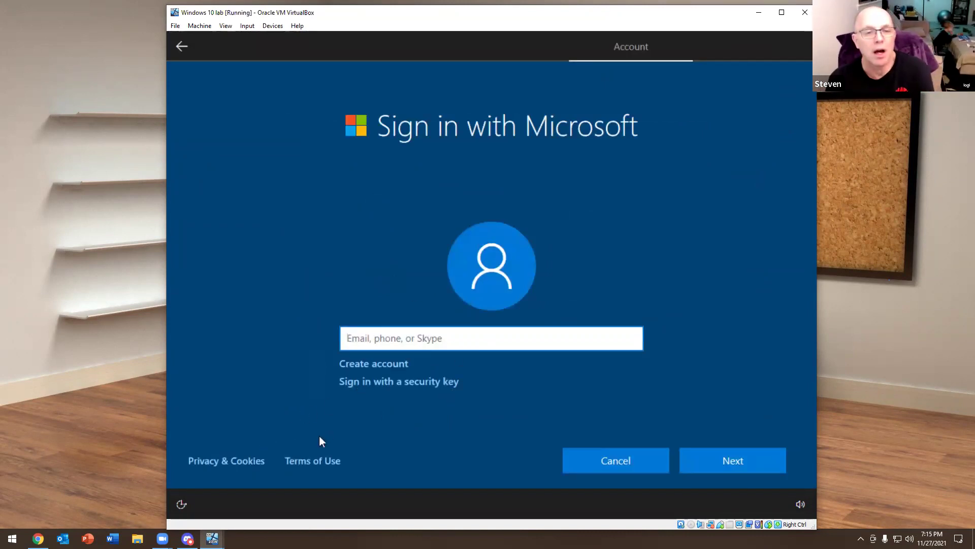
click(604, 464)
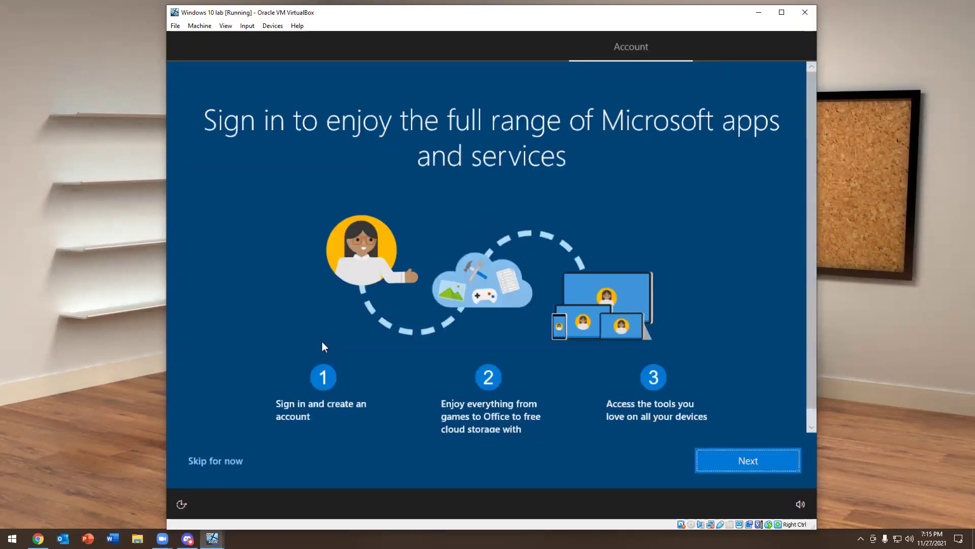
click(232, 462)
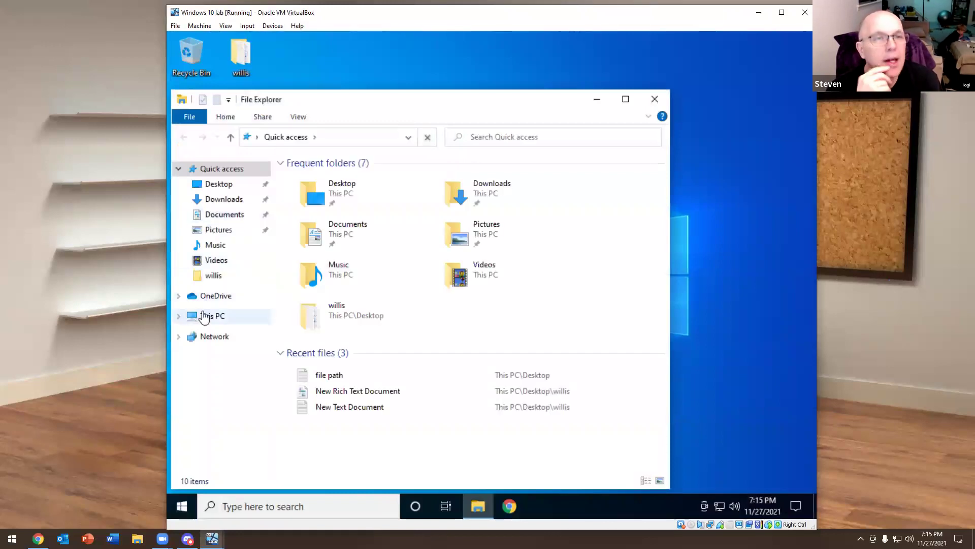
View This PC's Properties About page, then close Settings and File Explorer
click(205, 318)
right_click(205, 317)
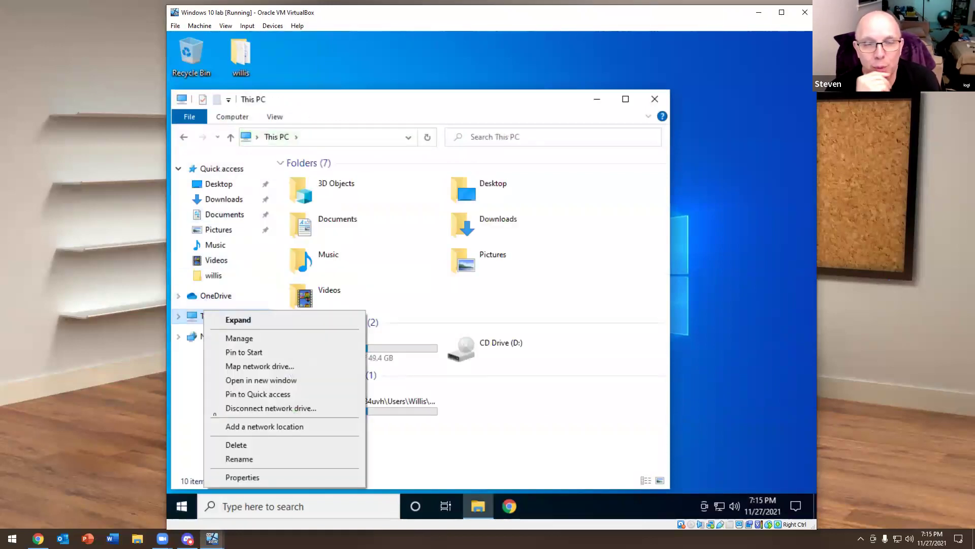
click(242, 476)
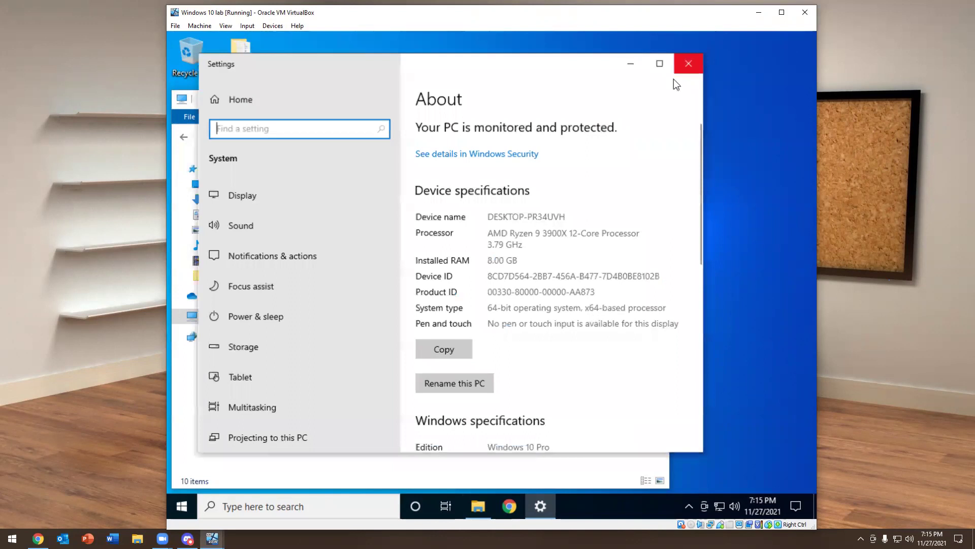
click(689, 63)
click(655, 98)
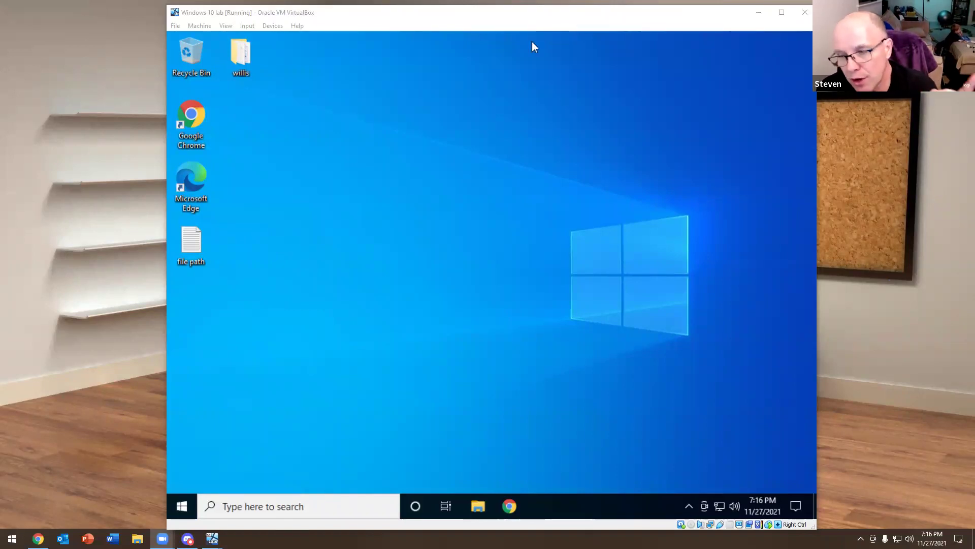
click(180, 506)
click(180, 506)
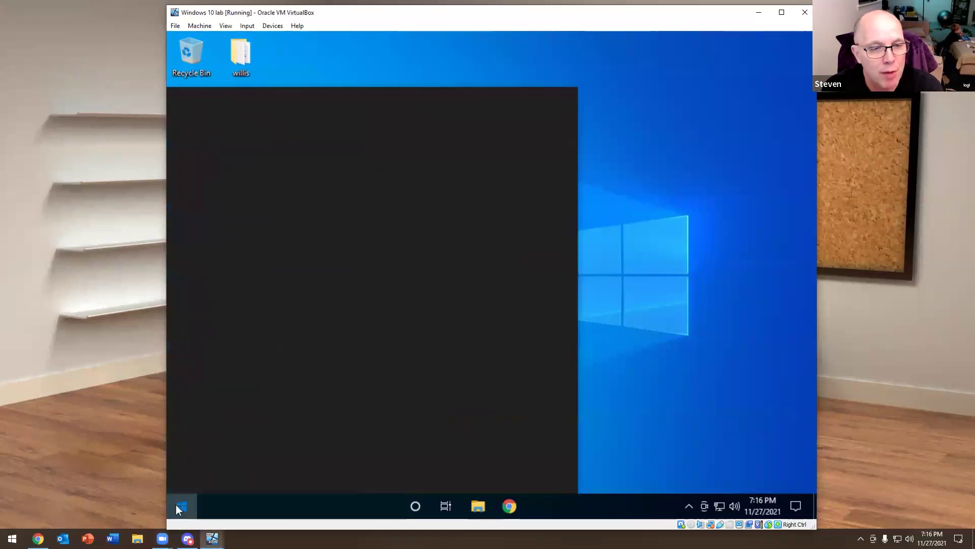
click(180, 506)
click(713, 199)
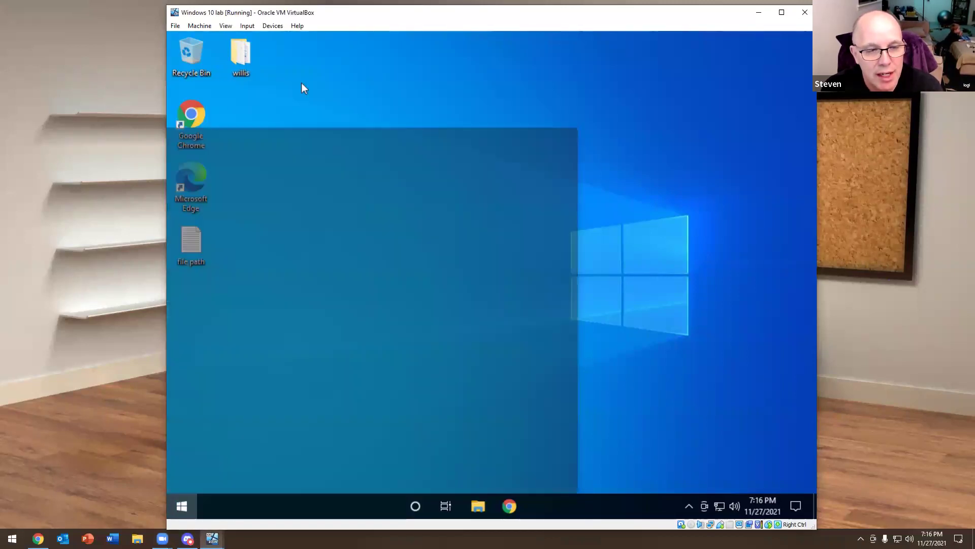
click(272, 26)
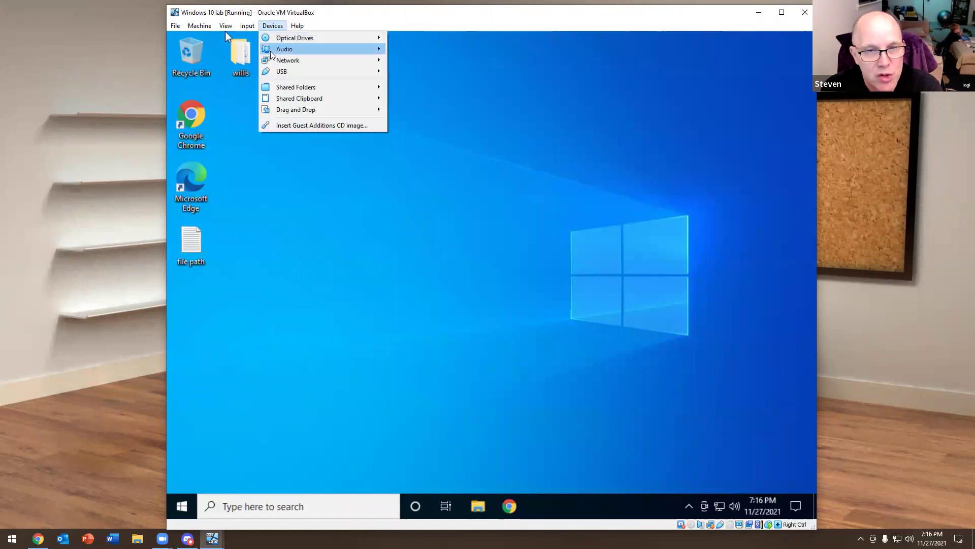
mouse_move(295, 61)
click(438, 68)
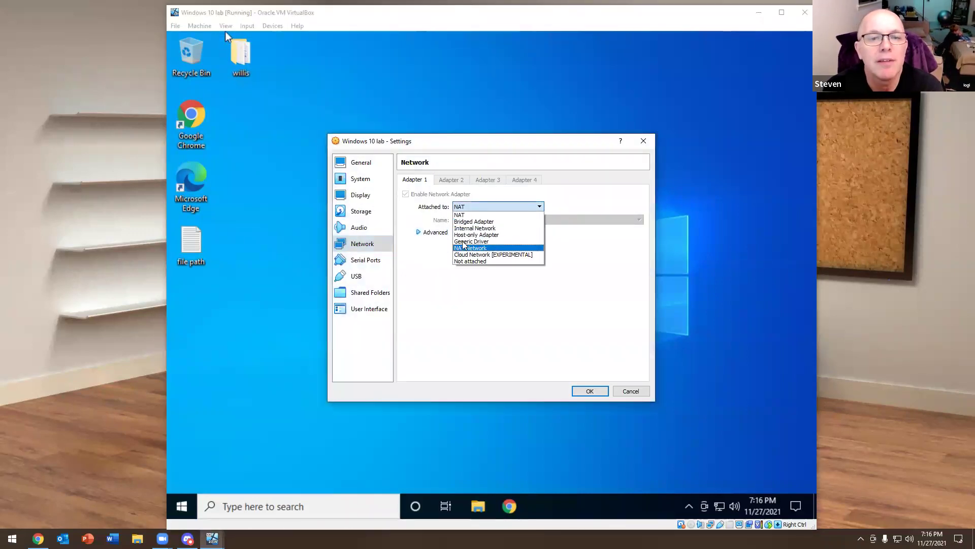
click(474, 221)
click(430, 234)
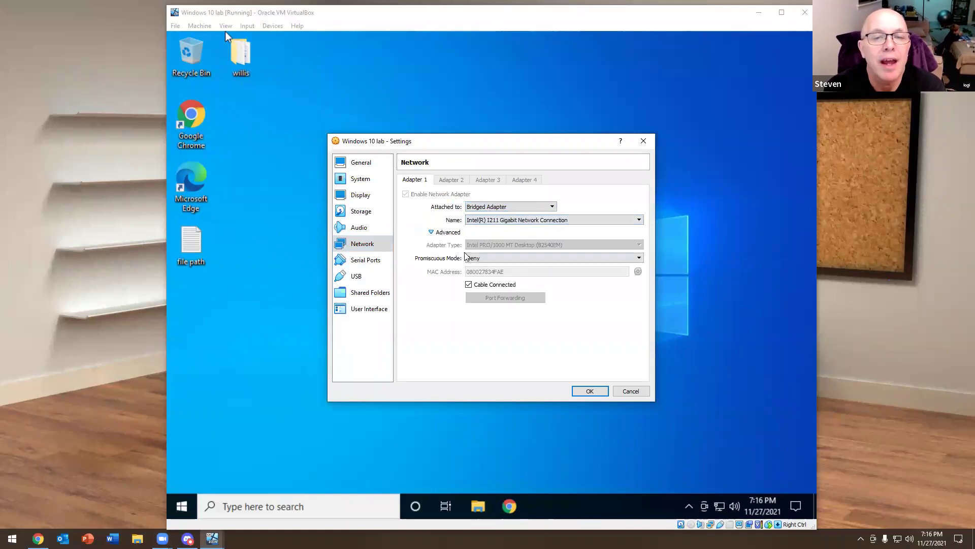
click(485, 260)
click(480, 279)
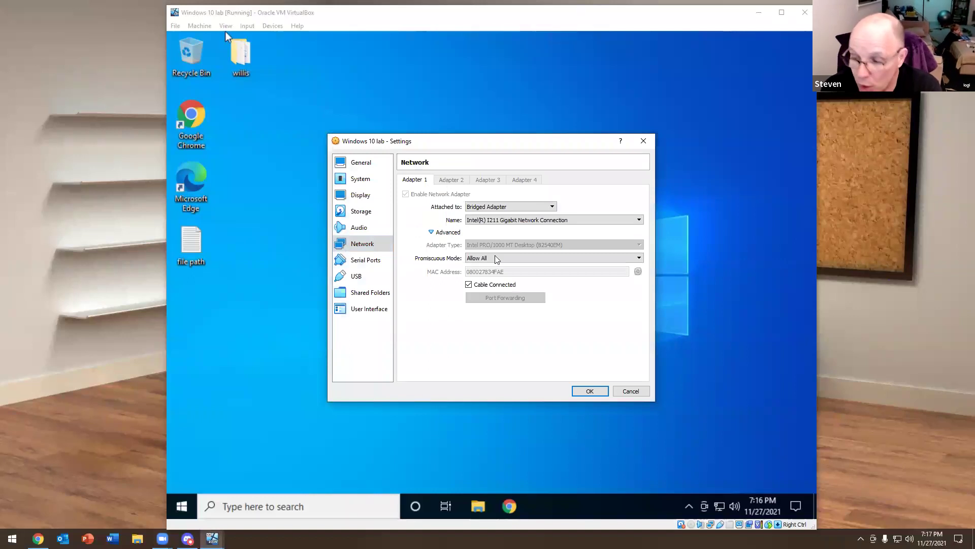
click(635, 391)
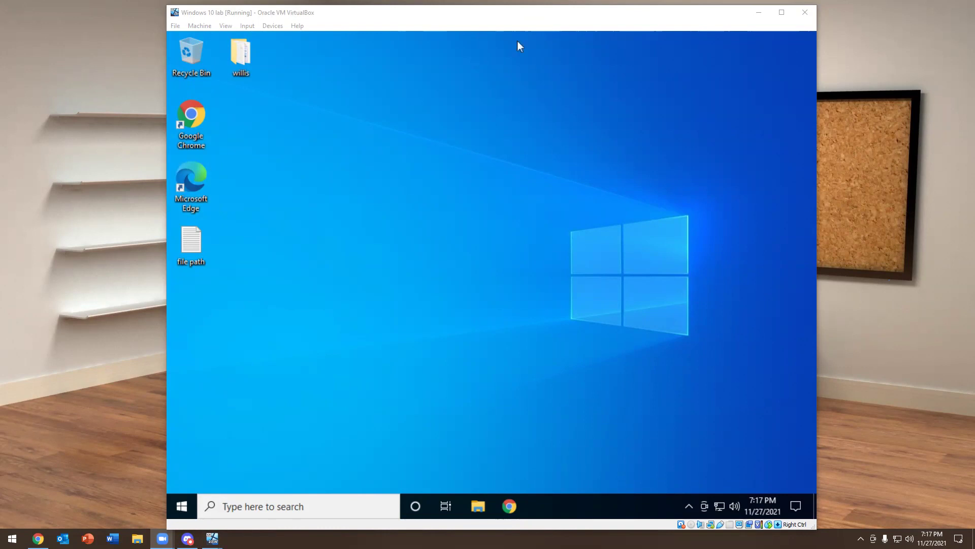
Open Control Panel through Start menu search, then close it
click(179, 506)
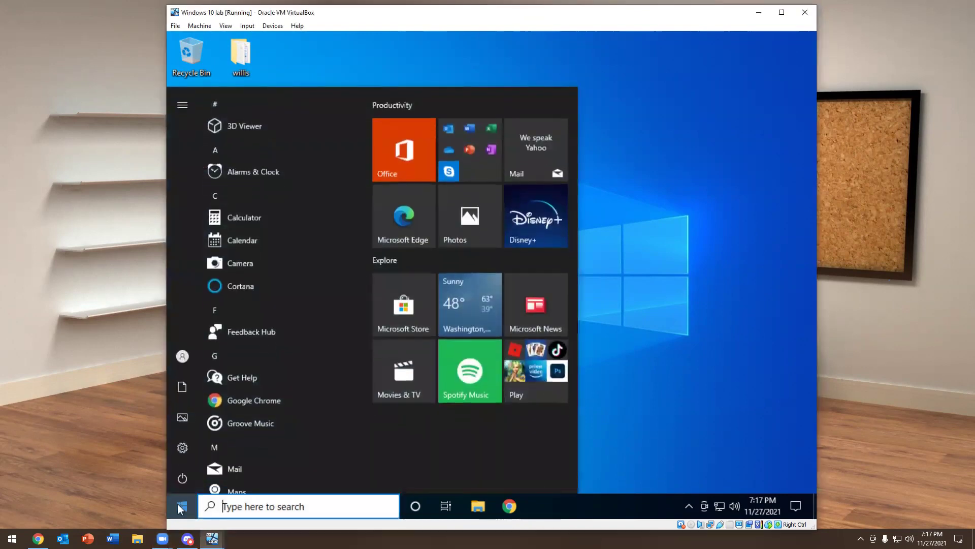
text(contr)
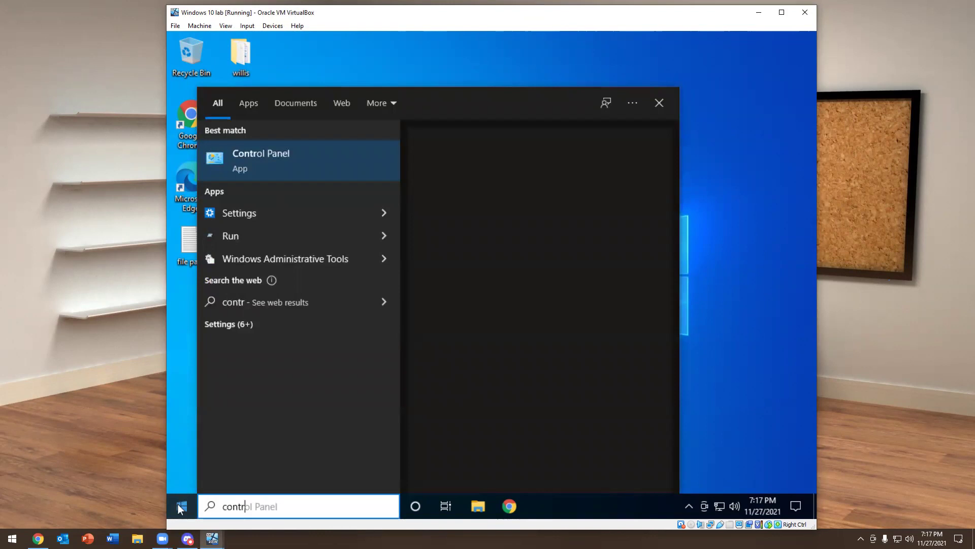
key(BackSpace)
key(BackSpace)
key(BackSpace)
key(BackSpace)
key(BackSpace)
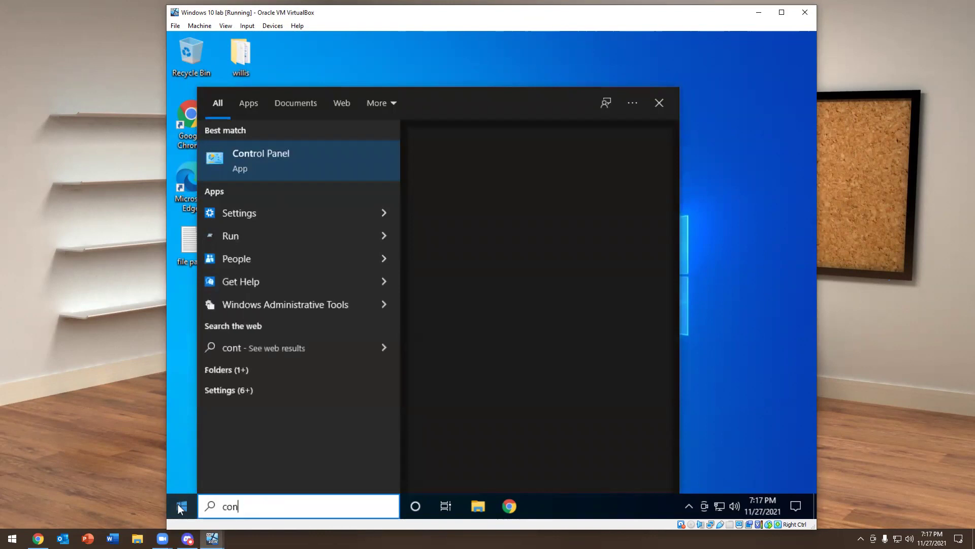
text(prog)
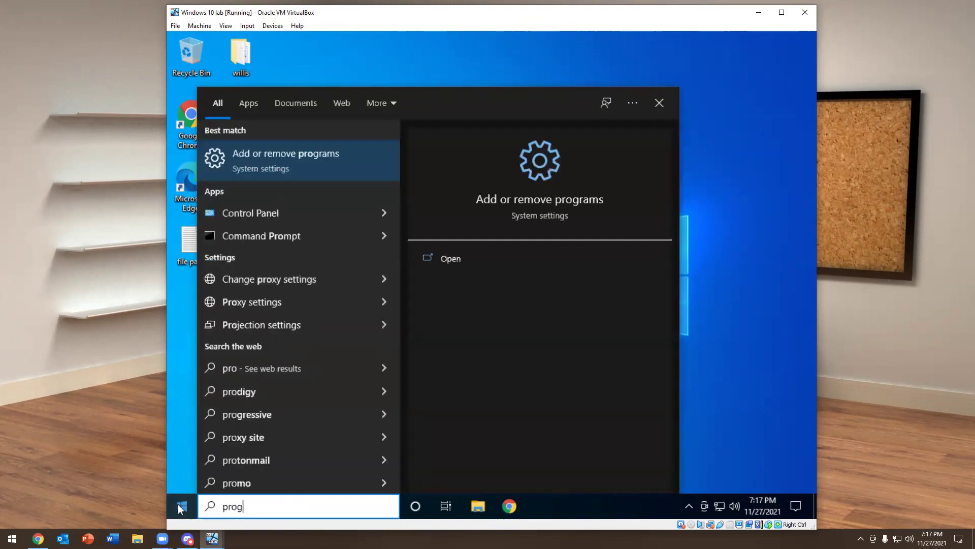
text(ram)
key(Escape)
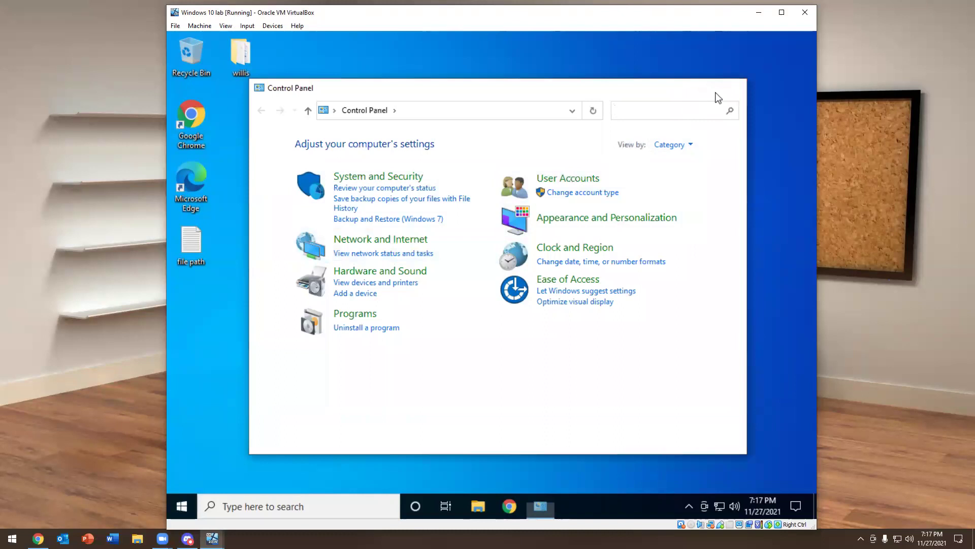
click(732, 87)
Search the taskbar for 'progr' and open Add or remove programs
click(229, 507)
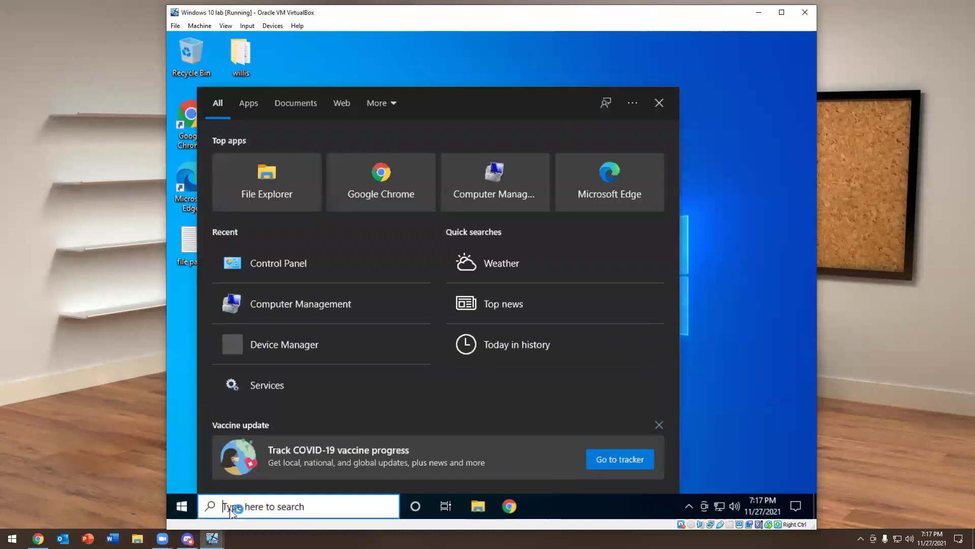
text(ptoht)
key(BackSpace)
key(BackSpace)
key(BackSpace)
key(BackSpace)
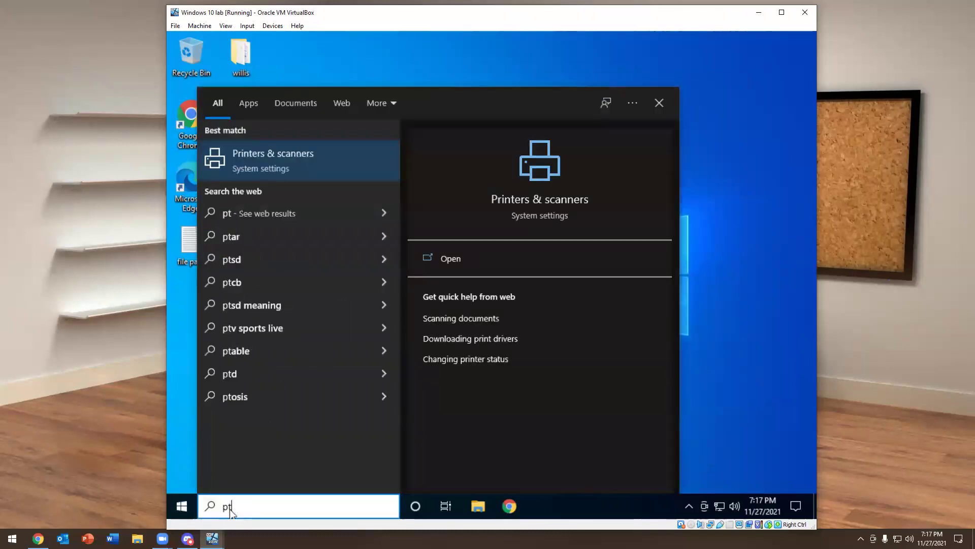
text(rg)
key(BackSpace)
text(ohg)
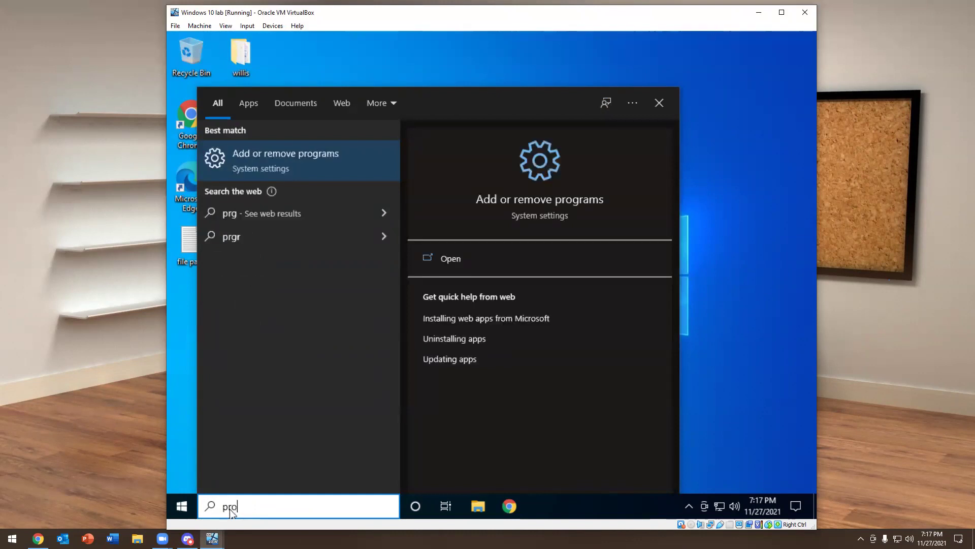
key(BackSpace)
key(BackSpace)
key(BackSpace)
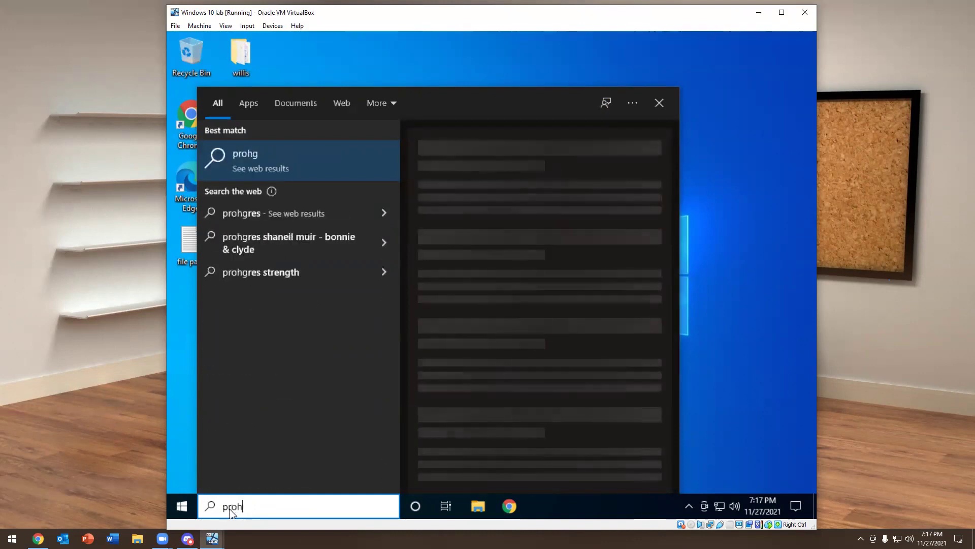
text(ogr)
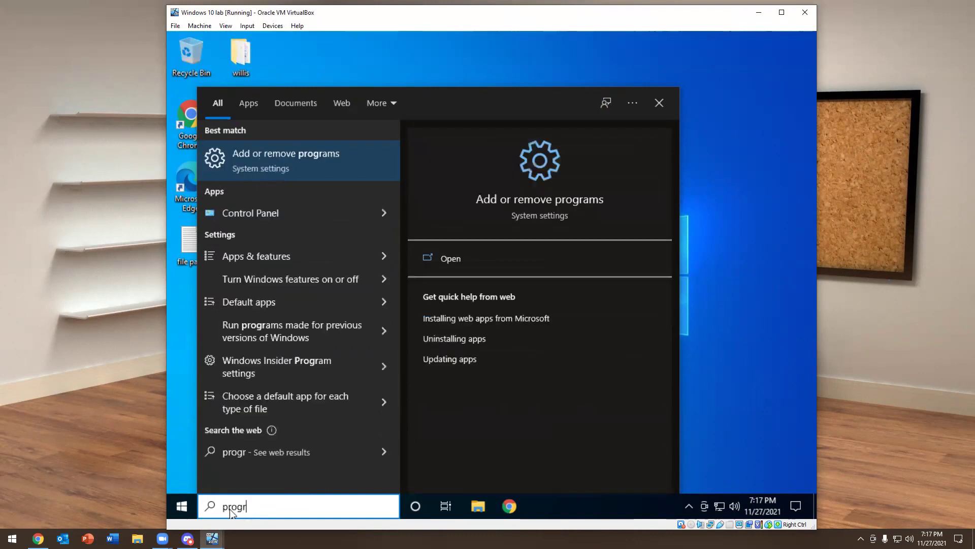
click(295, 150)
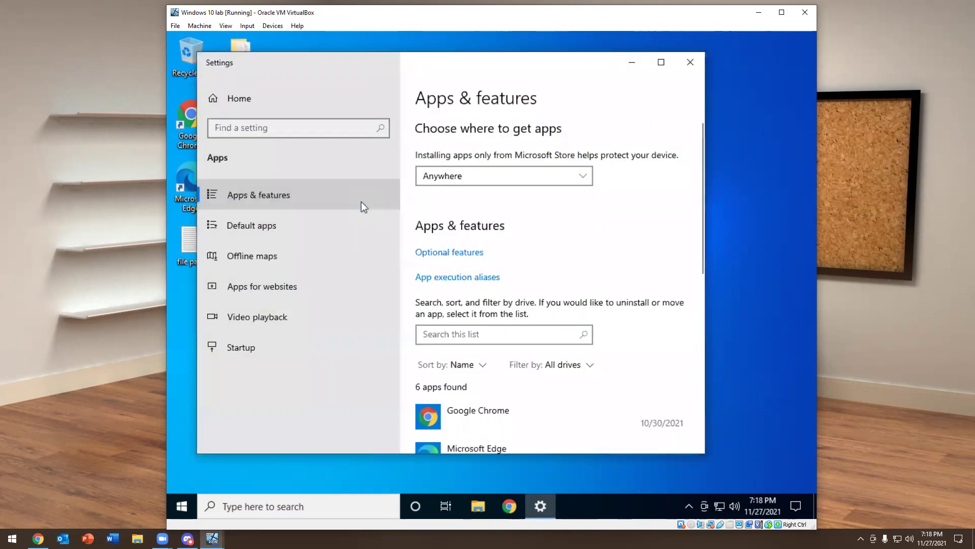
Open Optional features, maximize the Settings window, and bring up Add a feature
click(450, 252)
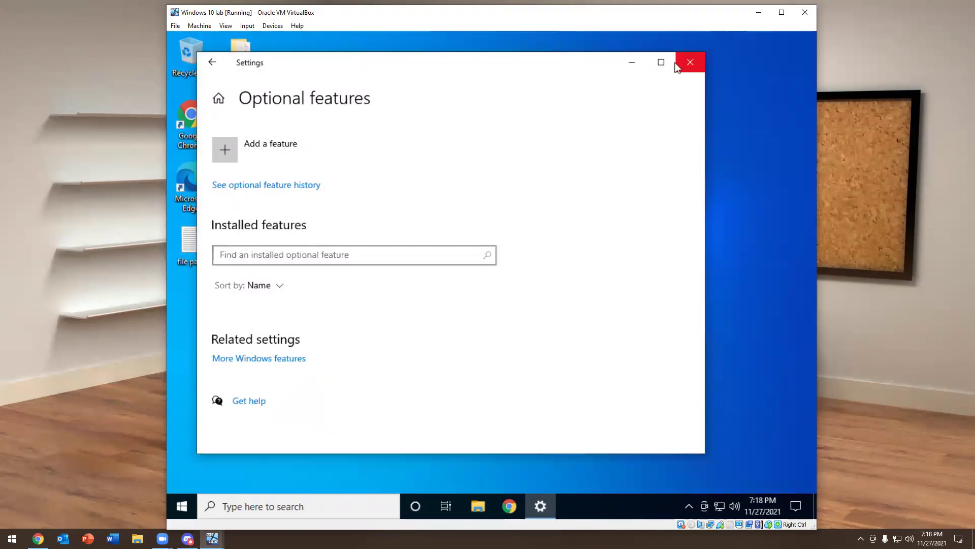
click(660, 63)
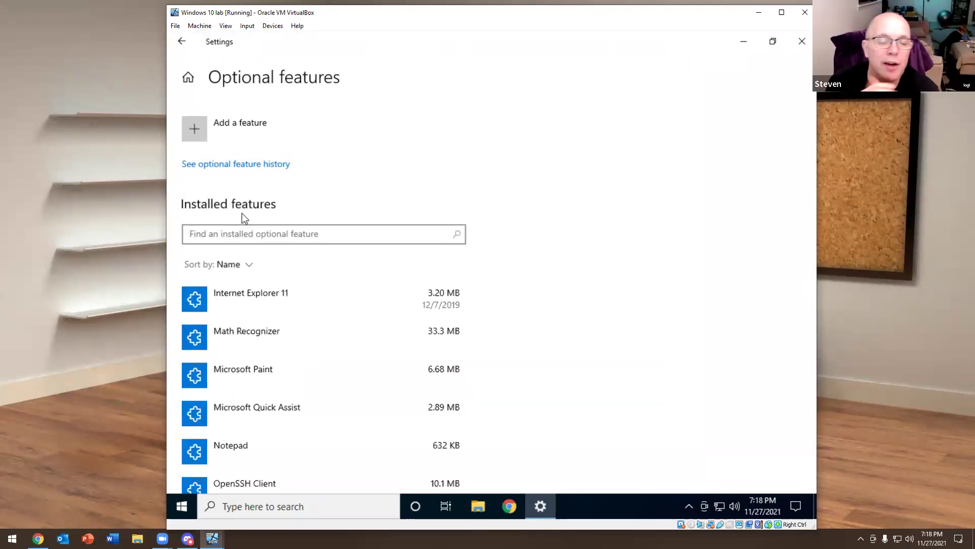
scroll(291, 309, down, 4)
scroll(300, 295, down, 3)
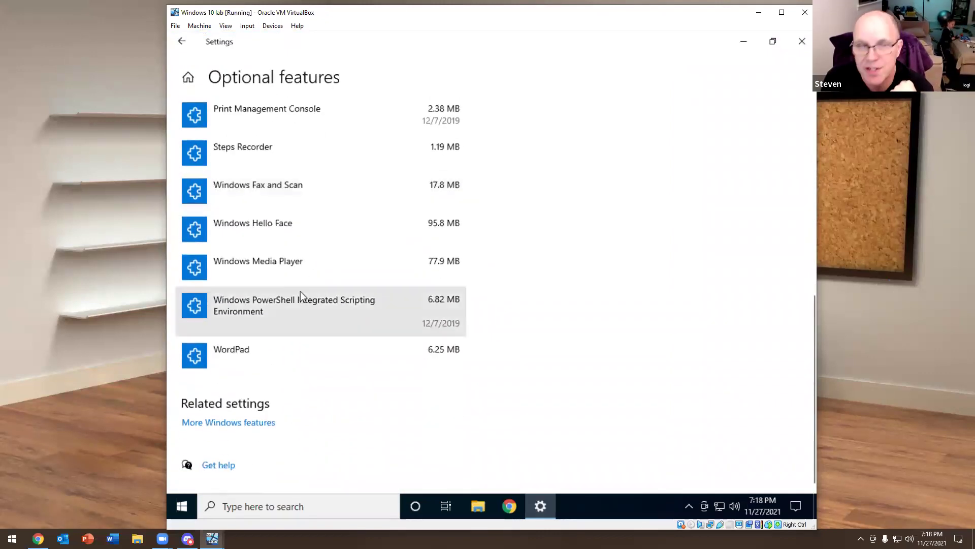
scroll(300, 296, up, 10)
click(190, 127)
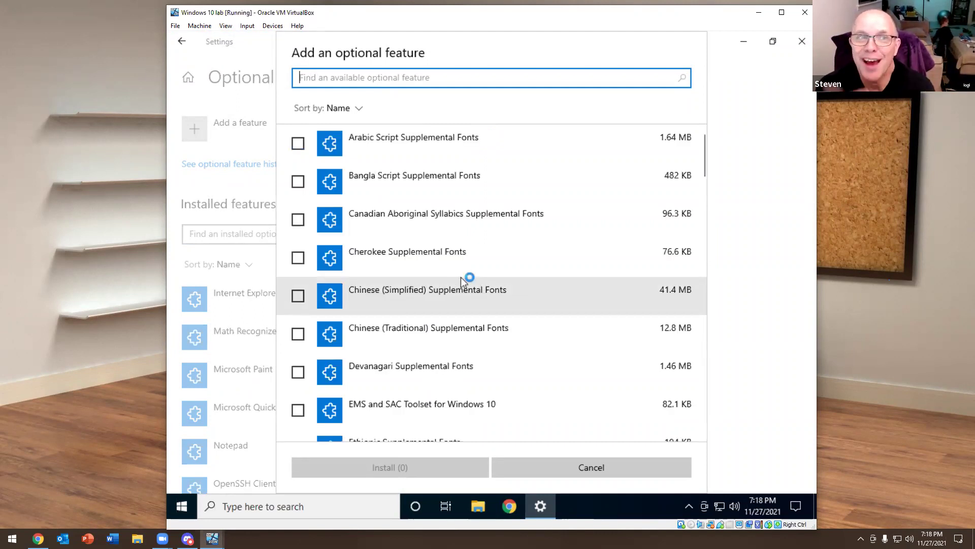
Install RSAT: Active Directory Domain Services and Lightweight Directory Services Tools, then launch Chrome
scroll(514, 264, down, 10)
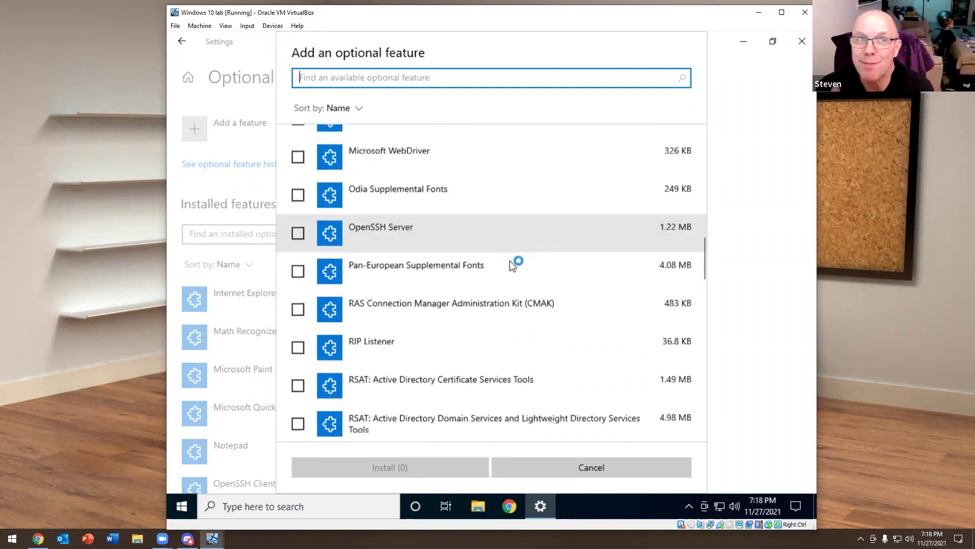
scroll(512, 264, down, 3)
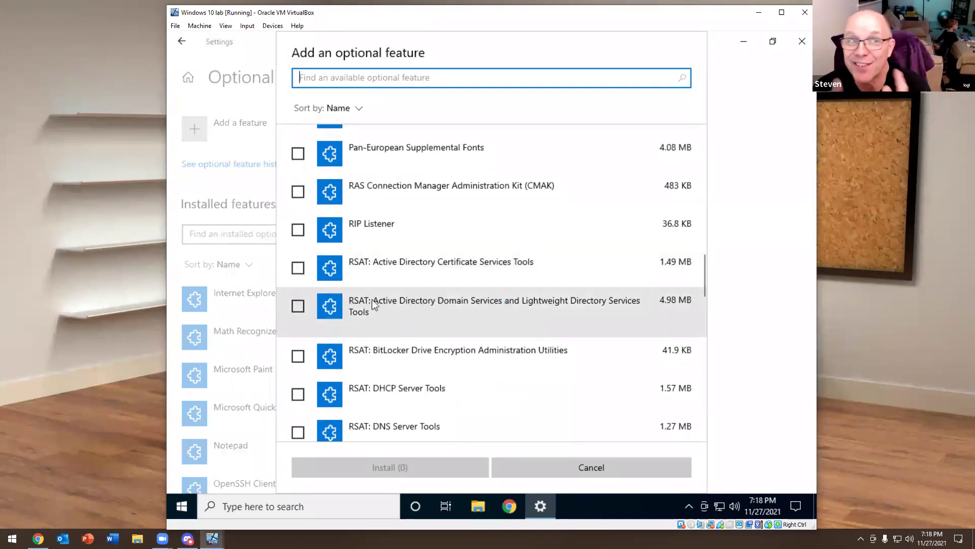
click(298, 306)
click(389, 465)
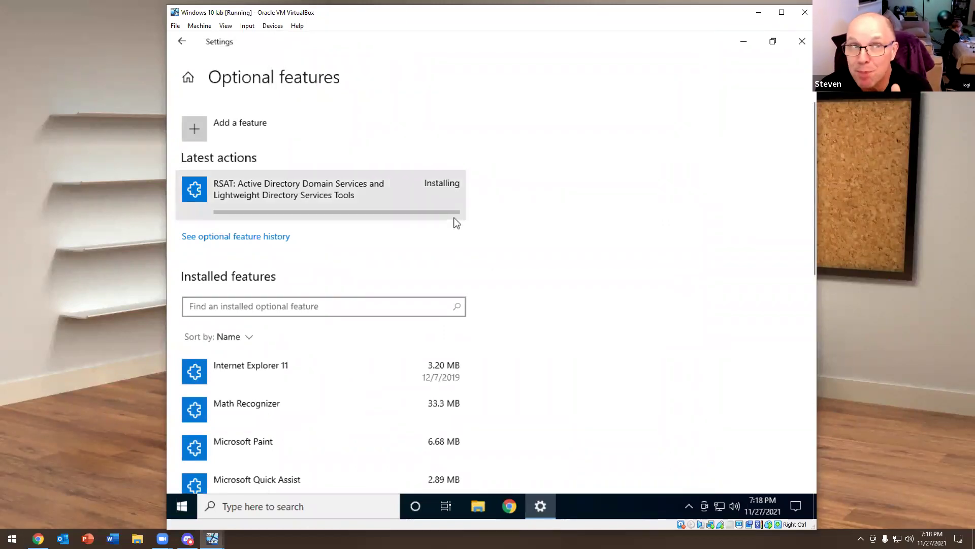
click(525, 44)
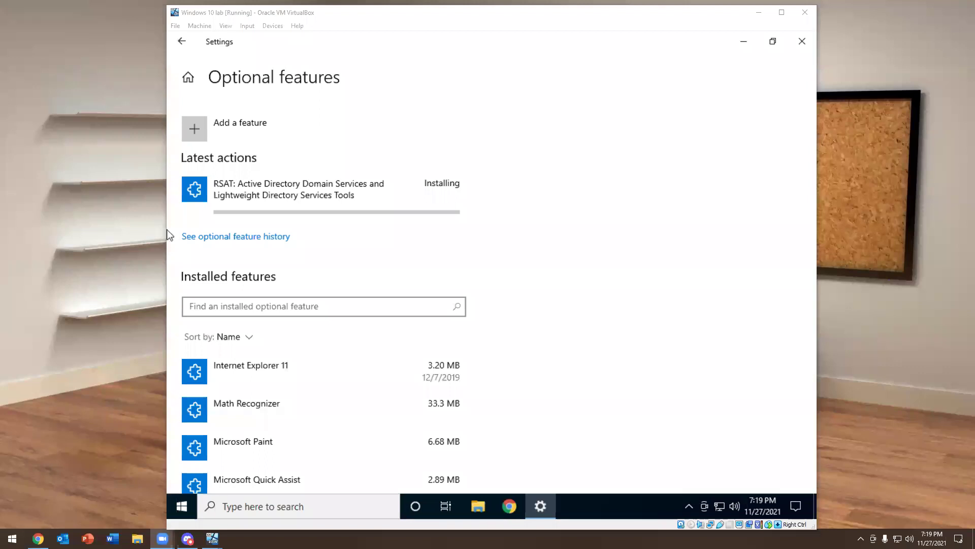
click(510, 506)
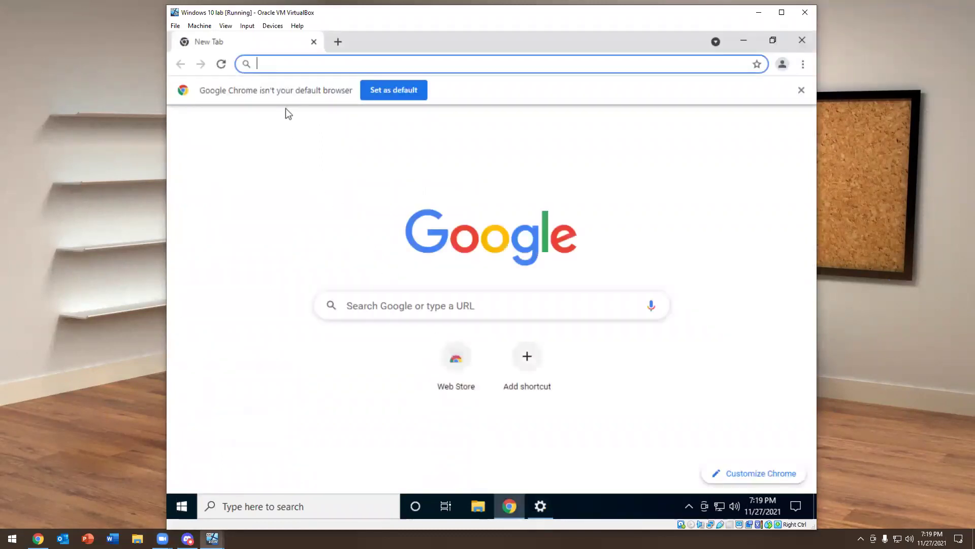
Load google.com in Chrome, then close Chrome
text(googlr)
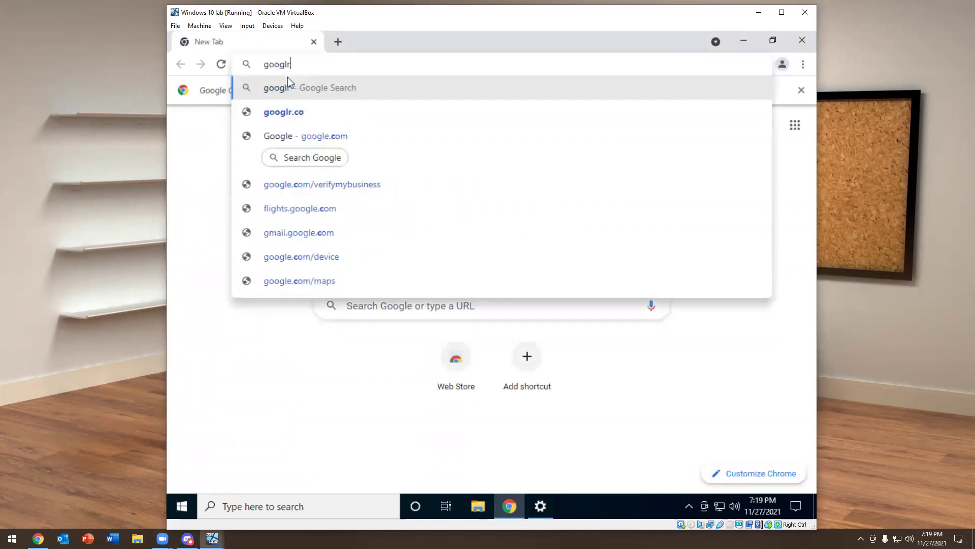
key(BackSpace)
text(e.com)
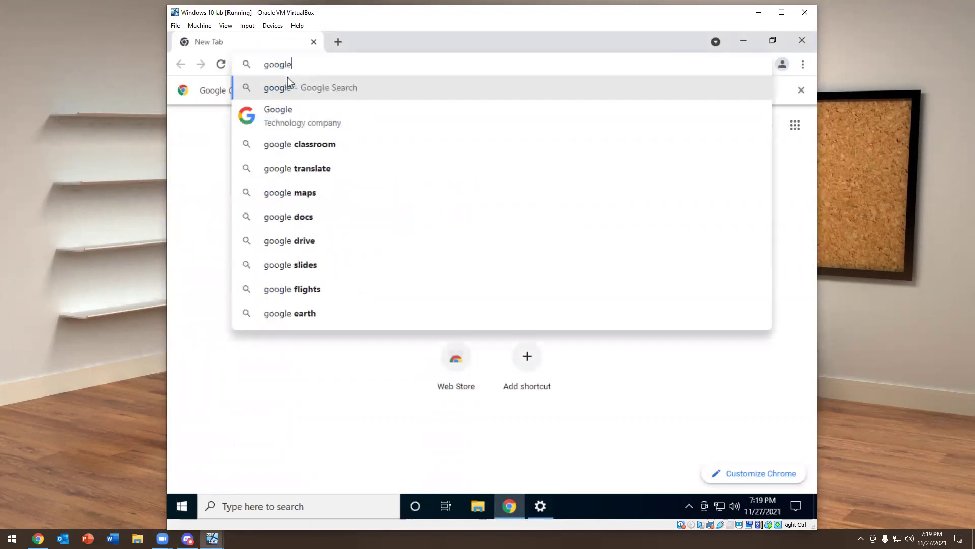
key(Return)
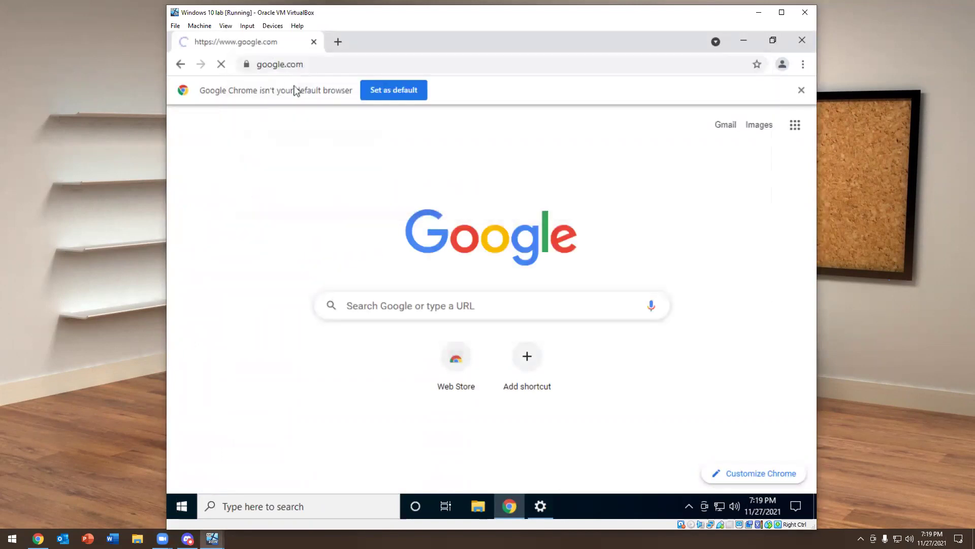
click(802, 36)
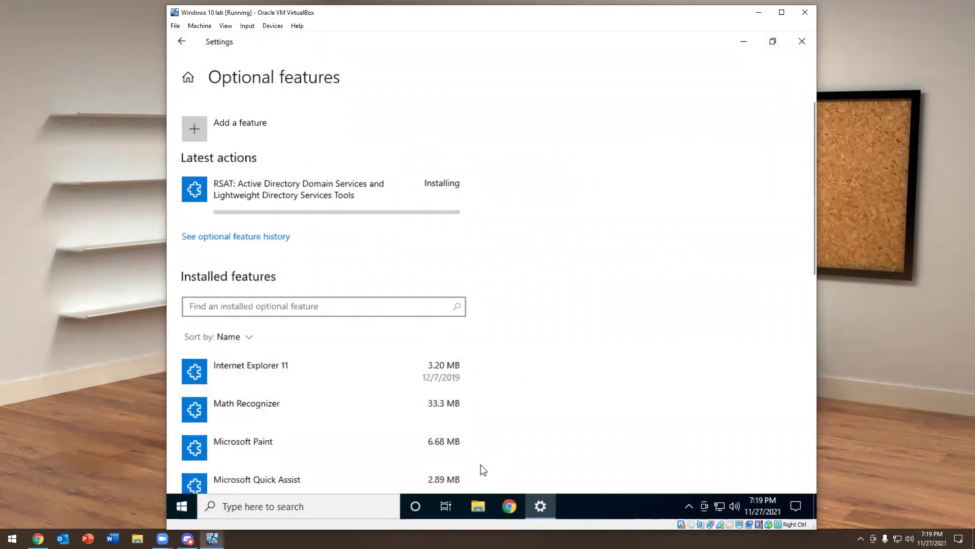
Open File Explorer in the VM at This PC, then close it
click(478, 506)
click(208, 316)
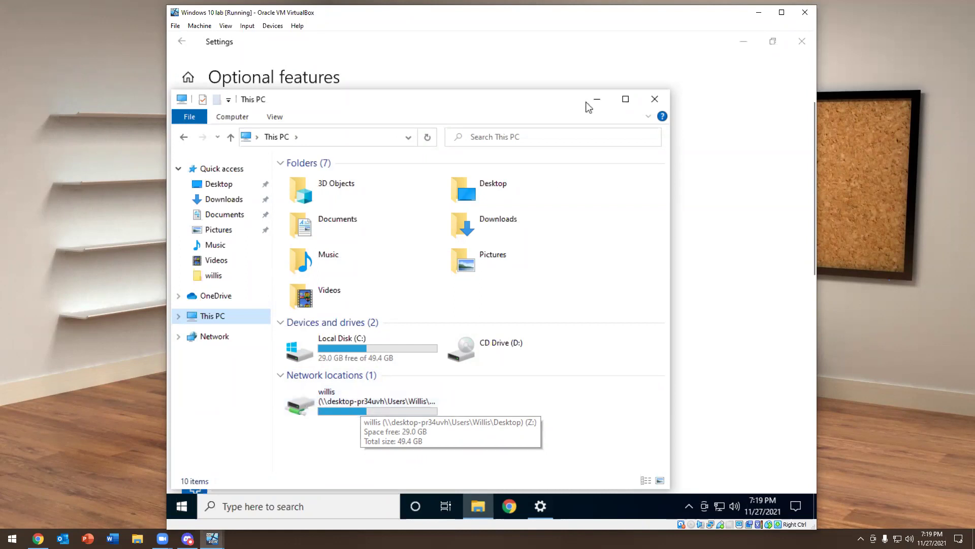
click(655, 99)
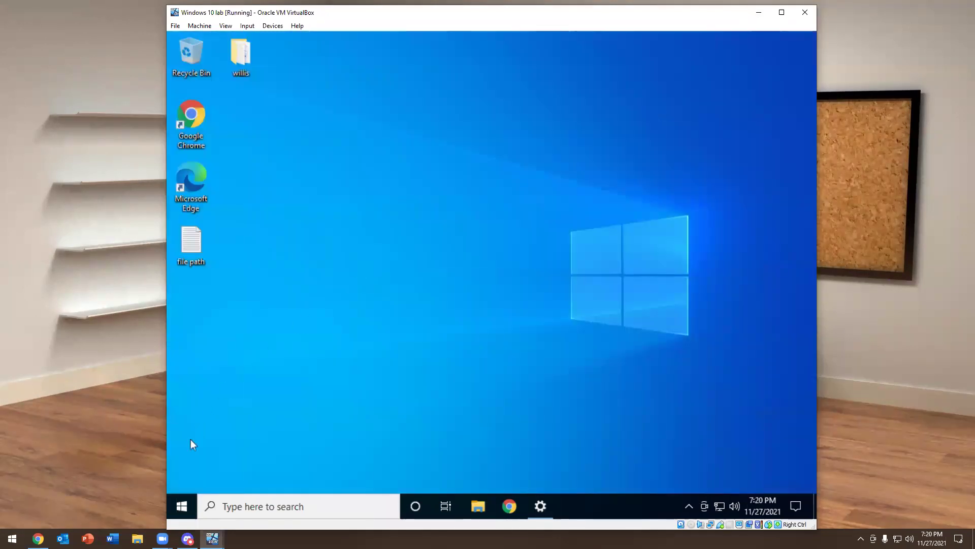
Launch Command Prompt in the VM from a 'cmd' Start search
click(183, 505)
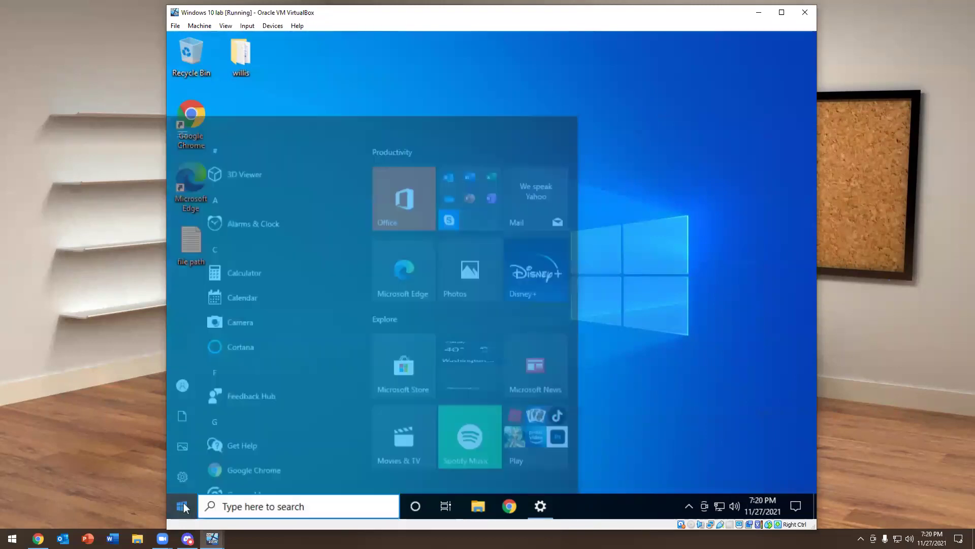
text(c)
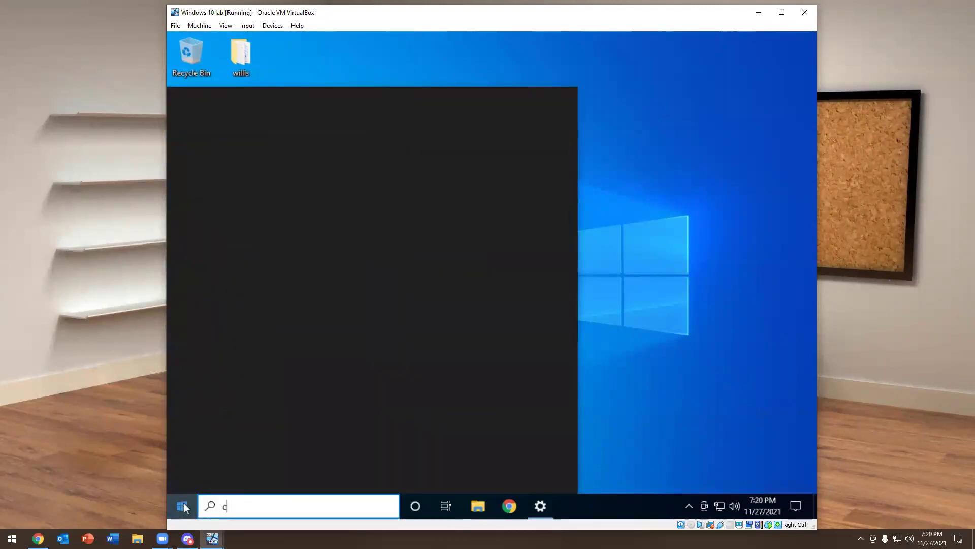
text(md)
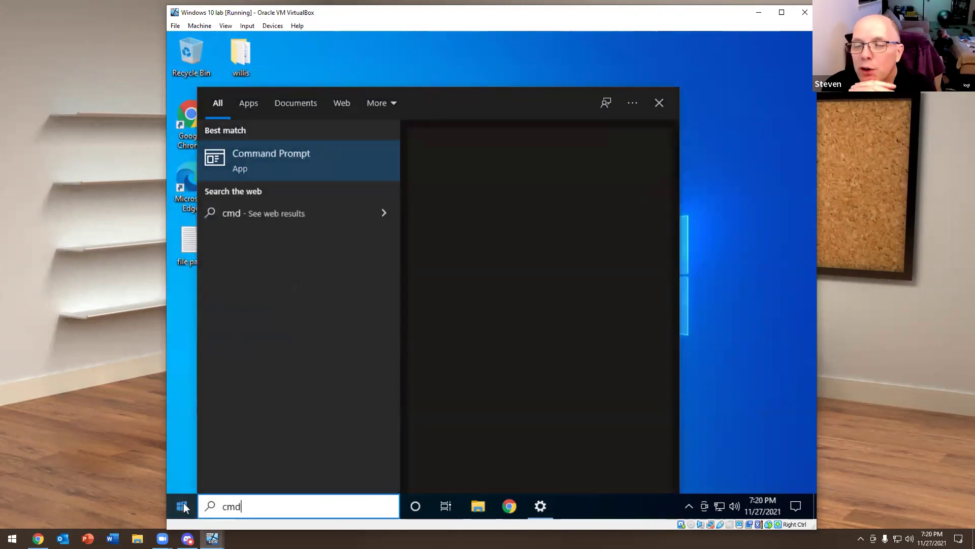
click(287, 169)
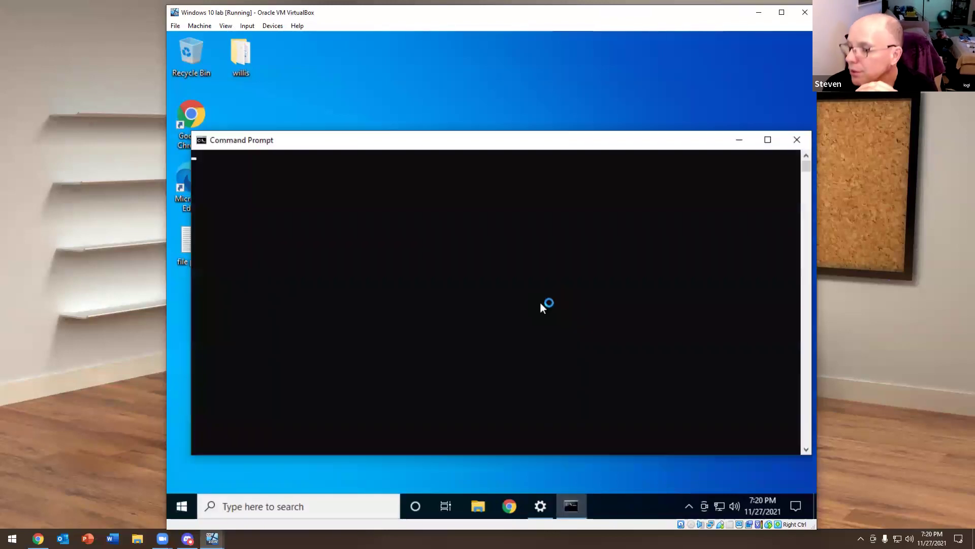
Reopen Settings' Add an optional feature list, then bring Command Prompt forward
click(540, 506)
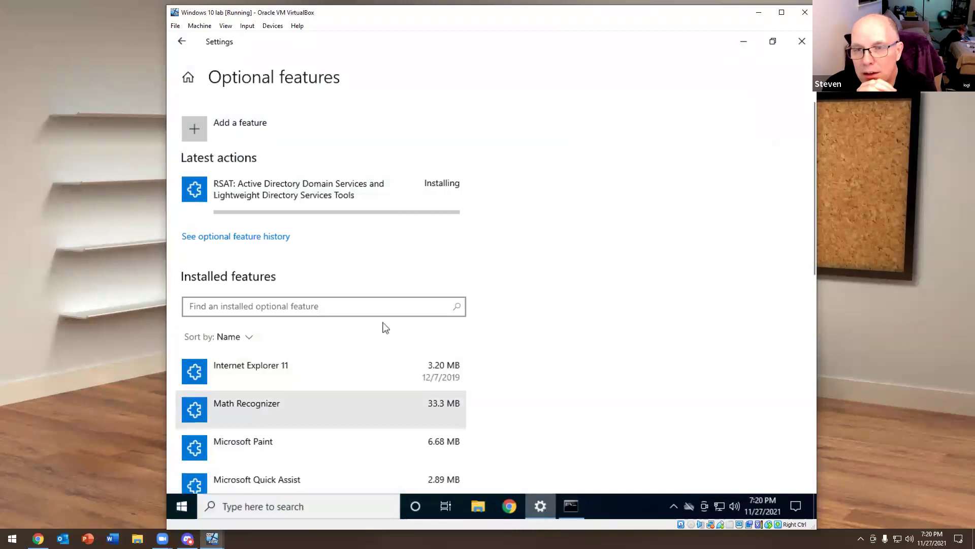
click(182, 41)
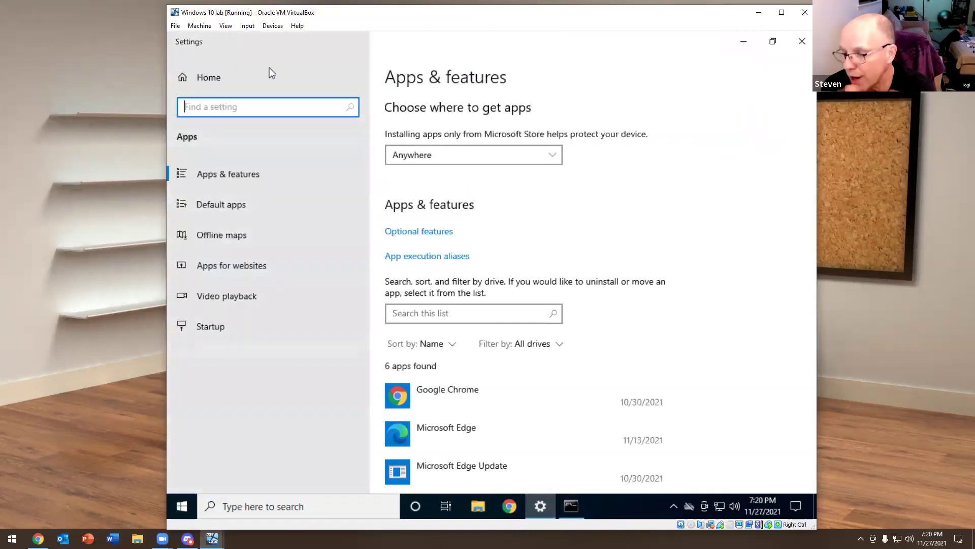
click(425, 232)
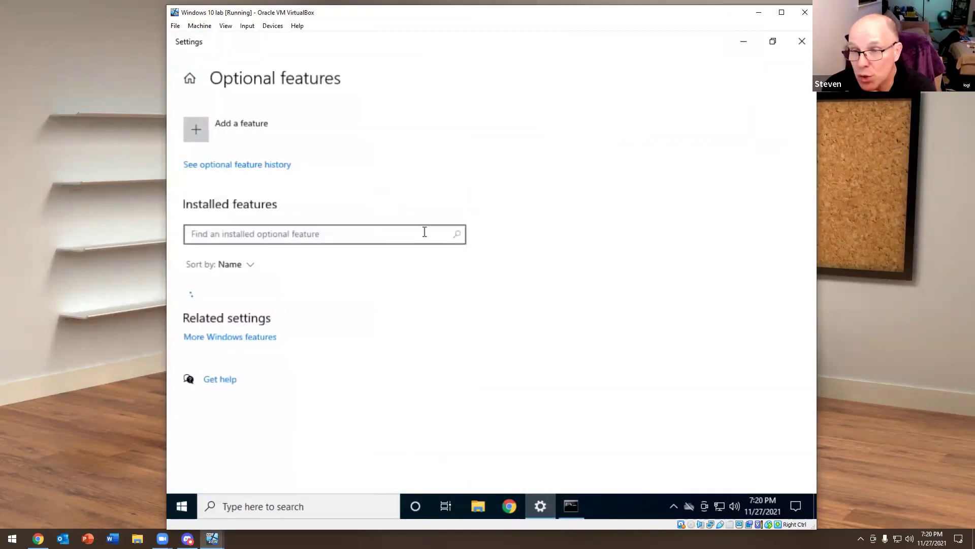
click(187, 123)
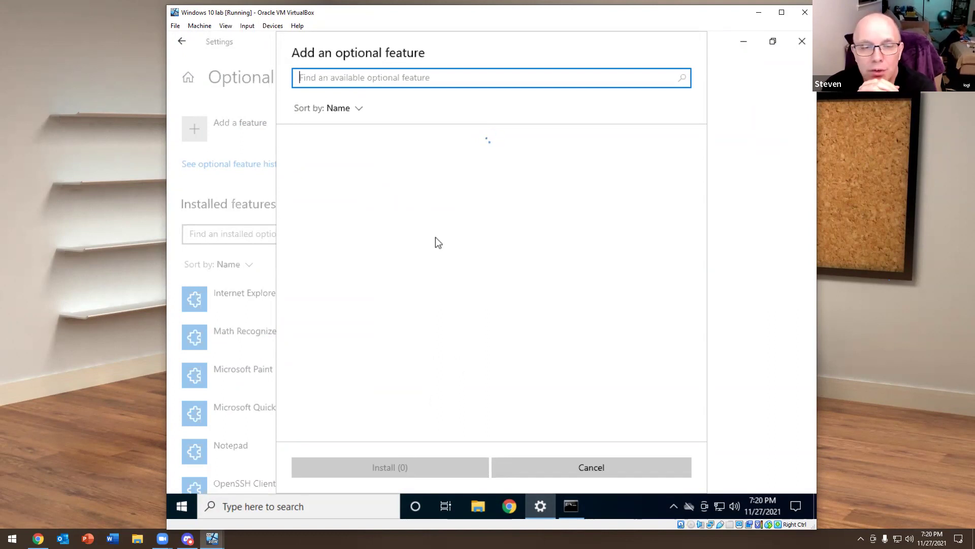
click(571, 506)
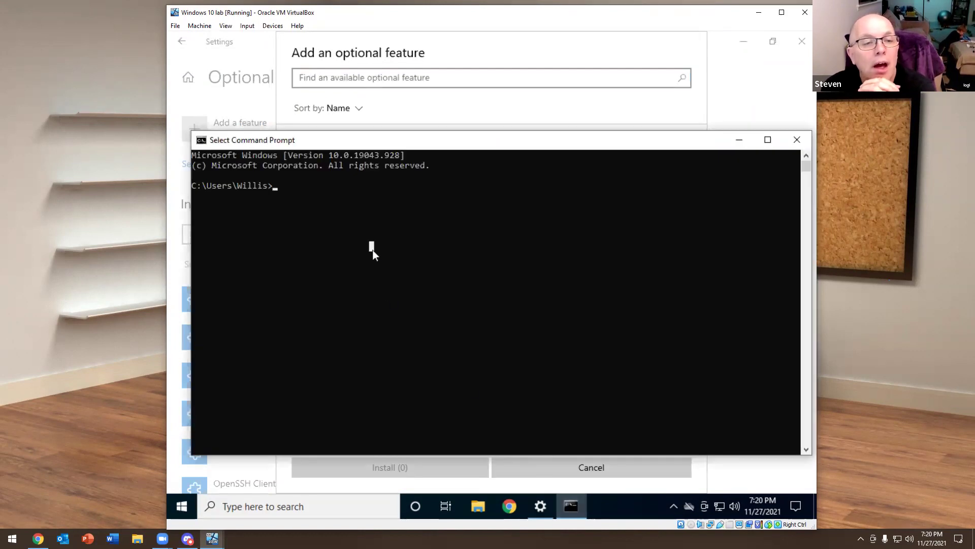
Run 'net accounts' and 'whoami' to show the lockout policy and current user
text(net accounts)
key(Return)
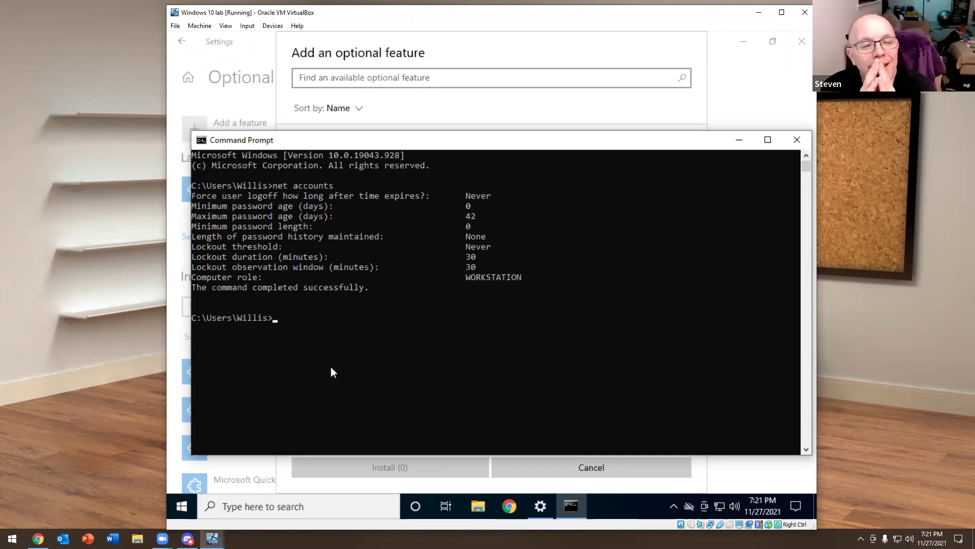
text(whoami)
key(Return)
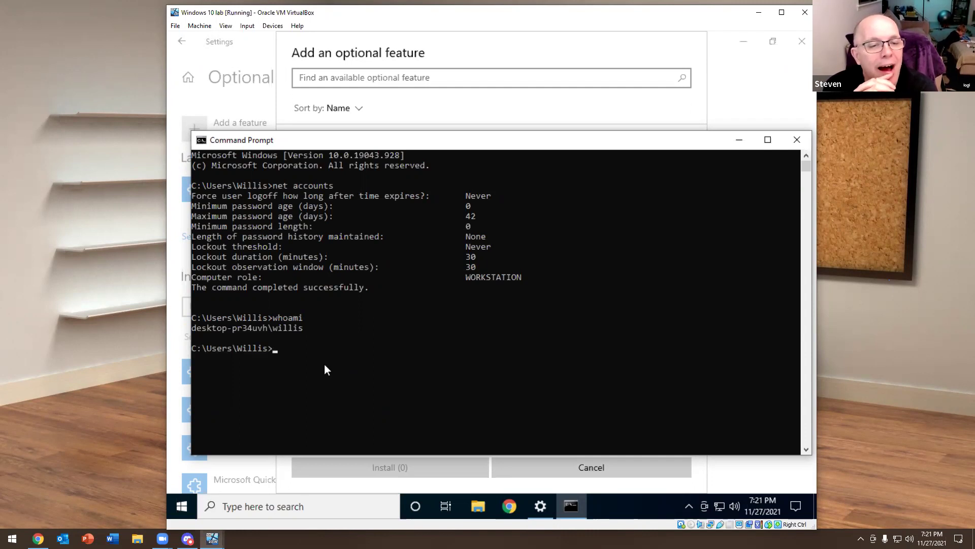
Minimize Command Prompt and cancel the Add an optional feature list
click(740, 139)
scroll(402, 234, down, 10)
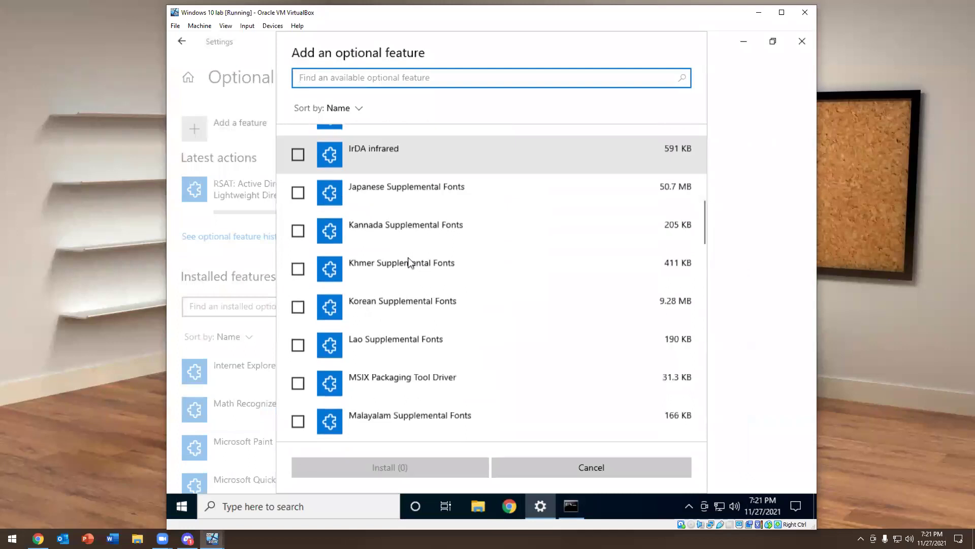
scroll(409, 262, down, 8)
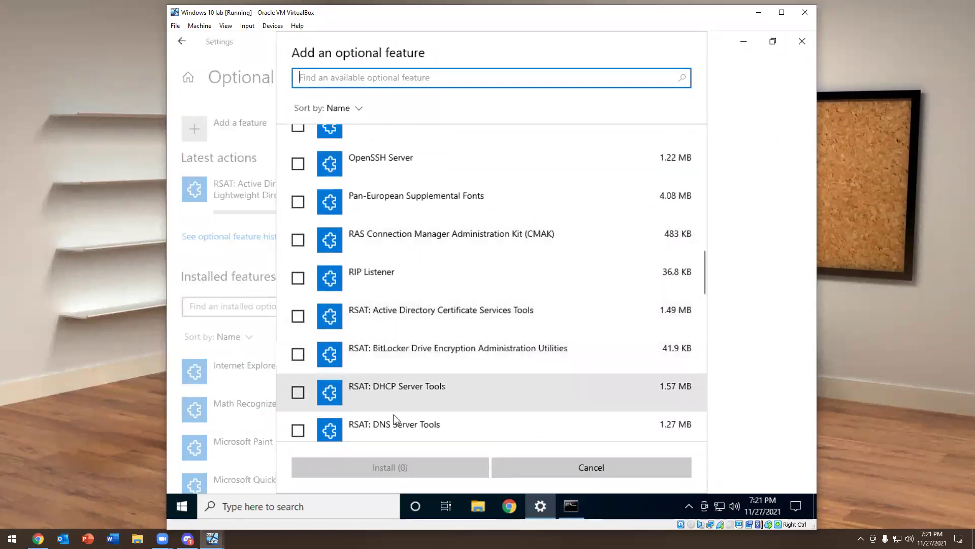
click(546, 462)
scroll(354, 284, down, 6)
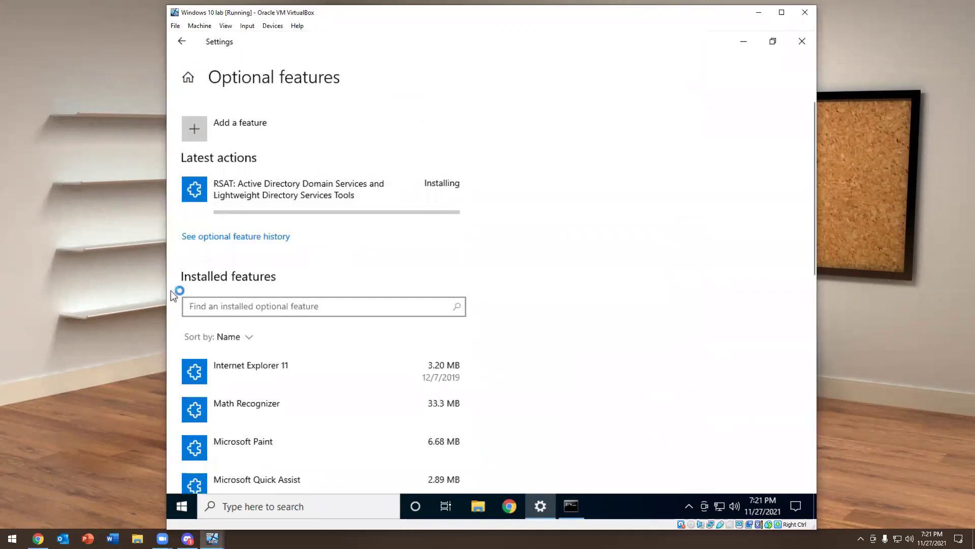
Close the Command Prompt and Optional features Settings windows
key(alt+Tab)
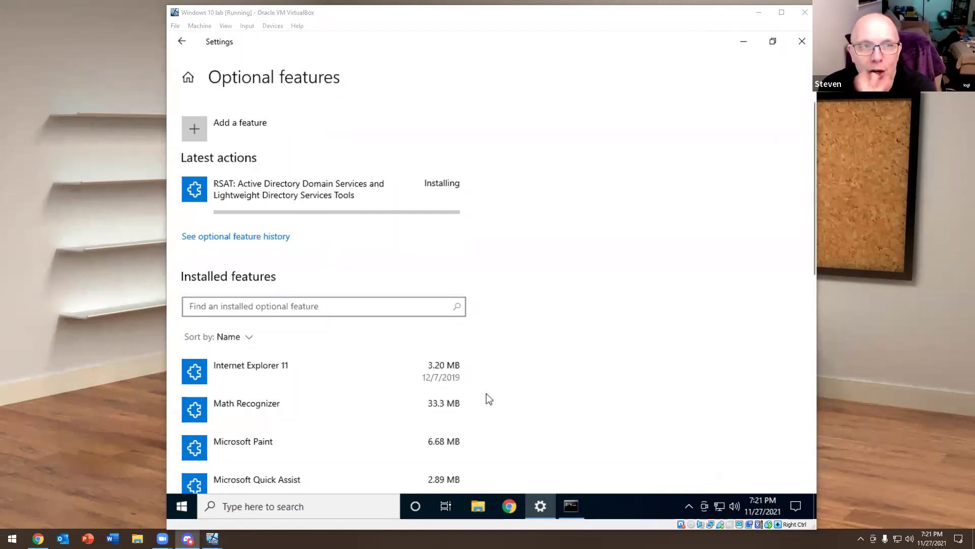
click(571, 505)
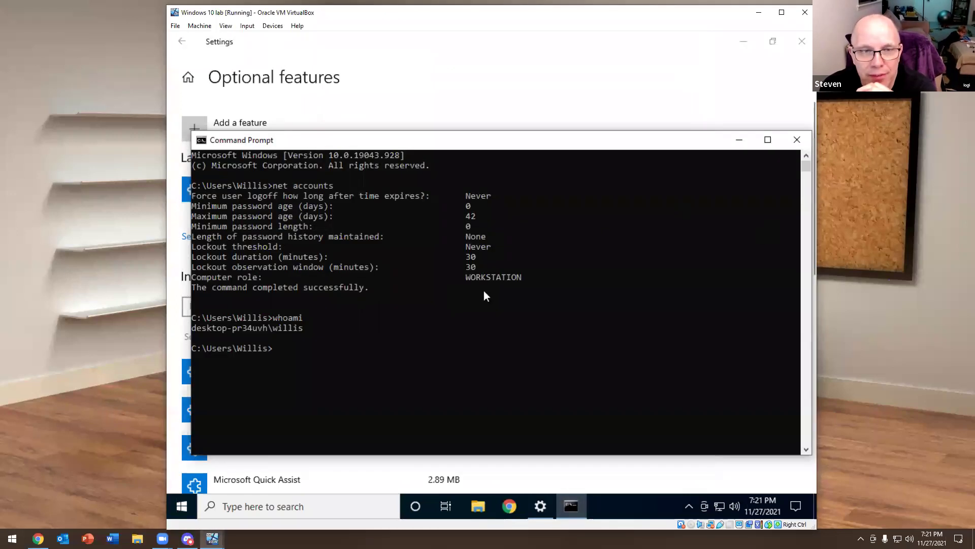
click(797, 139)
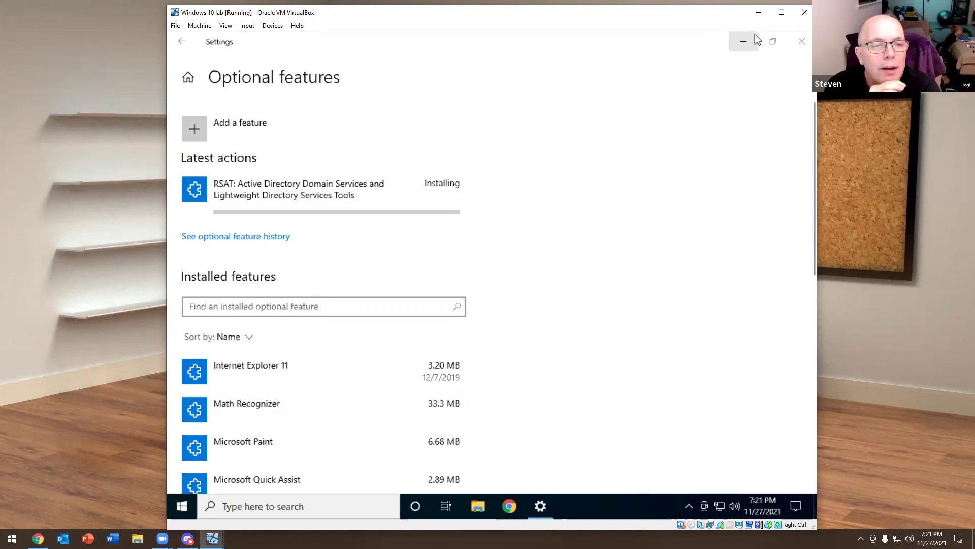
click(803, 41)
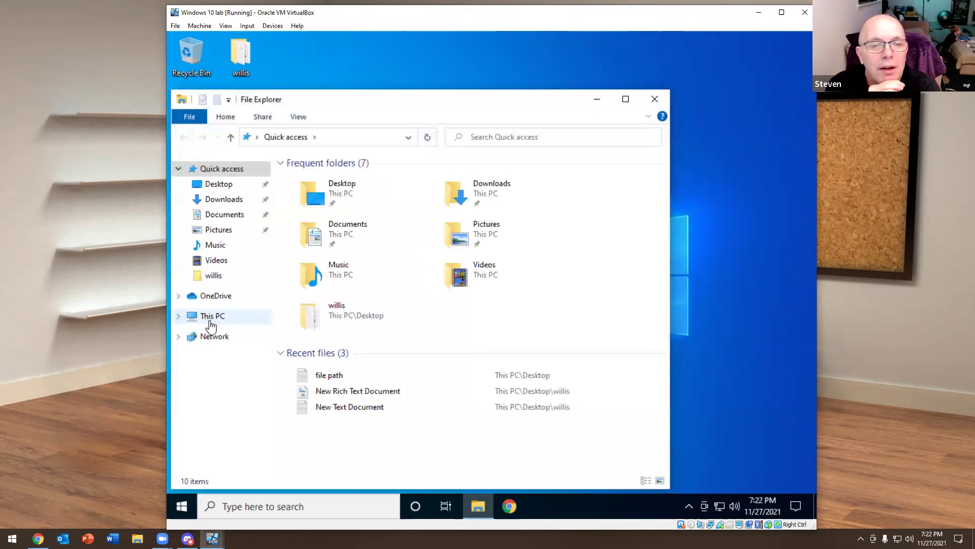
Open System Properties' Computer Name tab from This PC's Properties page
click(212, 319)
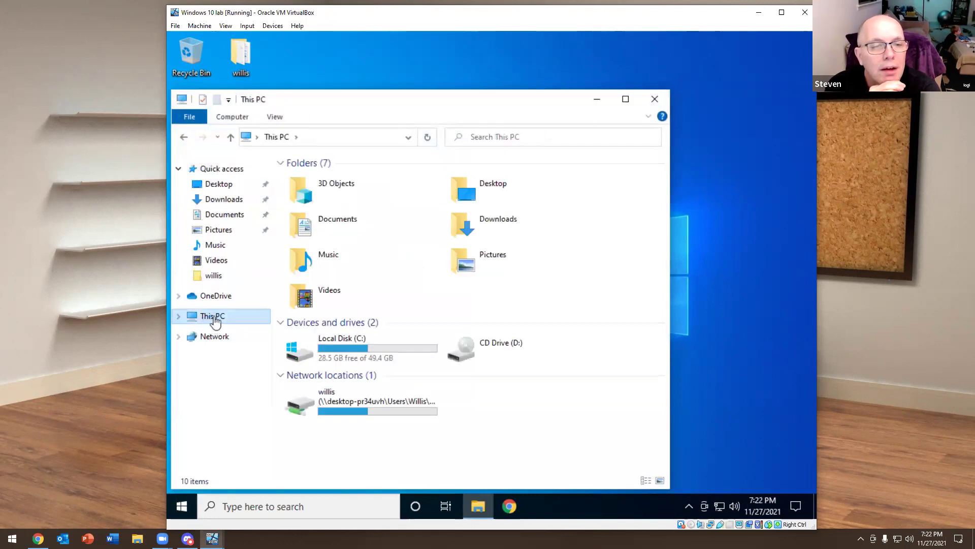
right_click(214, 320)
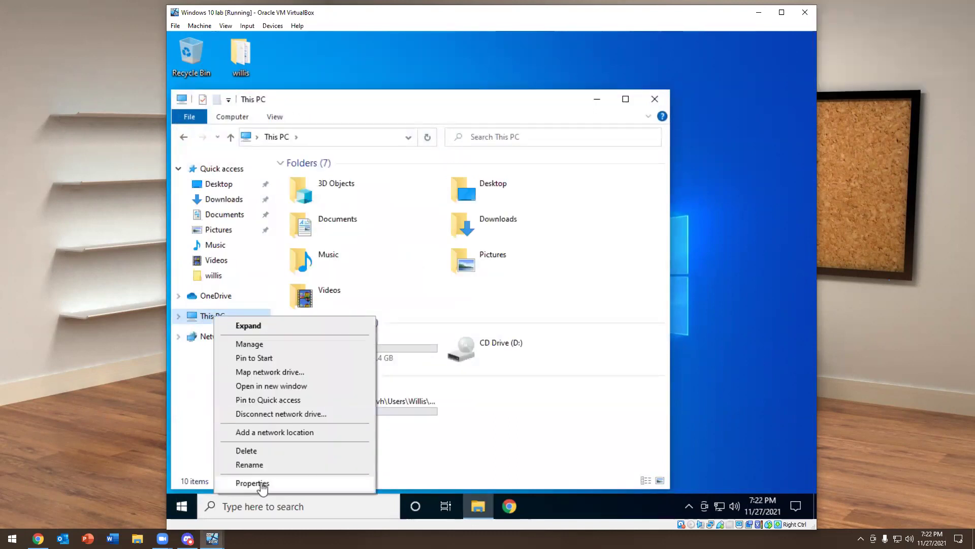
click(261, 484)
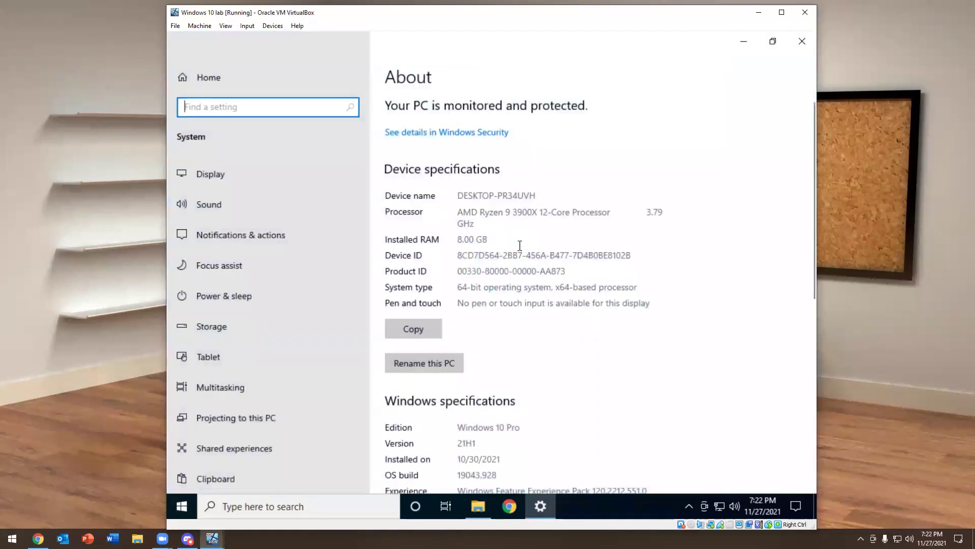
scroll(540, 302, down, 7)
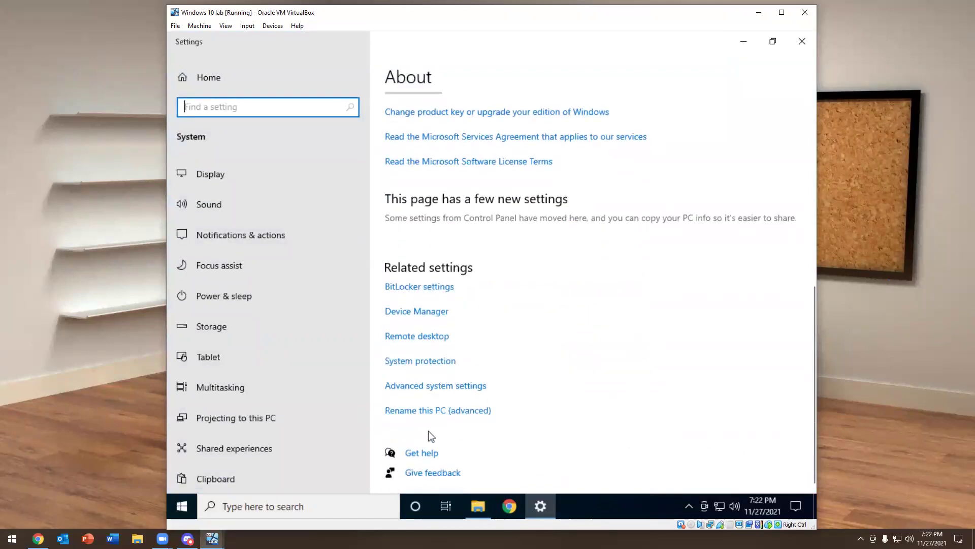
click(442, 411)
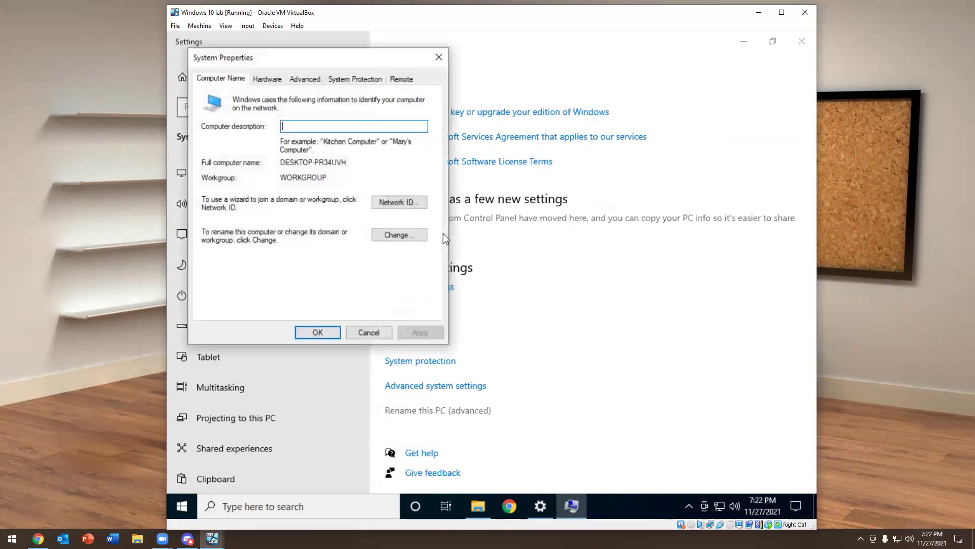
Set visual effects to Adjust for best performance, then close Explorer and System Properties
click(300, 79)
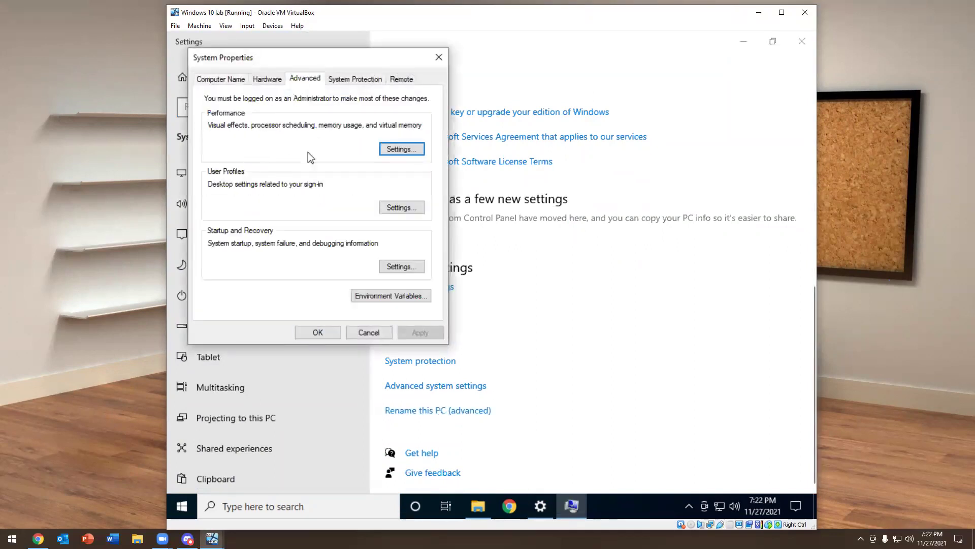
click(402, 149)
click(259, 206)
click(337, 465)
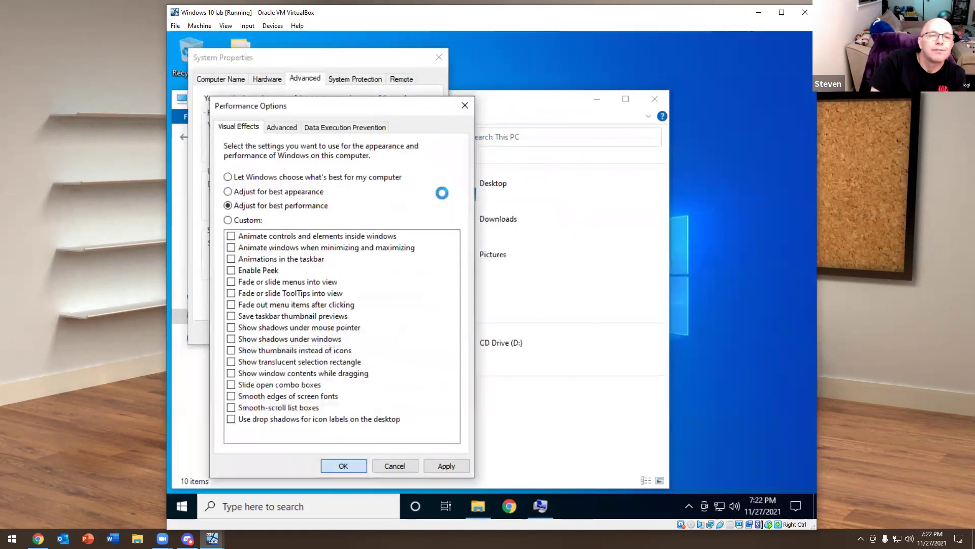
click(653, 102)
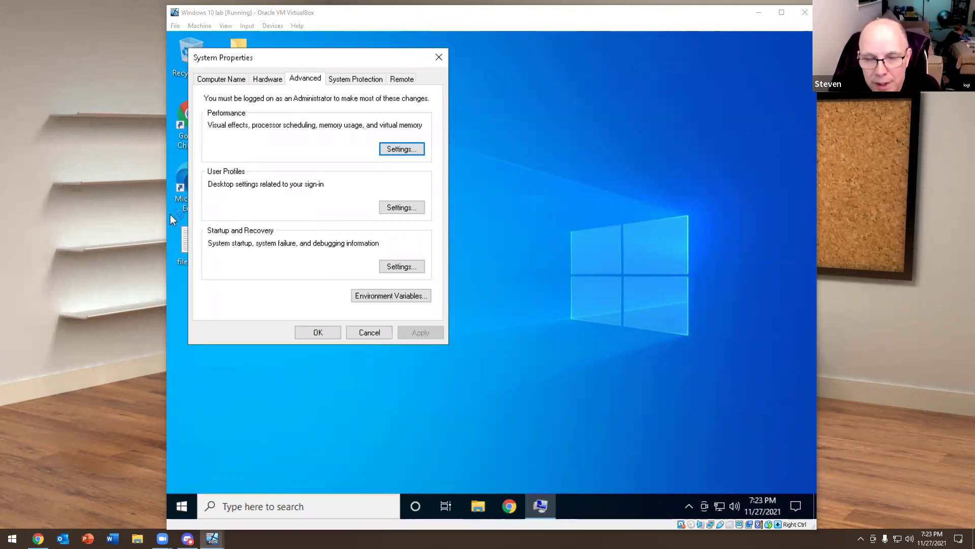
click(300, 331)
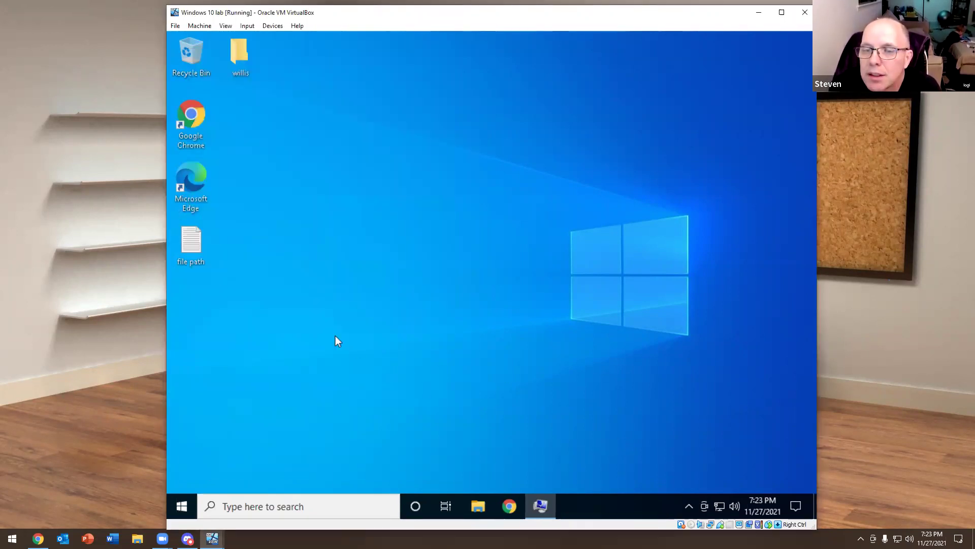
Restart the Windows 10 guest, then open File Explorer on the host with Win+E
right_click(184, 502)
mouse_move(258, 468)
click(384, 466)
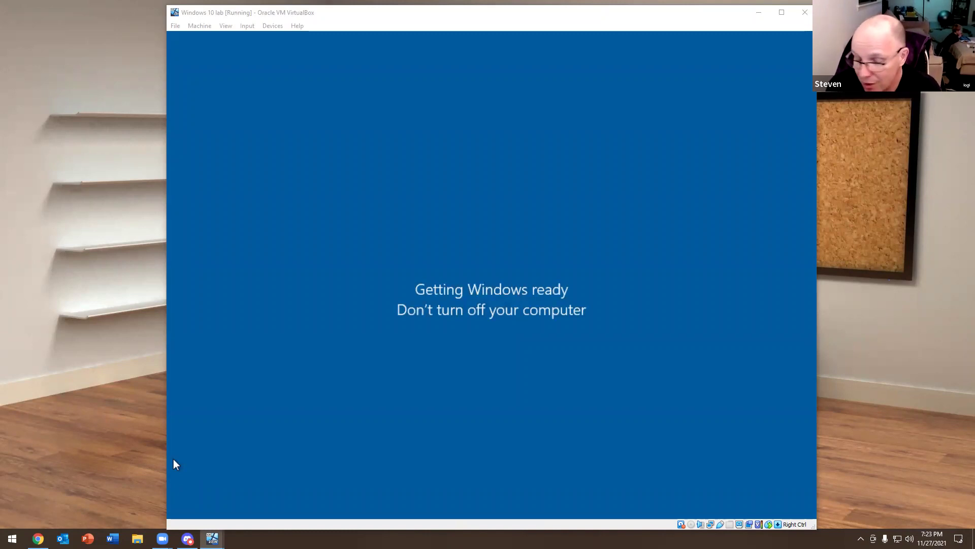
key(super+e)
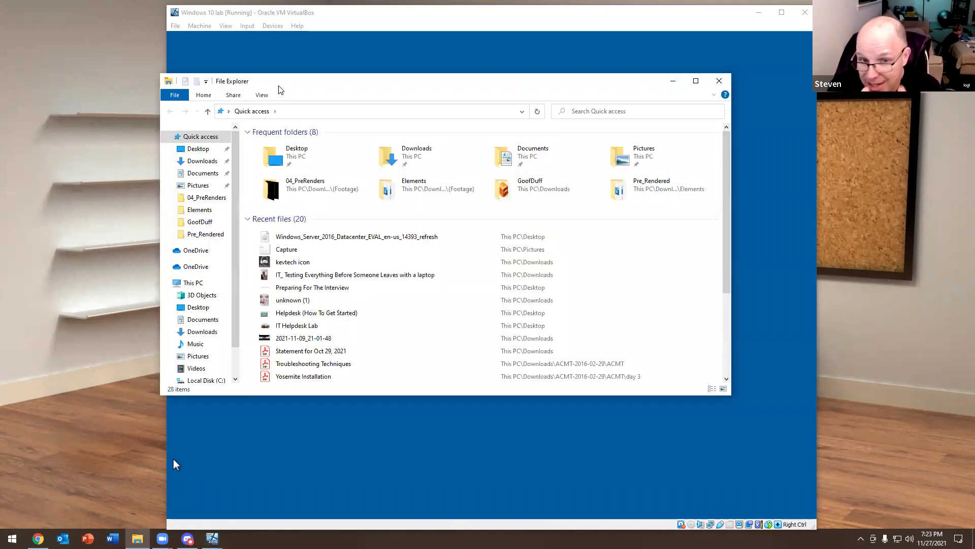
Move the host File Explorer window onto the other monitor
drag(279, 87, 0, 87)
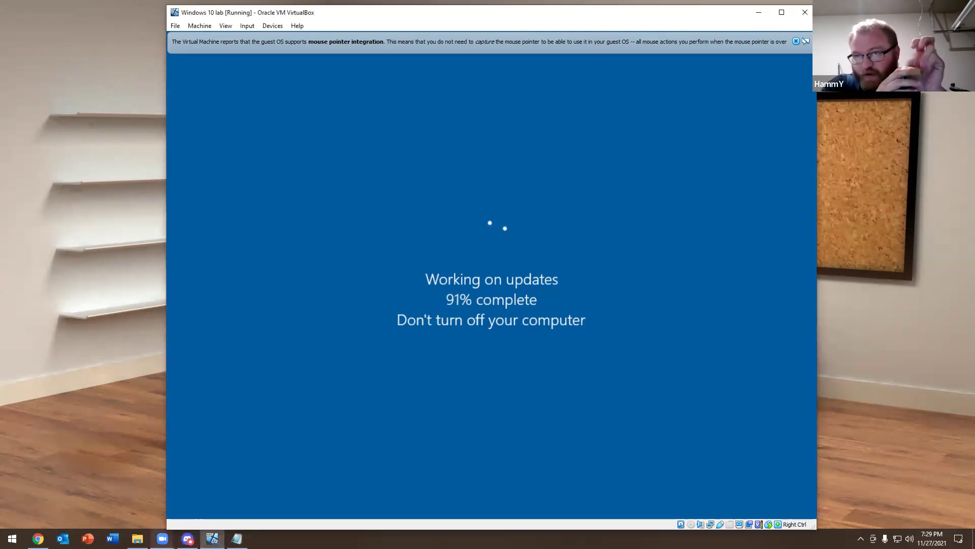
Open the host's Start search while the guest installs updates
key(super)
Start the Server 2016 Discord VM from VirtualBox Manager, close the Manager, and move the VM window off screen
text(v)
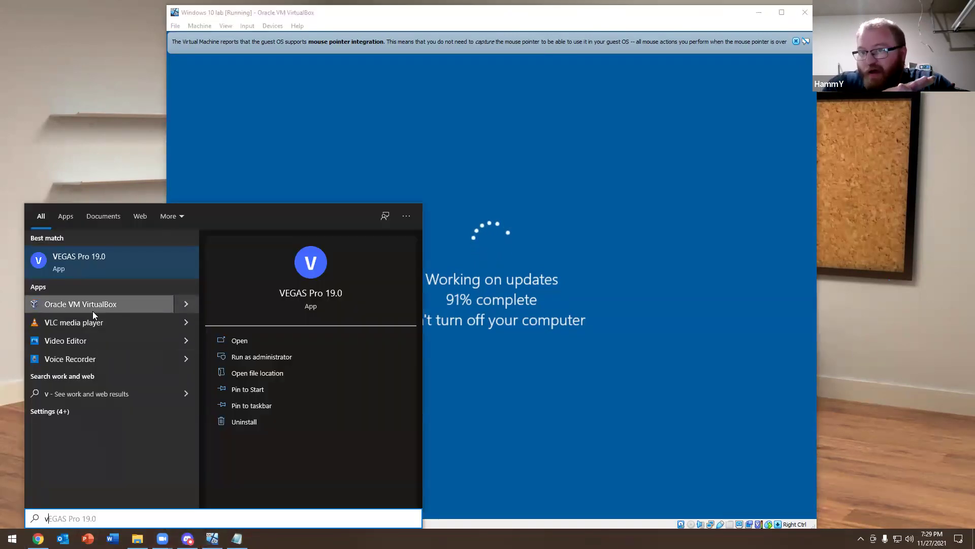
key(Escape)
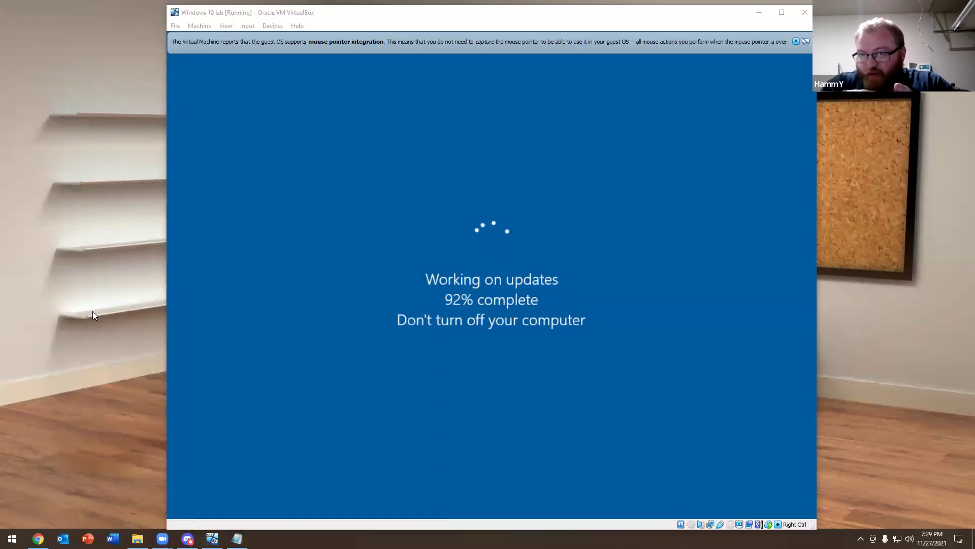
click(95, 193)
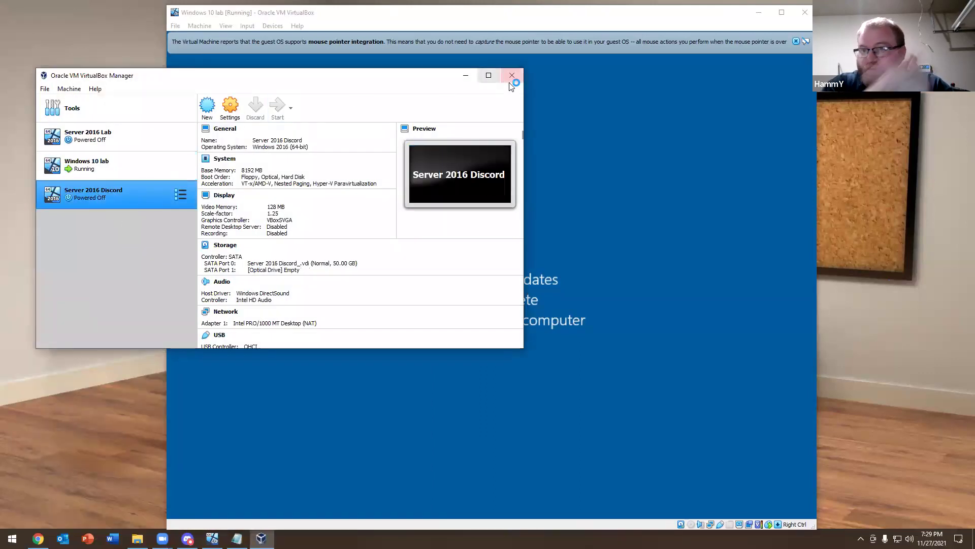
click(510, 80)
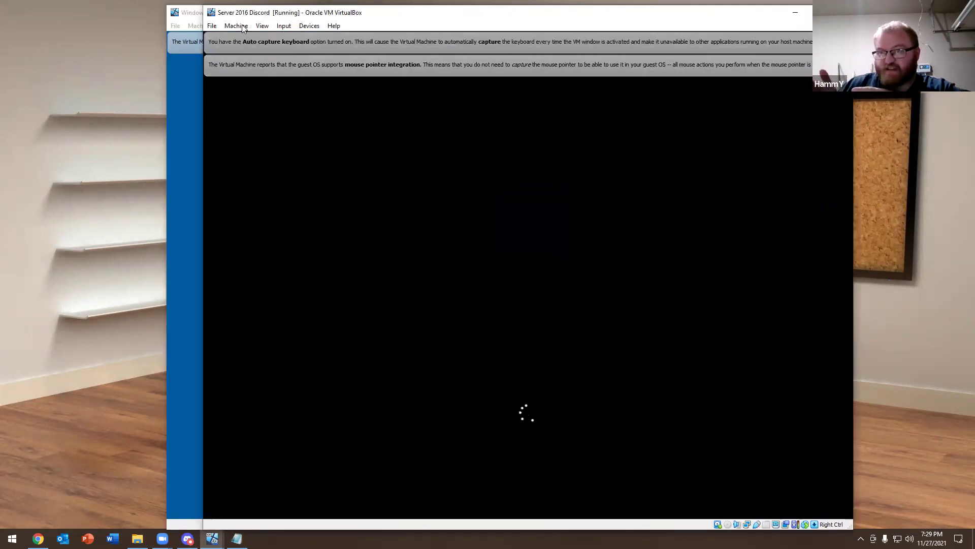
drag(244, 14, 815, 182)
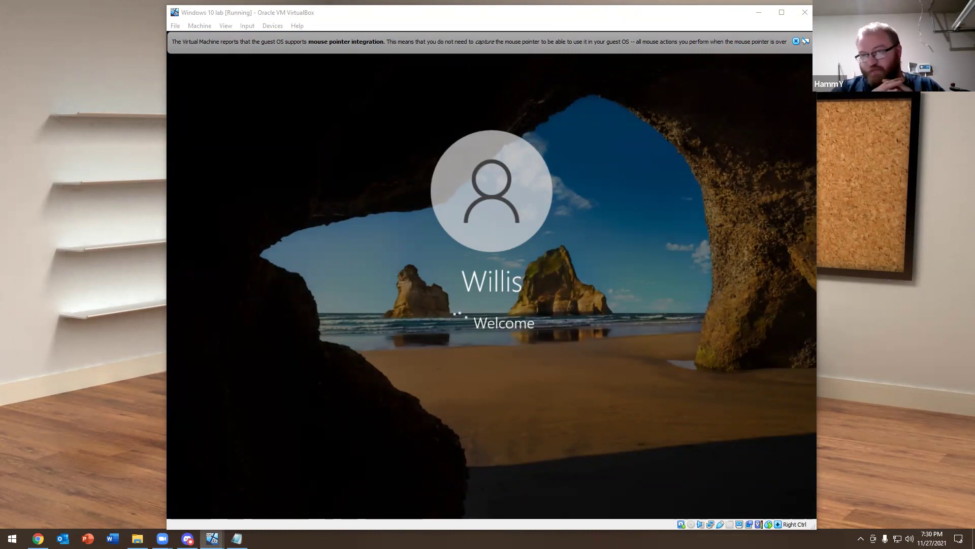
Switch windows with Alt+Tab while the Windows 10 lab VM finishes signing in to its desktop
key(alt+Tab)
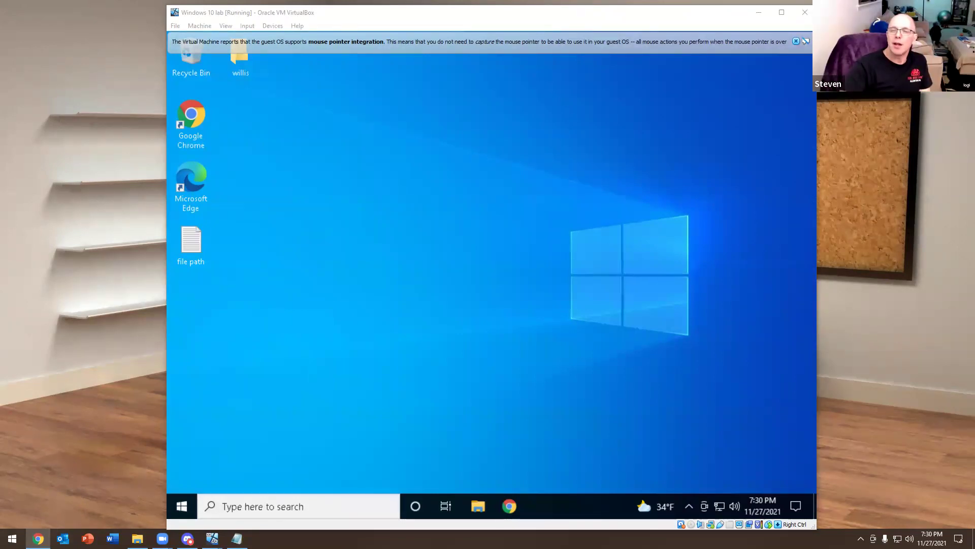
Open the Windows 10 guest's Start app list and expand the Windows Administrative Tools folder
click(183, 505)
scroll(265, 261, down, 5)
scroll(268, 261, down, 10)
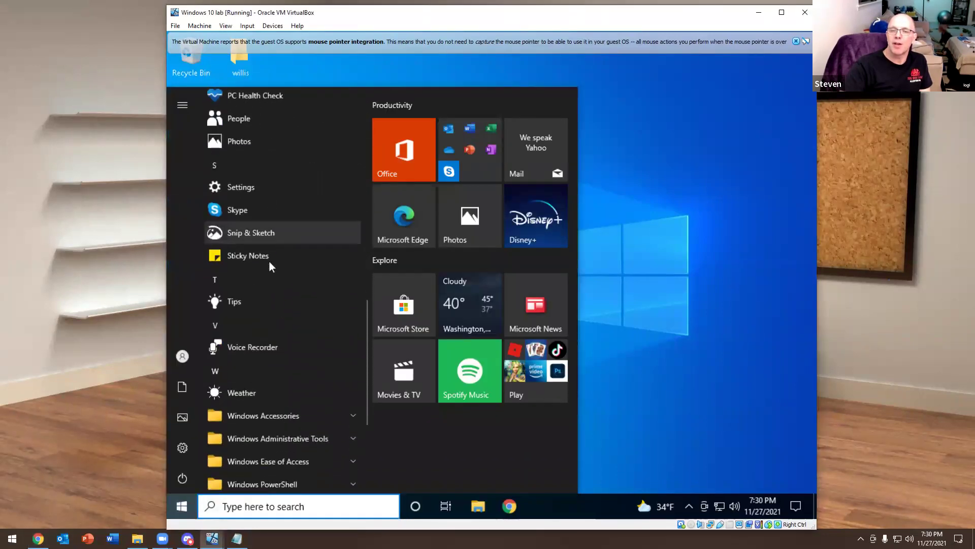
click(280, 244)
scroll(287, 263, down, 3)
scroll(285, 261, up, 2)
scroll(285, 262, up, 2)
click(273, 231)
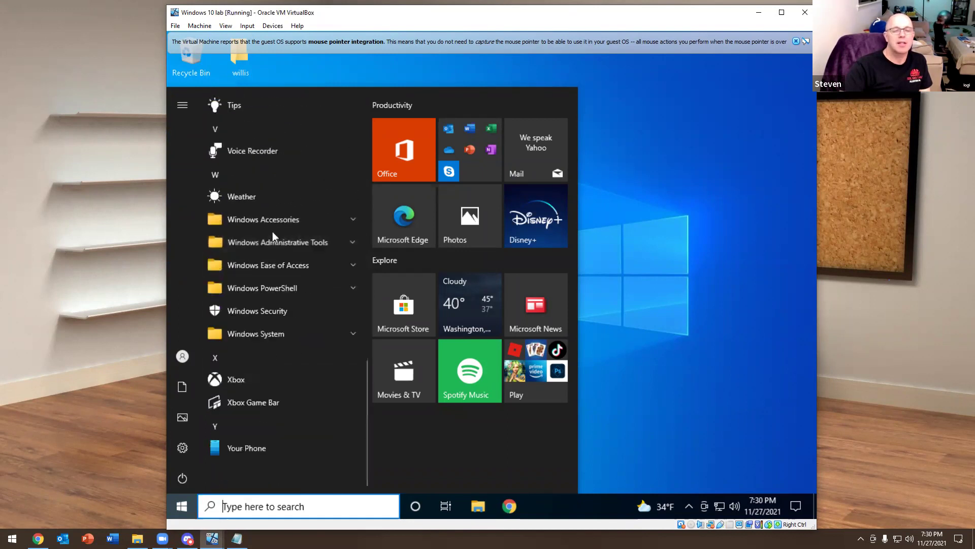
click(272, 245)
Look through the PowerShell, System, Ease of Access and Accessories folders, then open Windows search
scroll(278, 266, down, 6)
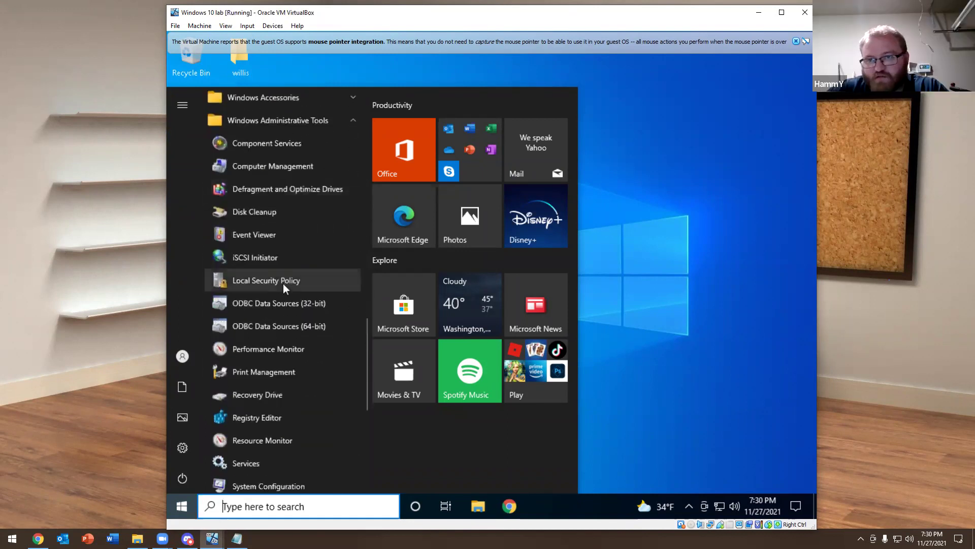
click(279, 376)
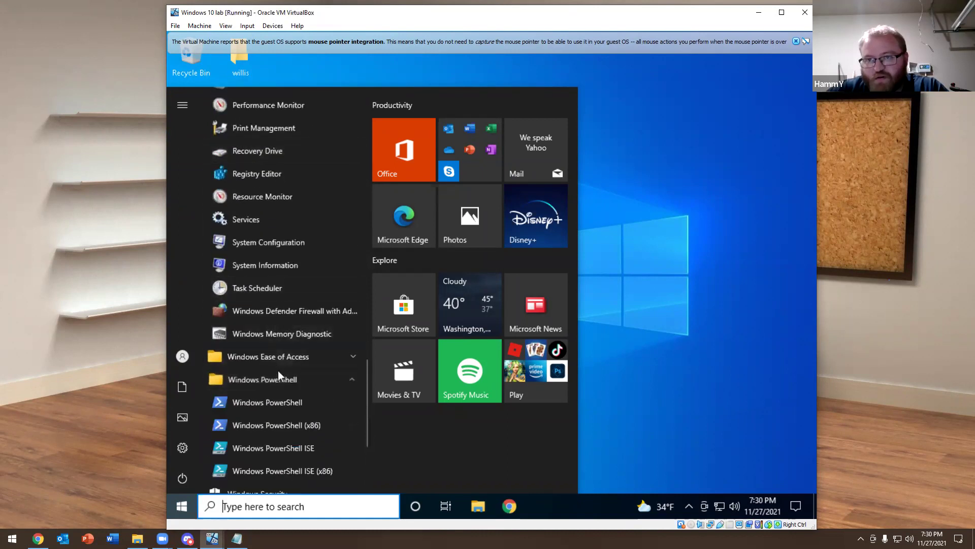
scroll(278, 370, down, 3)
click(261, 336)
scroll(282, 321, down, 3)
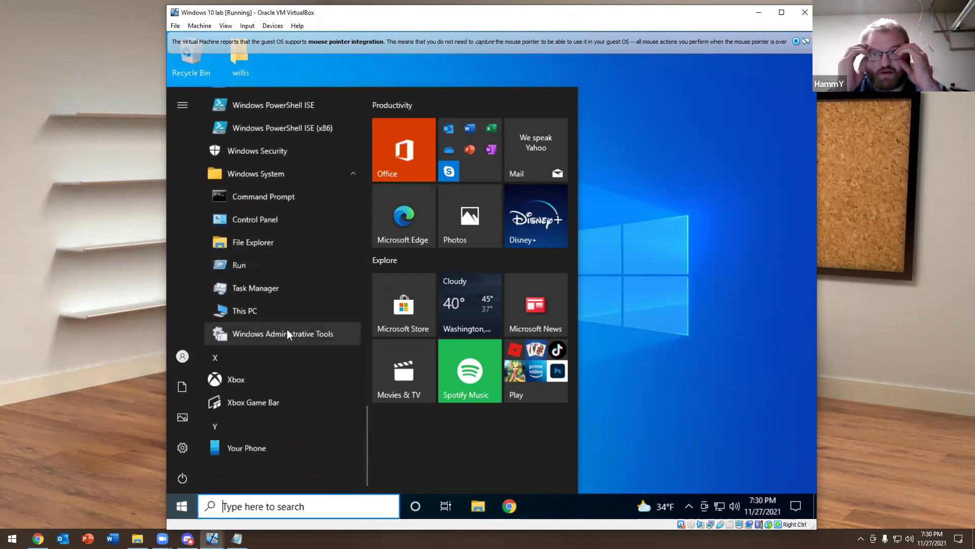
click(286, 330)
click(264, 379)
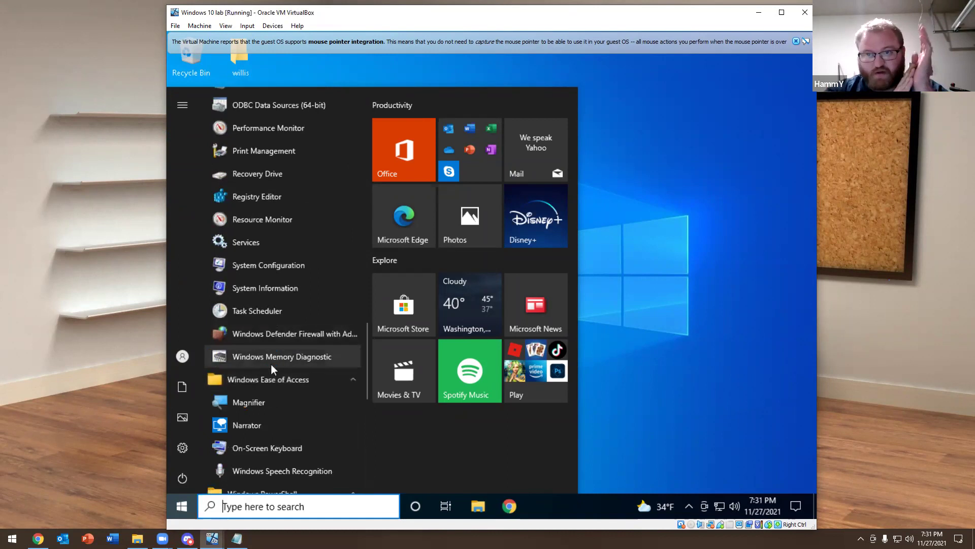
scroll(274, 335, up, 6)
scroll(277, 313, up, 1)
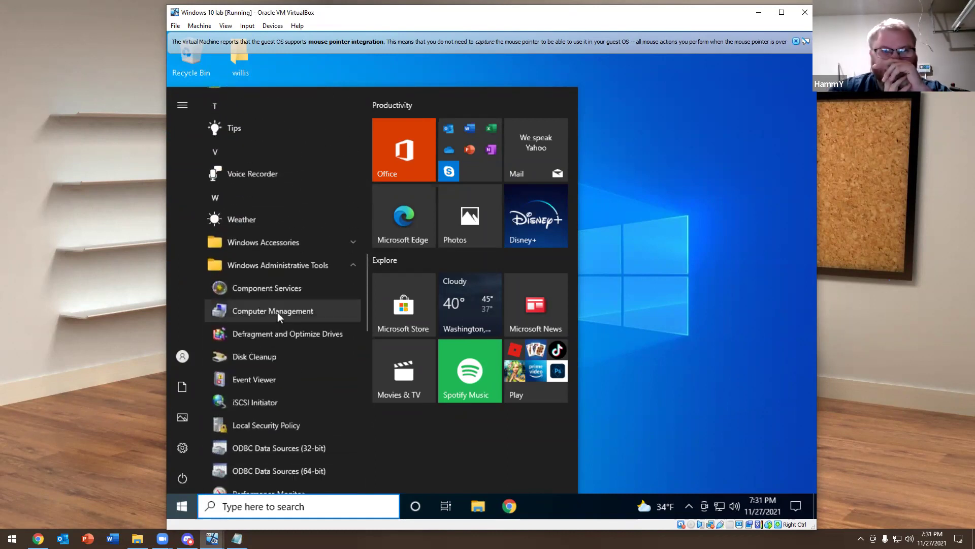
click(263, 242)
scroll(286, 310, down, 5)
scroll(291, 338, up, 12)
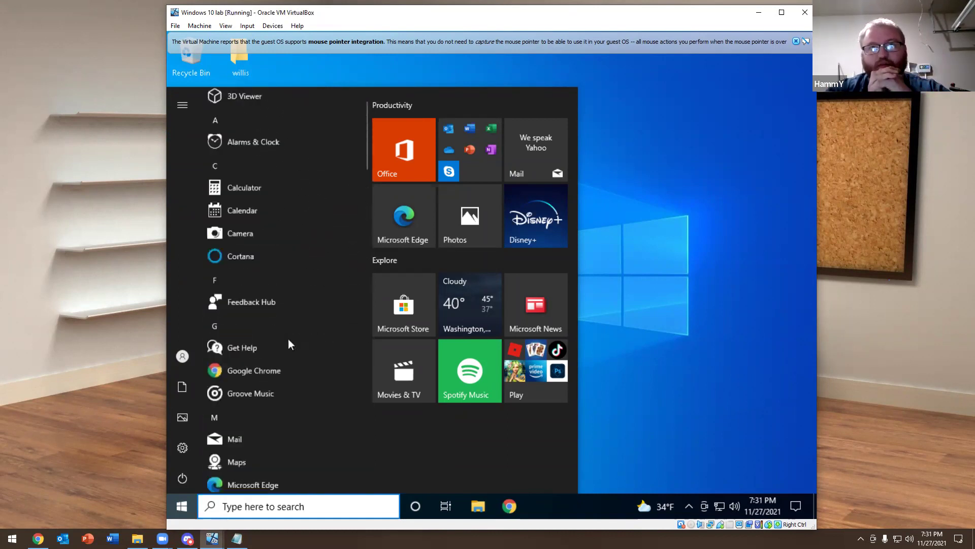
scroll(291, 344, down, 7)
scroll(288, 340, down, 9)
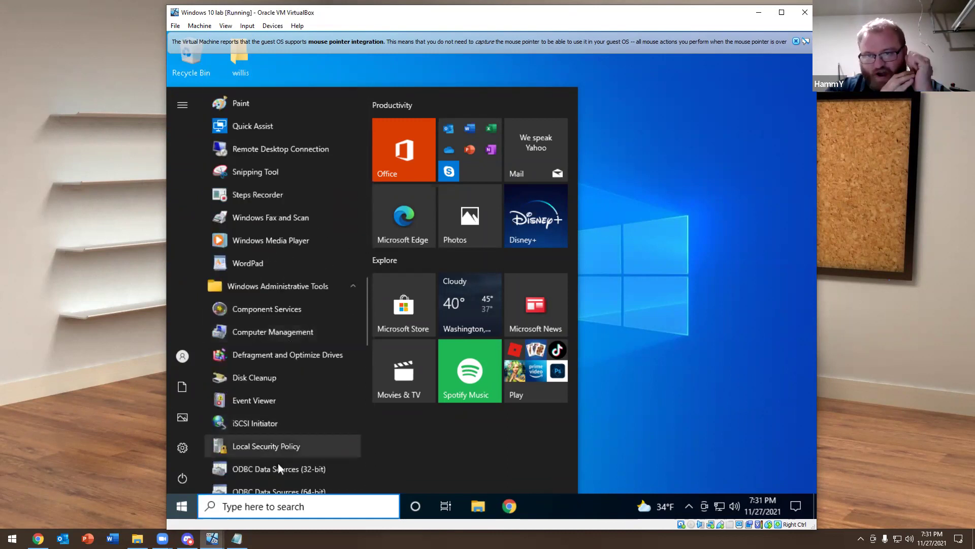
click(249, 505)
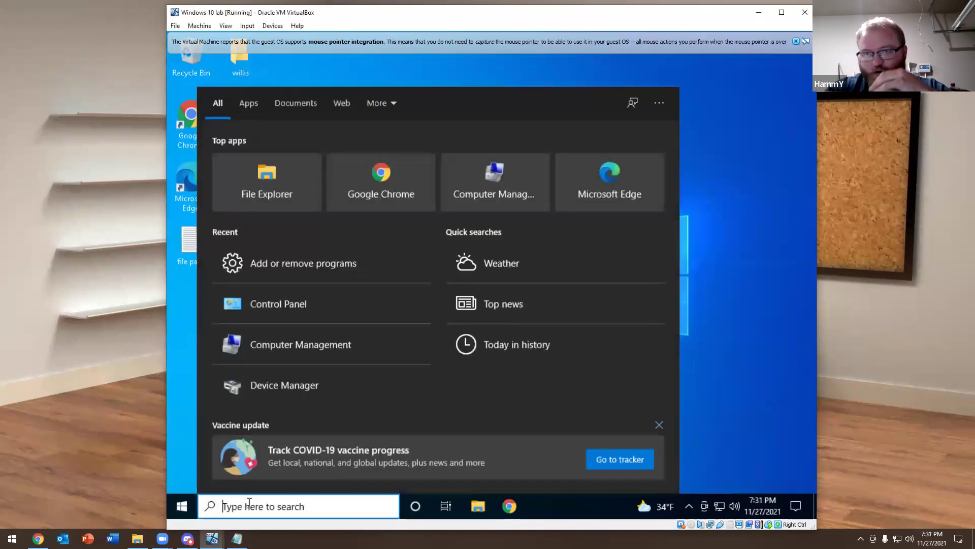
Search 'progr' to reach Optional features, then install the RSAT: Active Directory Domain Services tools feature
text(progr)
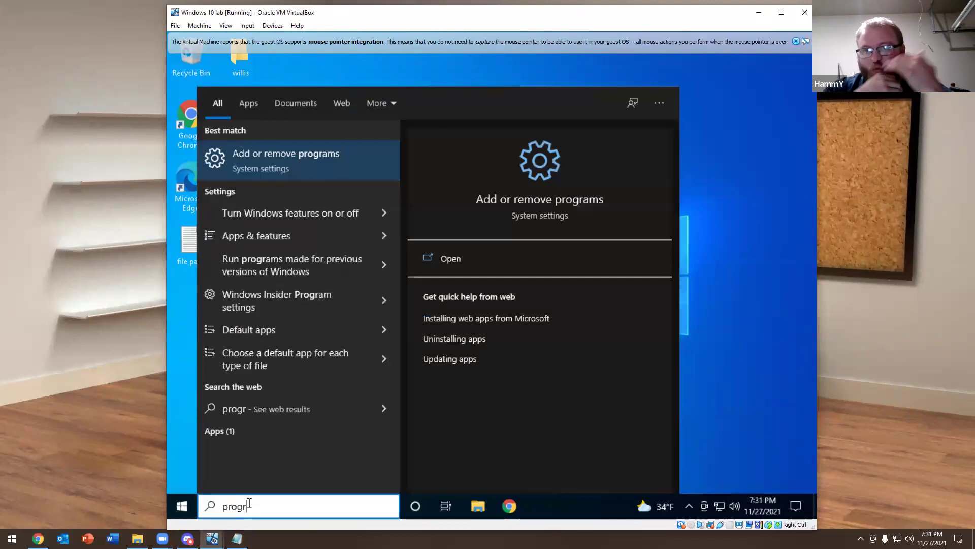
key(Return)
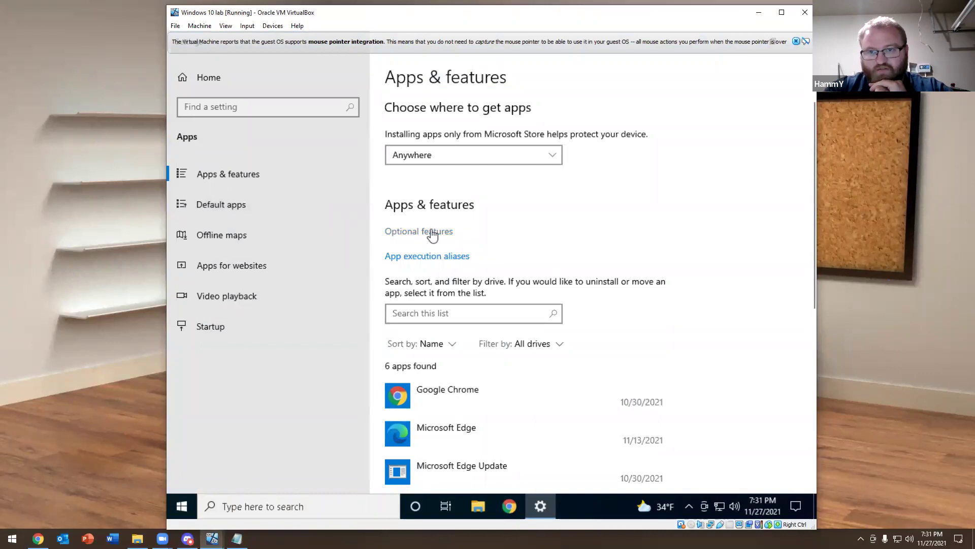
click(432, 234)
click(189, 127)
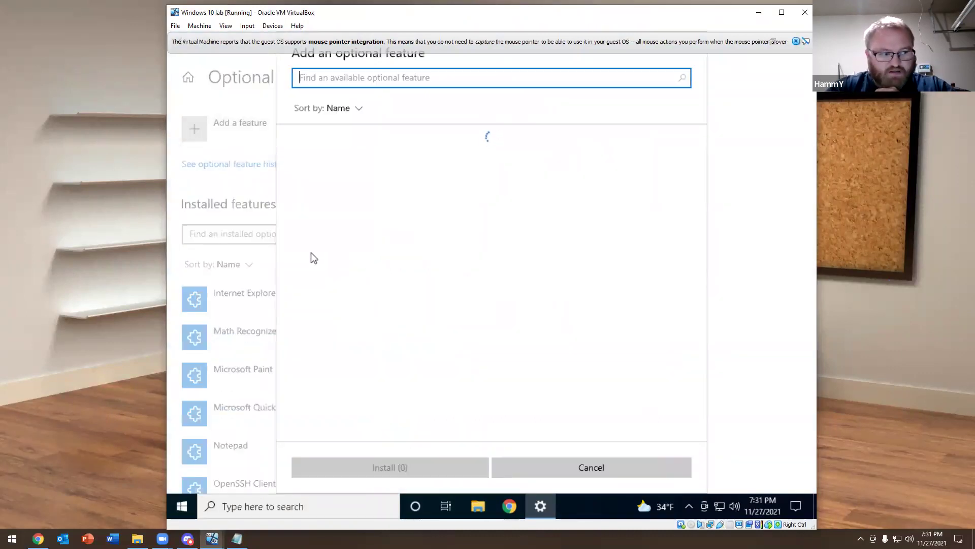
scroll(478, 266, down, 5)
scroll(503, 265, down, 15)
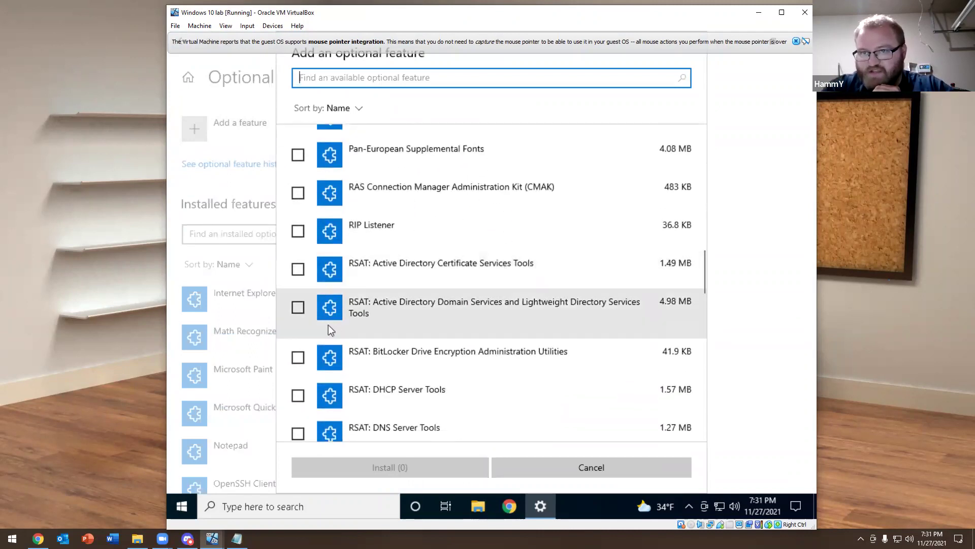
click(298, 306)
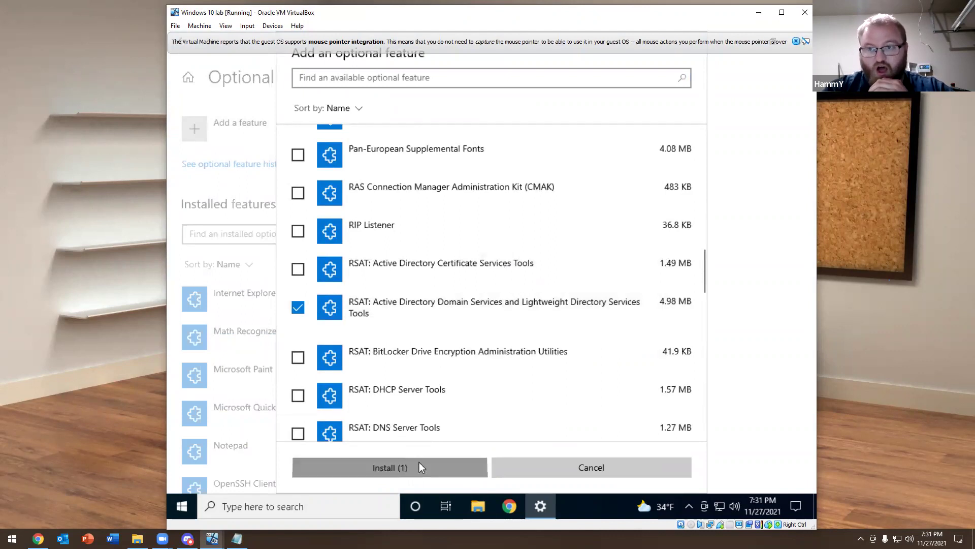
click(419, 467)
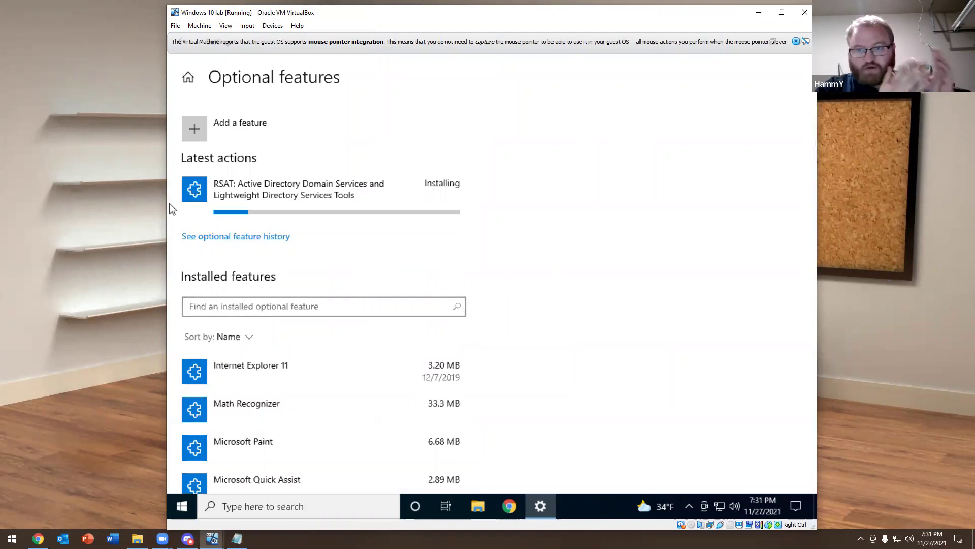
key(alt+Tab)
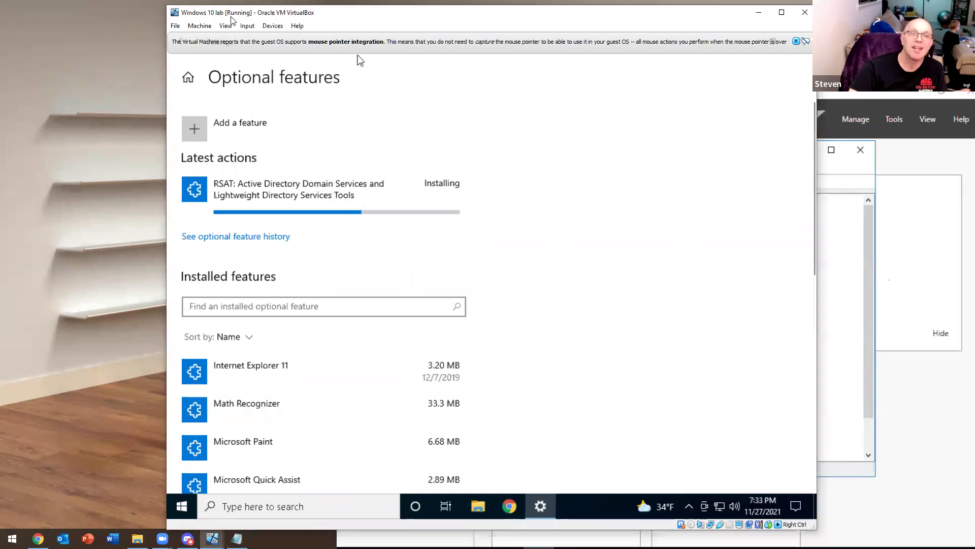
Bring the Server 2016 VM window forward and scale its display to 150%
drag(243, 15, 66, 18)
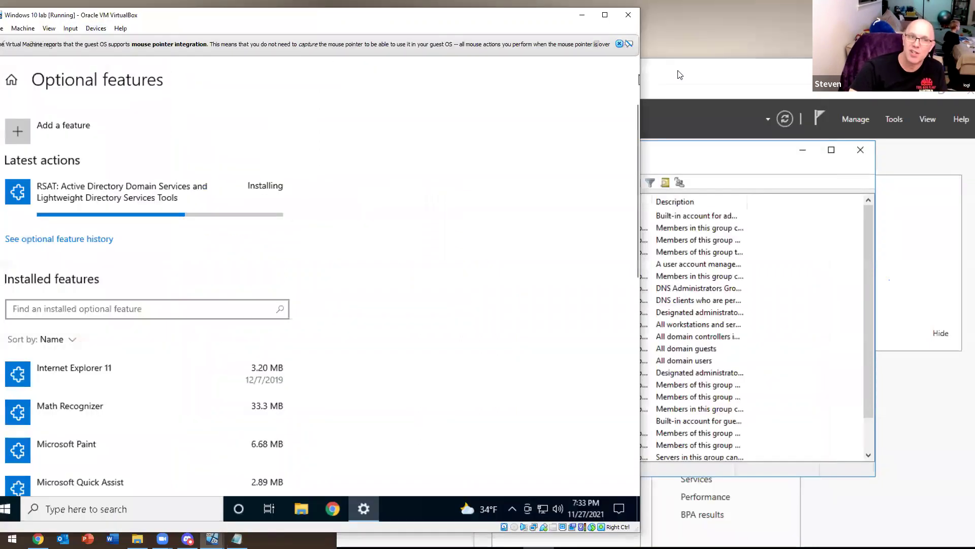
click(672, 68)
drag(401, 67, 294, 53)
click(291, 65)
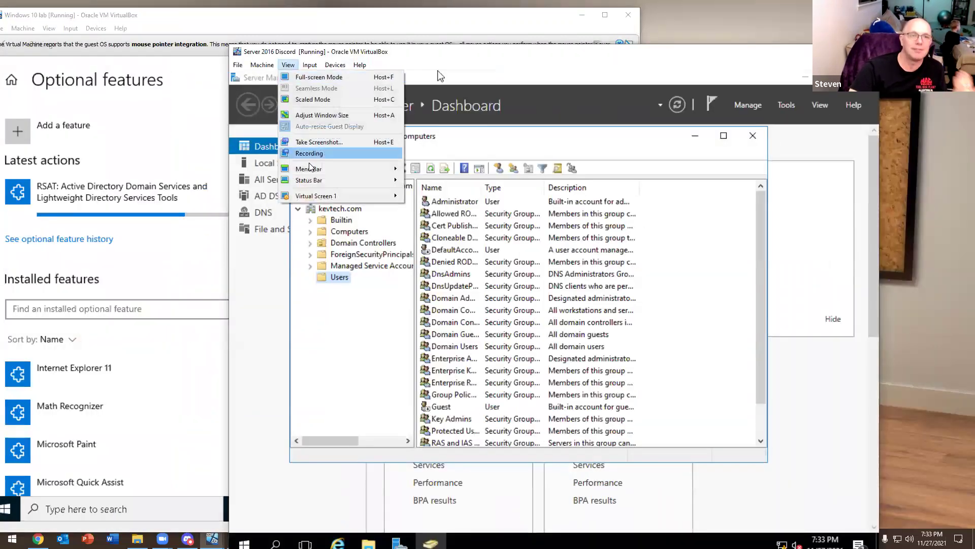
mouse_move(355, 195)
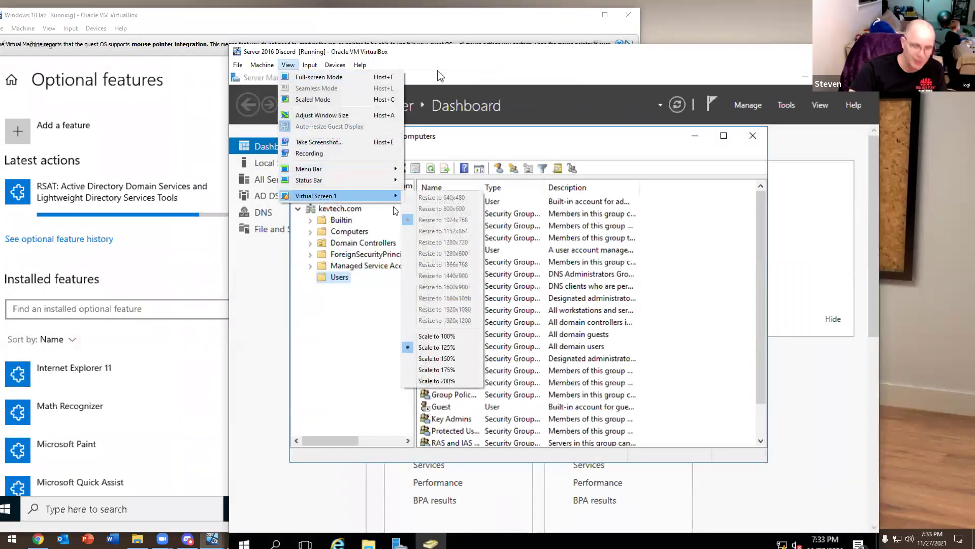
click(437, 358)
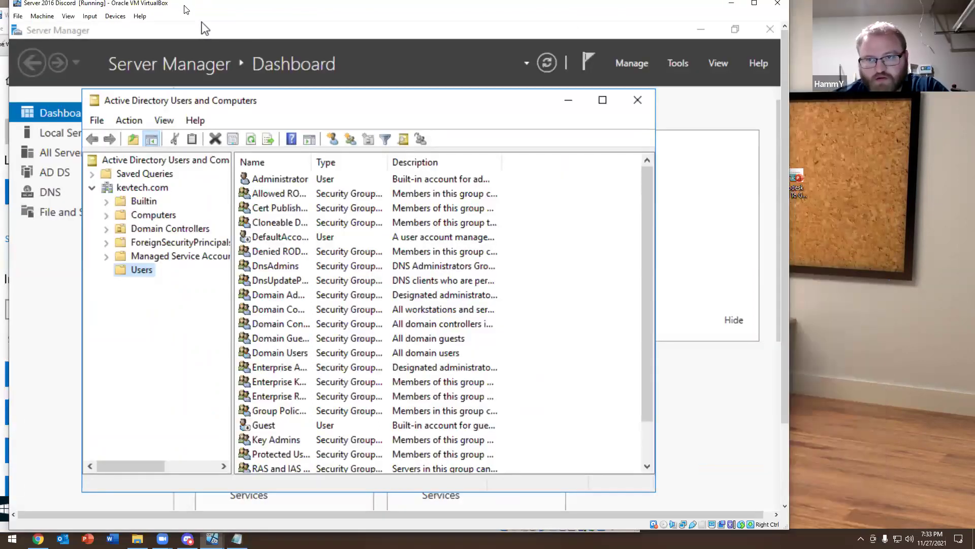
Rescale the Server 2016 display to 125% and move the Windows 10 lab window off screen
drag(186, 9, 368, 14)
click(251, 21)
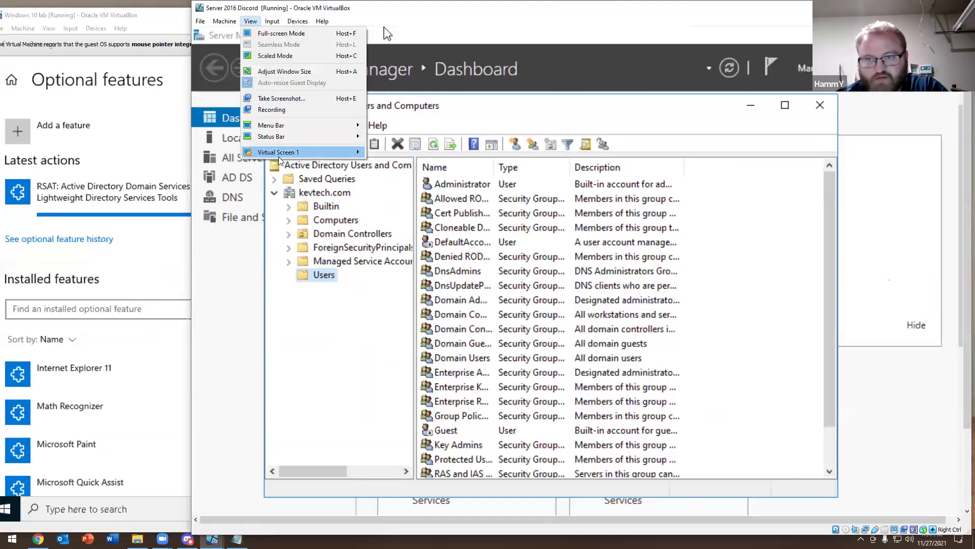
mouse_move(305, 152)
click(399, 303)
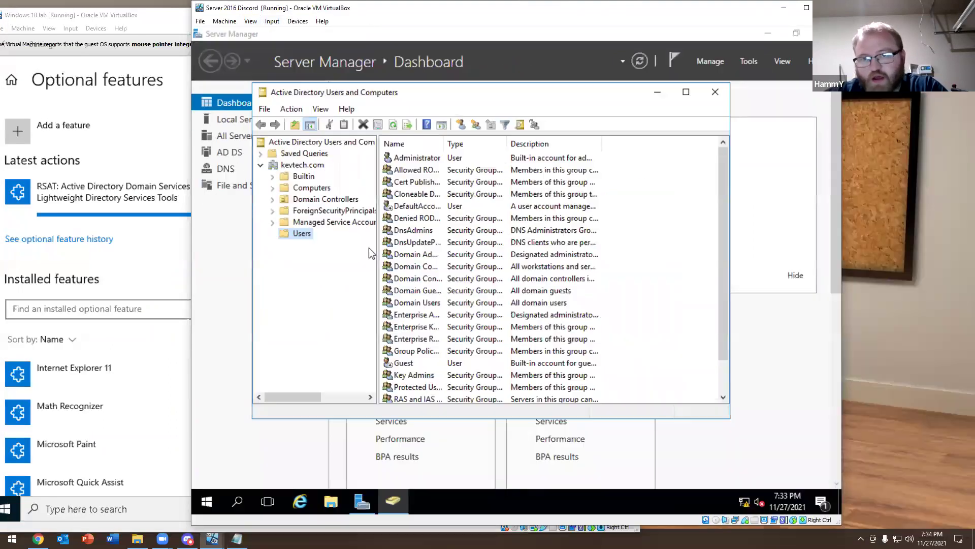
drag(121, 14, 0, 15)
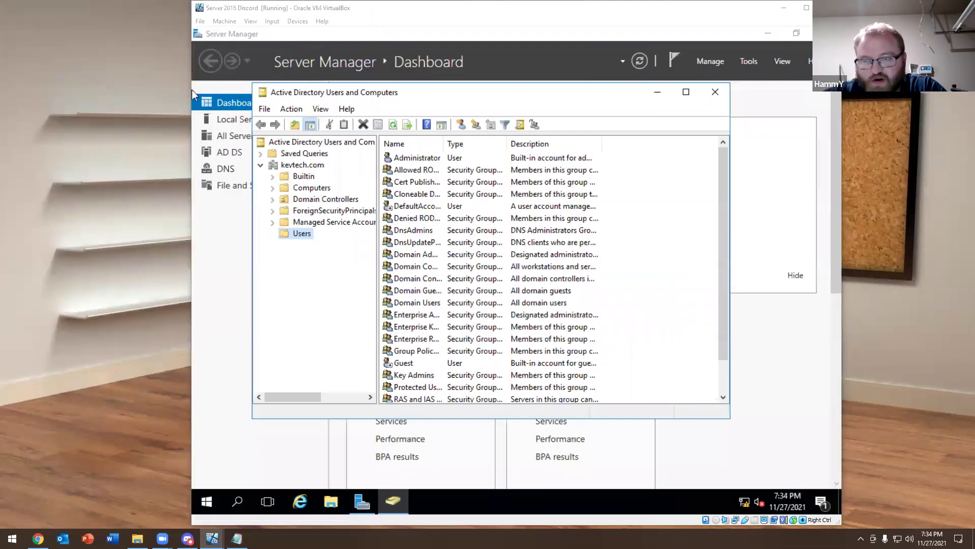
scroll(463, 254, down, 1)
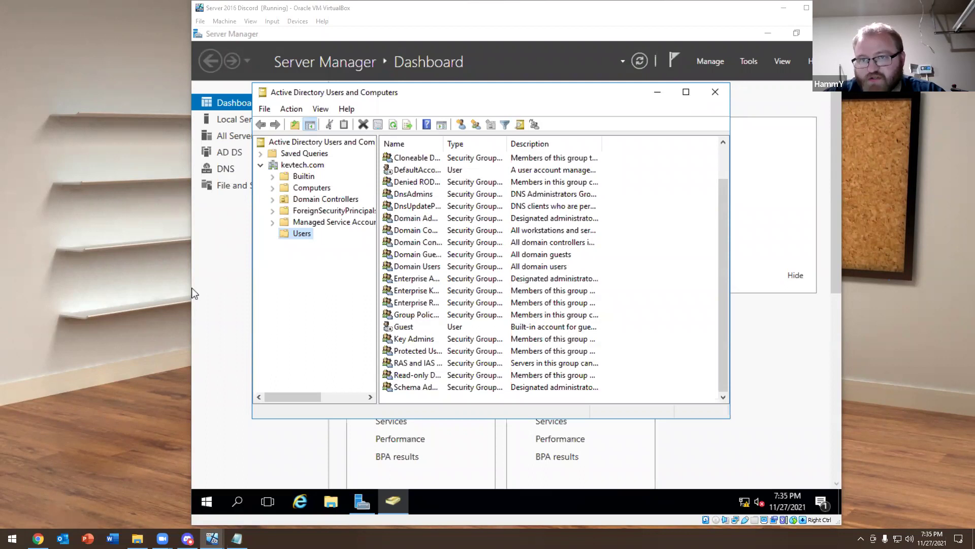
key(alt+Tab)
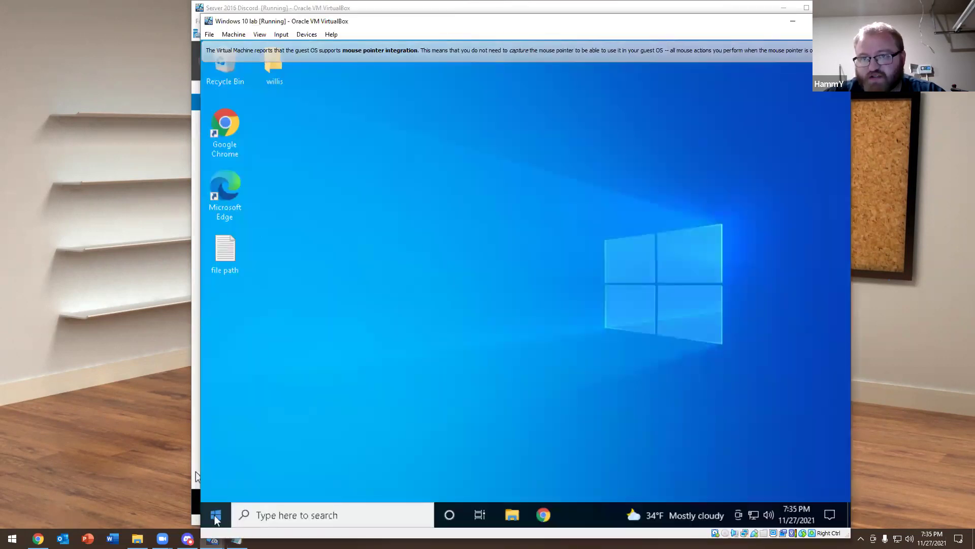
Launch Active Directory Users and Computers from Windows Administrative Tools, dismiss the domain error, and browse Saved Queries
click(216, 516)
scroll(293, 319, down, 15)
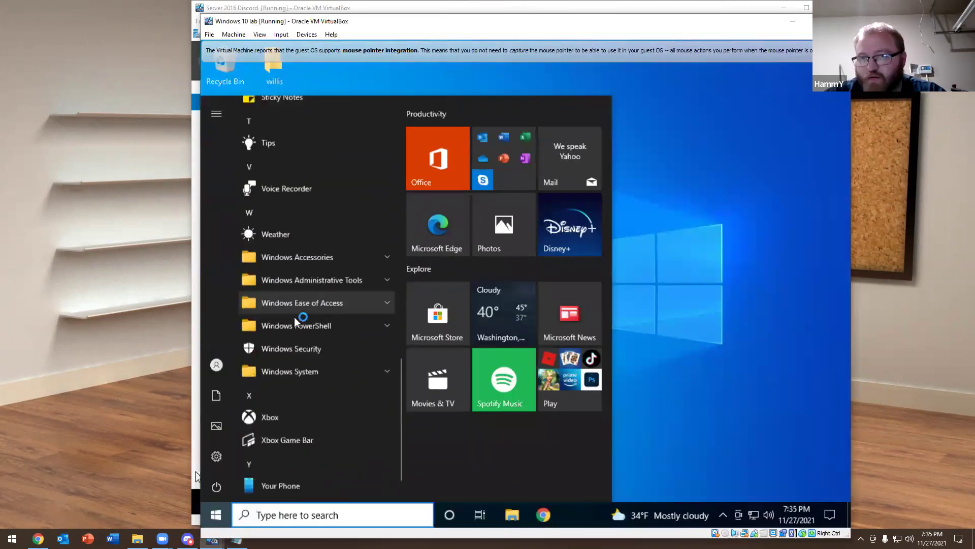
click(314, 252)
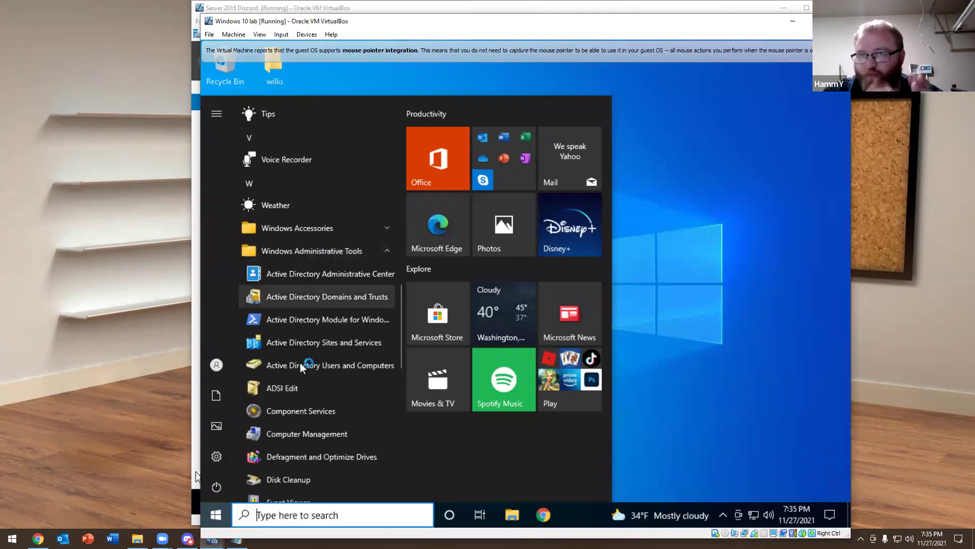
click(324, 364)
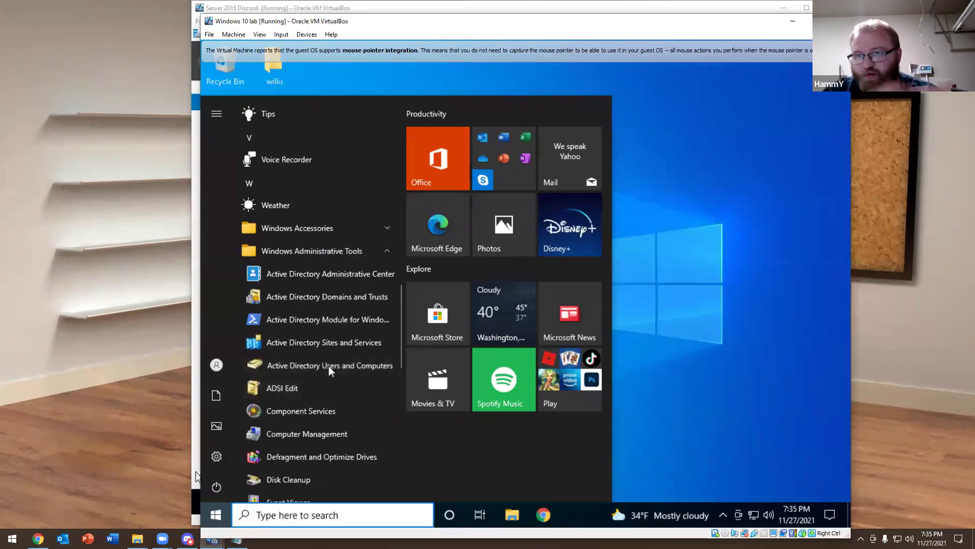
click(500, 308)
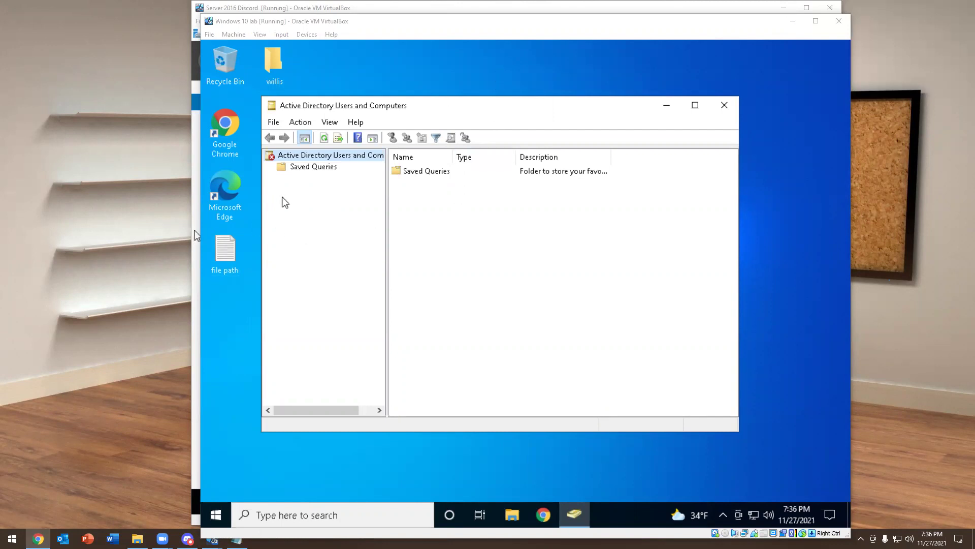
click(302, 166)
Close Active Directory Users and Computers and File Explorer in the Windows 10 guest, then minimize its VM window
click(353, 159)
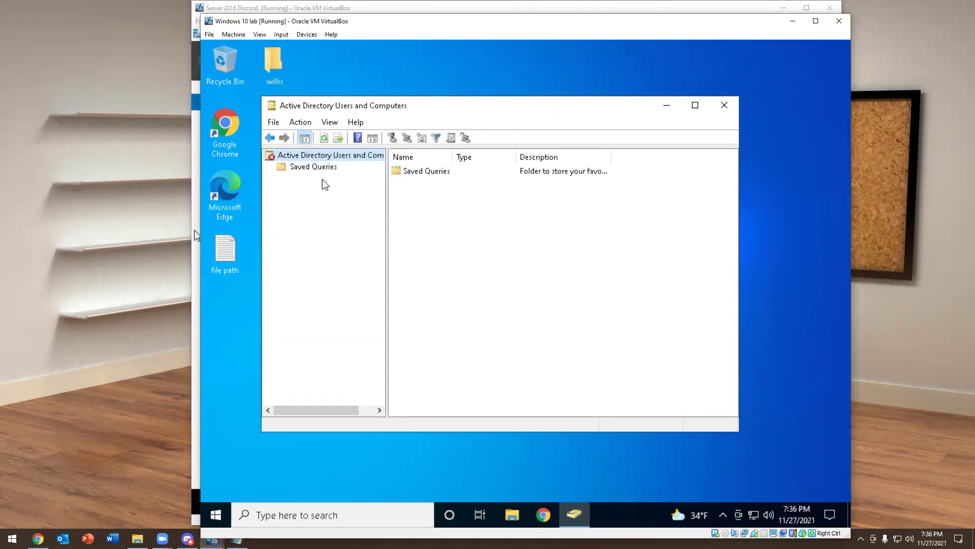
click(314, 166)
click(325, 155)
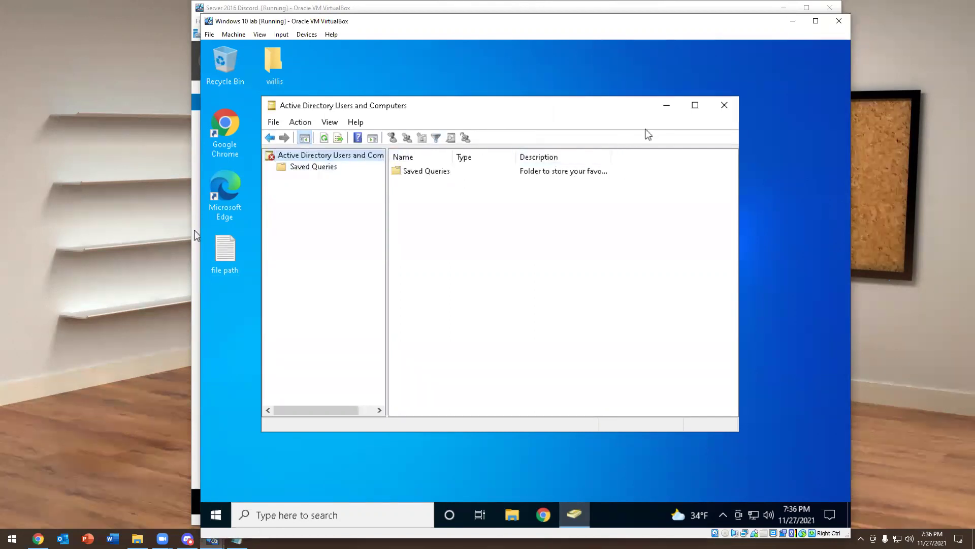
click(724, 105)
click(512, 514)
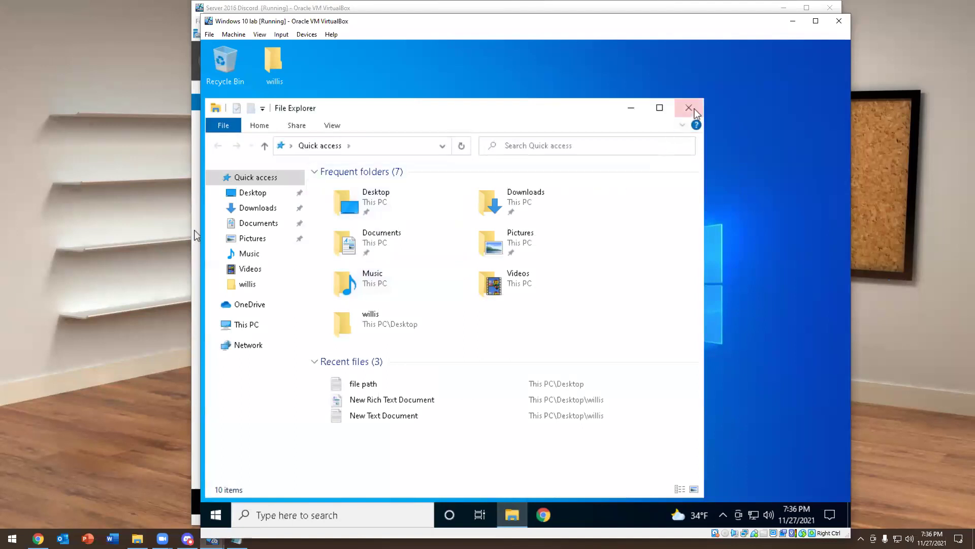
click(689, 108)
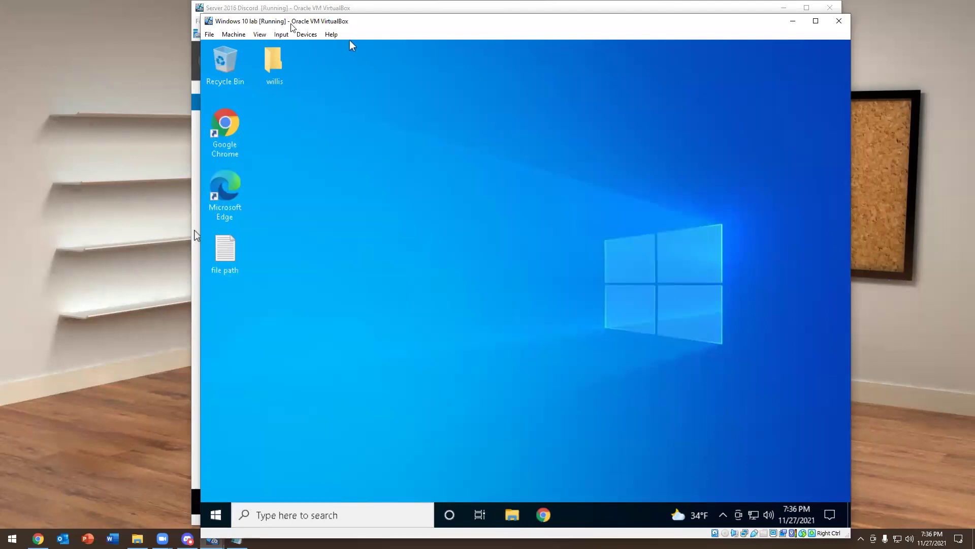
click(793, 21)
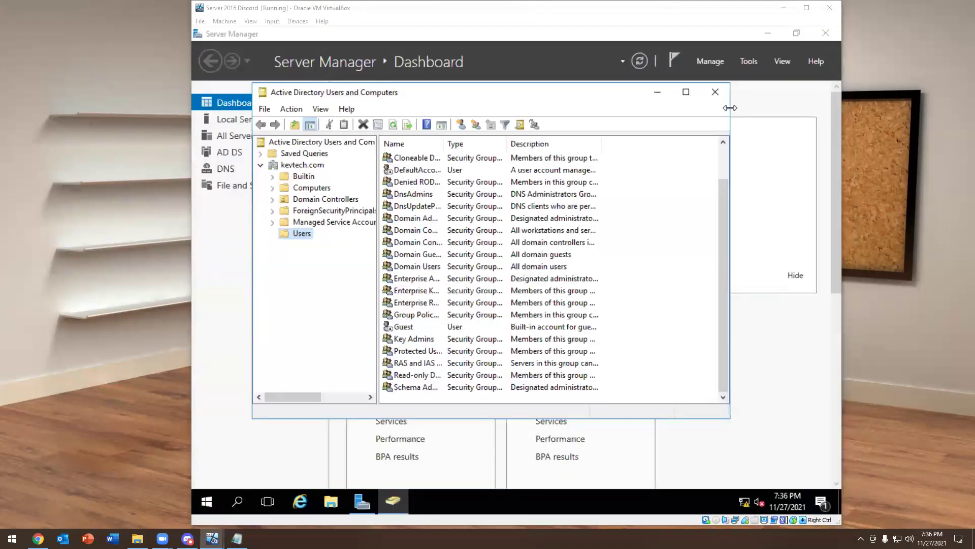
Close the server's Users and Computers console and launch Command Prompt by typing cmd in Start
click(715, 91)
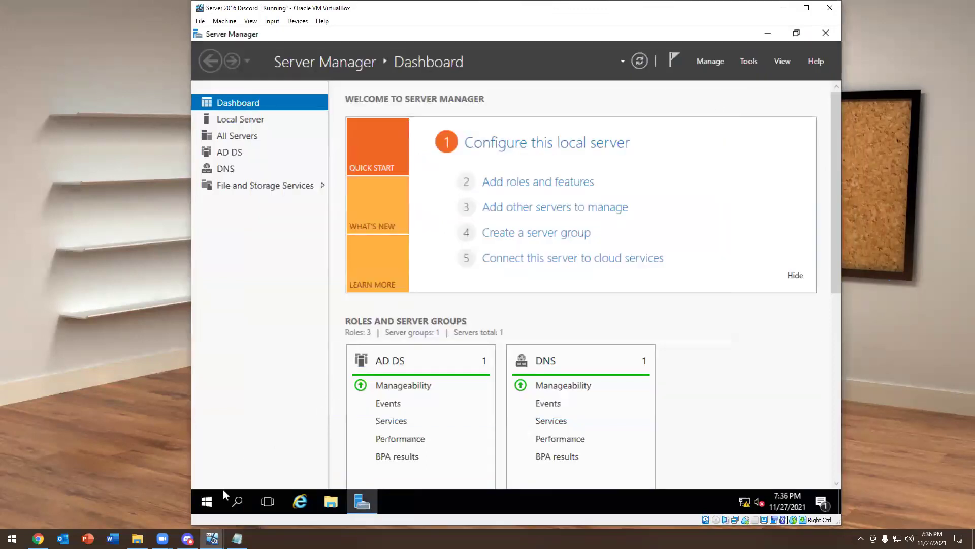
click(208, 502)
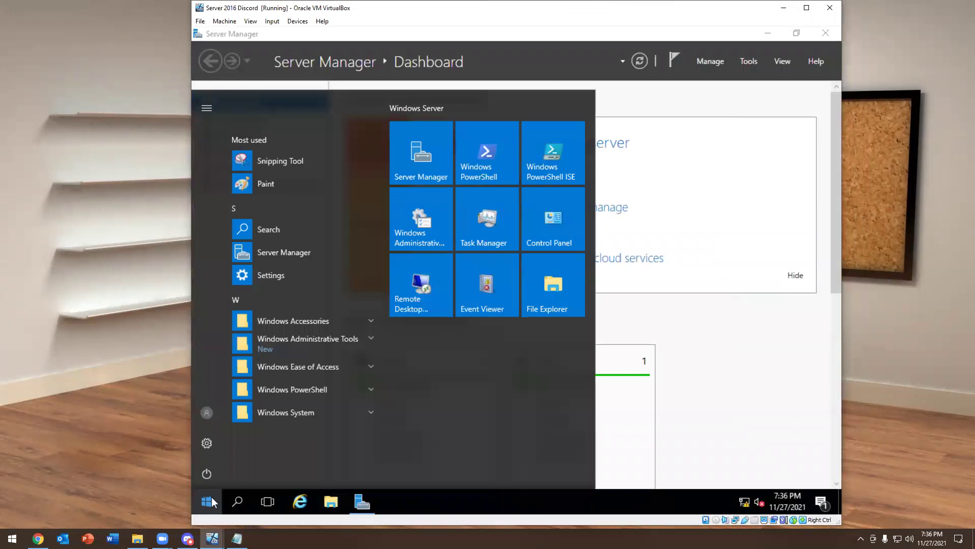
text(cmd)
key(Return)
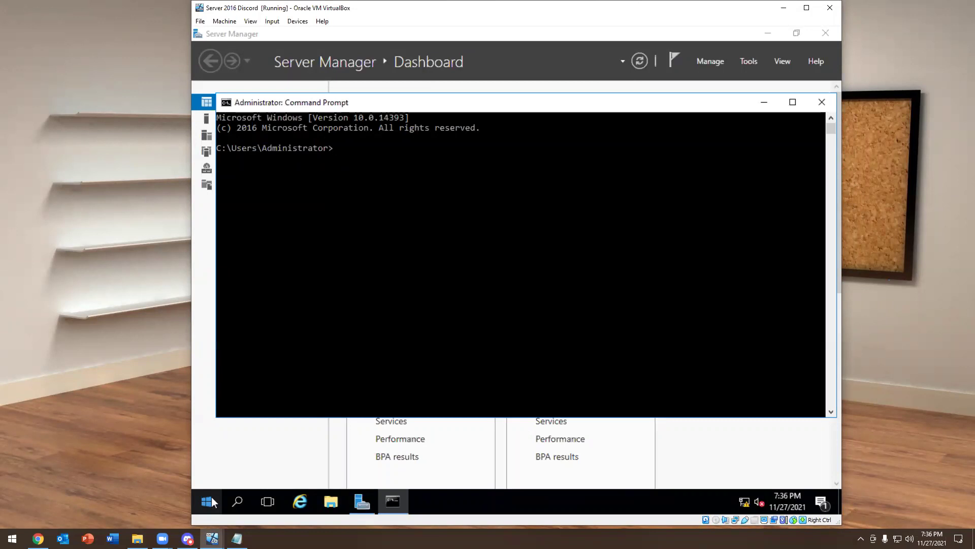
Run 'net account', review lockout threshold Never with 30-minute duration and window, then close Command Prompt
text(net accounts)
key(Return)
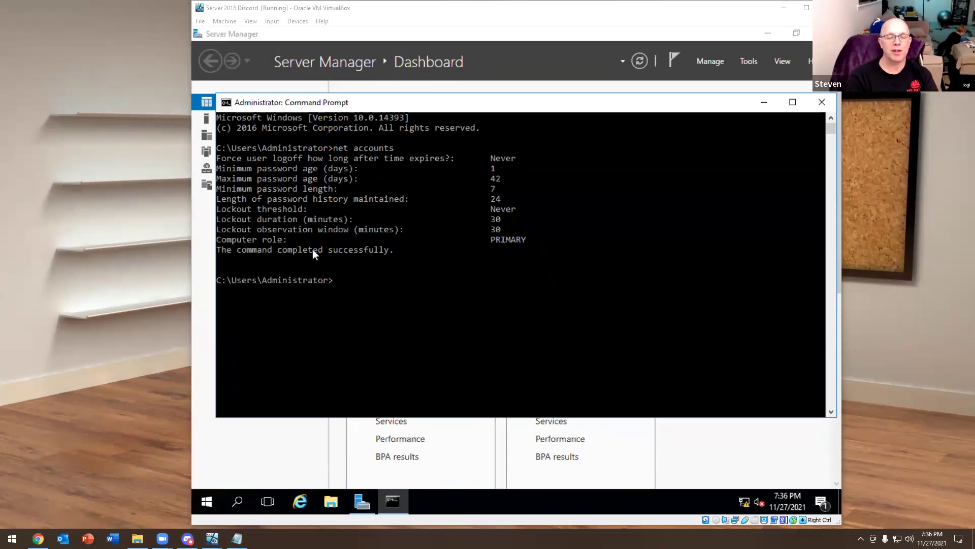
drag(308, 168, 249, 185)
click(503, 178)
click(249, 185)
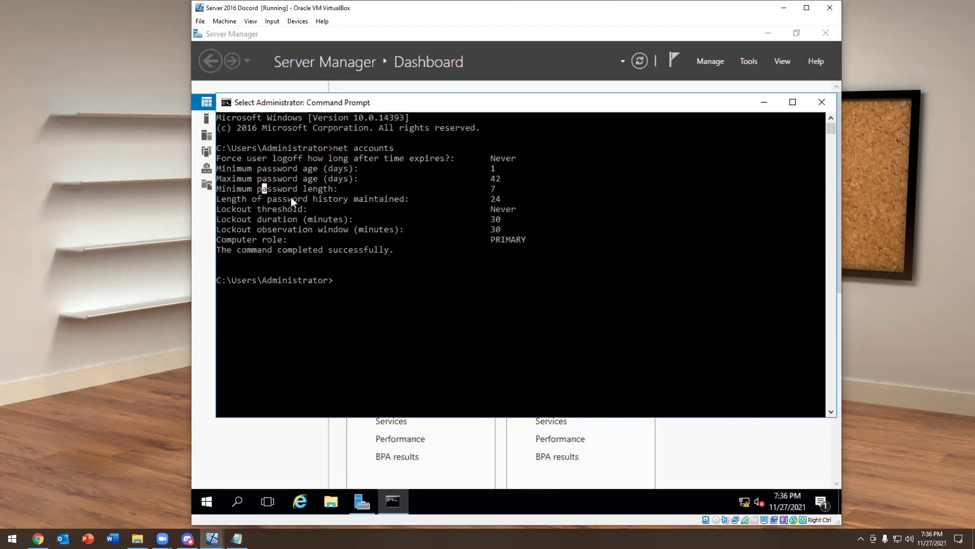
click(486, 235)
click(822, 102)
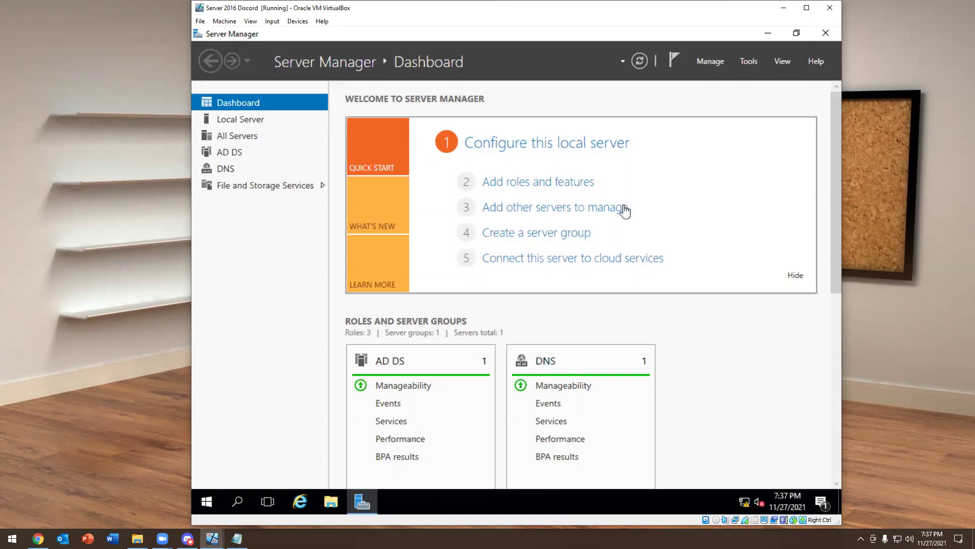
Launch Group Policy Management maximized and expand kevtech.com down to the Default Domain Policy link
click(751, 61)
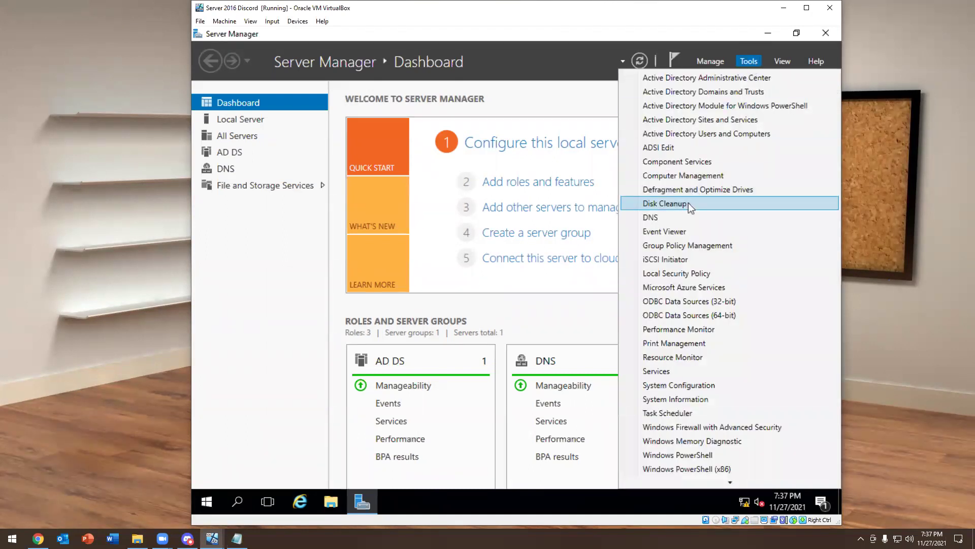
click(683, 246)
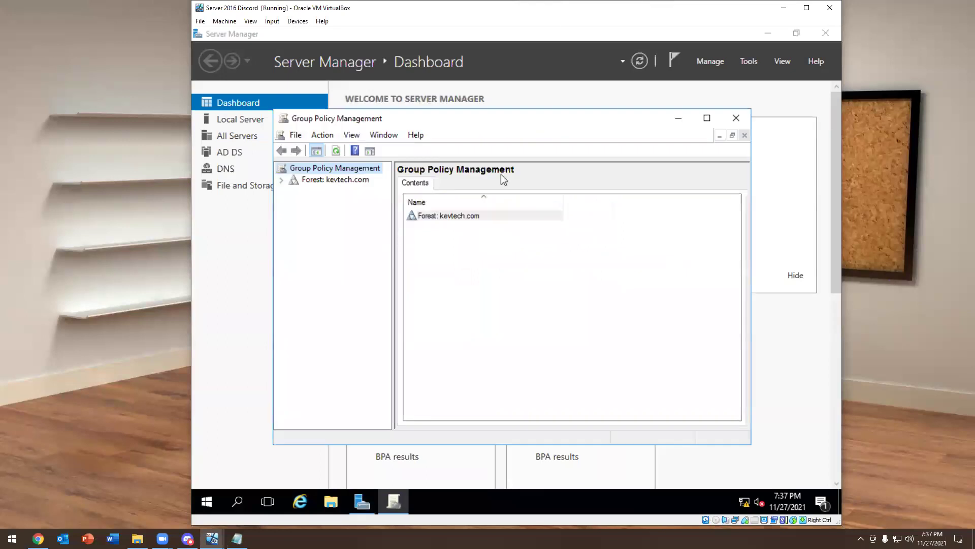
click(706, 117)
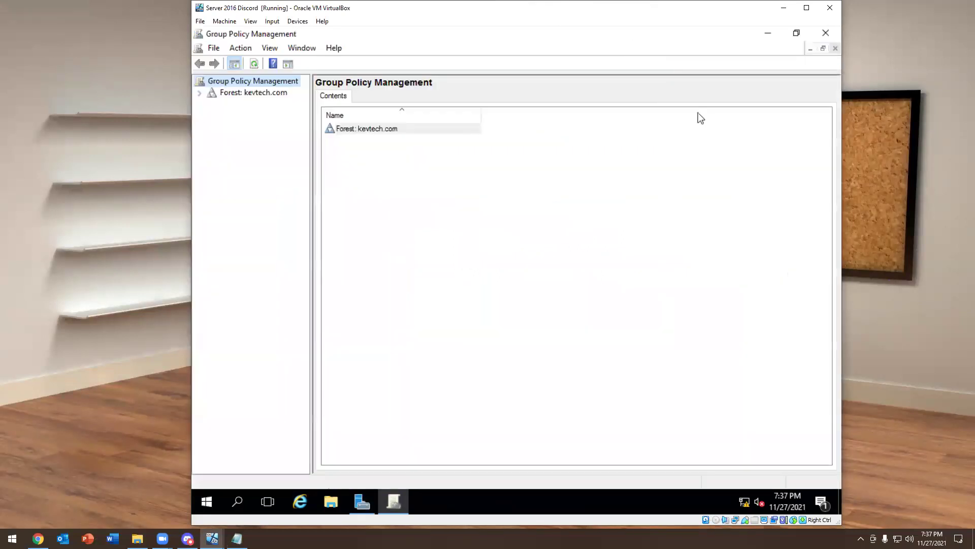
click(199, 92)
click(211, 104)
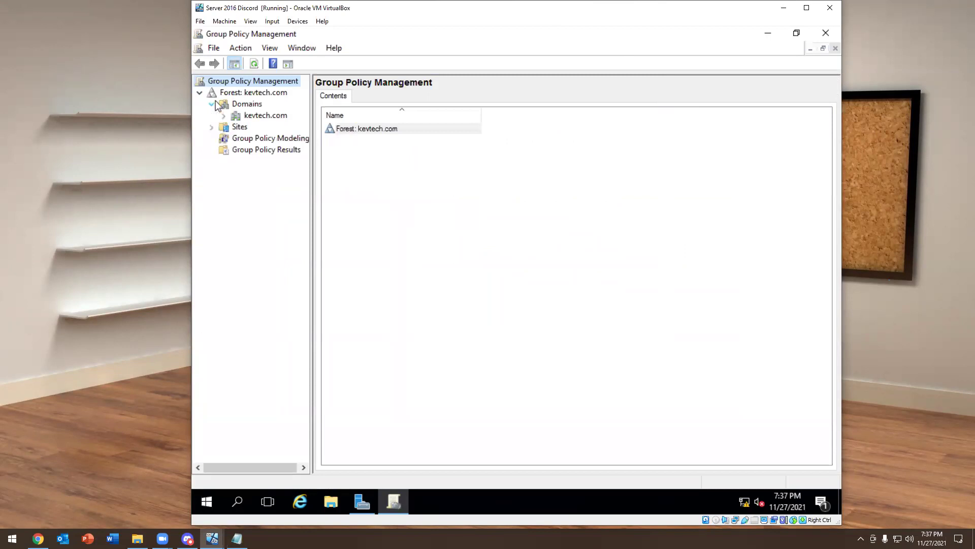
click(223, 115)
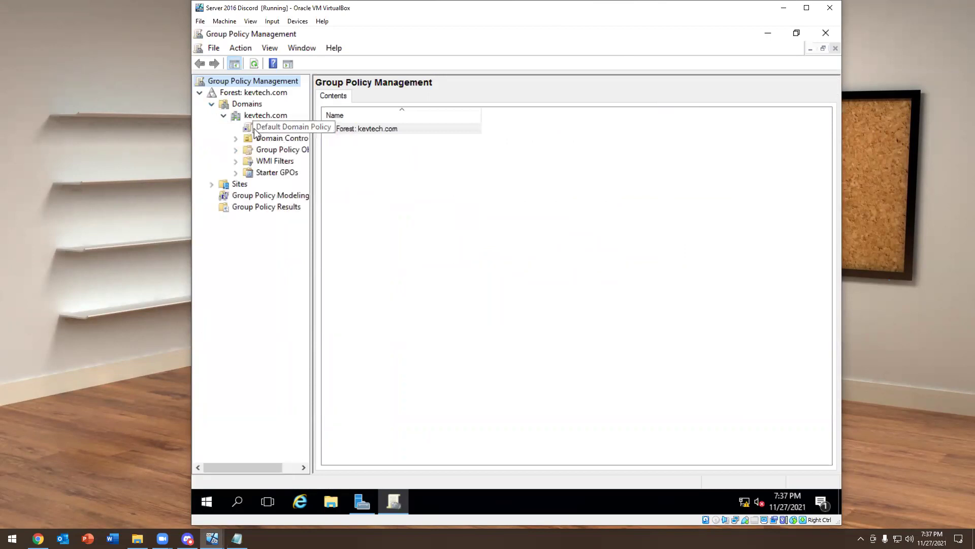
click(272, 129)
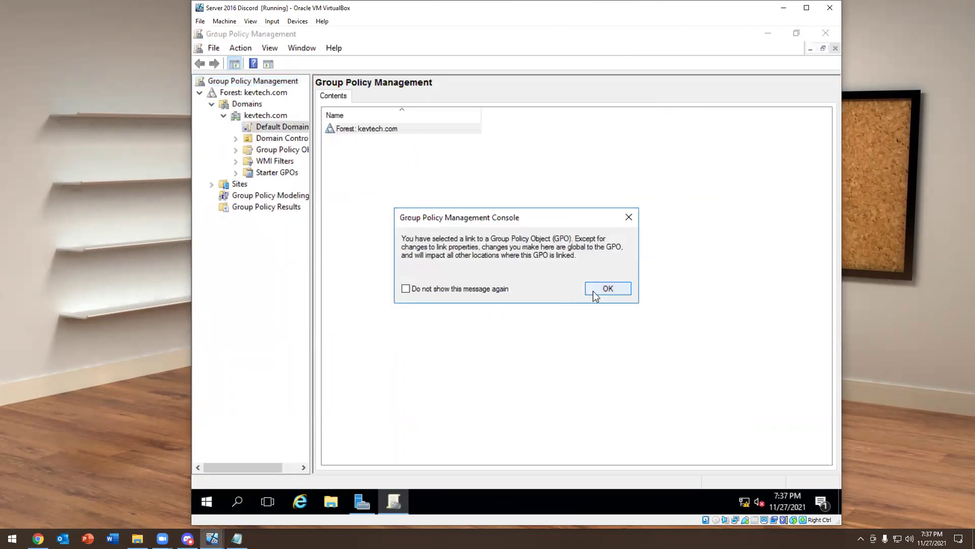
click(593, 293)
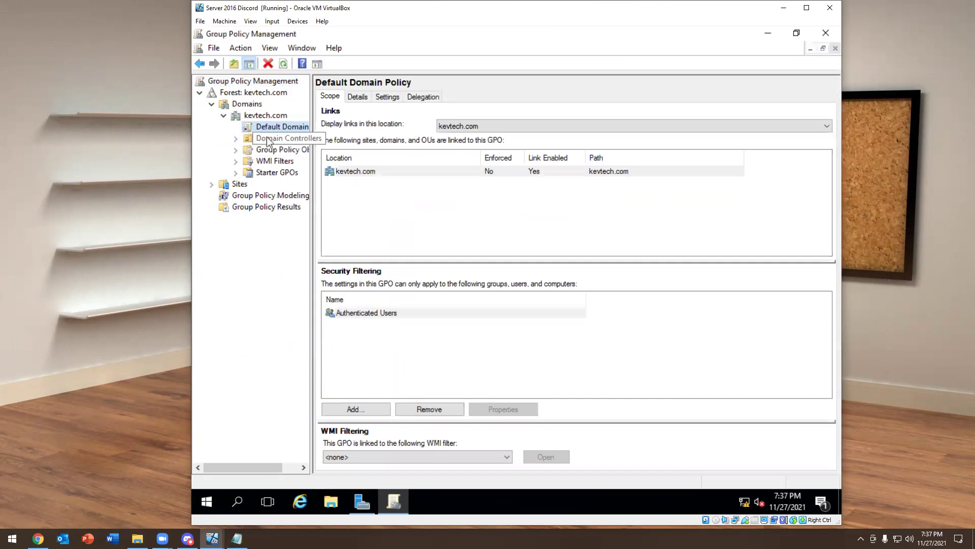
Expand Domain Controllers, Group Policy Objects and WMI Filters, widening the tree to view the GPOs
click(236, 138)
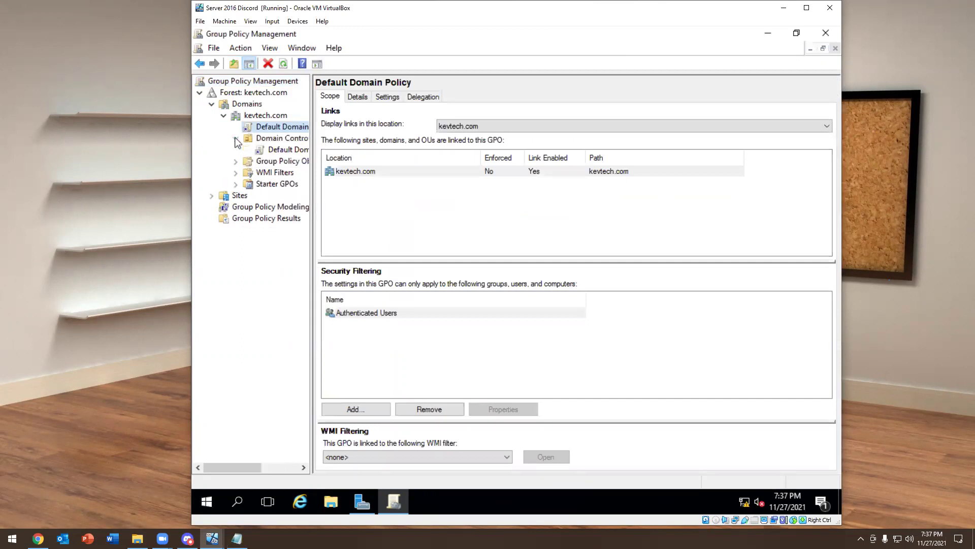
click(236, 162)
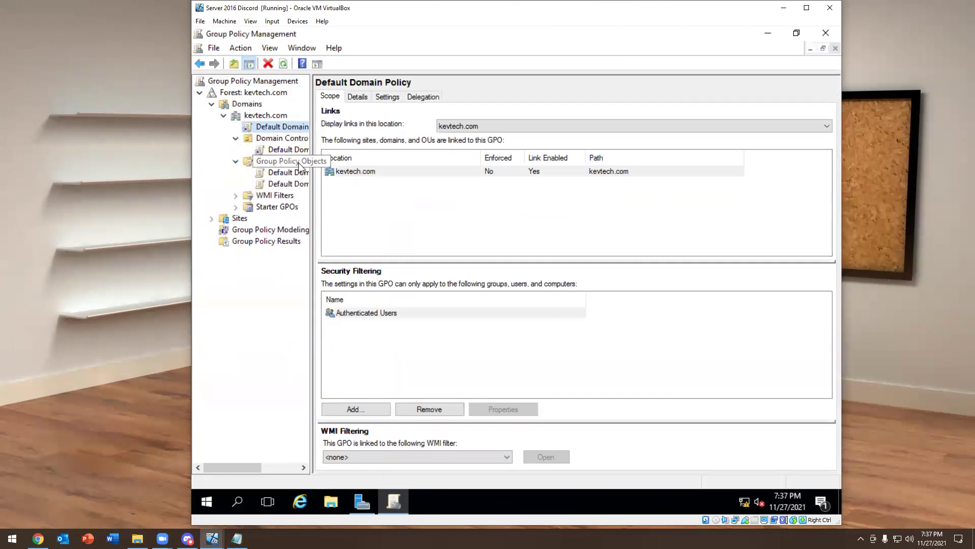
click(313, 183)
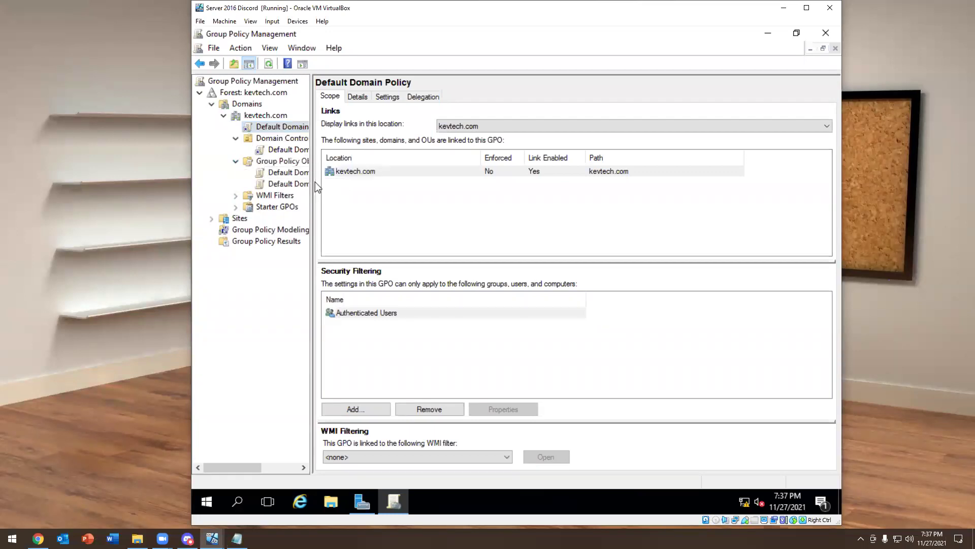
drag(315, 187, 375, 188)
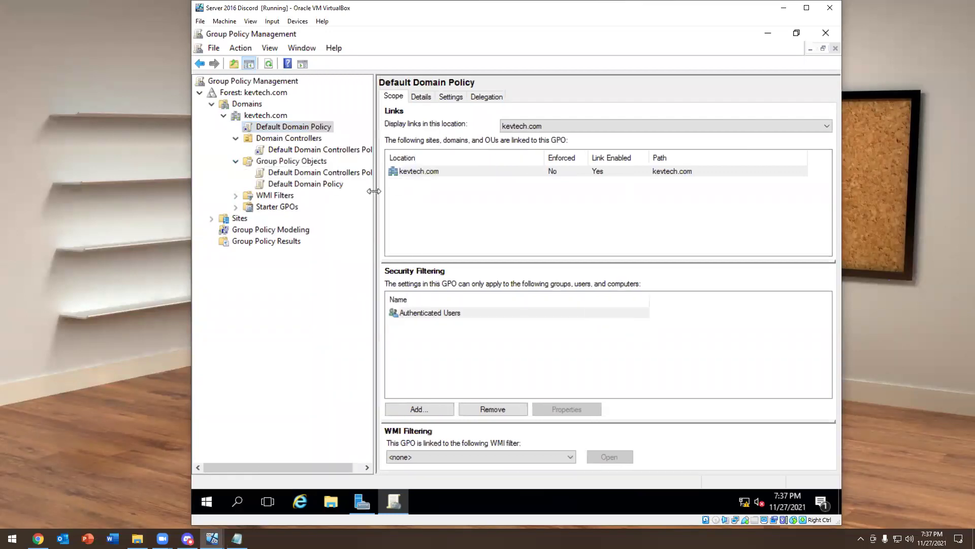
click(235, 195)
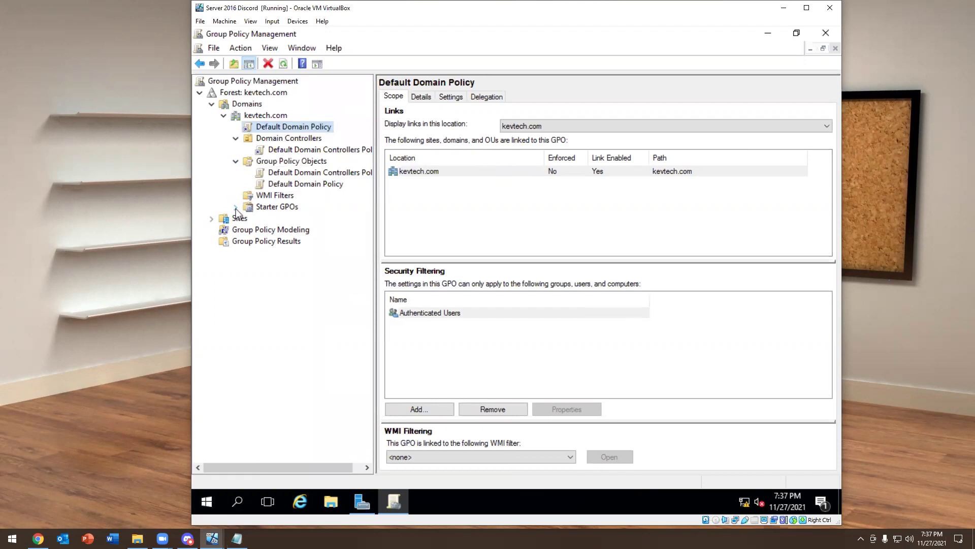
click(310, 173)
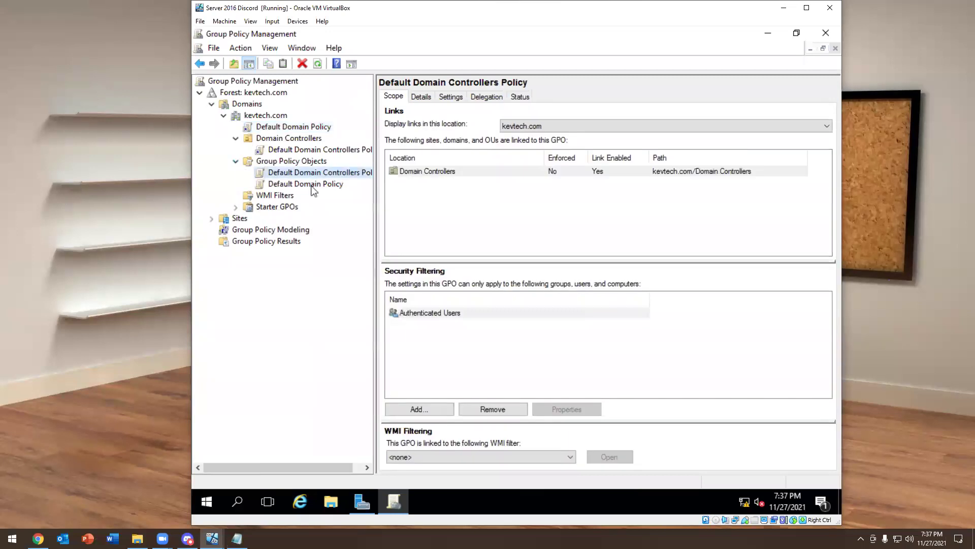
click(310, 183)
click(323, 151)
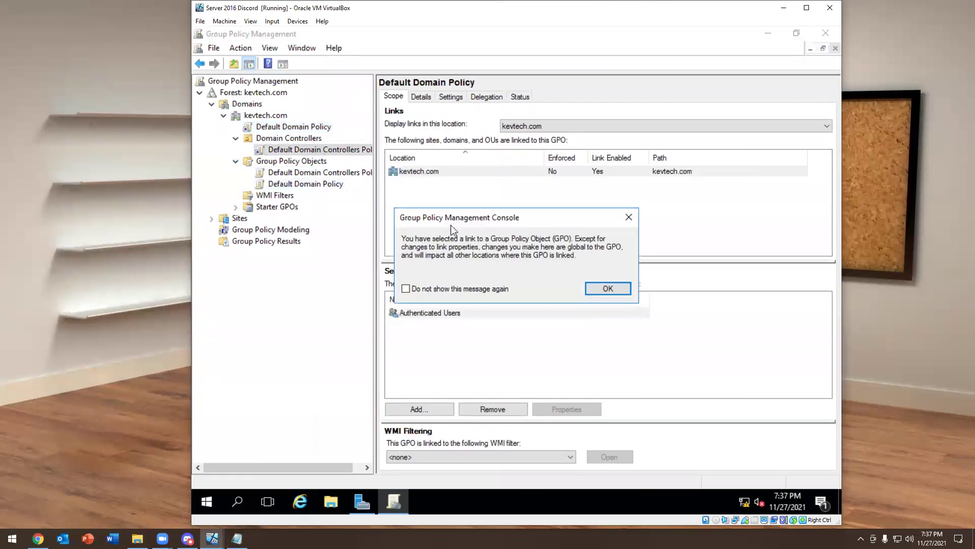
click(608, 288)
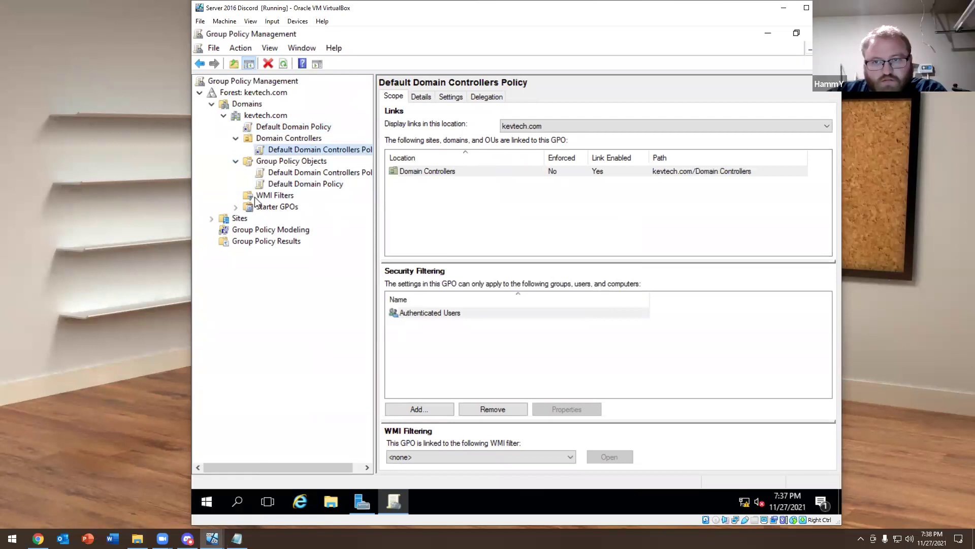
Select the Default Domain Controllers Policy GPO under Group Policy Objects to show its details
click(293, 127)
click(611, 288)
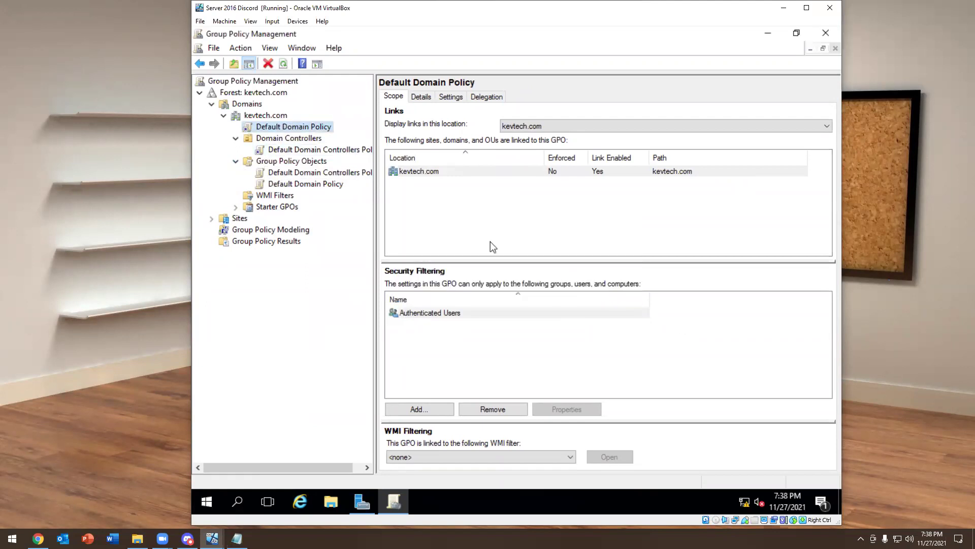
click(300, 151)
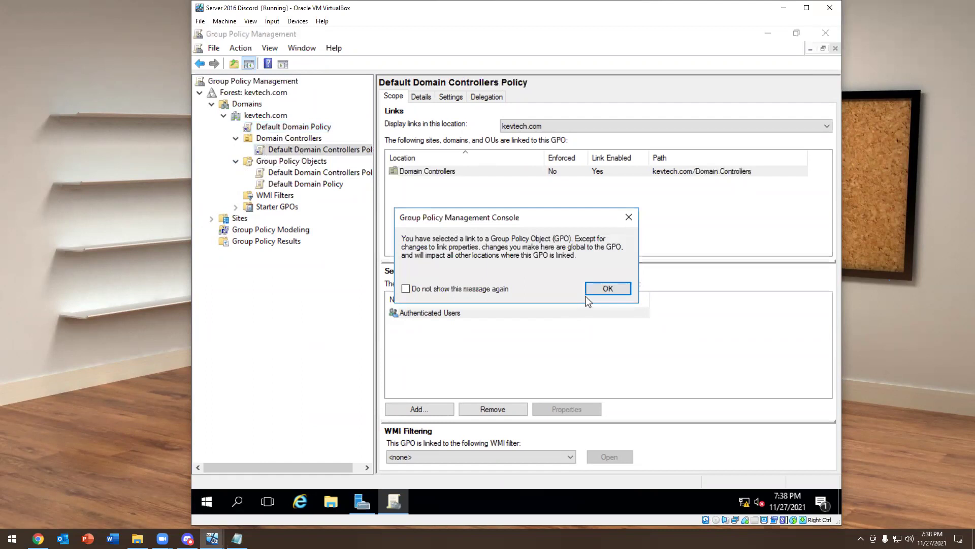
click(589, 293)
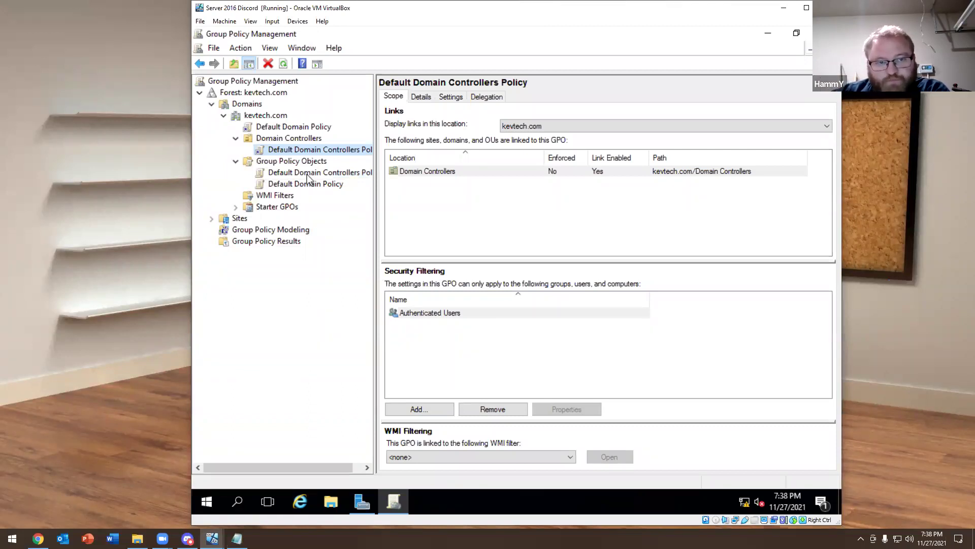
click(294, 152)
key(Escape)
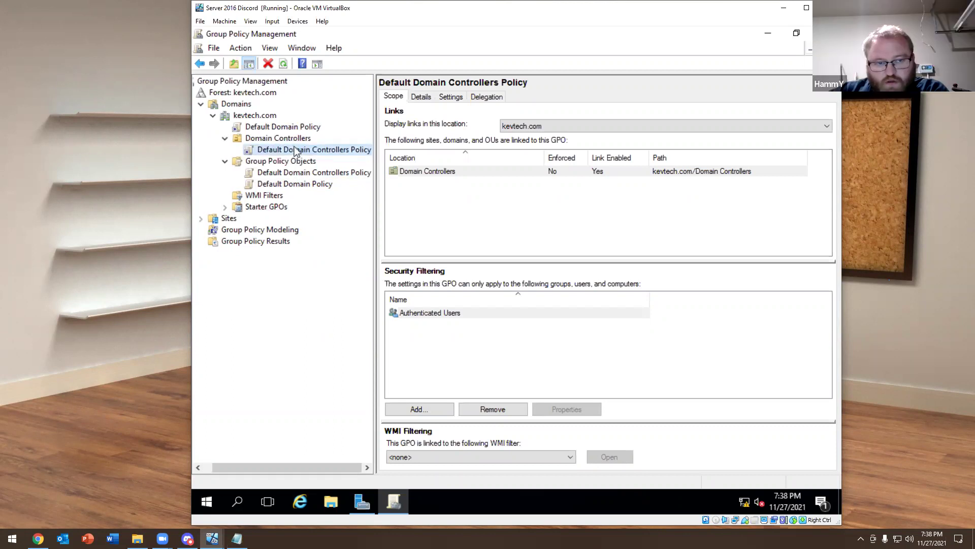
click(283, 173)
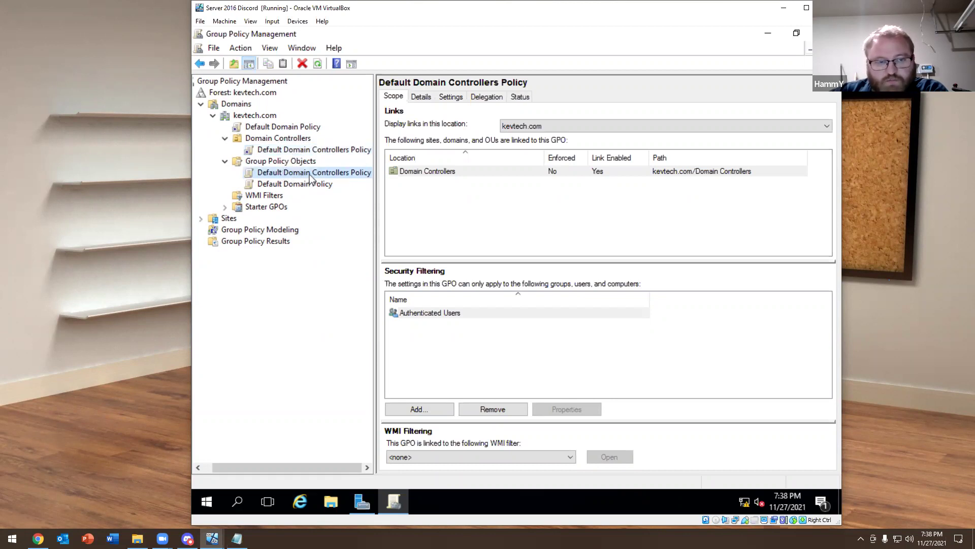
click(300, 185)
click(299, 174)
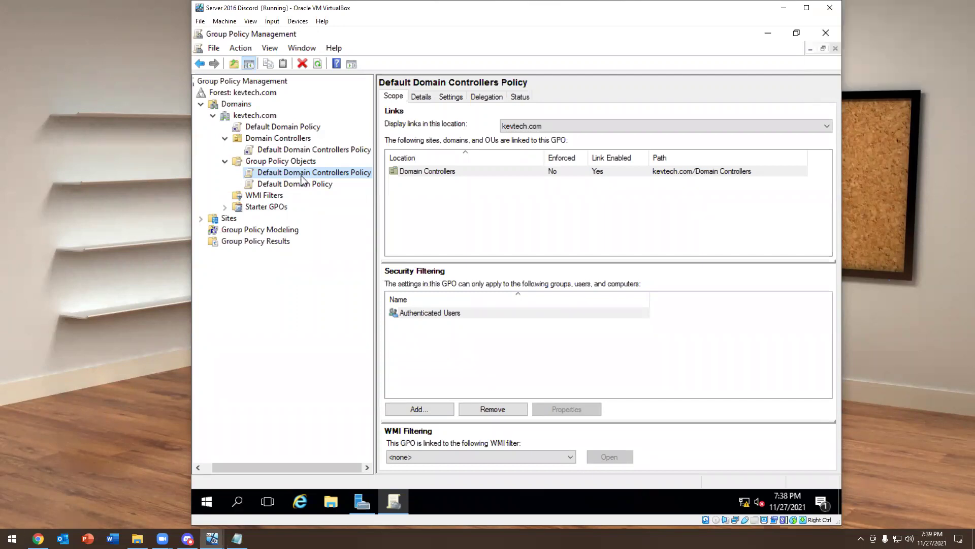
right_click(301, 177)
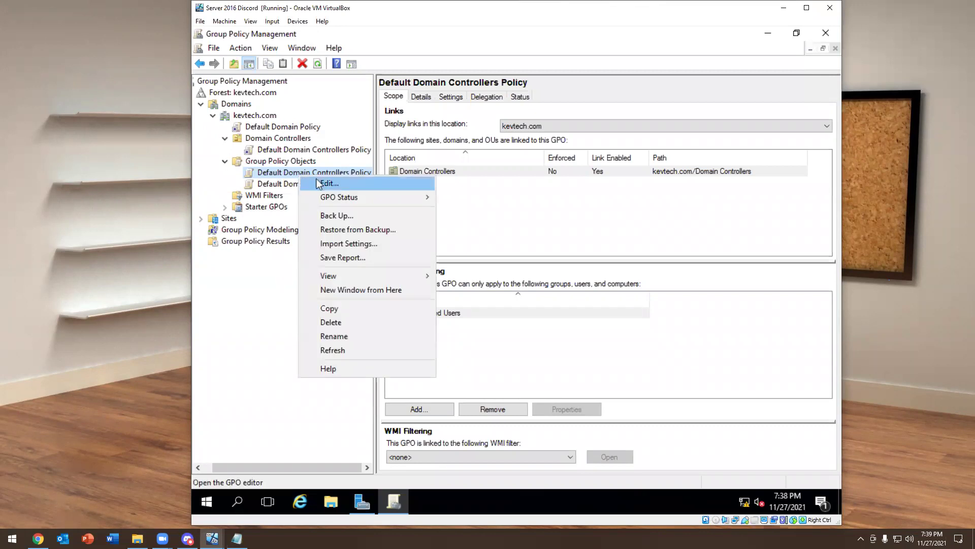
Edit Default Domain Controllers Policy and navigate to Computer Configuration's Account Policies > Account Lockout Policy
click(320, 183)
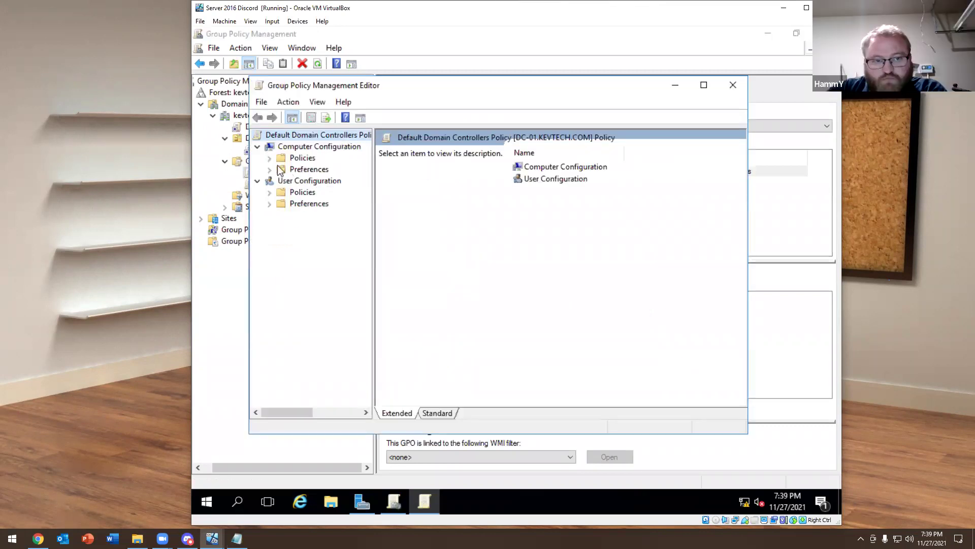
click(269, 158)
click(281, 193)
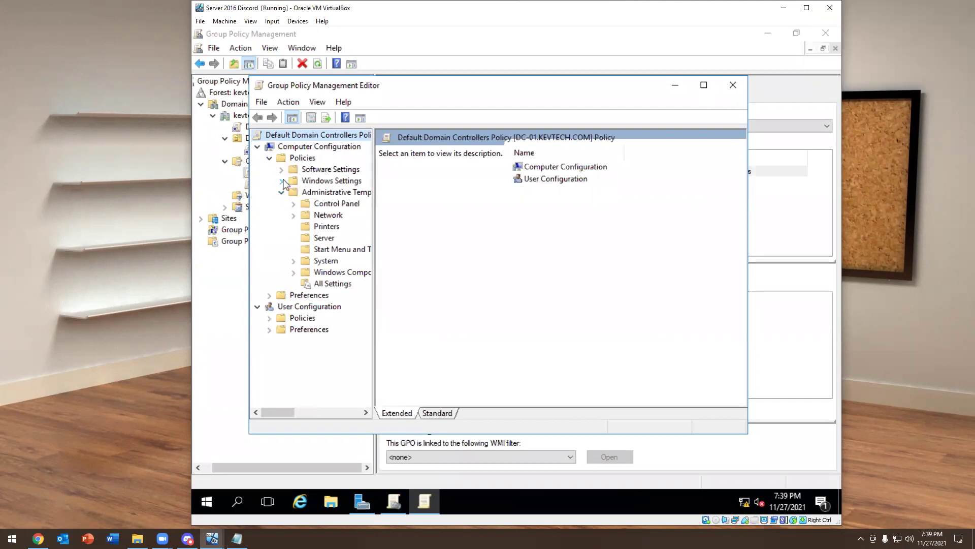
click(281, 181)
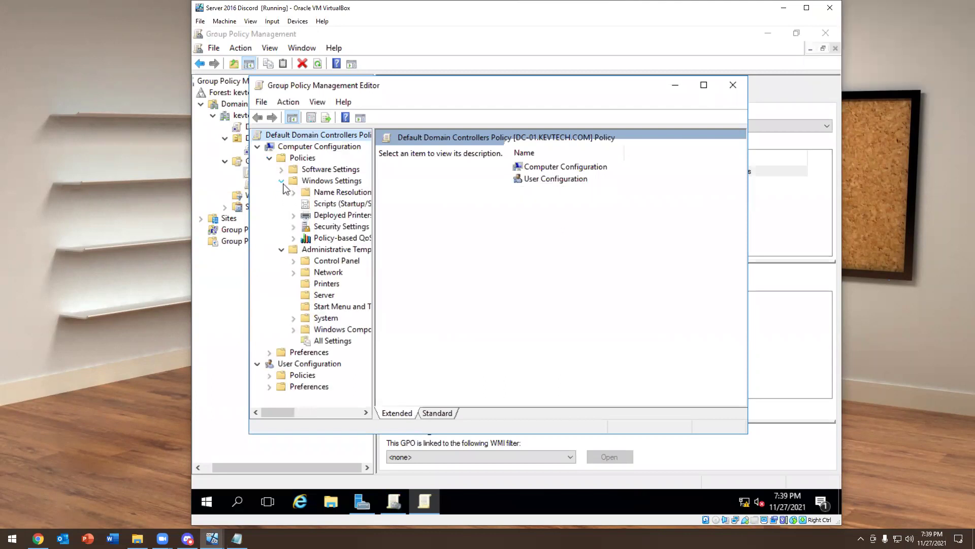
click(312, 227)
click(297, 226)
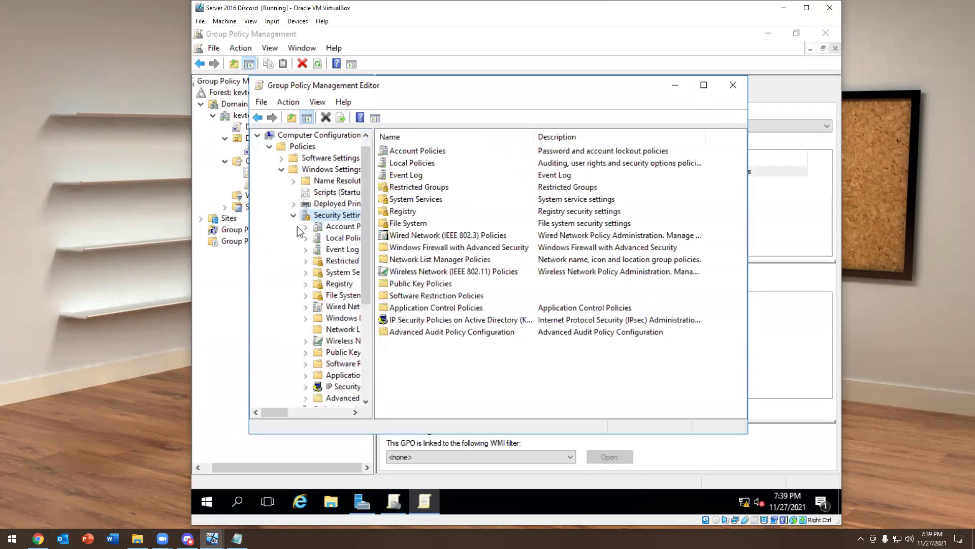
click(350, 232)
double_click(350, 232)
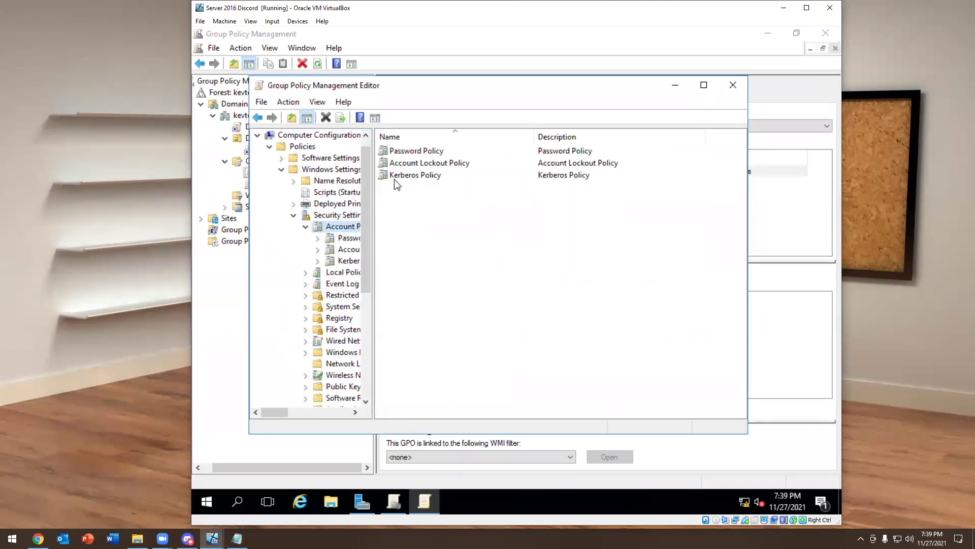
double_click(412, 151)
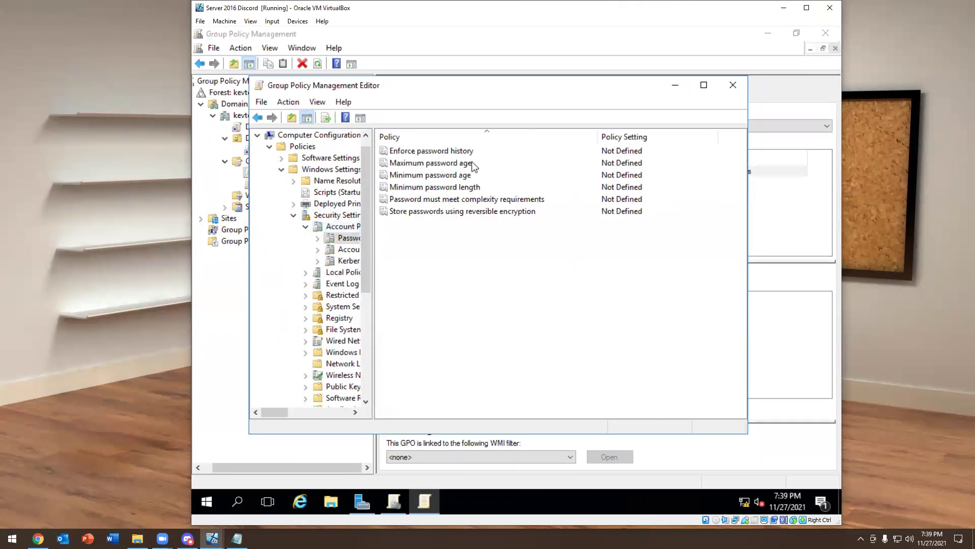
click(333, 249)
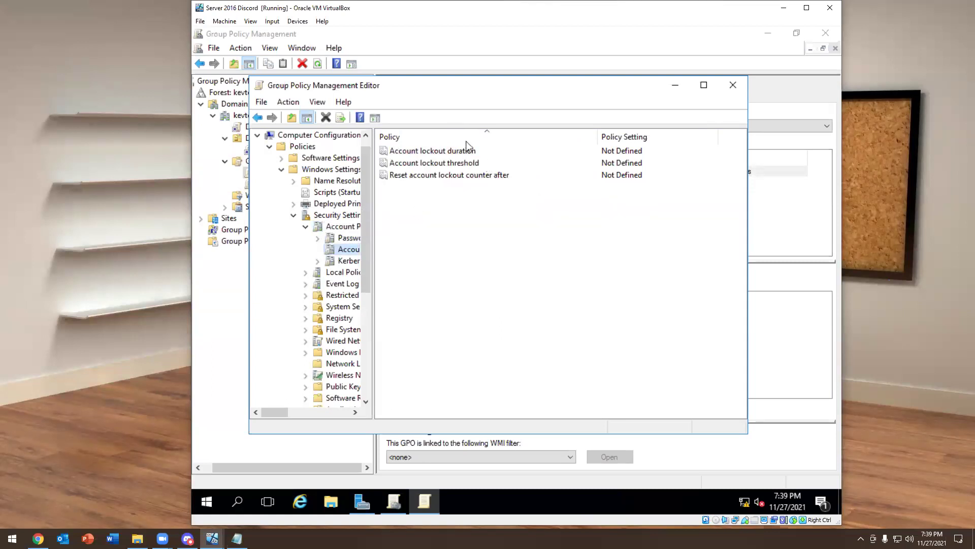
Look over the Account lockout duration and threshold policies without changing them
double_click(433, 151)
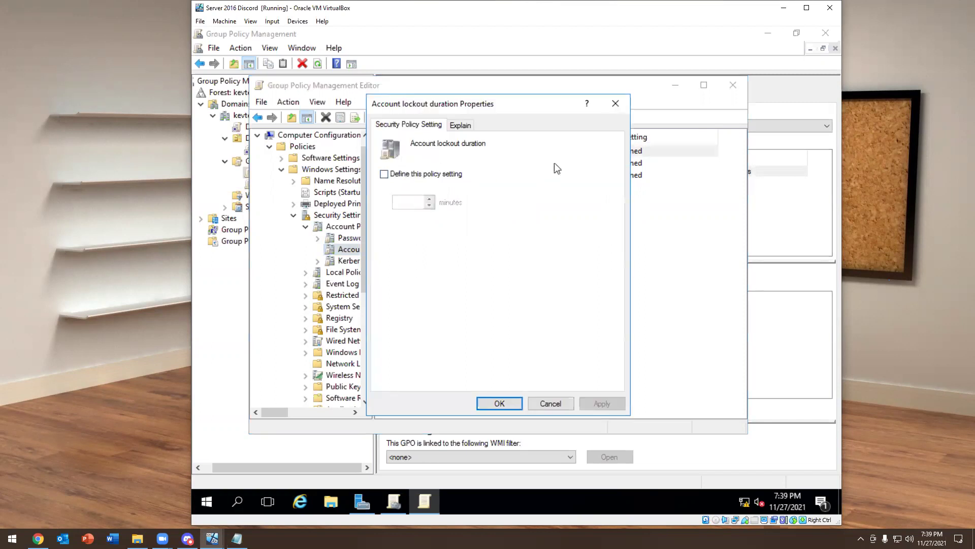
click(615, 103)
click(454, 163)
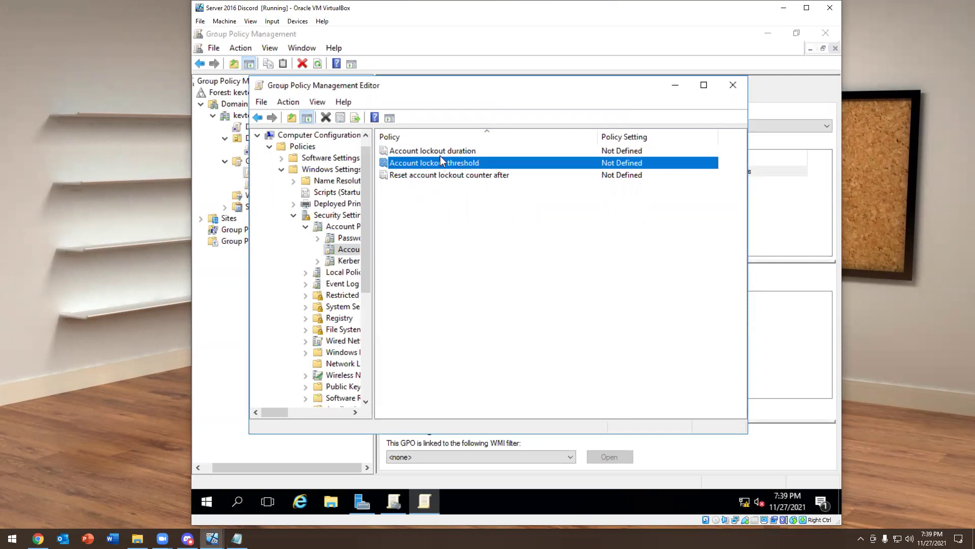
click(441, 155)
Define a 30-minute lockout duration and accept the suggested 5-attempt threshold and 30-minute reset
double_click(441, 158)
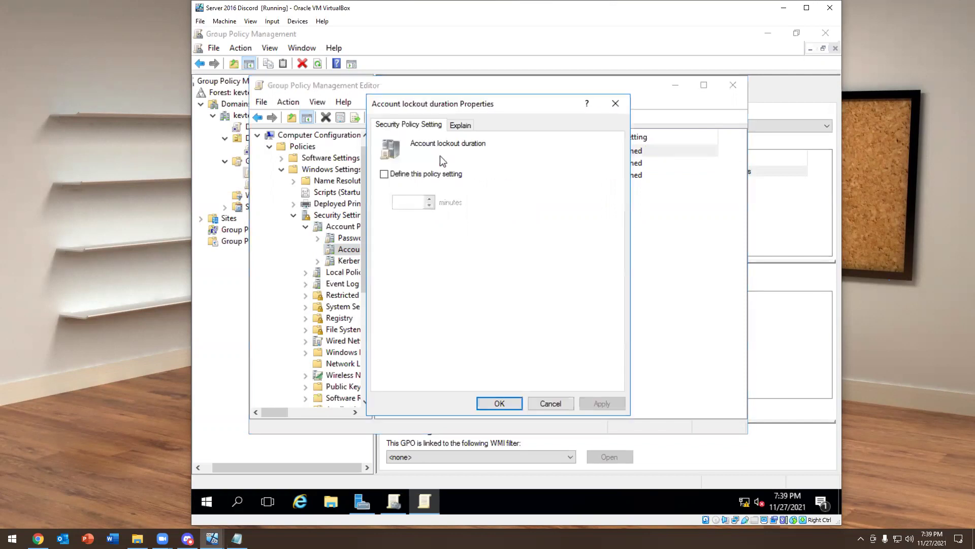
click(384, 174)
click(499, 403)
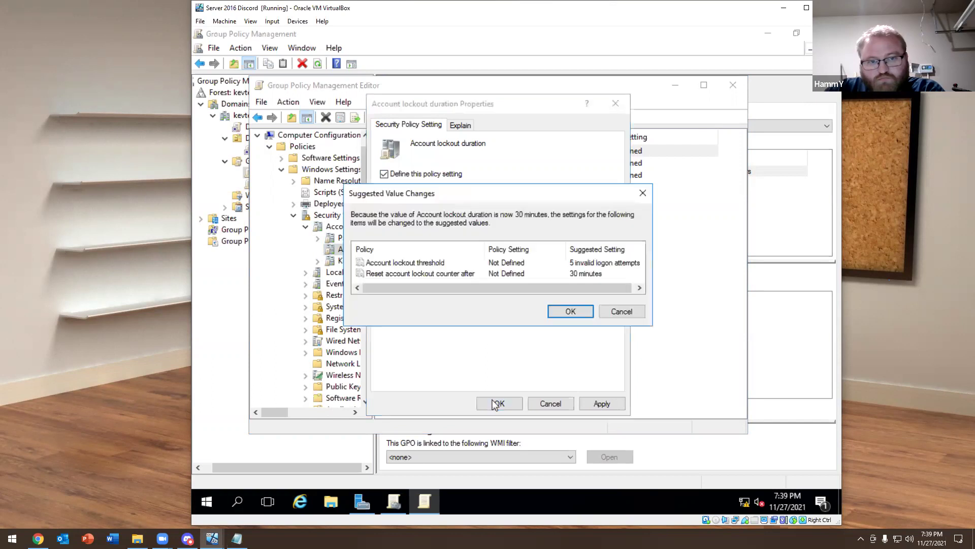
drag(501, 286, 504, 287)
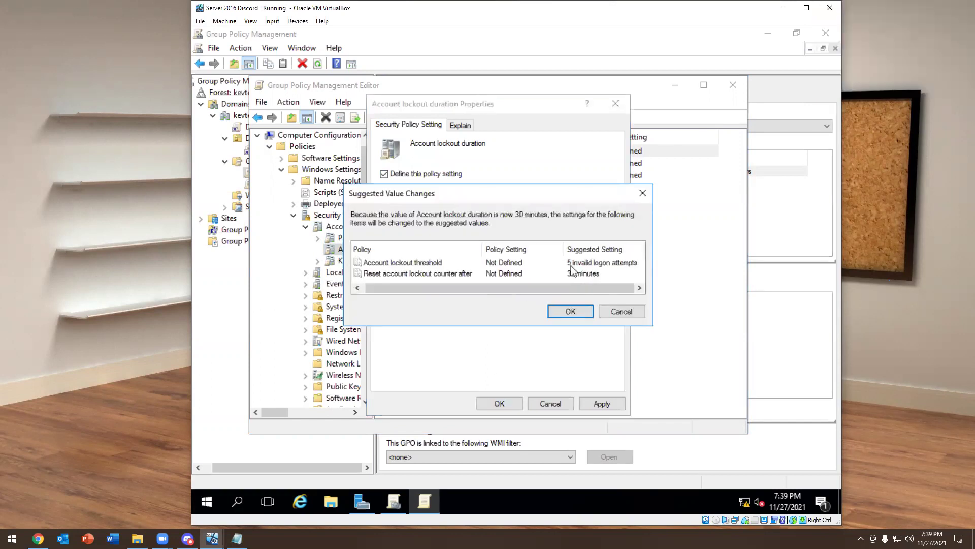
click(570, 309)
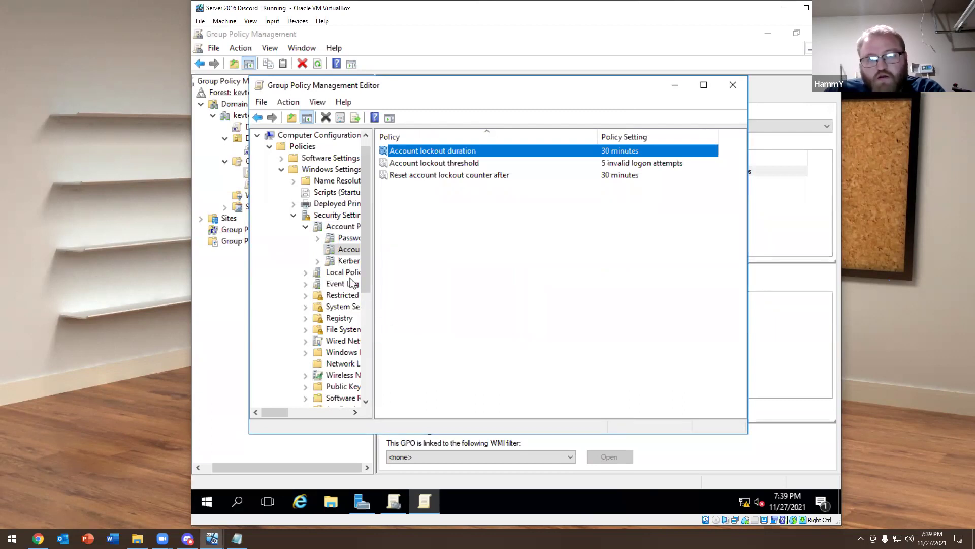
click(323, 240)
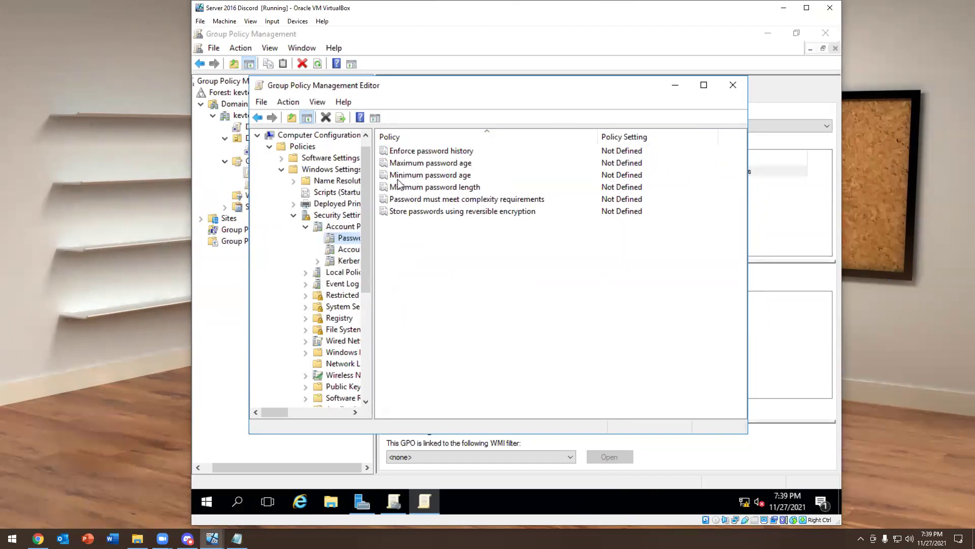
click(335, 249)
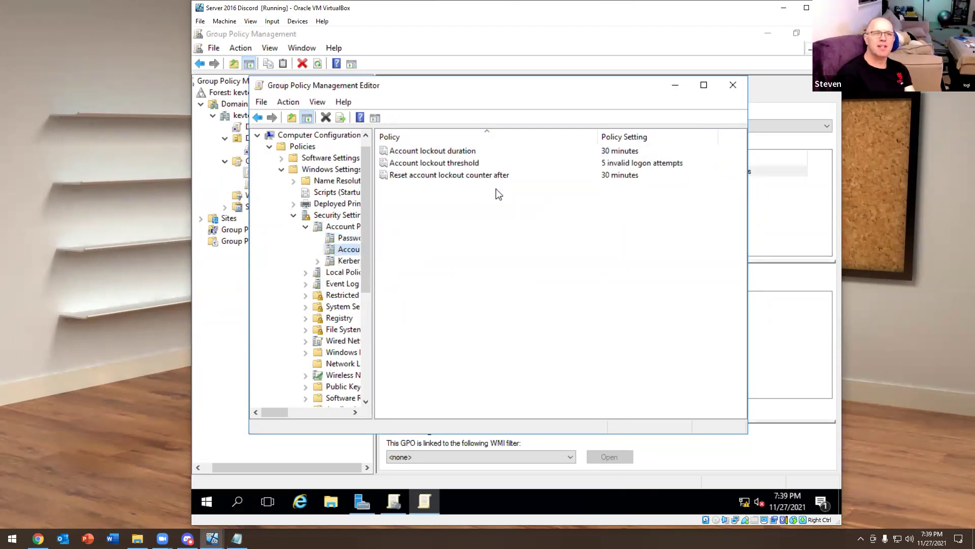
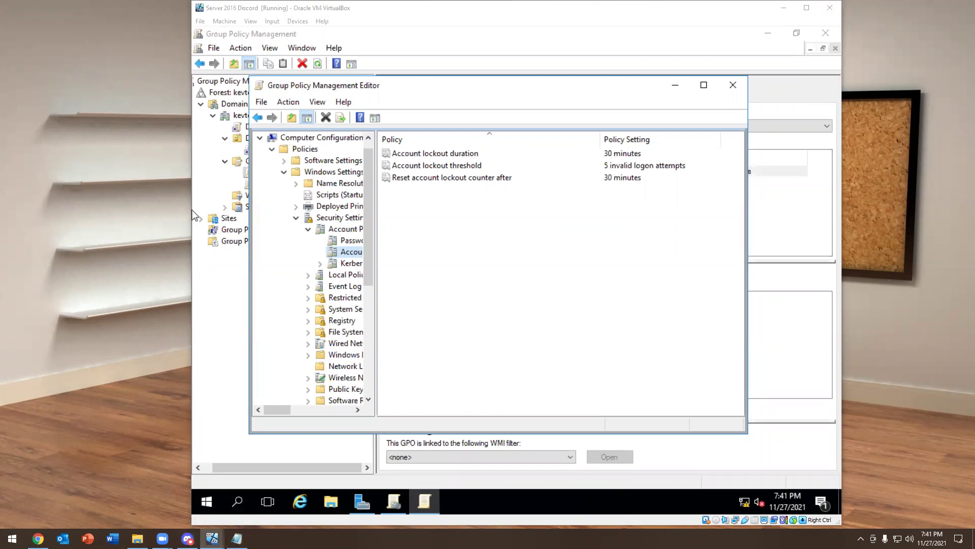
Close both Group Policy windows, move the Server 2016 VM aside and bring the Windows 10 VM forward
key(alt+Tab)
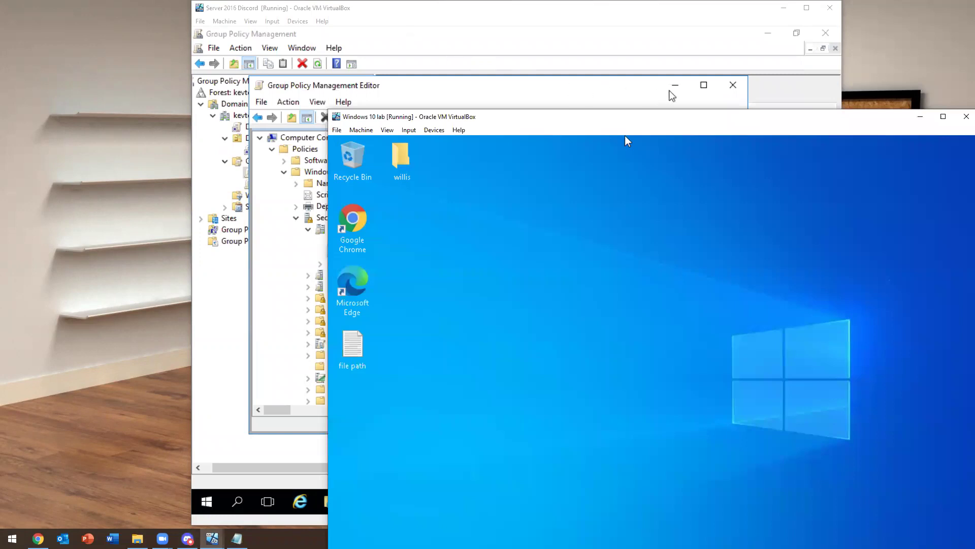
click(733, 85)
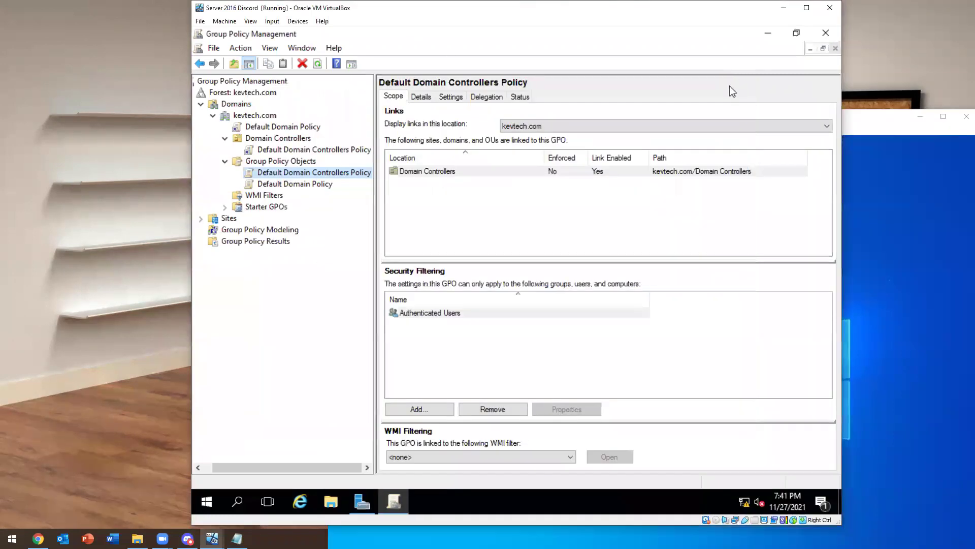
click(824, 33)
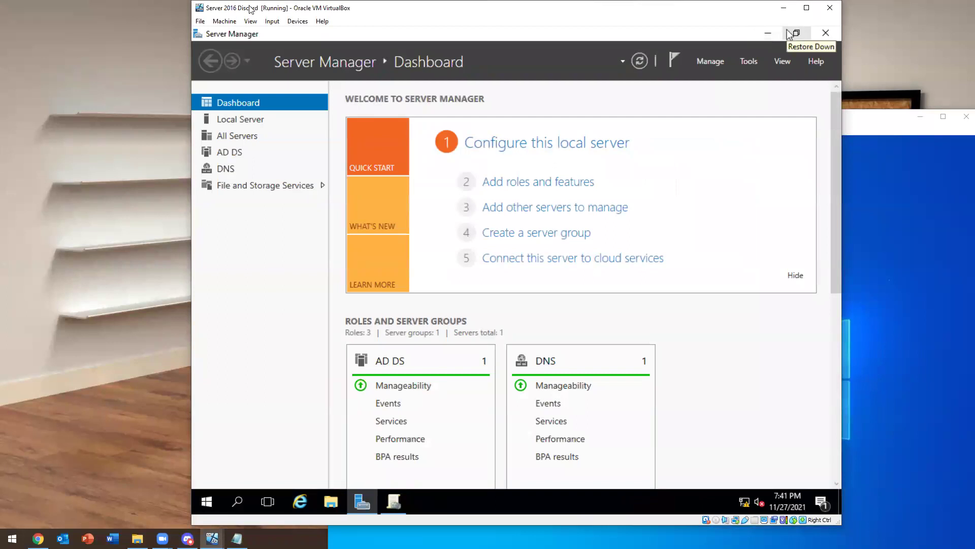
drag(249, 7, 41, 20)
click(692, 128)
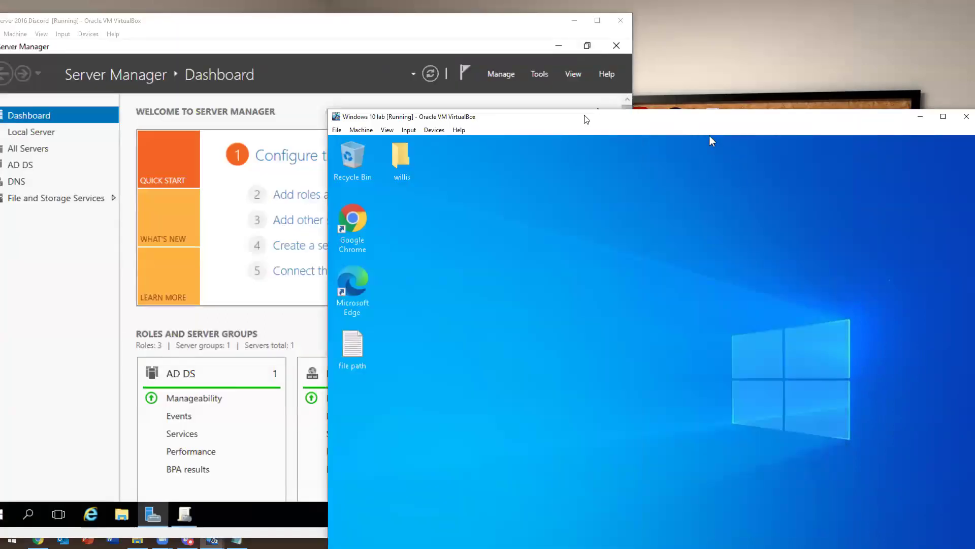
drag(582, 115, 522, 17)
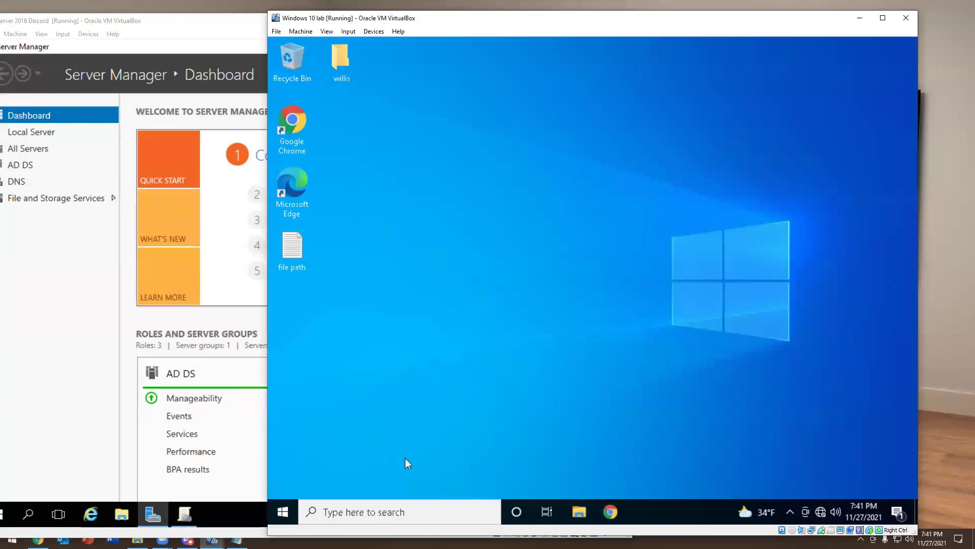
click(285, 507)
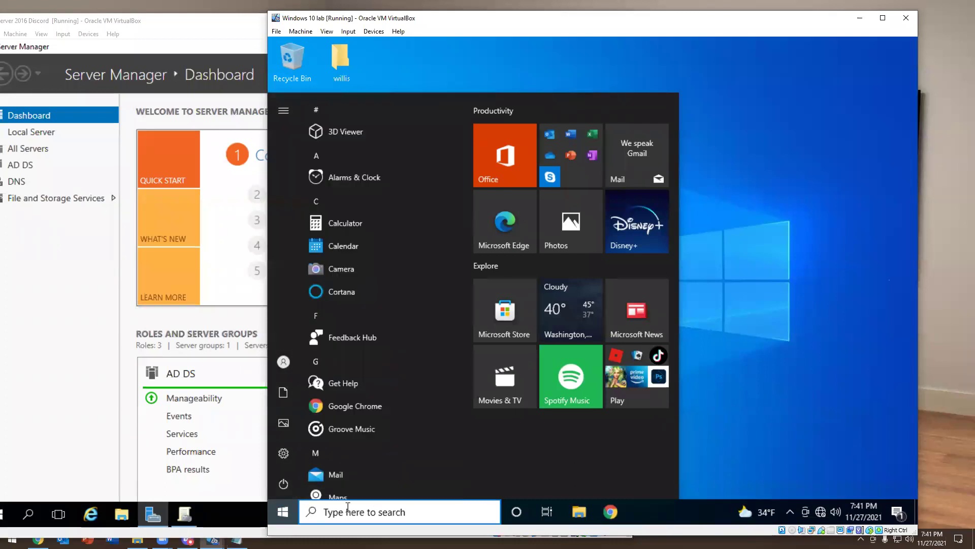
click(348, 507)
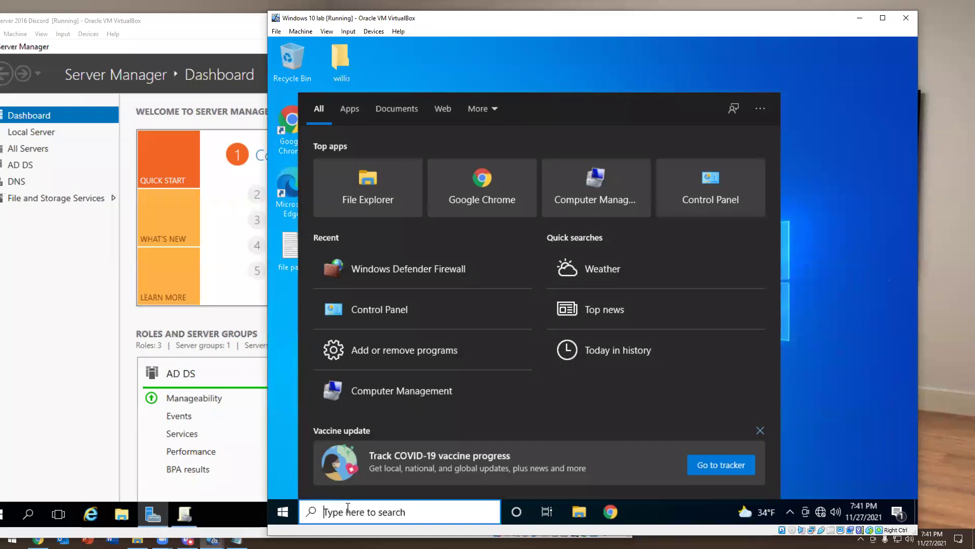
text(cmd)
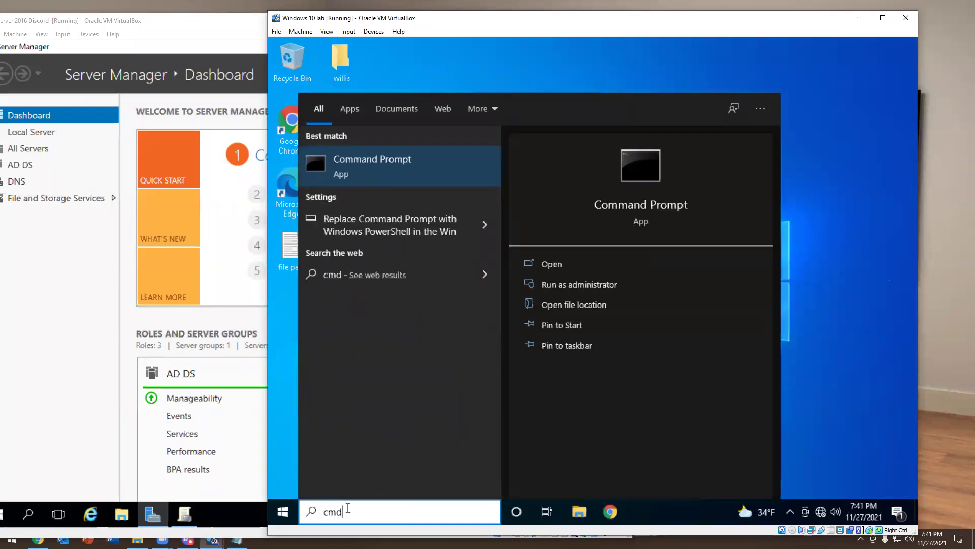
key(Return)
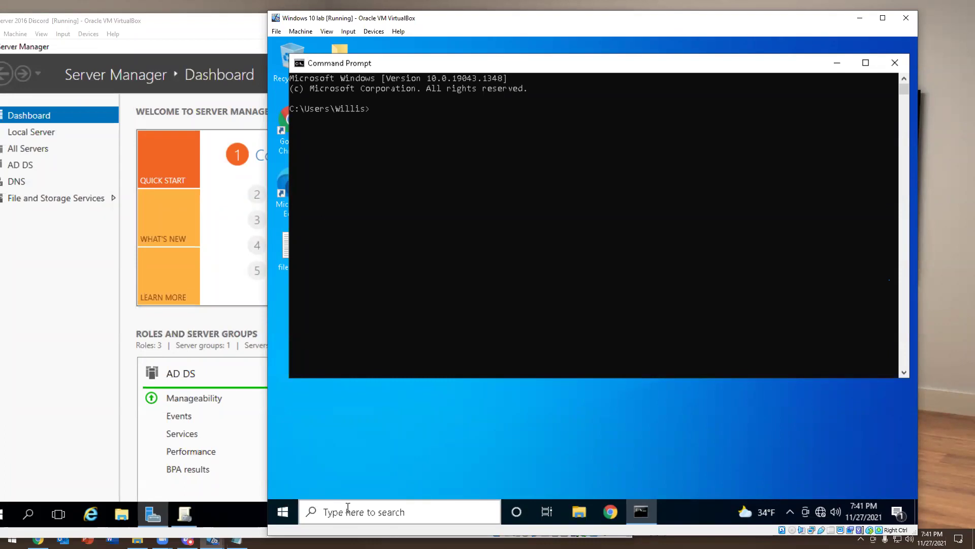
text(ping kevtech.com)
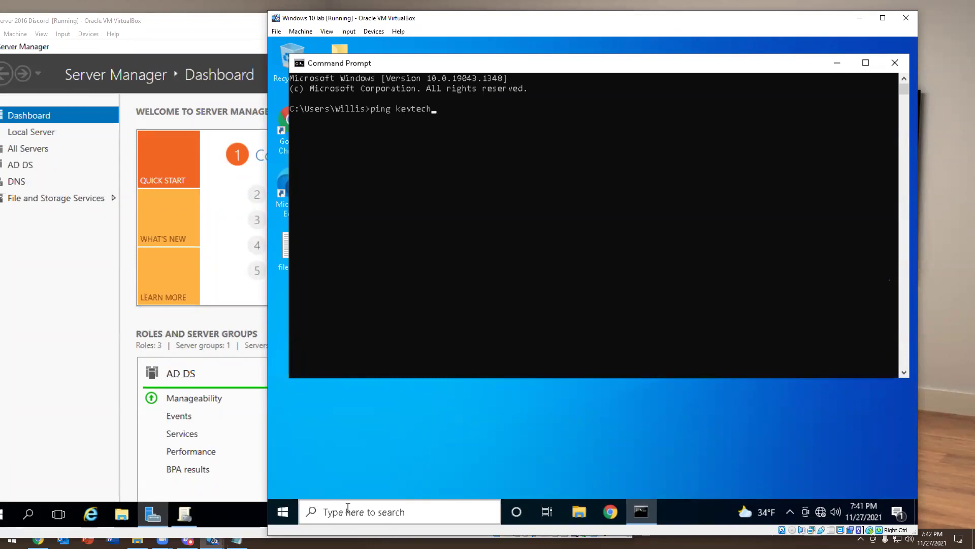
key(Return)
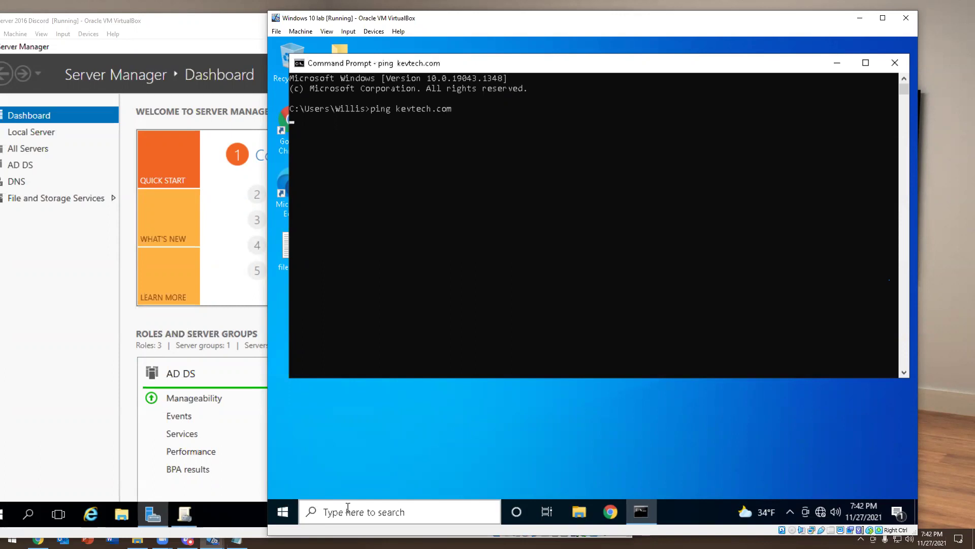
click(895, 63)
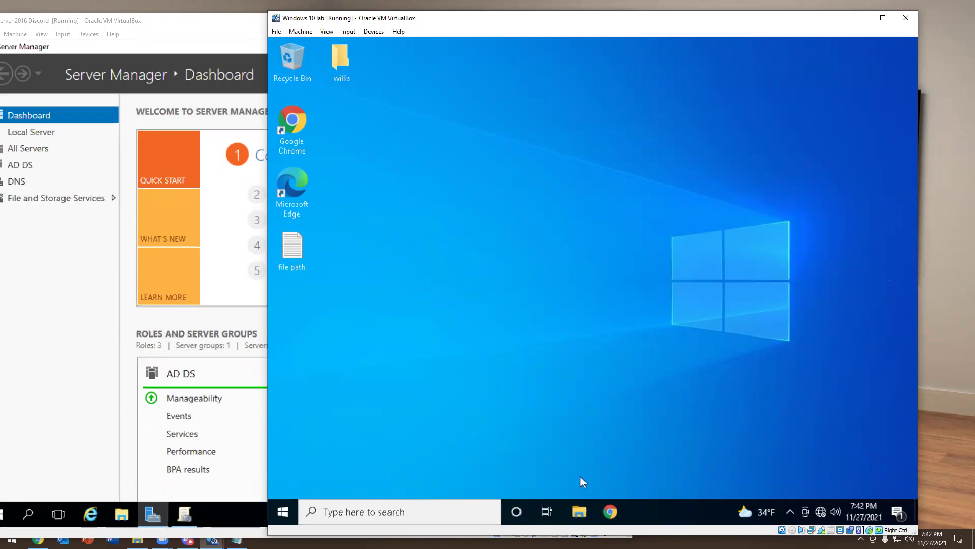
click(583, 511)
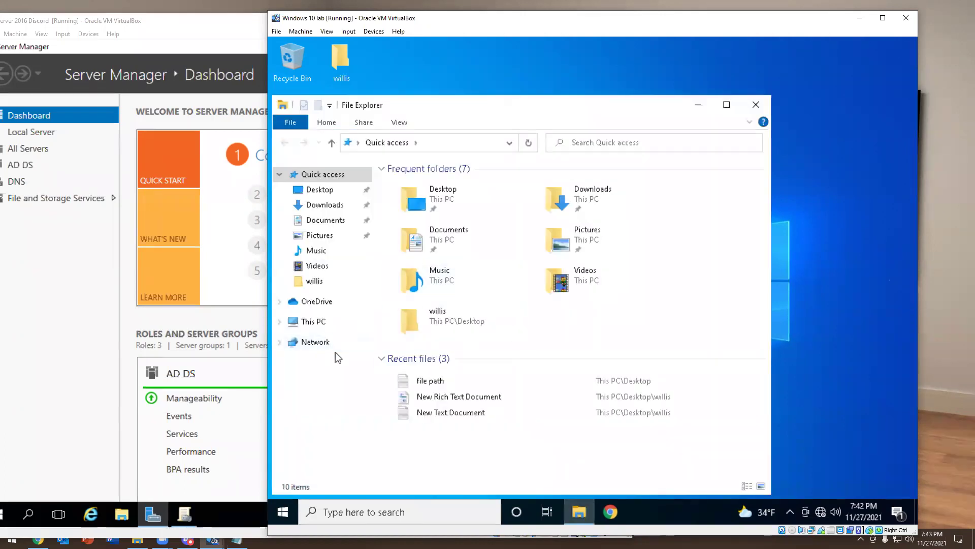
Open the computer name and domain settings from This PC's properties
click(311, 321)
right_click(311, 322)
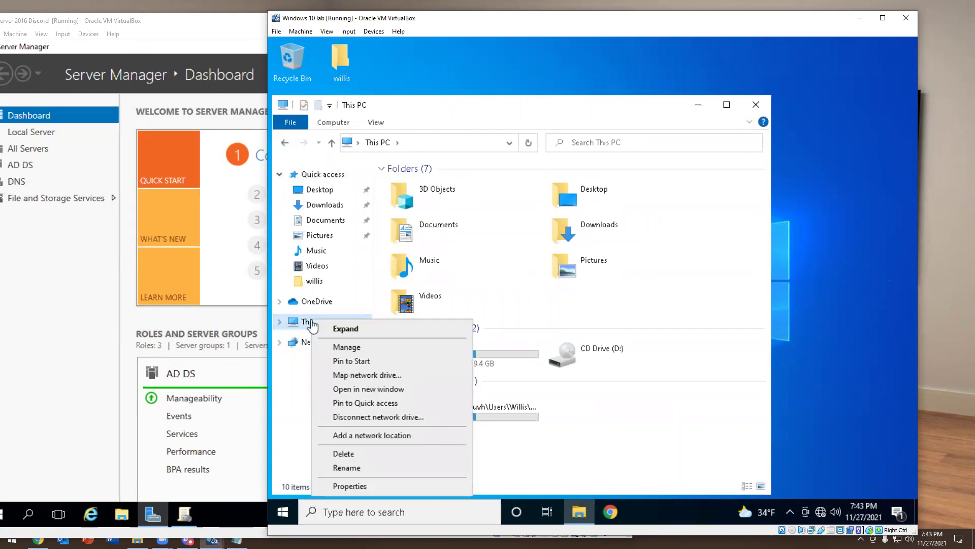
click(340, 484)
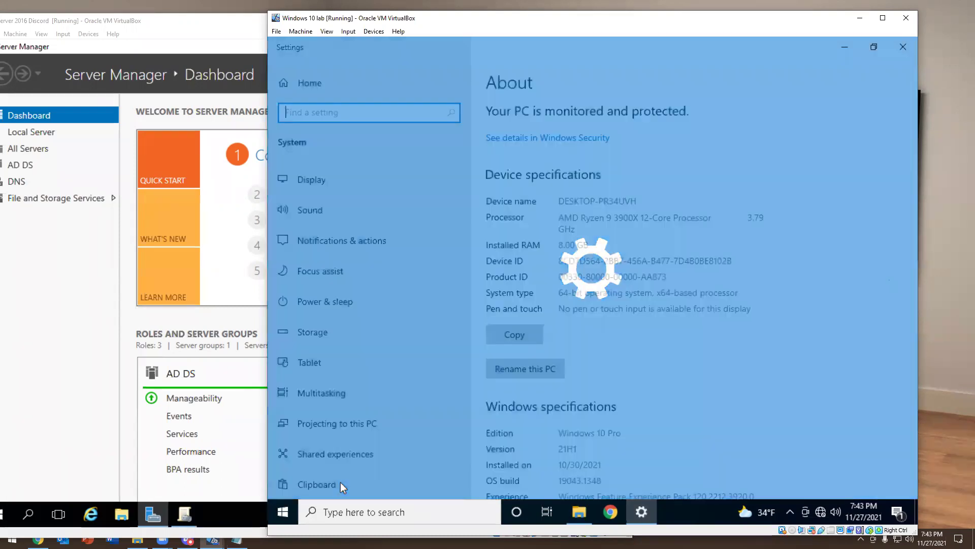
scroll(688, 294, down, 10)
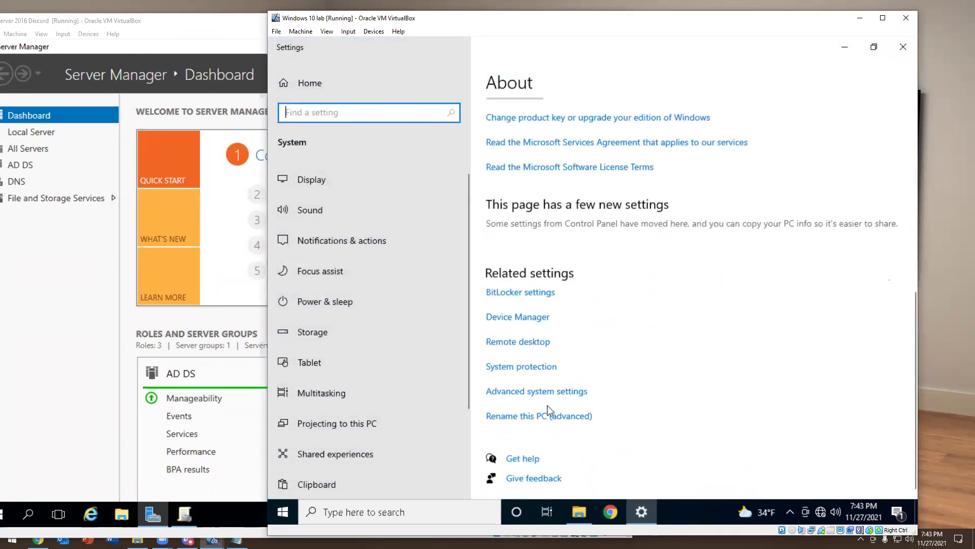
click(540, 417)
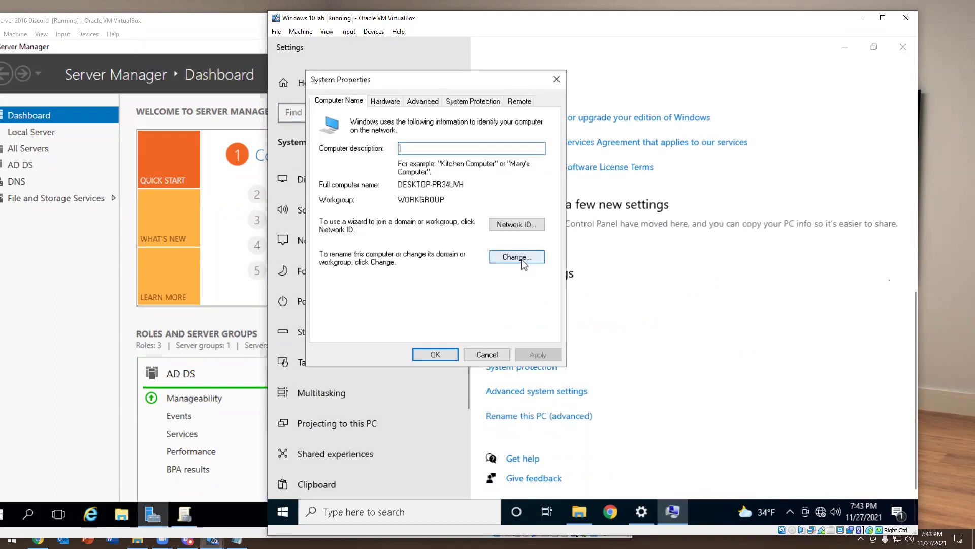
click(517, 256)
Rename the computer to Desktop1 and make it a member of the kevtech.com domain
click(355, 251)
click(414, 174)
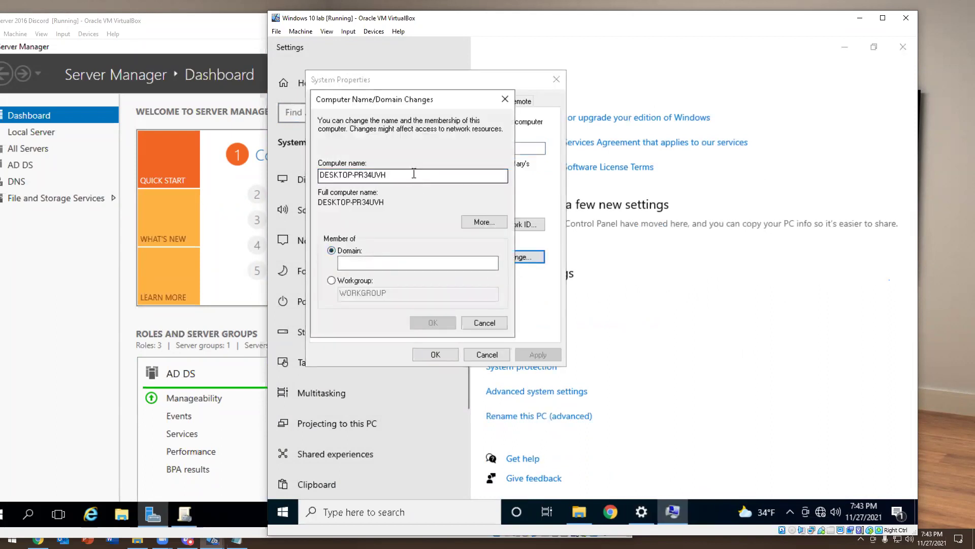
double_click(414, 173)
text(Desktop1)
key(Tab)
key(Tab)
key(Tab)
text(kevtech.com)
key(Return)
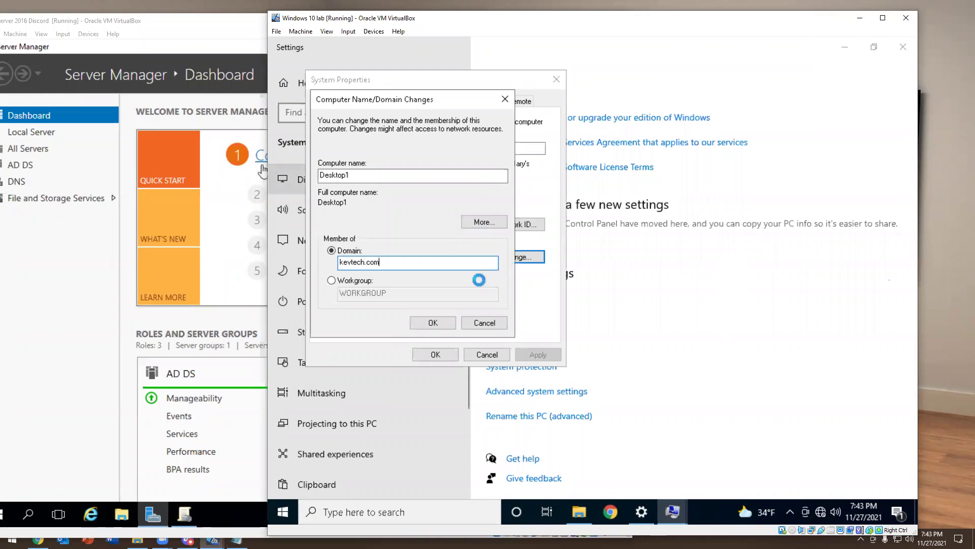
Authorize the join with the domain administrator account and its password
text(administrator)
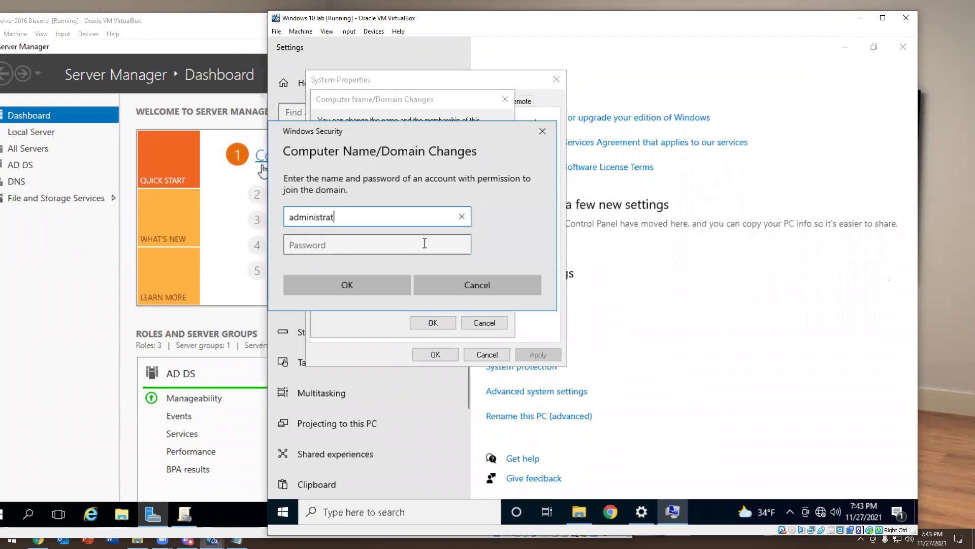
key(Tab)
text(Password1!)
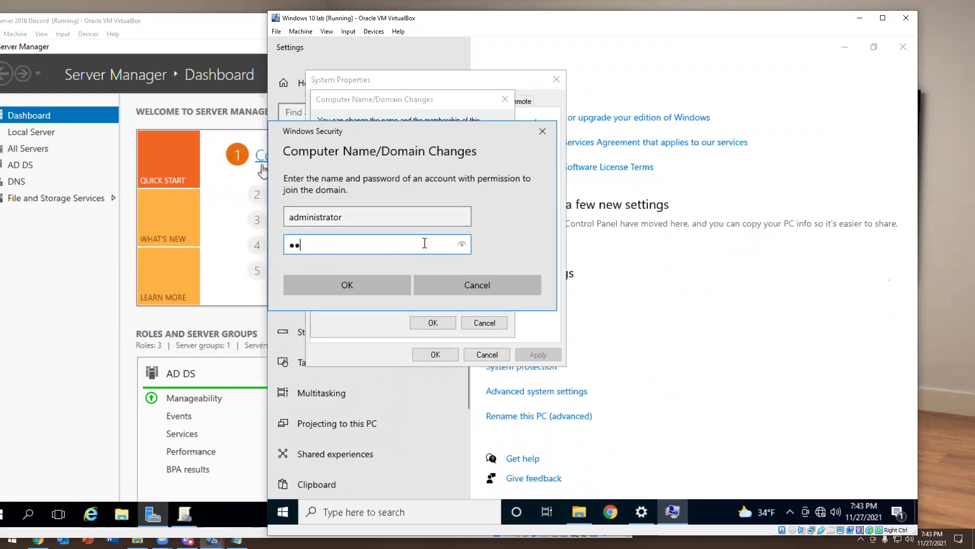
key(BackSpace)
key(BackSpace)
key(BackSpace)
key(BackSpace)
key(BackSpace)
key(BackSpace)
key(BackSpace)
key(BackSpace)
key(BackSpace)
key(BackSpace)
text(Pa$$w0rd)
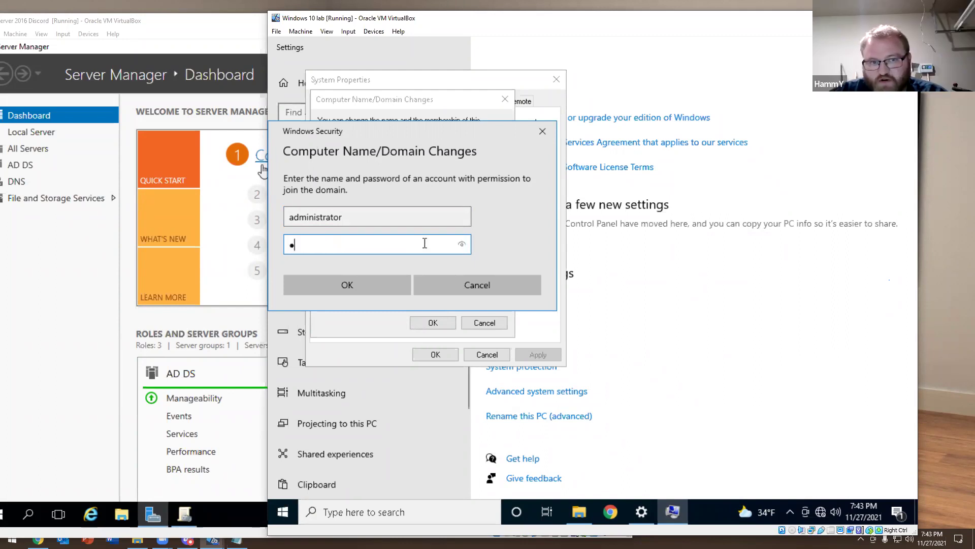
text(123)
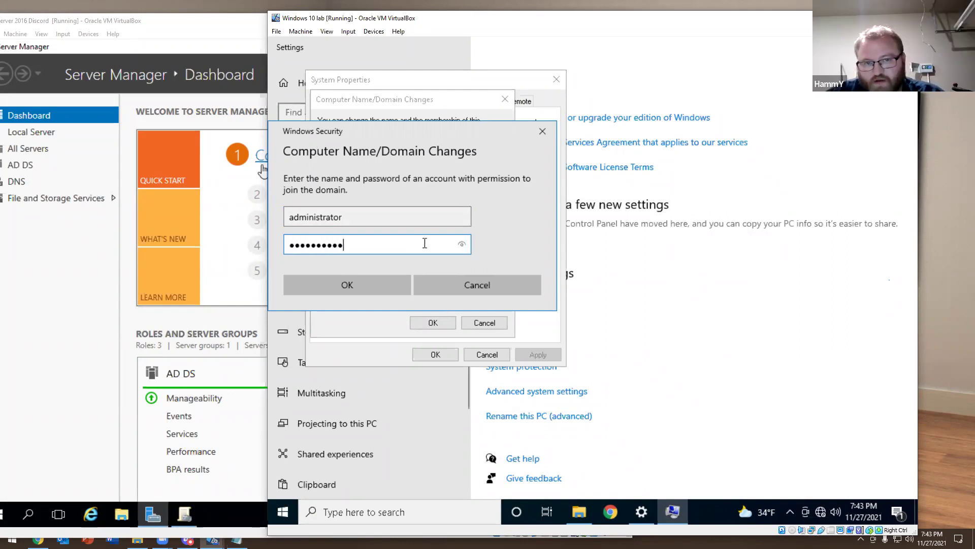
key(Return)
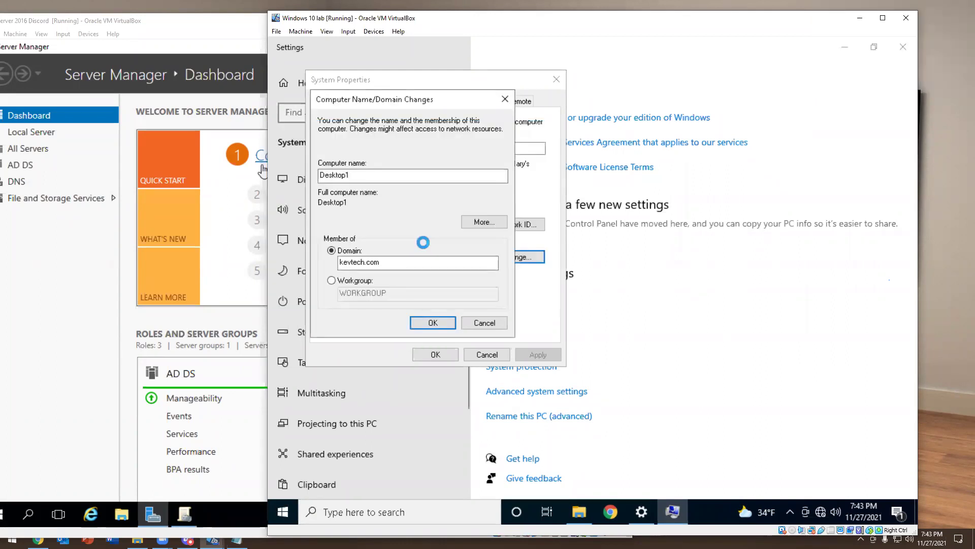
Acknowledge the welcome and restart notices, close System Properties, and choose Restart Now
click(660, 319)
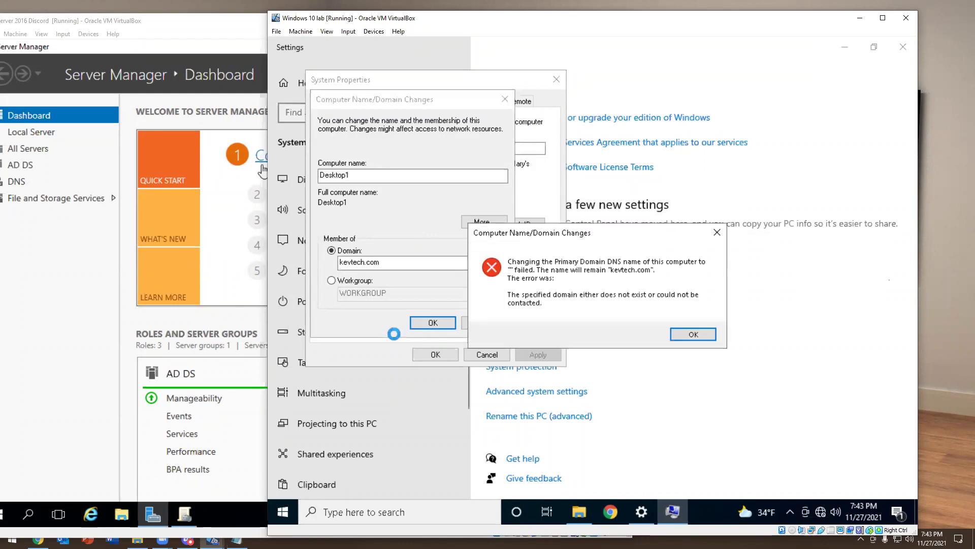
click(681, 334)
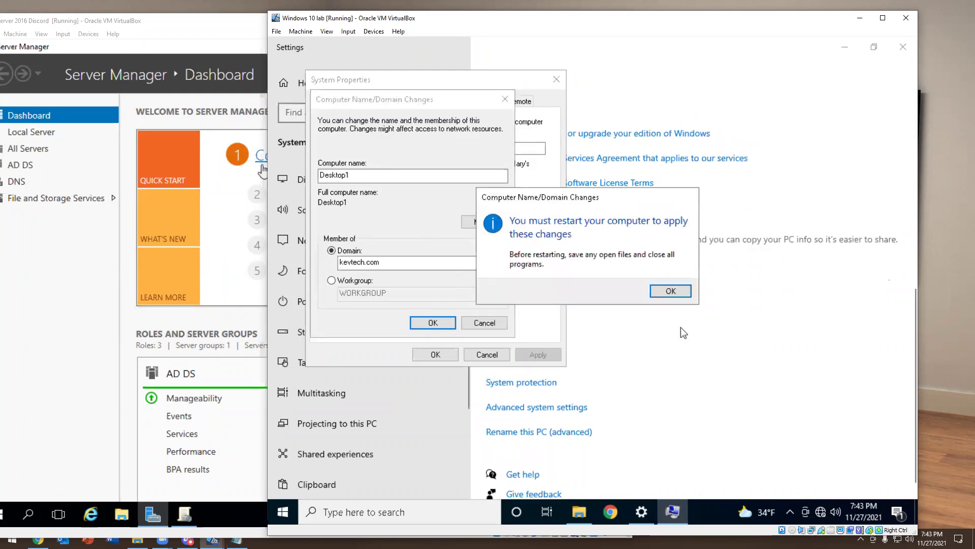
click(664, 294)
click(435, 354)
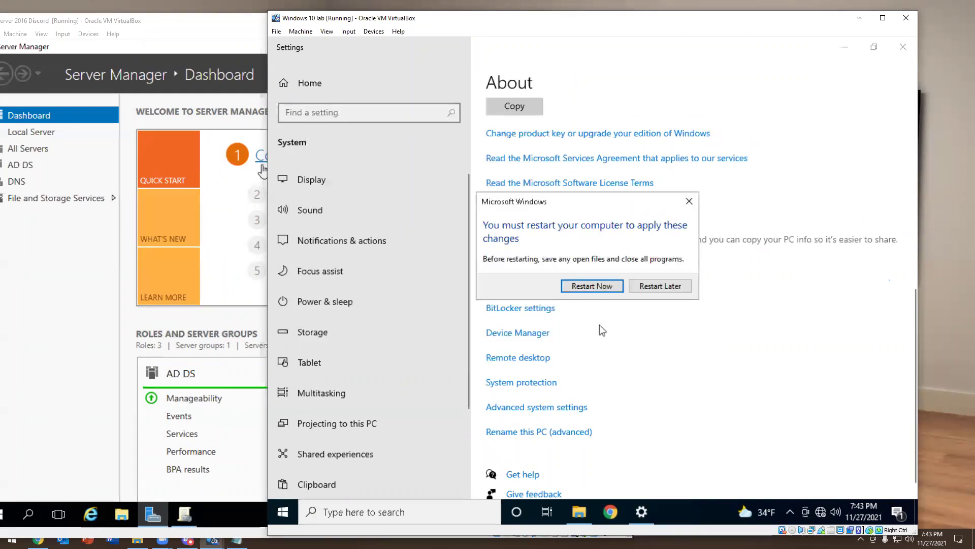
click(593, 291)
click(110, 304)
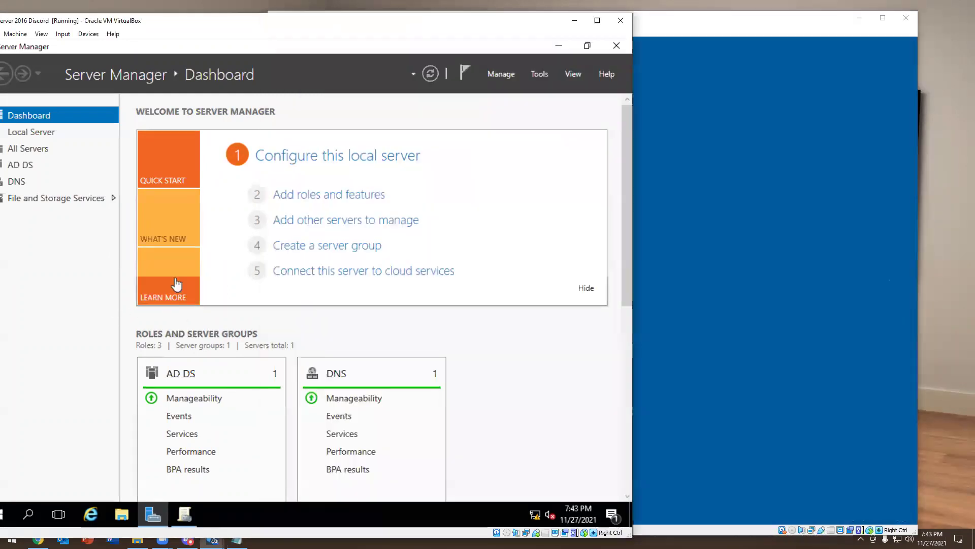
Launch Group Policy Management from Server Manager's Tools and bring its window forward
click(539, 74)
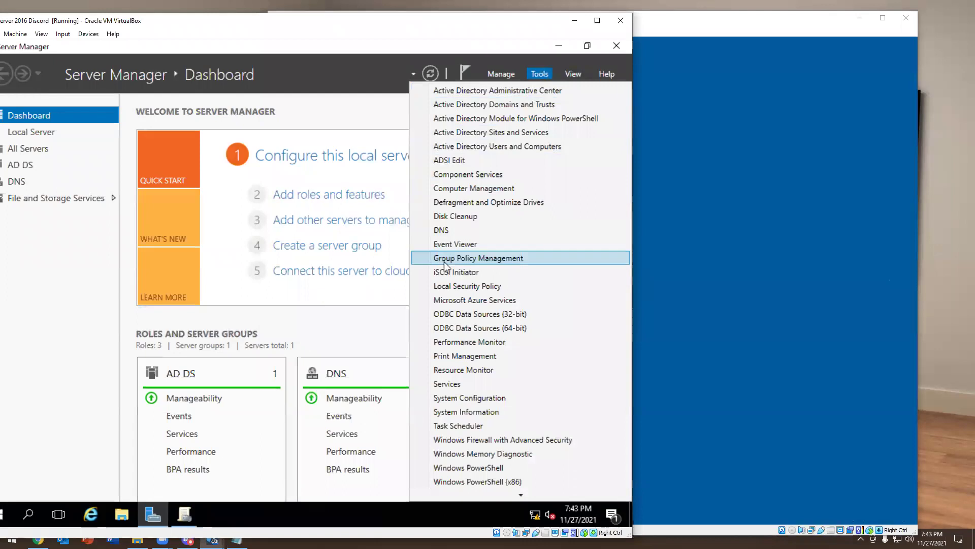
click(444, 256)
drag(211, 23, 391, 32)
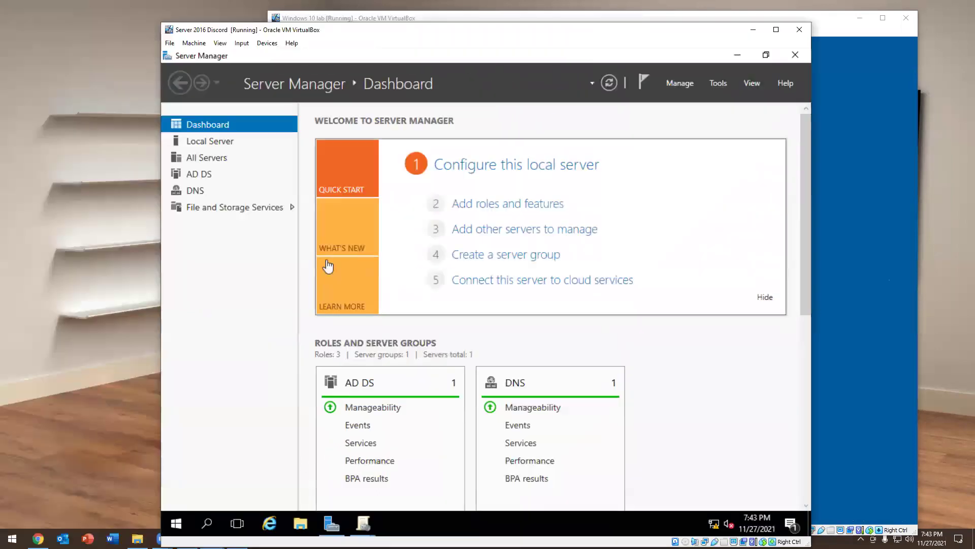
mouse_move(360, 527)
click(408, 486)
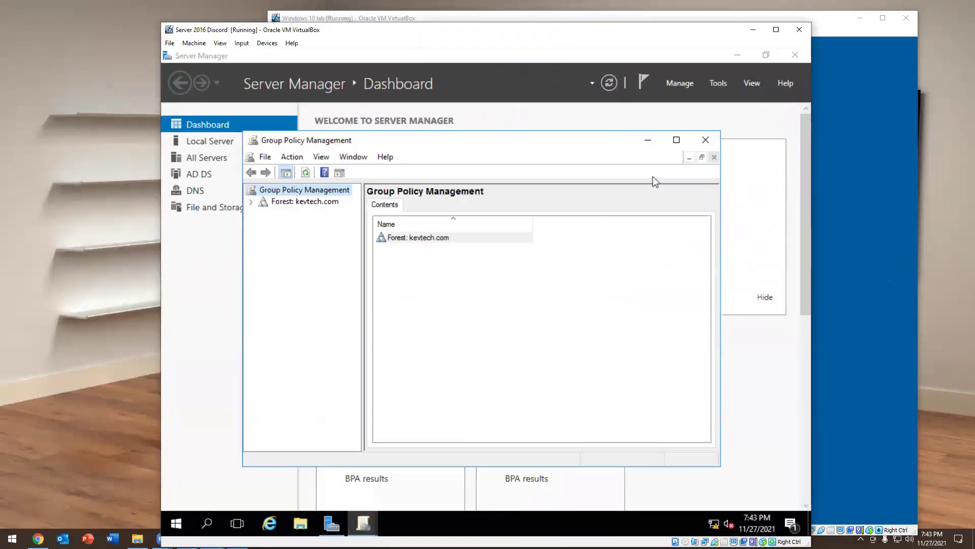
click(701, 144)
click(363, 523)
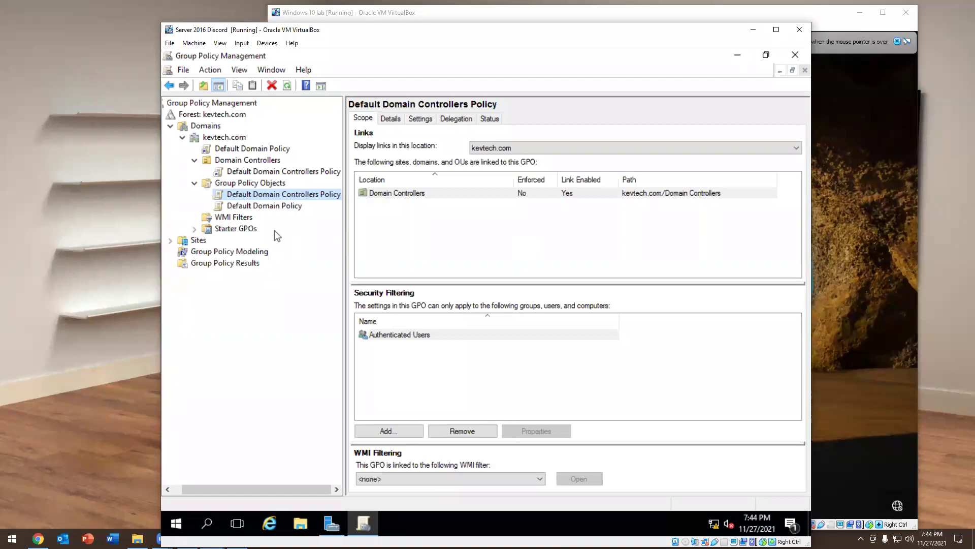
Switch back and forth between Default Domain Policy and Default Domain Controllers Policy to compare their links
click(267, 205)
click(266, 195)
click(265, 206)
click(266, 196)
click(265, 206)
click(265, 195)
click(265, 206)
click(264, 197)
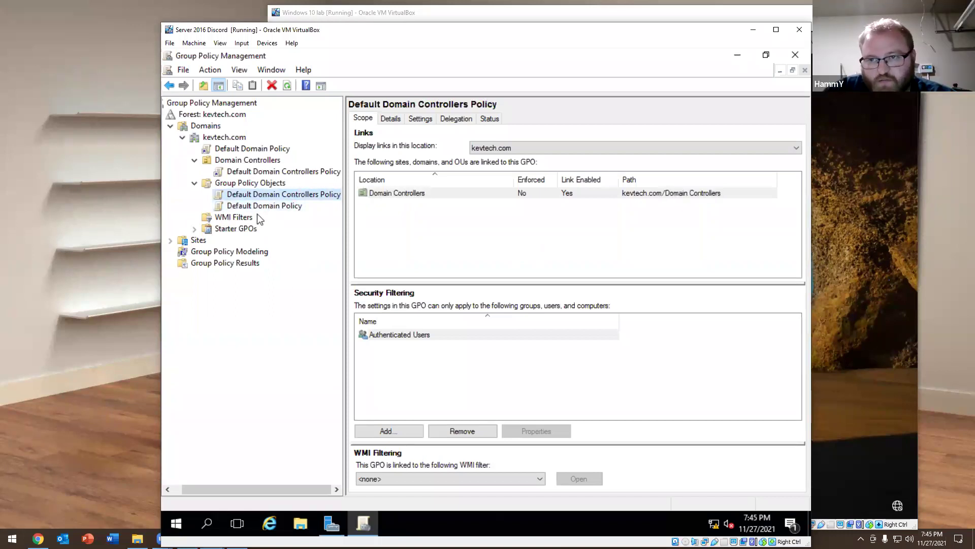
click(262, 205)
click(264, 196)
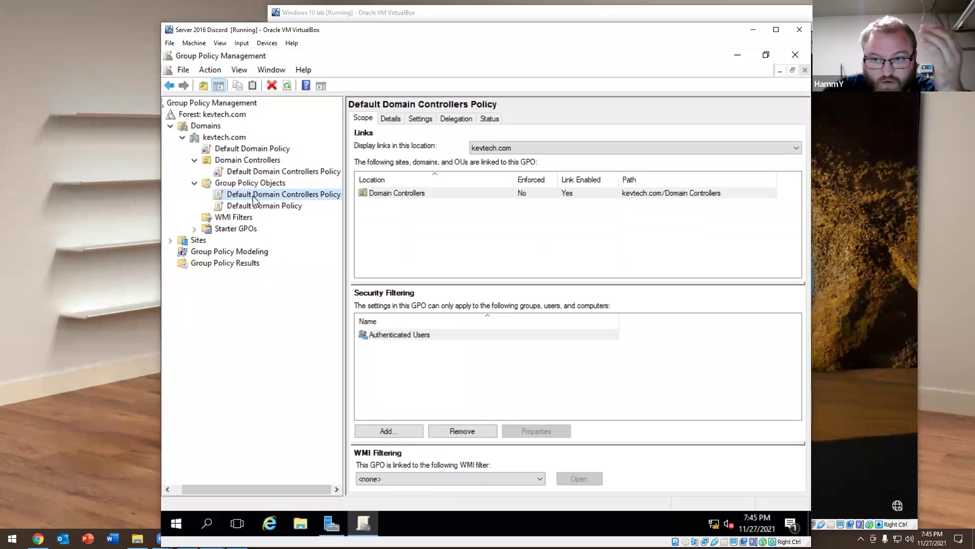
click(259, 205)
click(263, 197)
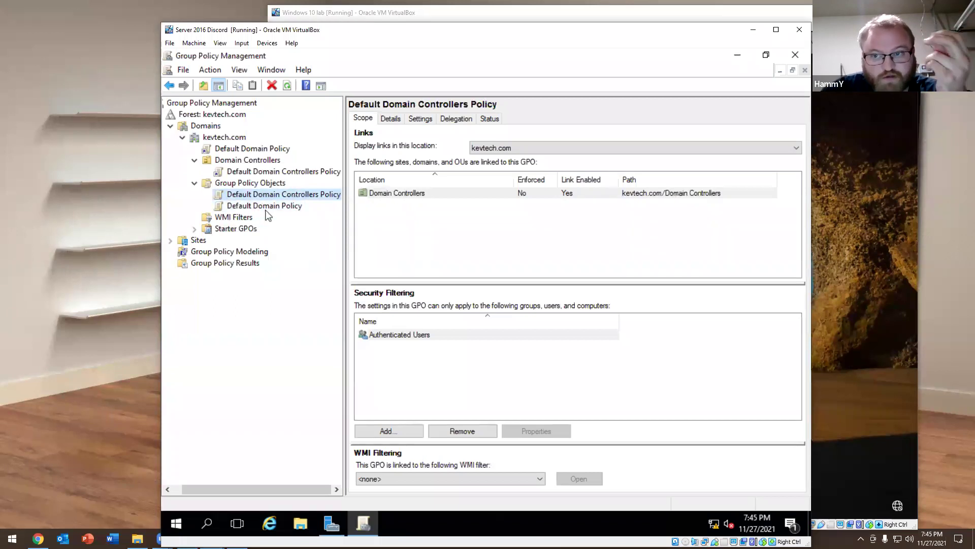
Edit the Default Domain Policy and navigate to Account Policies > Account Lockout Policy
click(262, 208)
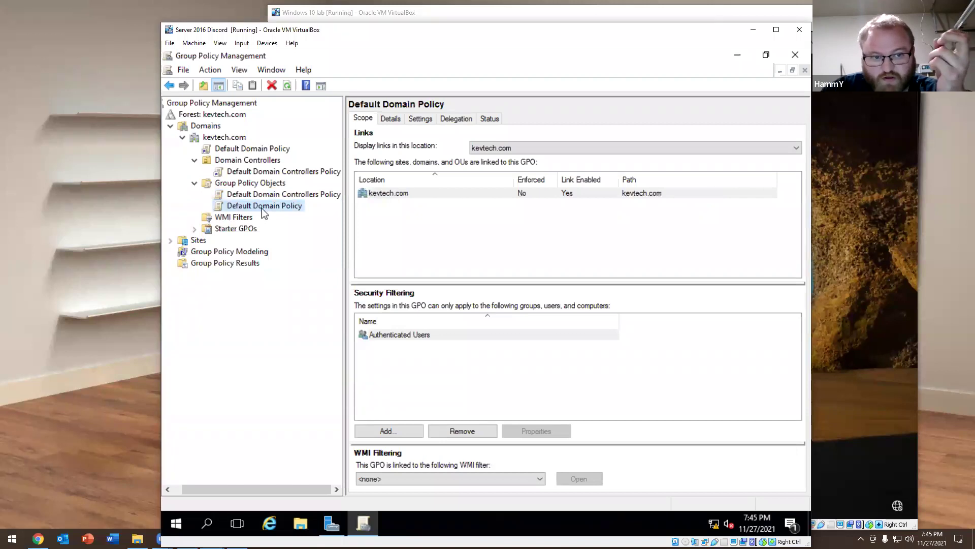
right_click(261, 209)
click(284, 218)
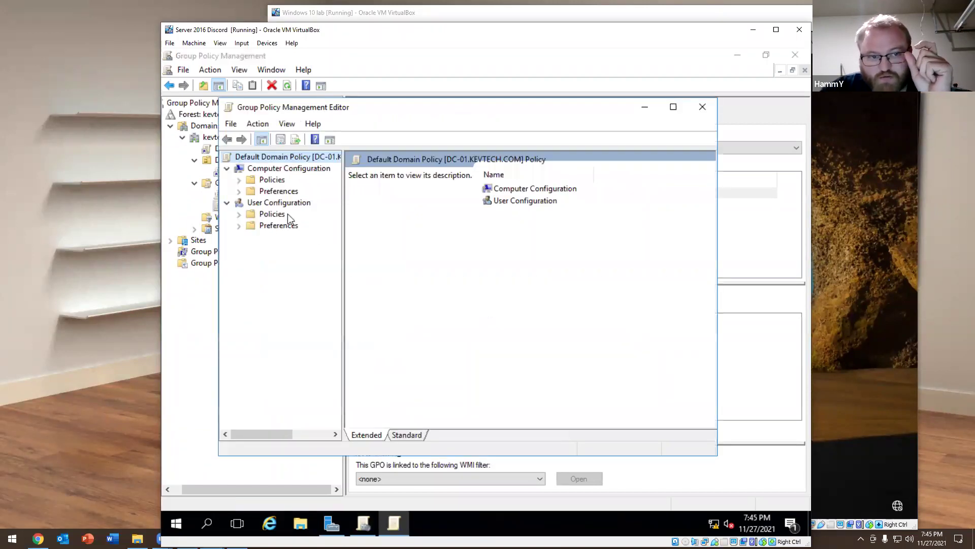
click(239, 180)
click(251, 203)
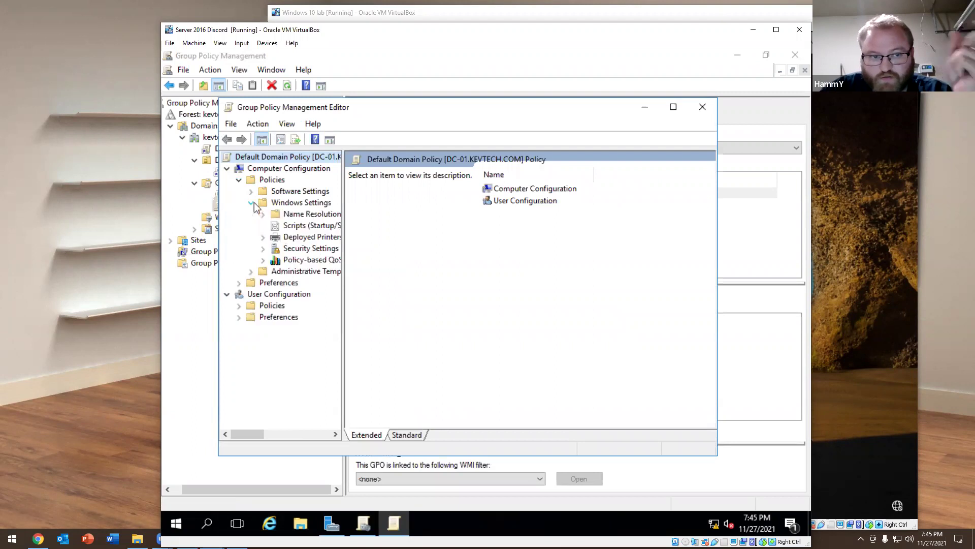
click(263, 248)
click(305, 237)
click(309, 248)
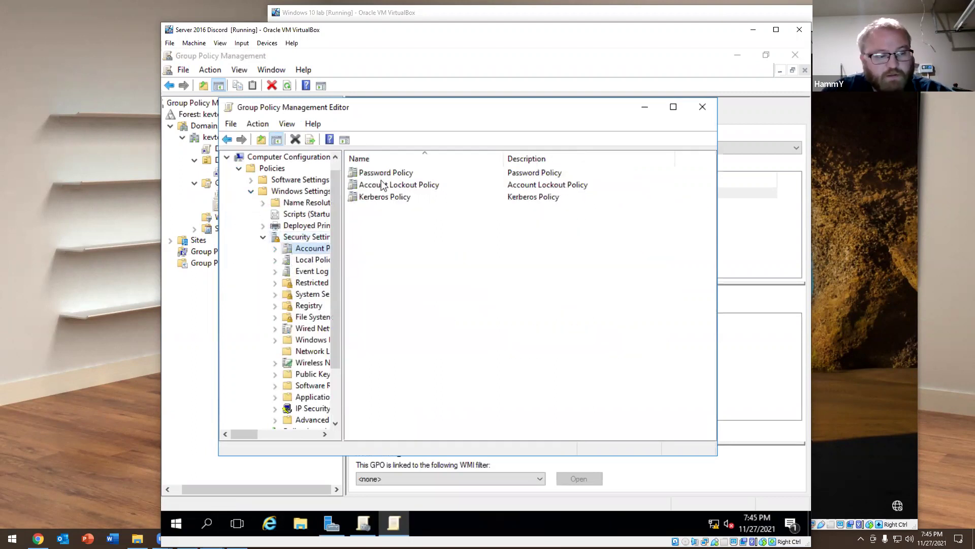
double_click(385, 186)
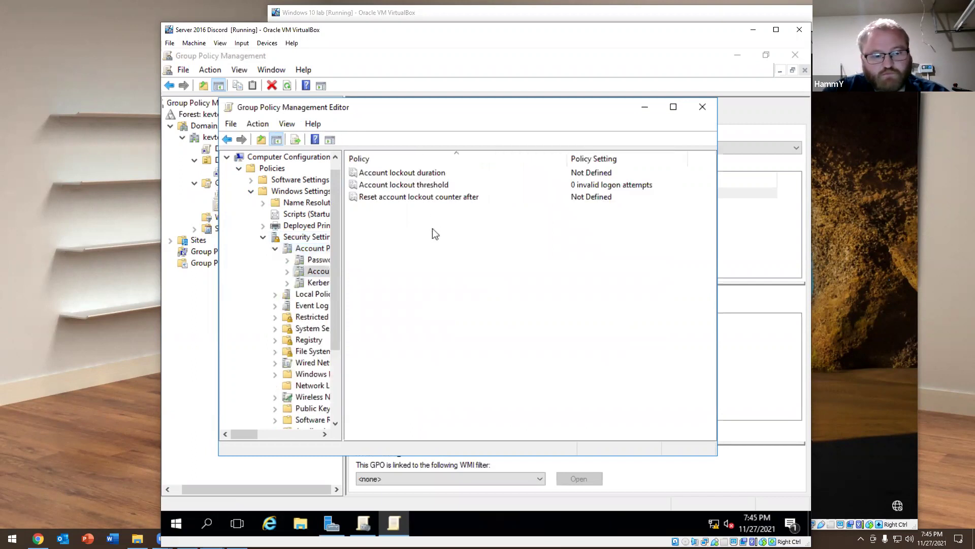
Define a 30-minute lockout duration, accept the suggested related values, and close the editor
double_click(401, 173)
click(353, 196)
click(468, 425)
click(531, 333)
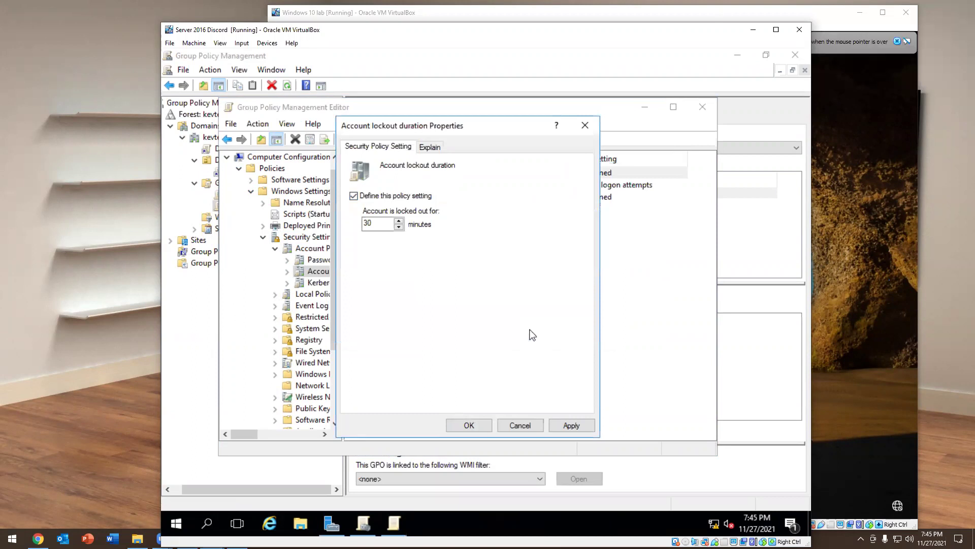
click(703, 106)
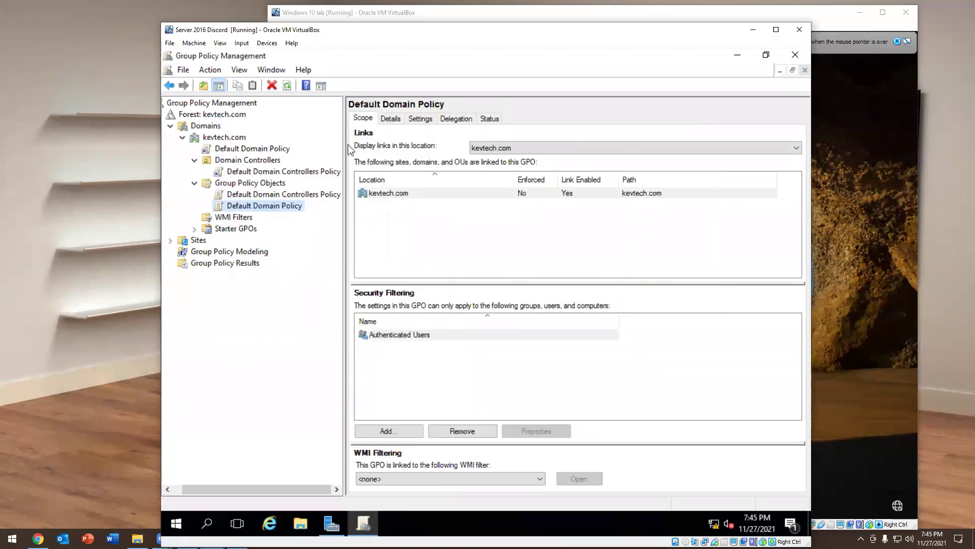
click(244, 194)
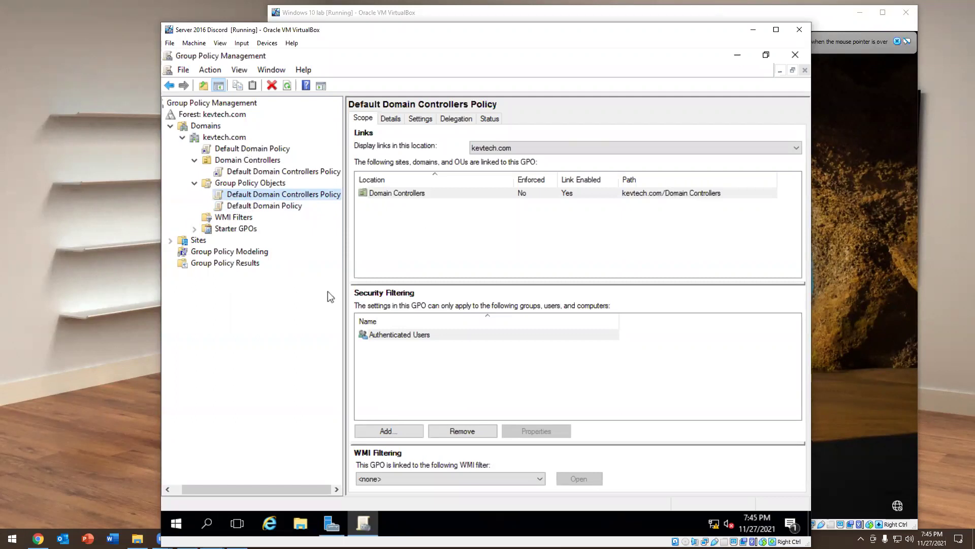
click(176, 523)
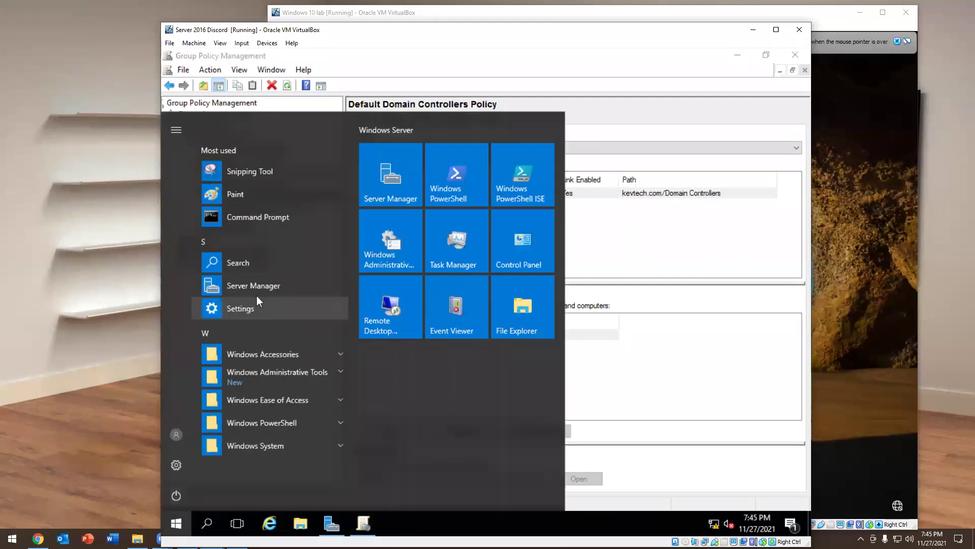
Launch Active Directory Users and Computers from Server Manager and look over the Users container
click(254, 286)
click(599, 120)
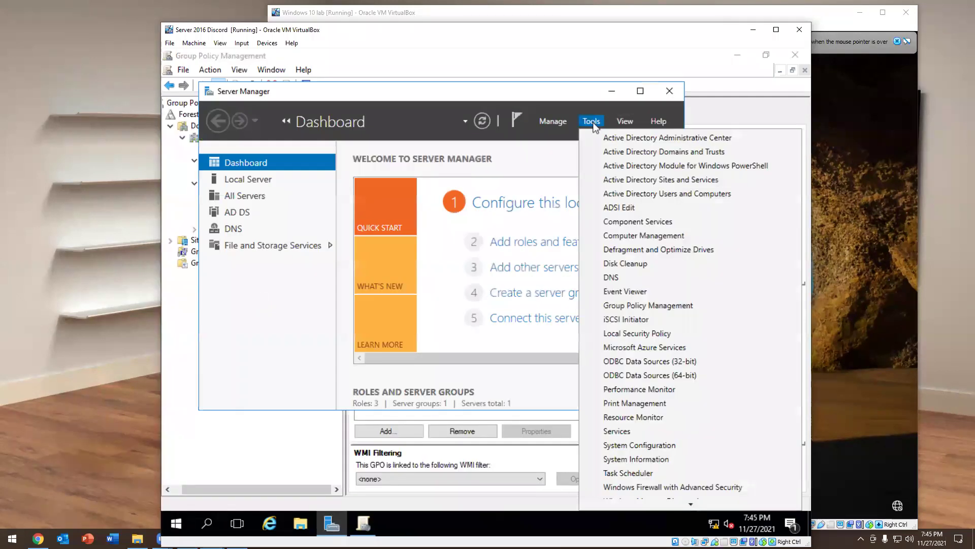
click(628, 195)
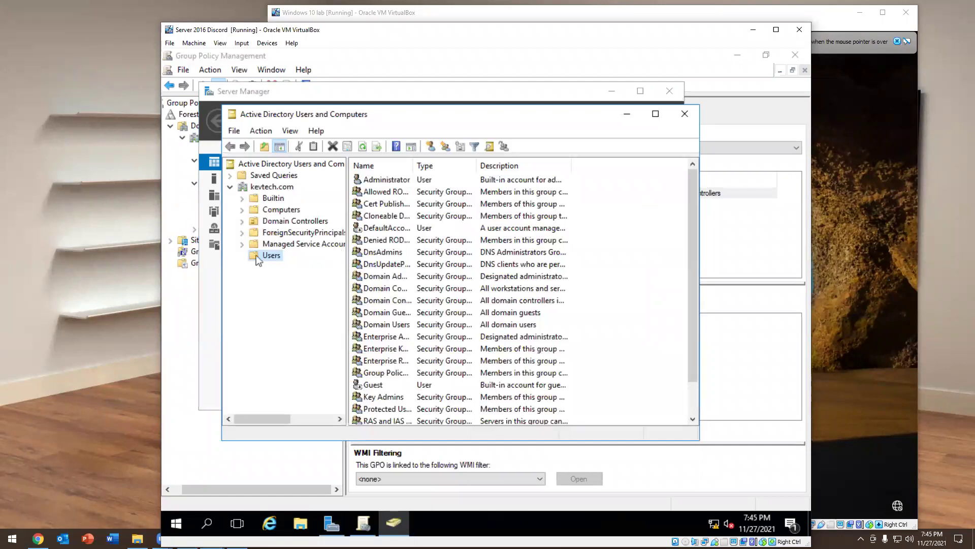
right_click(272, 259)
mouse_move(300, 303)
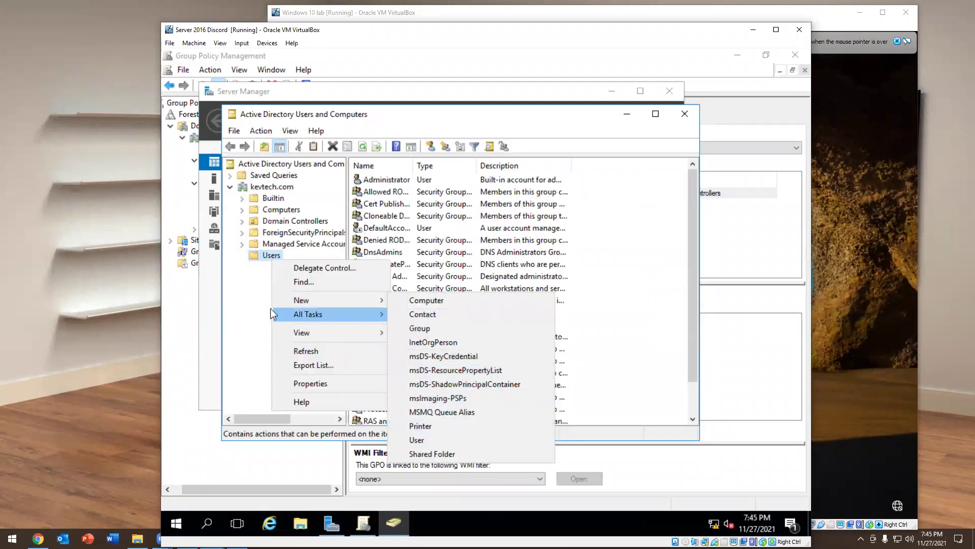
click(243, 288)
scroll(432, 325, down, 1)
scroll(418, 330, up, 1)
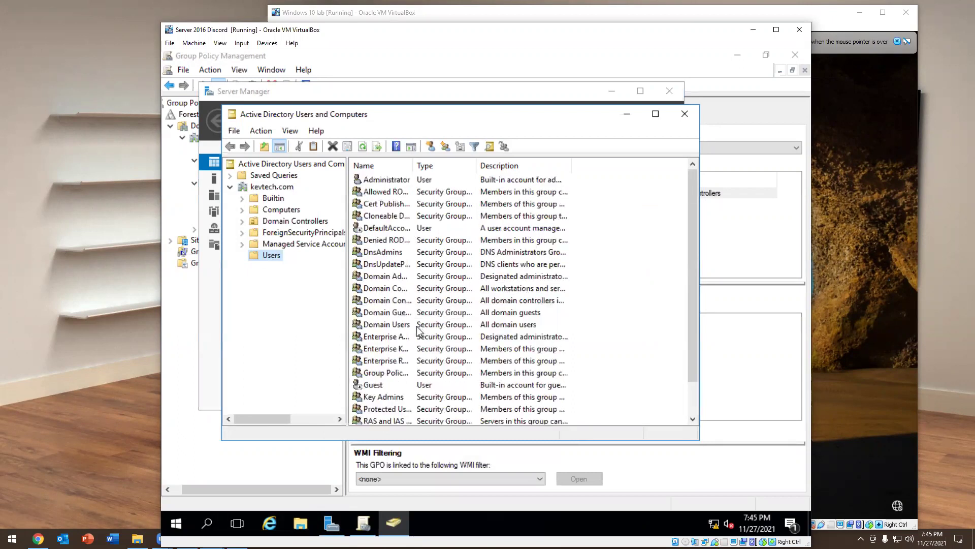
Inspect the Administrator account's Member Of group list
double_click(385, 180)
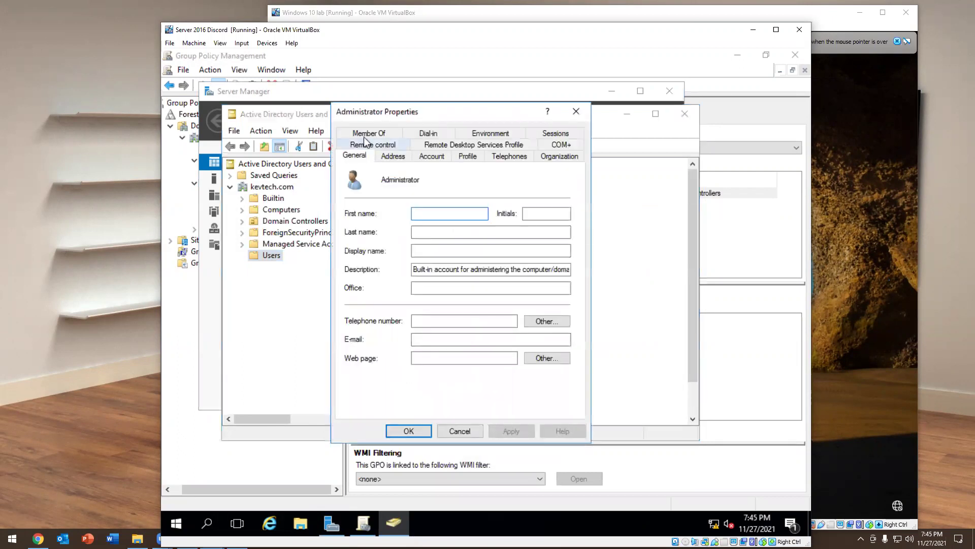
click(367, 134)
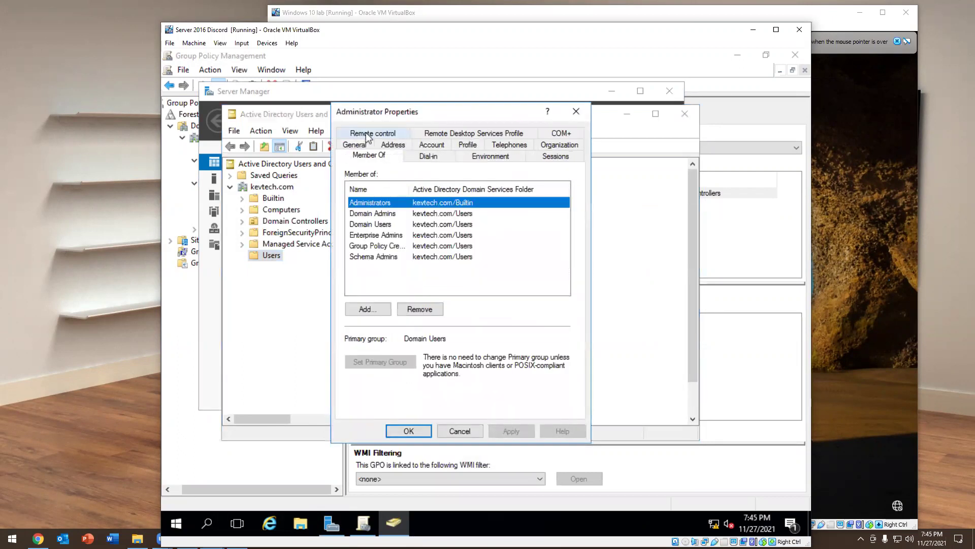
double_click(409, 189)
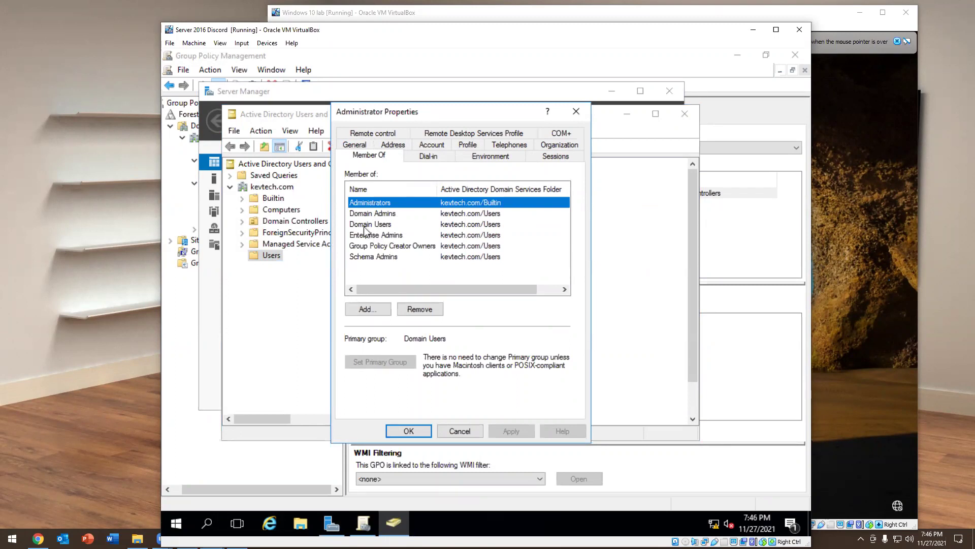
click(576, 113)
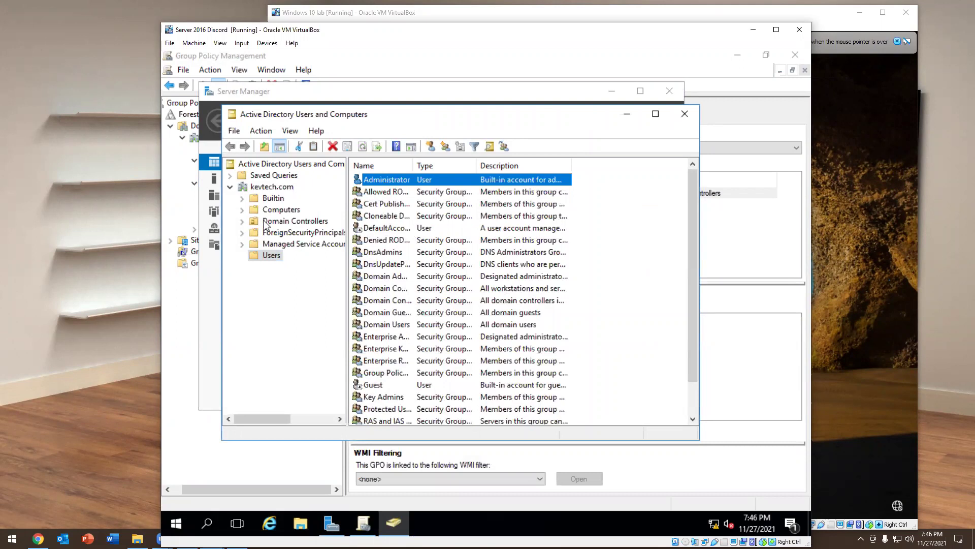
Widen the Name column and bring up the Administrator account's context menu
drag(414, 166, 427, 178)
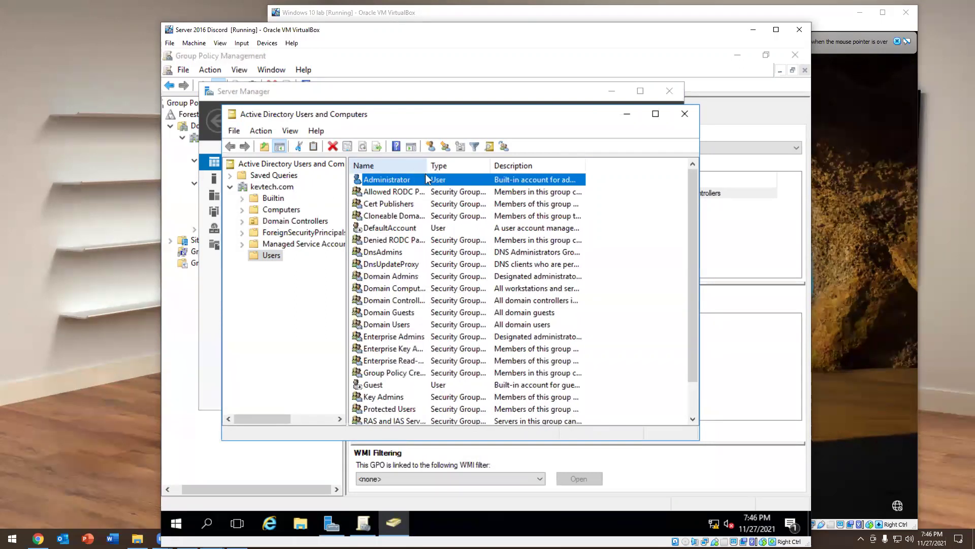
scroll(394, 350, down, 1)
scroll(394, 344, up, 1)
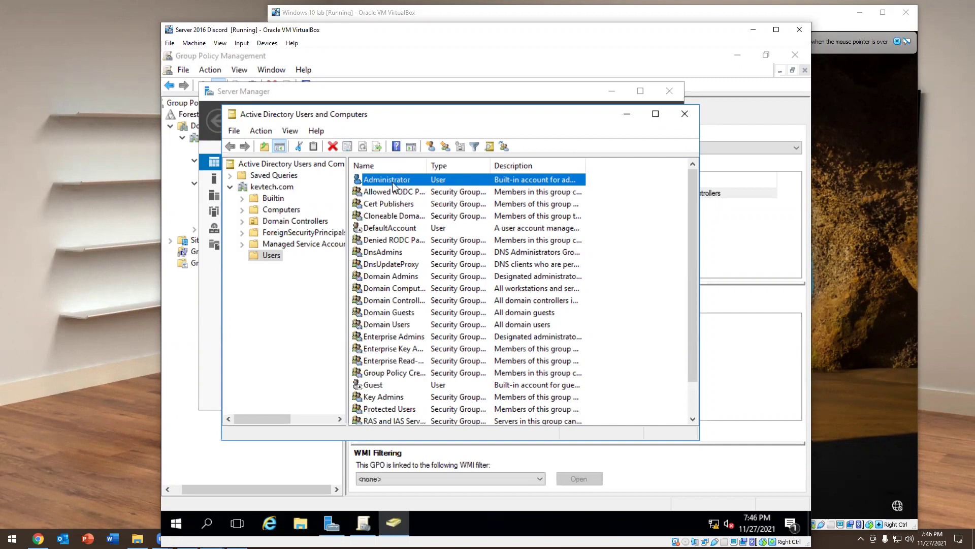
right_click(391, 179)
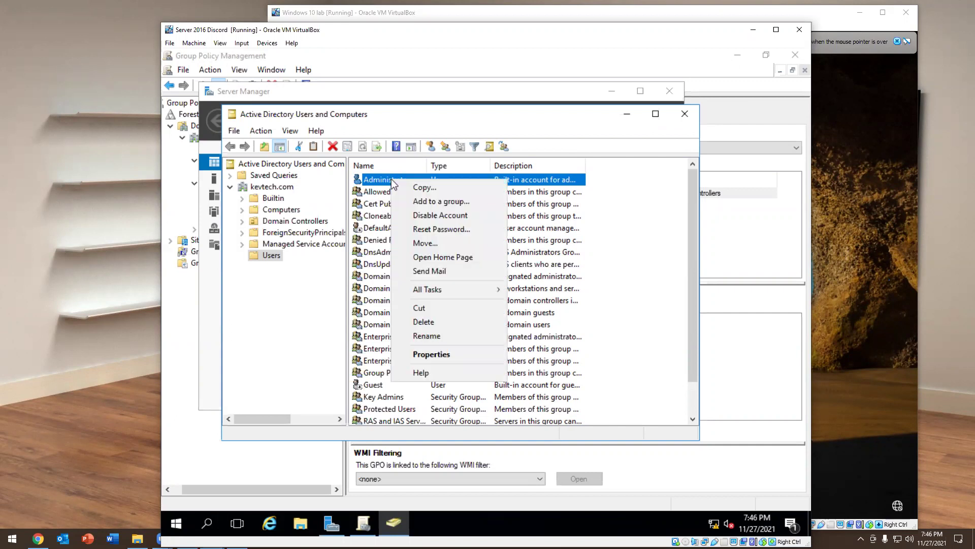
Copy Administrator into new user hammy (hamm), clearing password-never-expires and setting its password
click(406, 186)
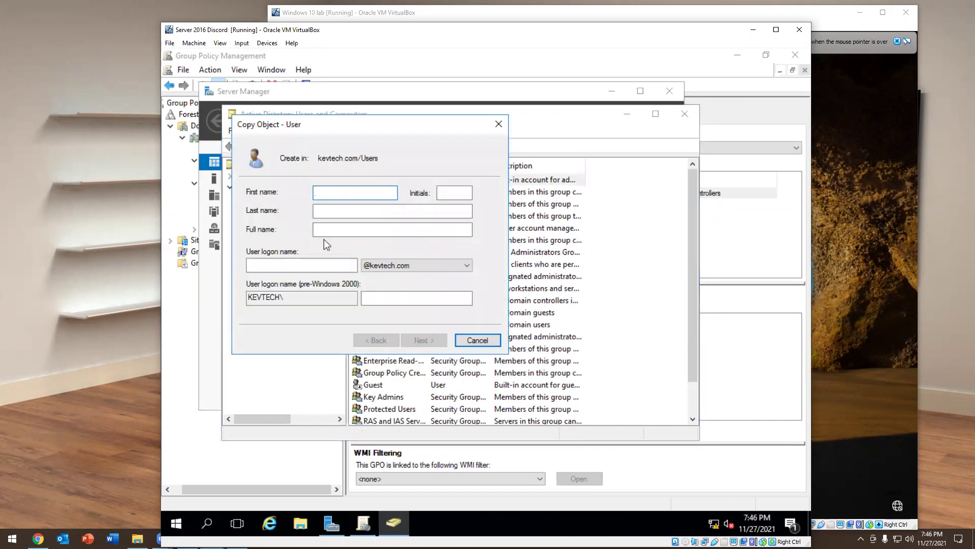
text(hammy)
key(Tab)
key(Tab)
key(Tab)
key(Tab)
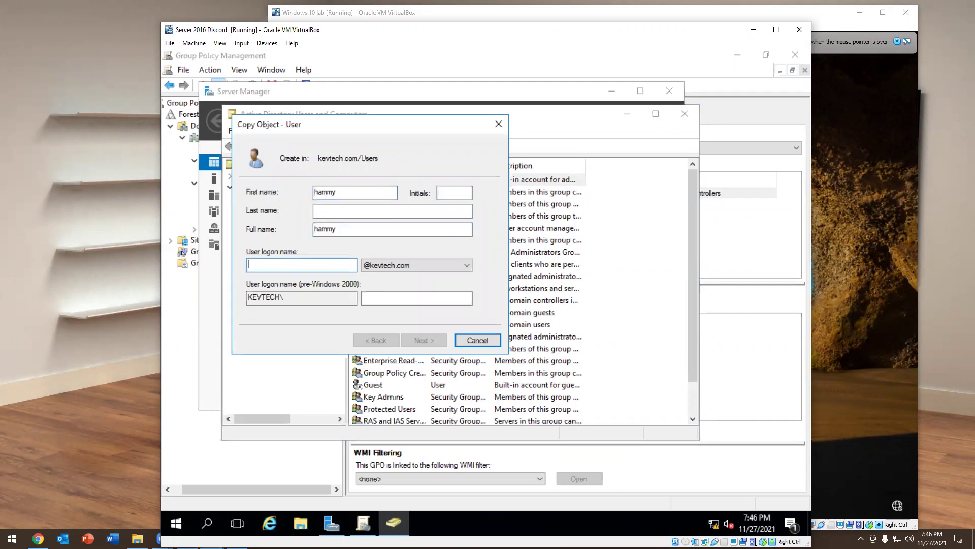
text(hamm)
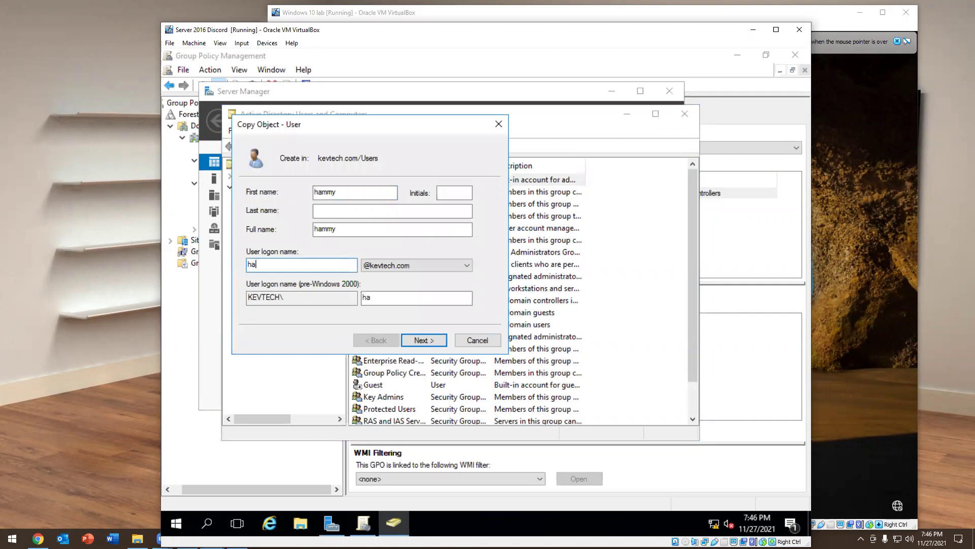
click(424, 340)
click(274, 269)
click(391, 194)
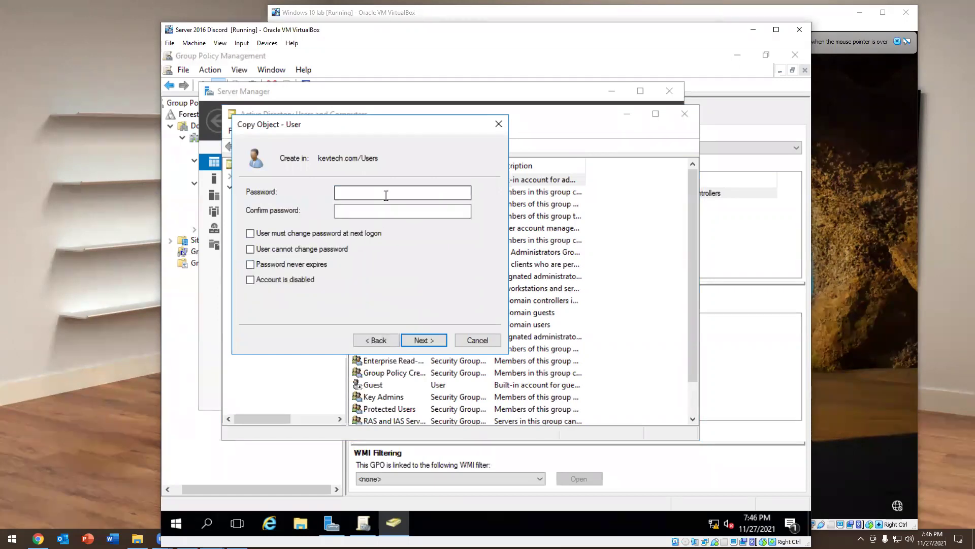
text(Pa$$w0rd)
key(Tab)
text(Pa$$w0rd)
key(Return)
key(Return)
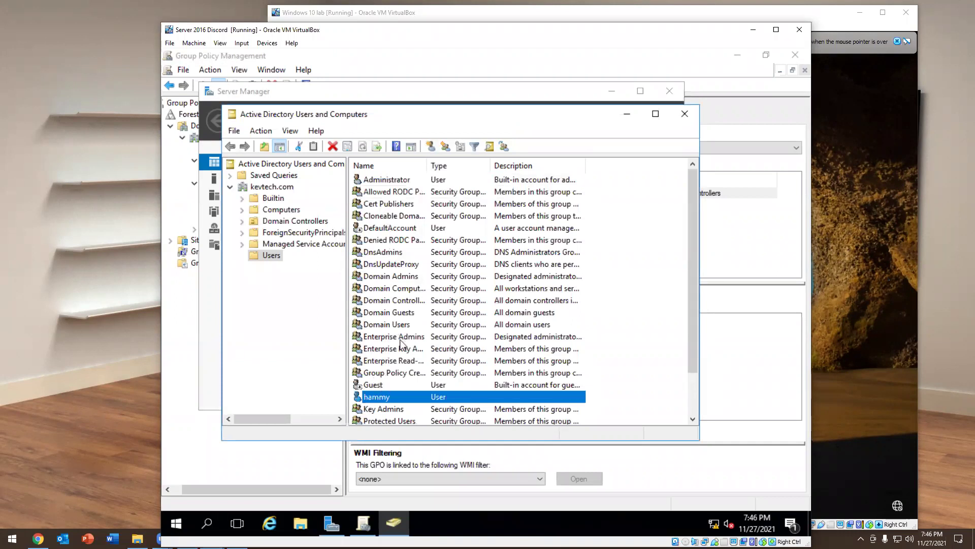
Compare hammy's and Administrator's Member Of tabs side by side, then close both dialogs
double_click(401, 395)
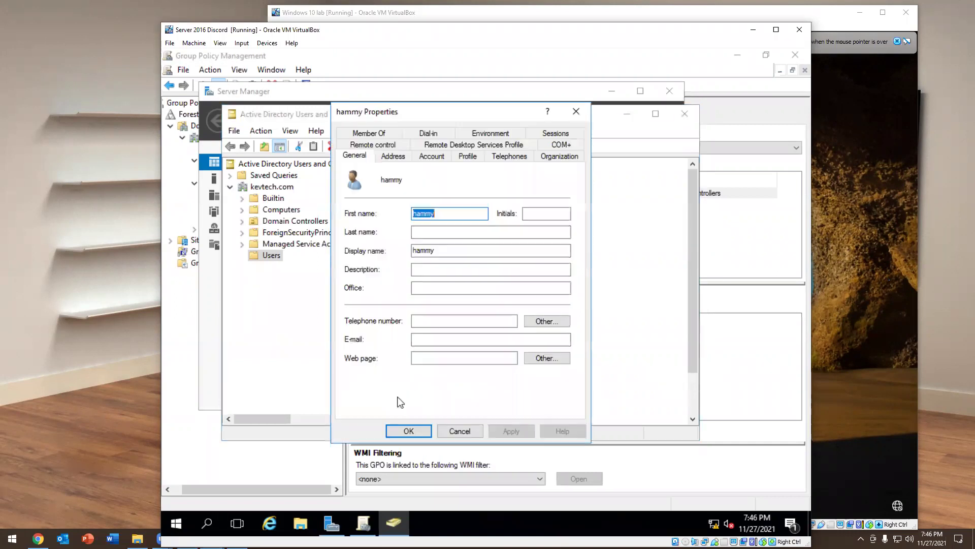
click(370, 133)
drag(388, 115, 564, 137)
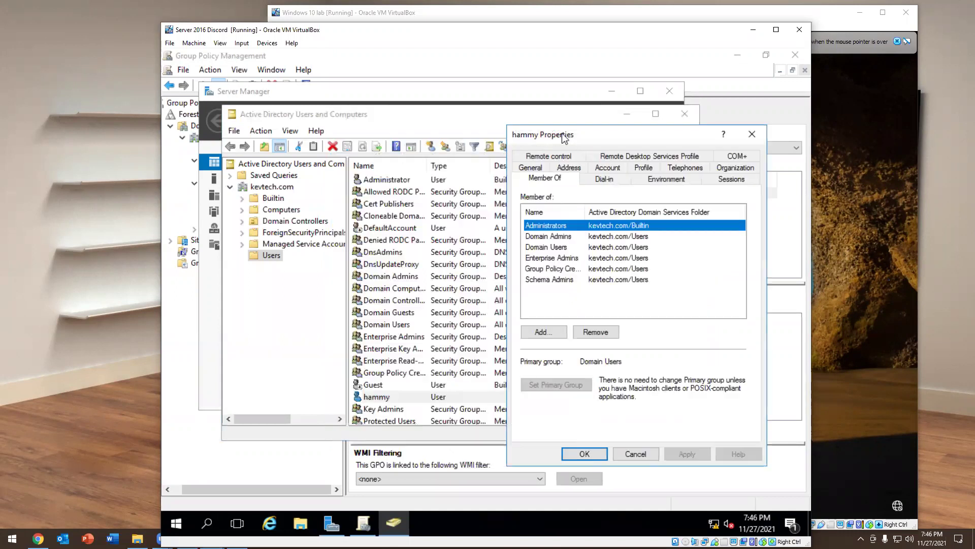
double_click(385, 181)
click(373, 136)
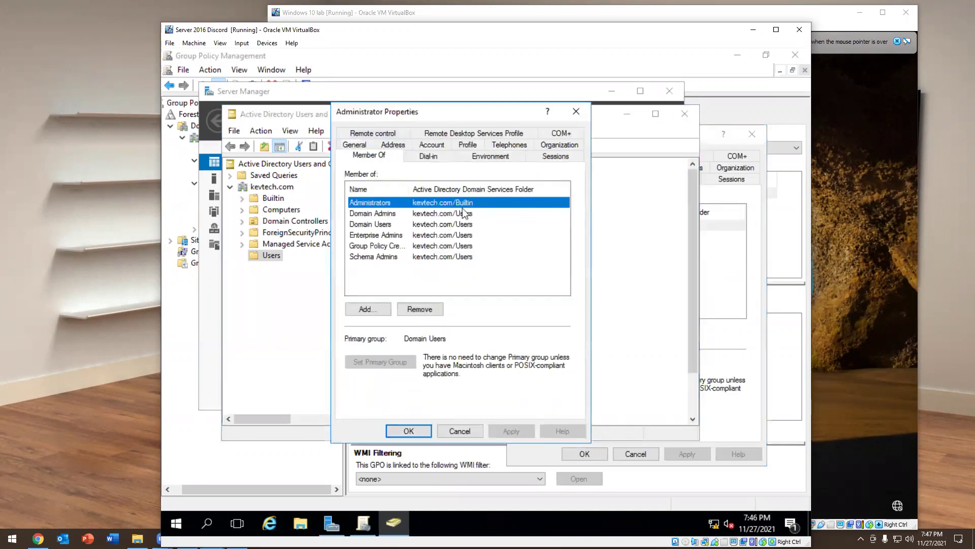
click(558, 235)
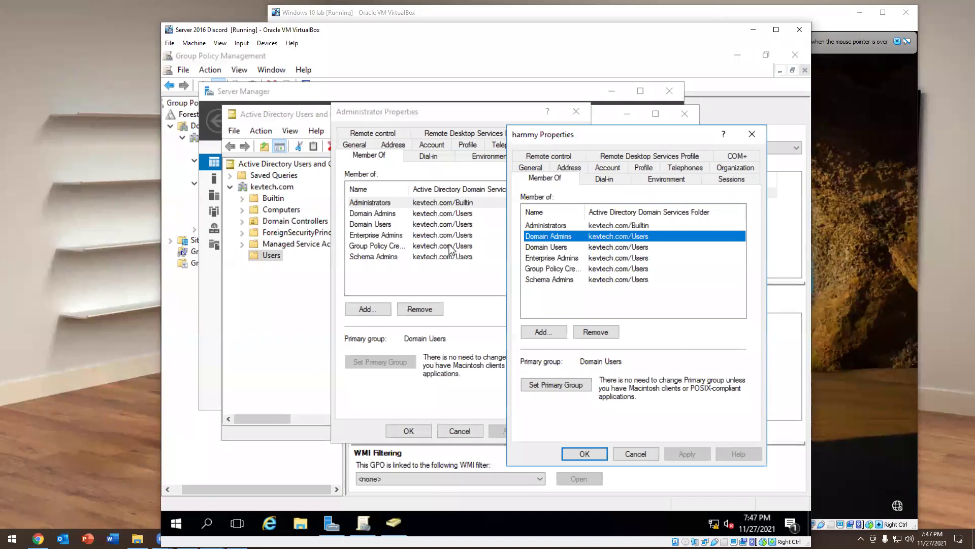
click(752, 134)
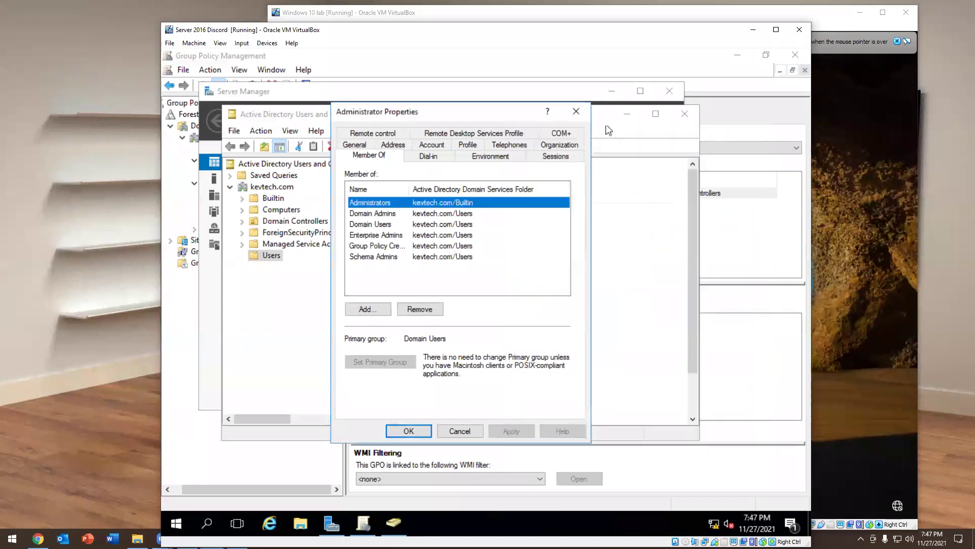
click(577, 111)
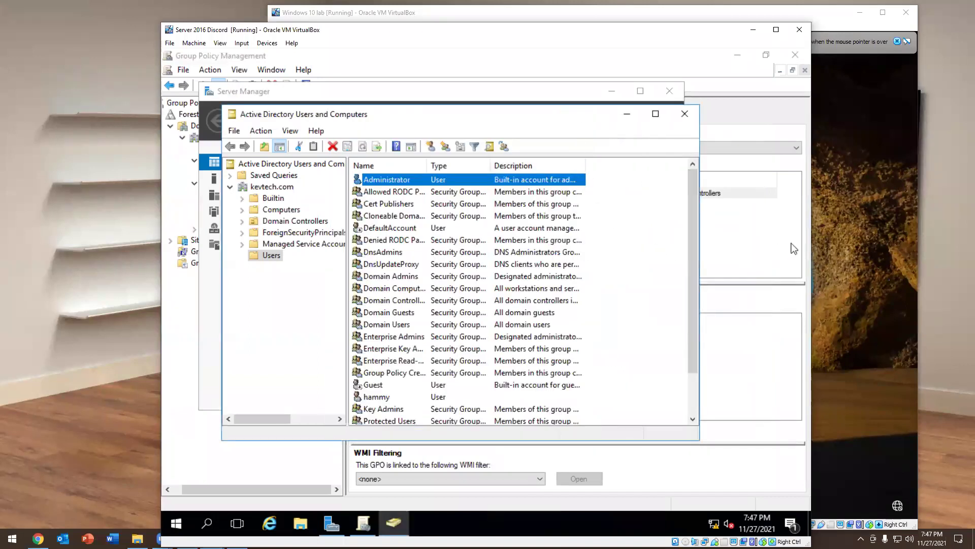
click(894, 218)
Sign in to the KEVTECH domain as Other user hammy with the account password
click(582, 239)
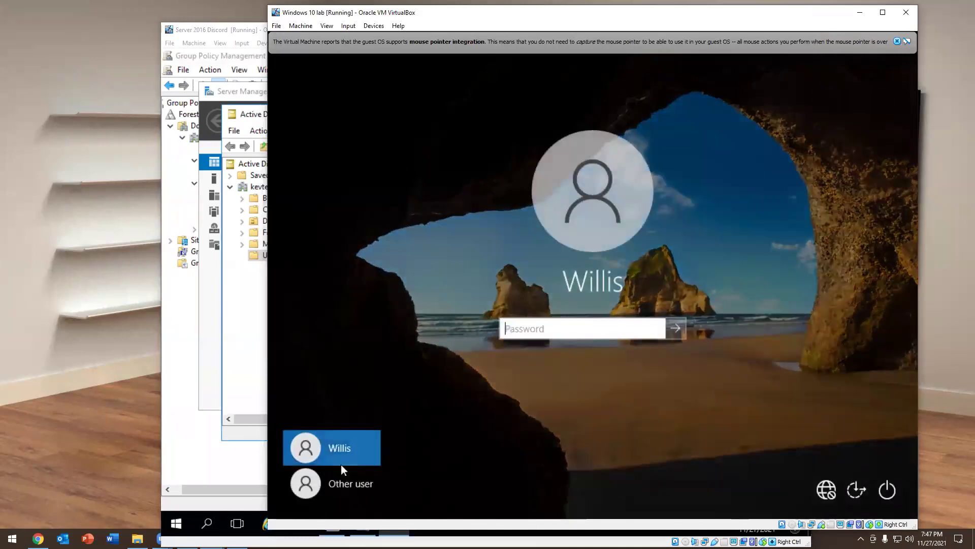
click(345, 483)
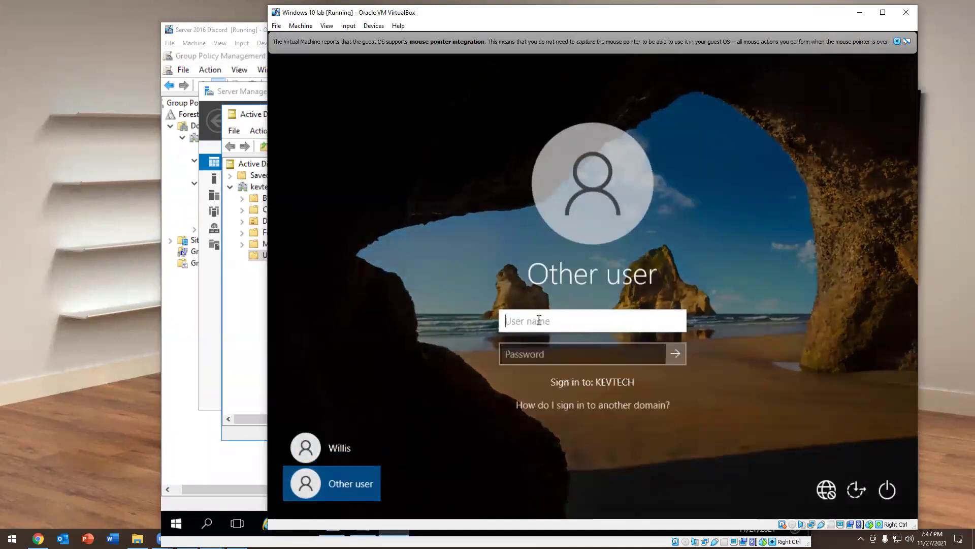
text(hammy)
key(Tab)
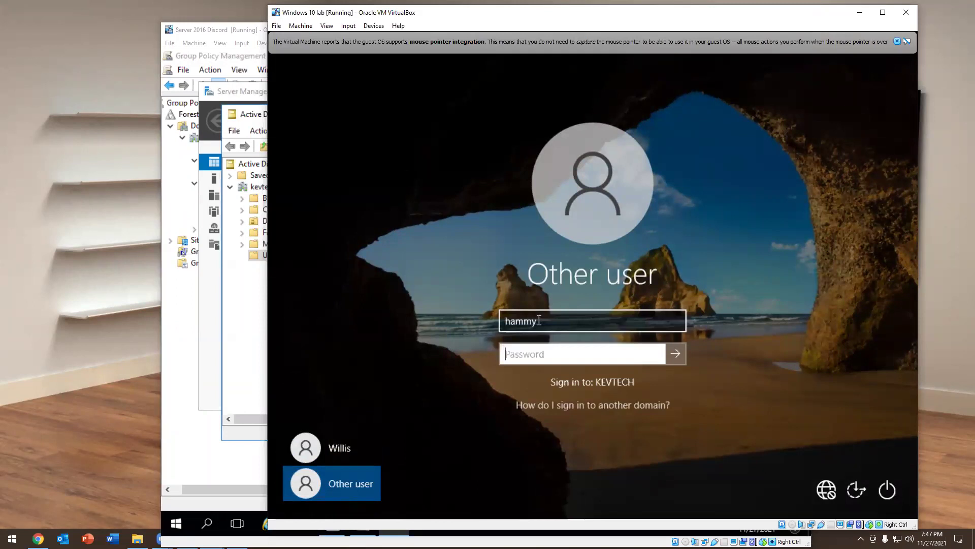
text(*******)
key(Return)
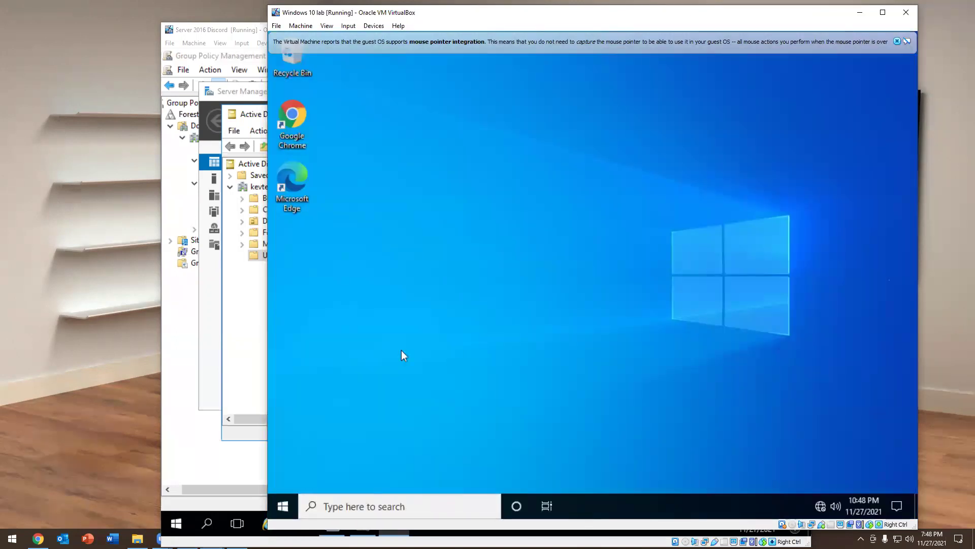
Launch Active Directory Users and Computers from Windows Administrative Tools, closing the stray Xbox app
click(285, 505)
scroll(370, 278, down, 5)
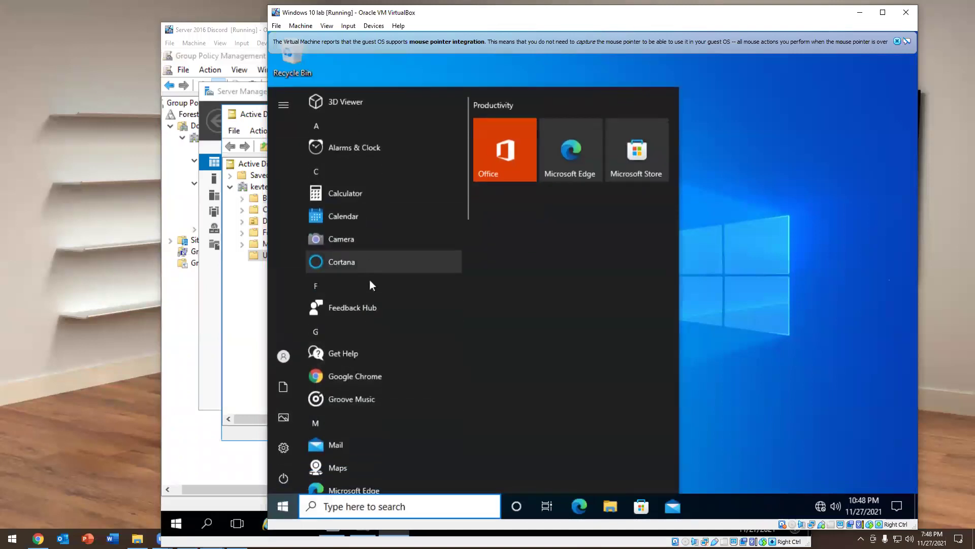
scroll(360, 276, down, 5)
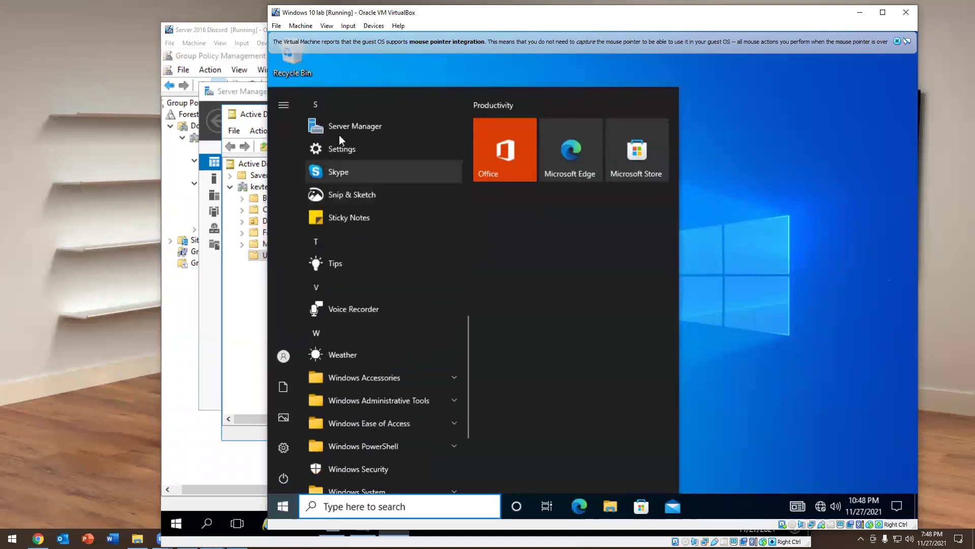
scroll(375, 352, down, 3)
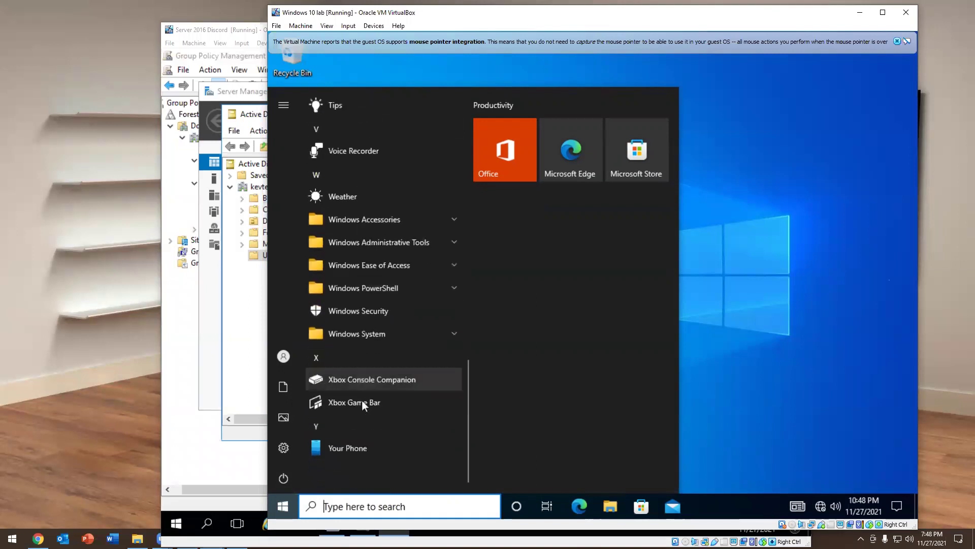
click(375, 245)
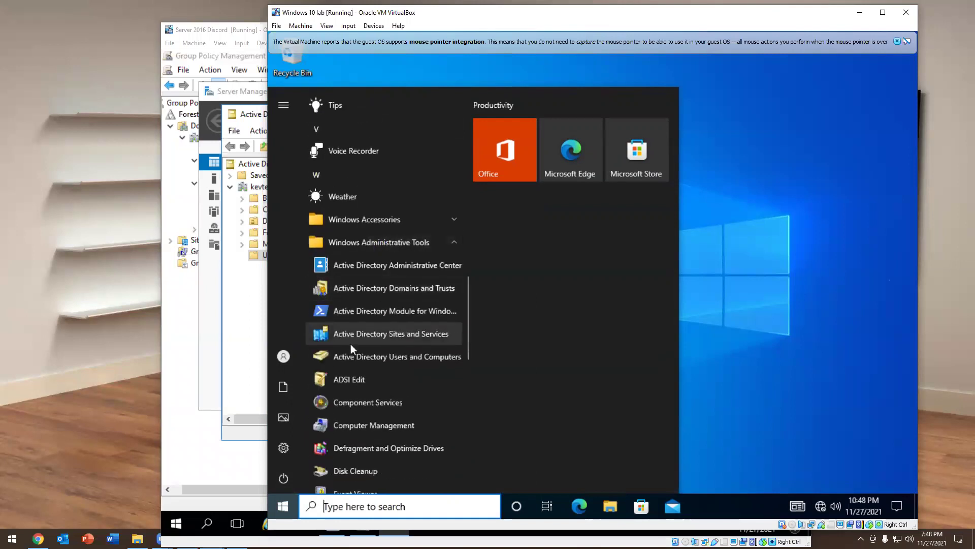
click(359, 361)
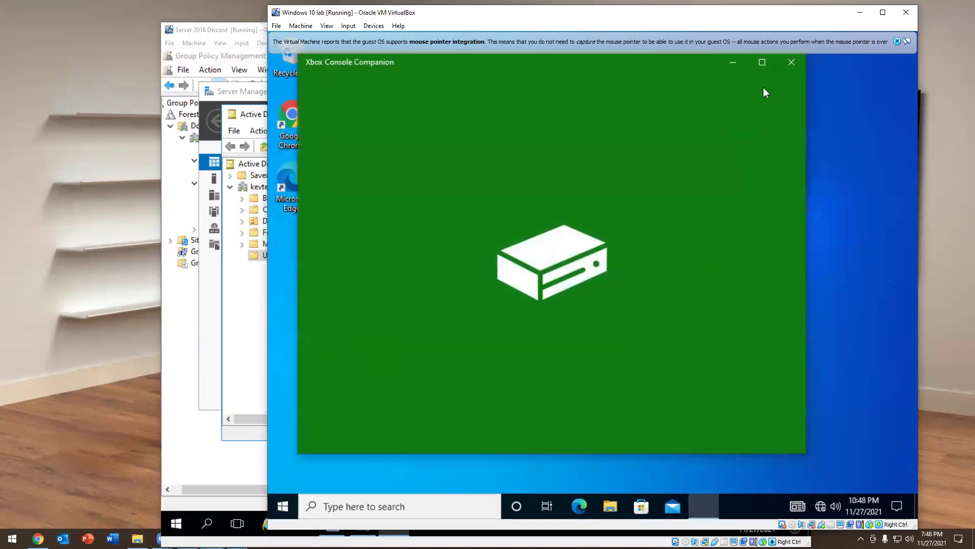
click(793, 66)
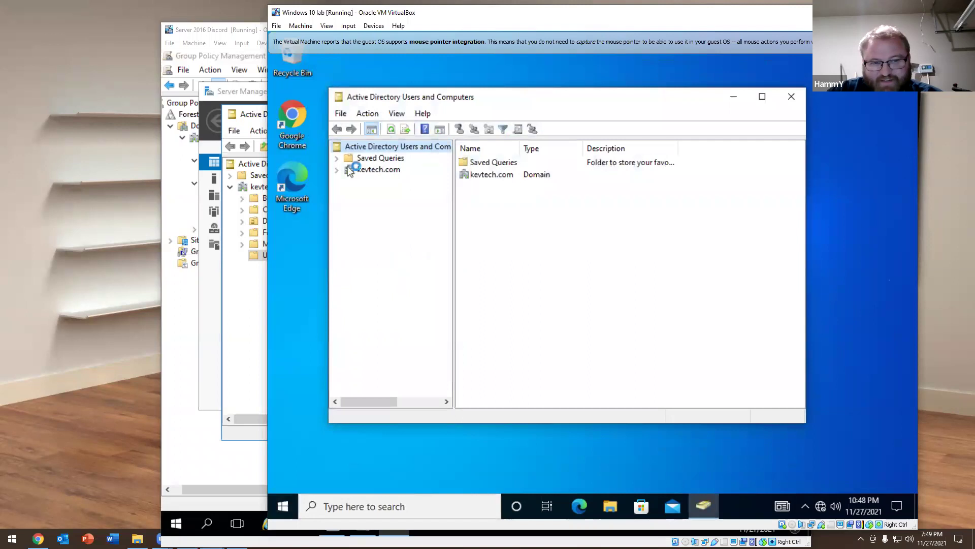
Expand kevtech.com, list the Users container, and open then close Administrator's properties
click(337, 171)
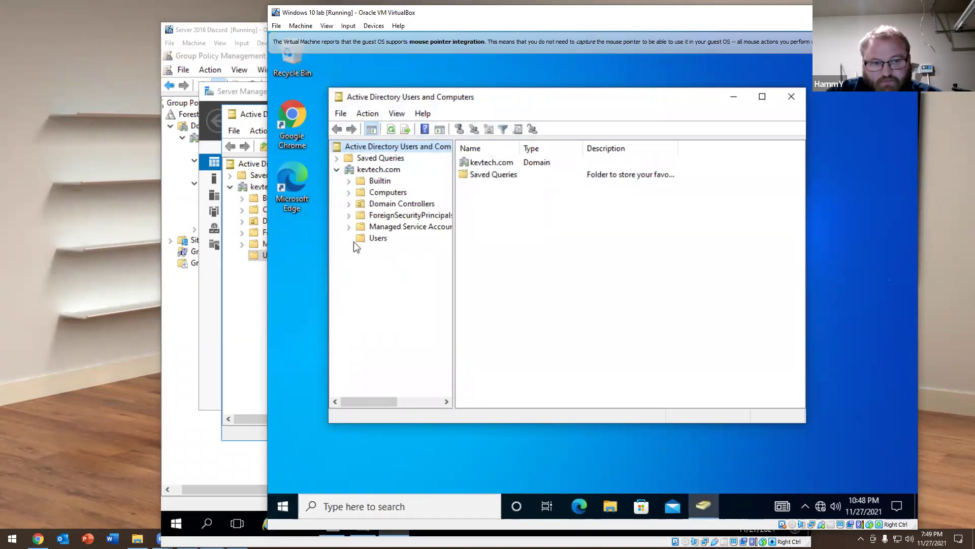
click(372, 239)
double_click(503, 163)
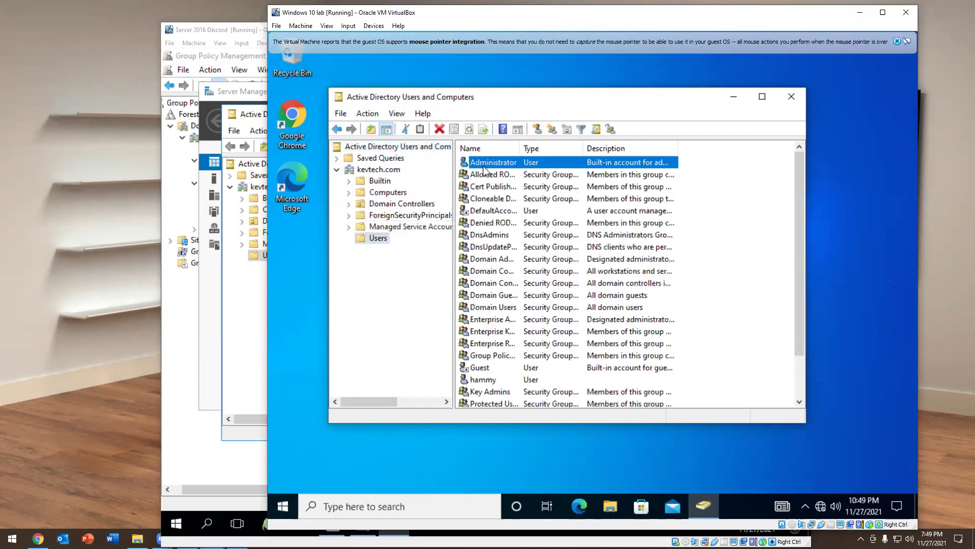
click(679, 115)
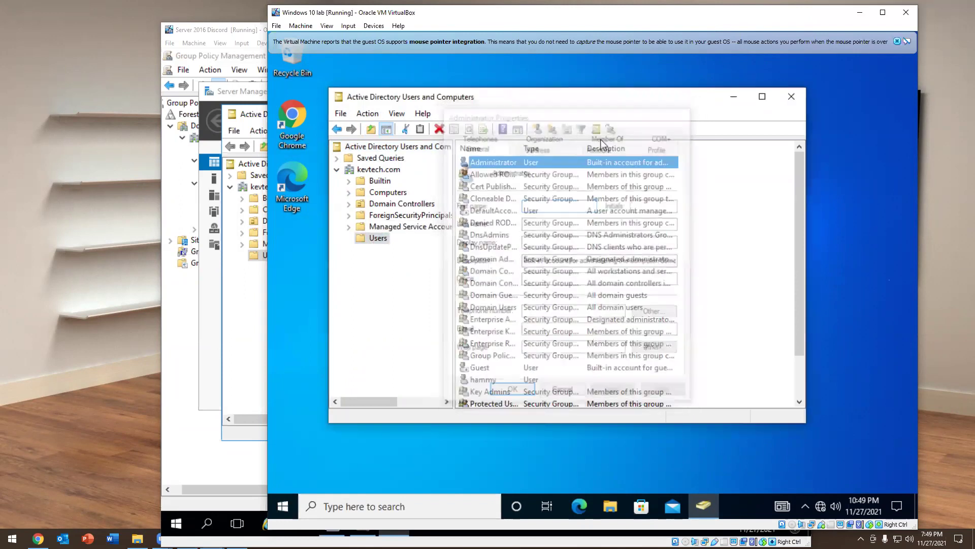
Start a new user in Users with first name Steven and logon name steven
right_click(375, 238)
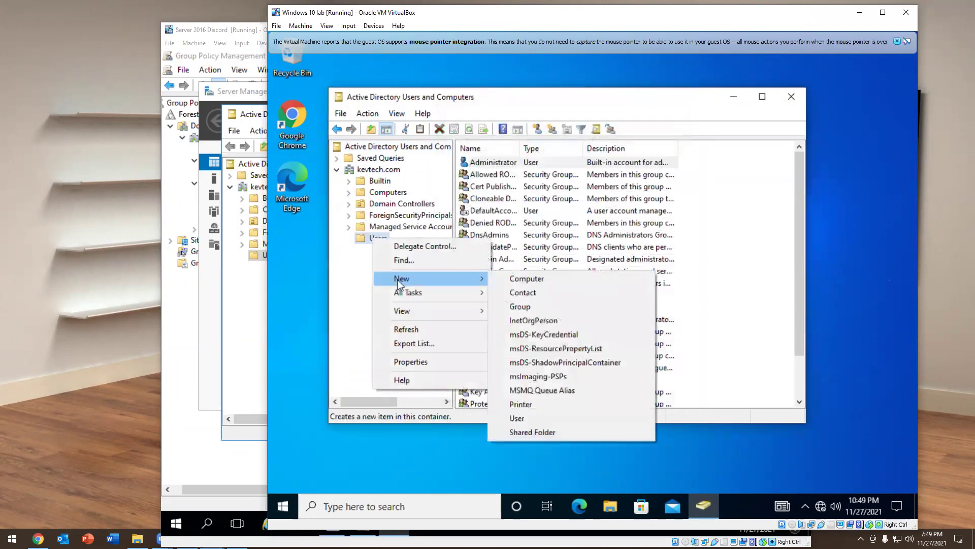
click(517, 418)
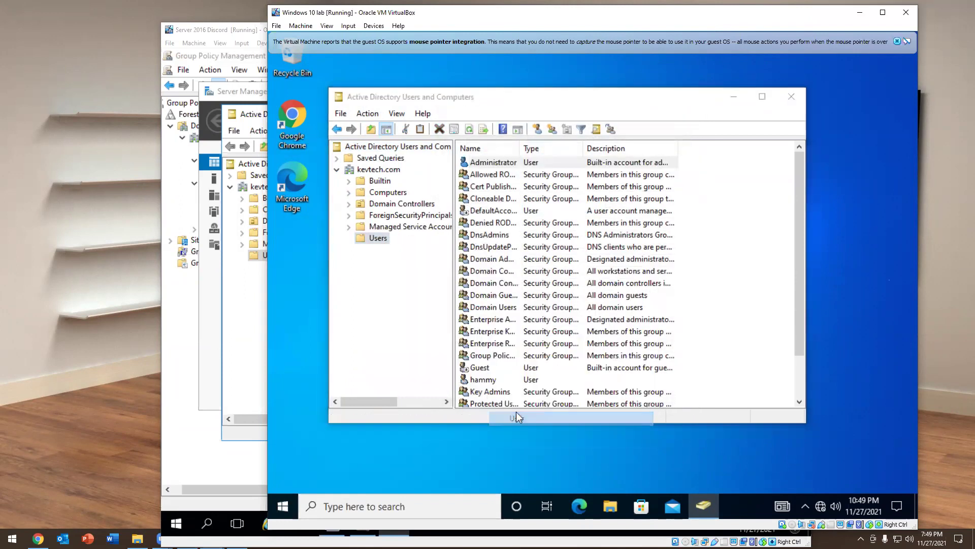
text(Sh)
key(BackSpace)
key(BackSpace)
text(Sh)
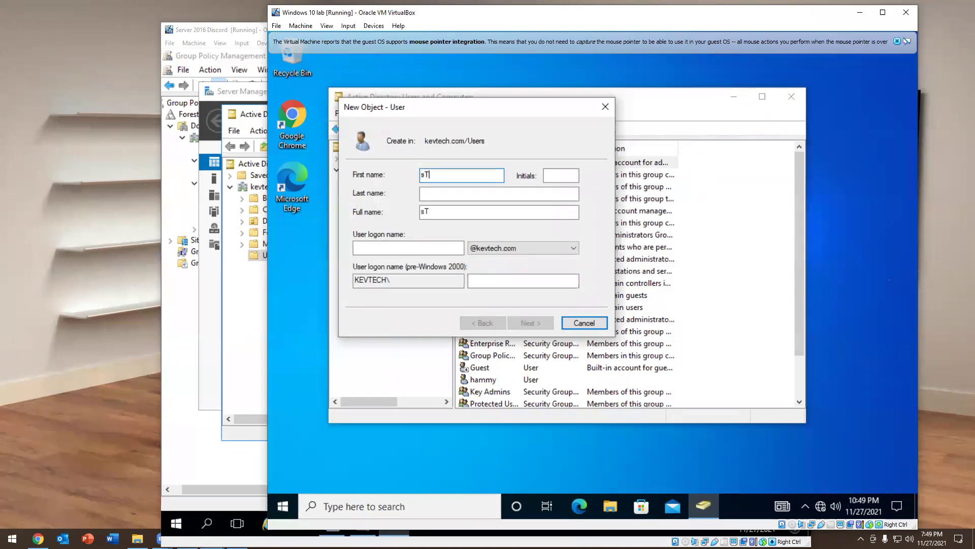
key(BackSpace)
key(BackSpace)
text(Steven)
key(Tab)
key(Tab)
key(Tab)
key(Tab)
text(Welcome1)
key(BackSpace)
key(BackSpace)
key(BackSpace)
key(BackSpace)
key(BackSpace)
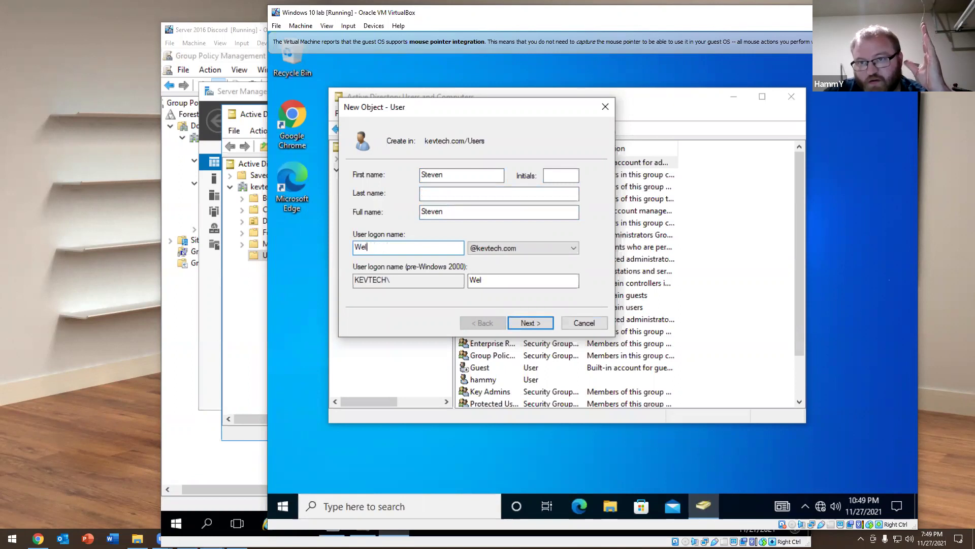
key(BackSpace)
key(BackSpace)
key(BackSpace)
text(steven)
key(Return)
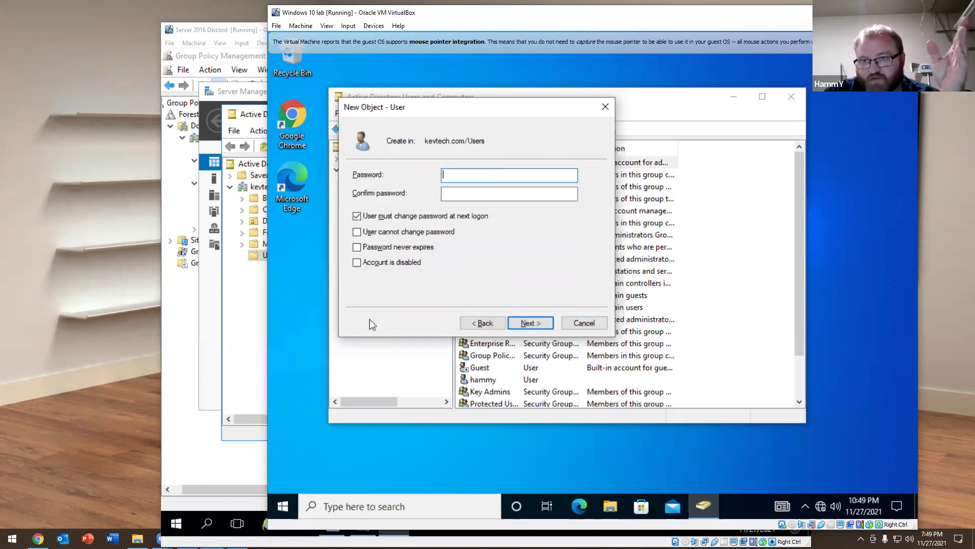
Turn off the must-change-password option, set the account password, and finish the wizard
click(382, 216)
click(475, 177)
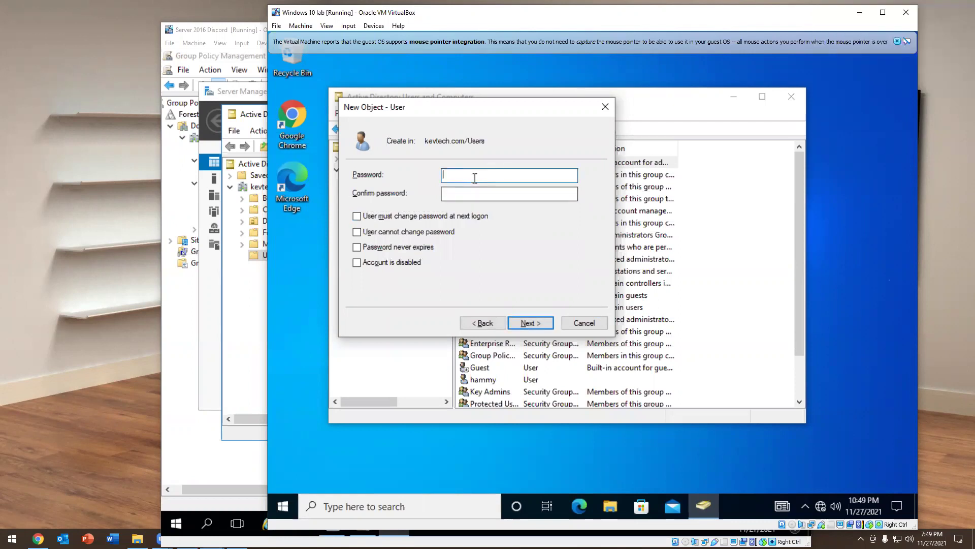
text(WelcomeWelcome1!)
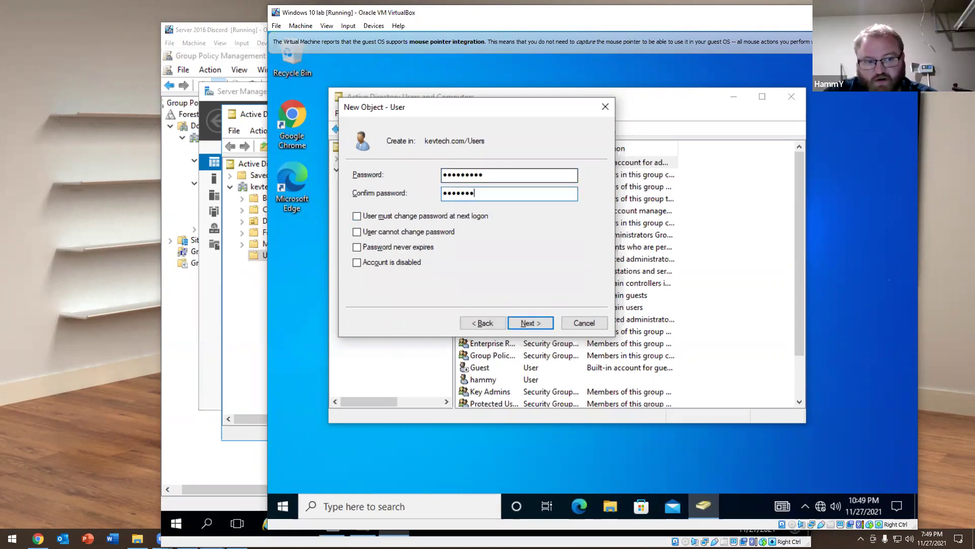
key(Return)
key(Return)
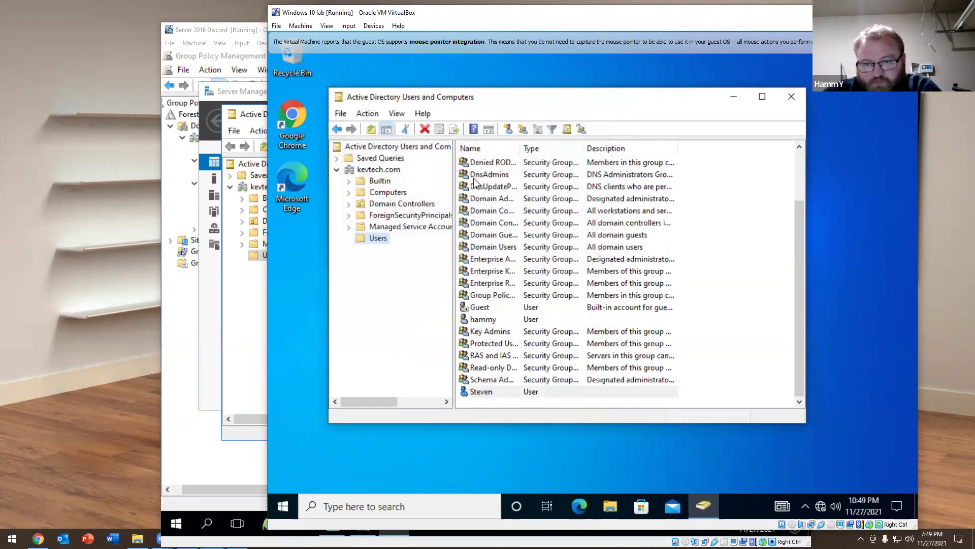
click(500, 344)
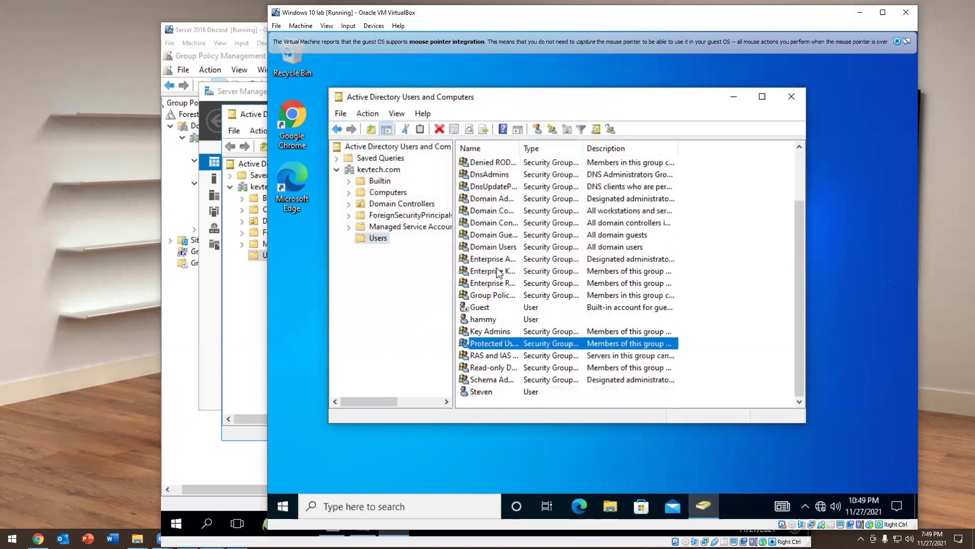
Start a new user in kevtech.com/Users with full name and logon name kevin
click(379, 244)
right_click(370, 237)
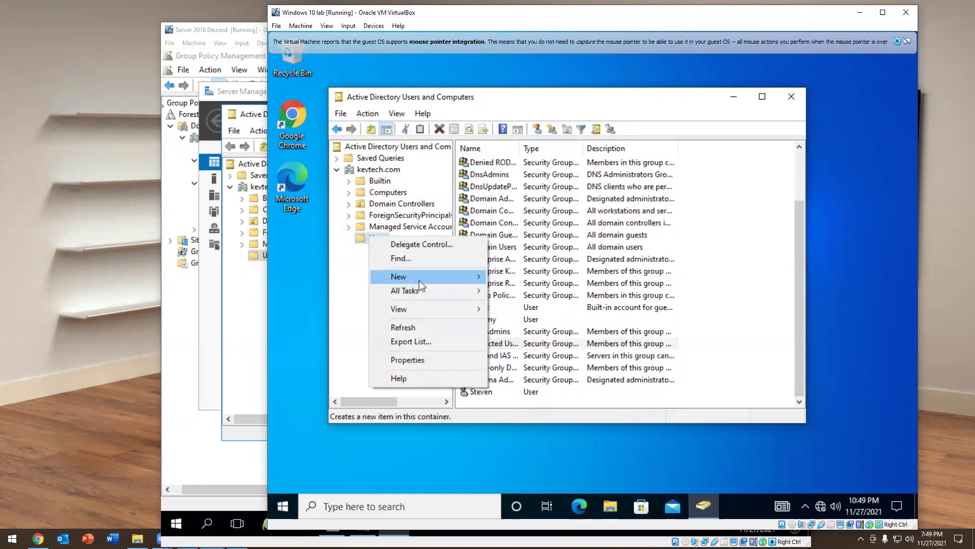
mouse_move(419, 279)
click(513, 416)
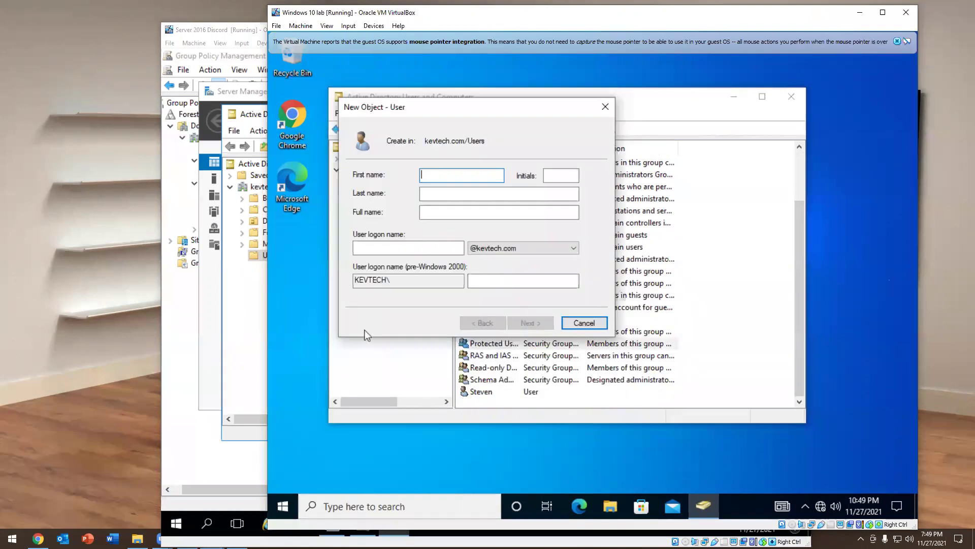
text(kevin)
key(Tab)
key(Tab)
key(Tab)
key(Tab)
text(kevin)
key(Return)
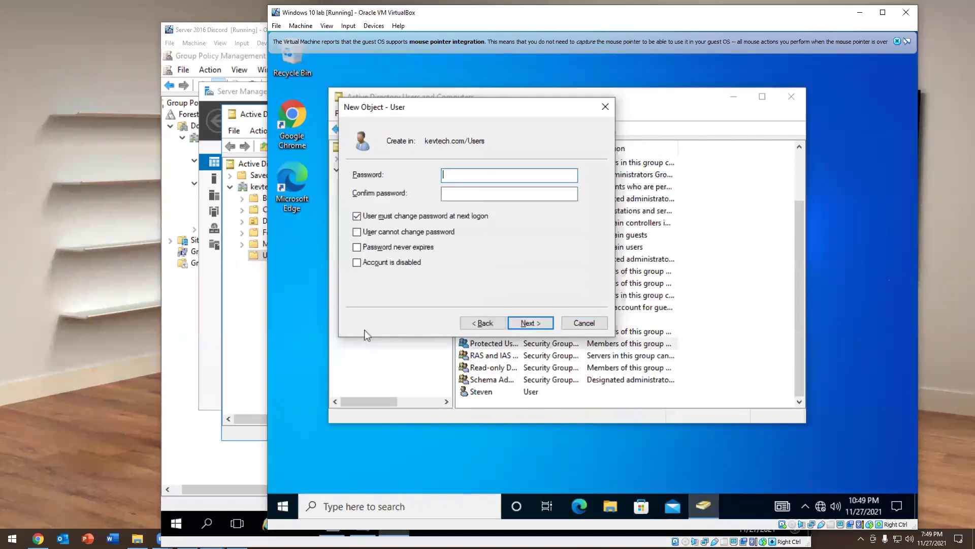
Turn off 'must change password', set and confirm the password, finish, then bring the Server 2016 VM forward
click(384, 217)
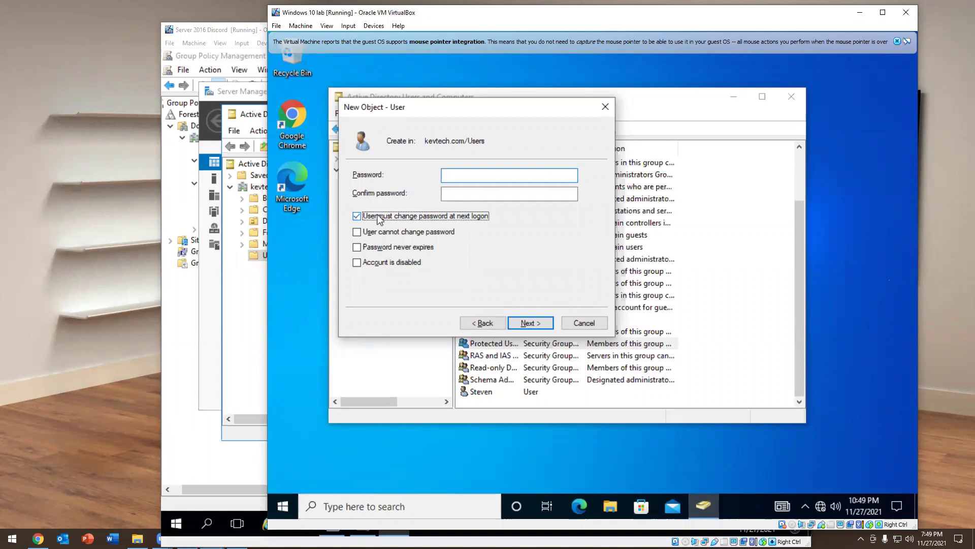
click(463, 174)
text(P)
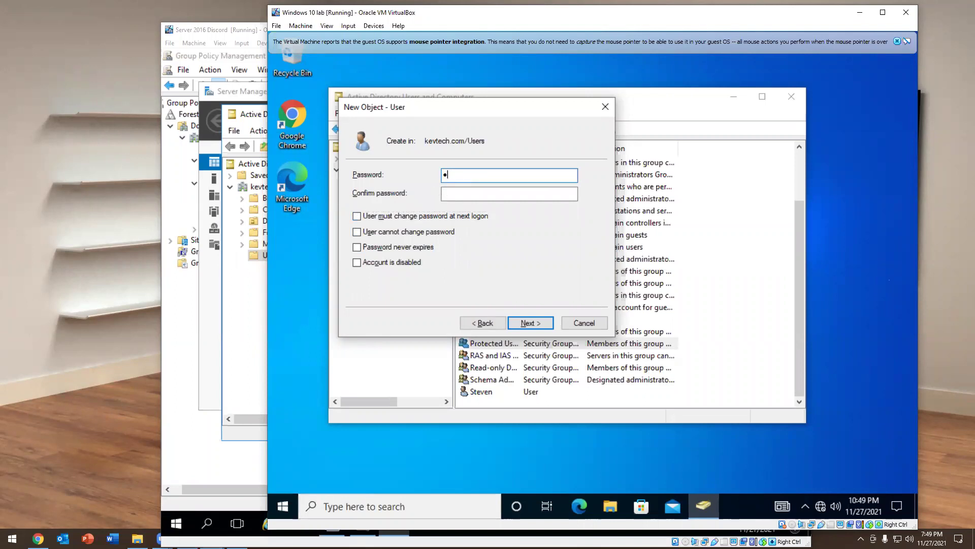
text(assword)
key(Tab)
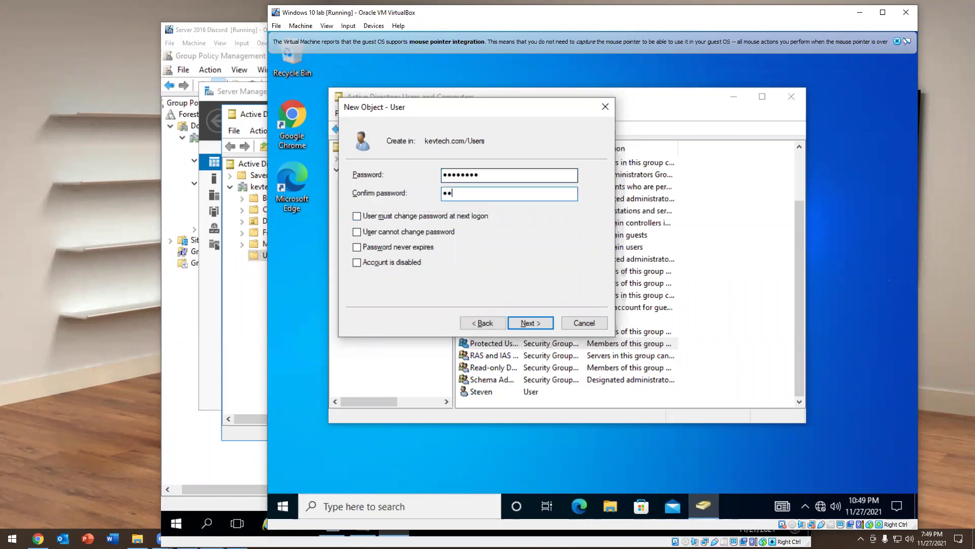
text(Password)
key(Return)
key(Return)
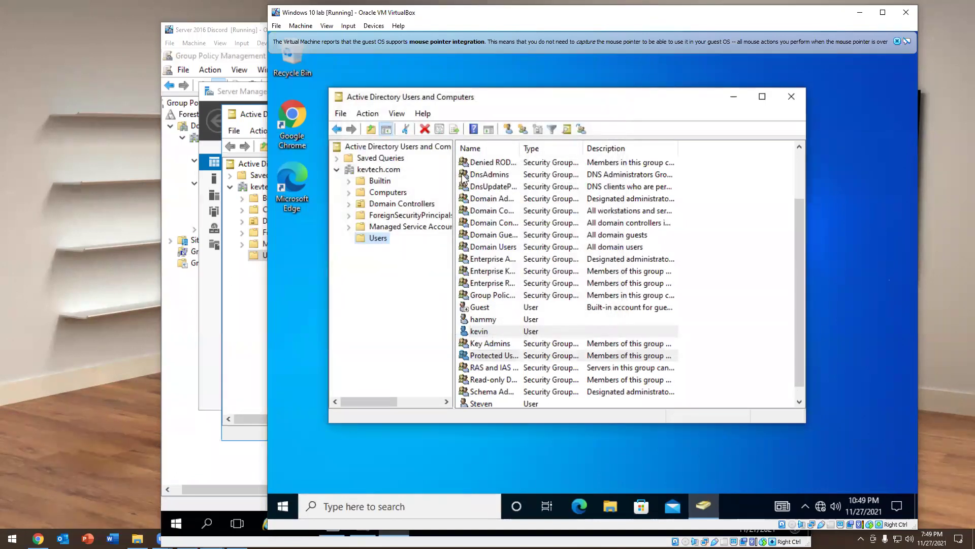
click(267, 279)
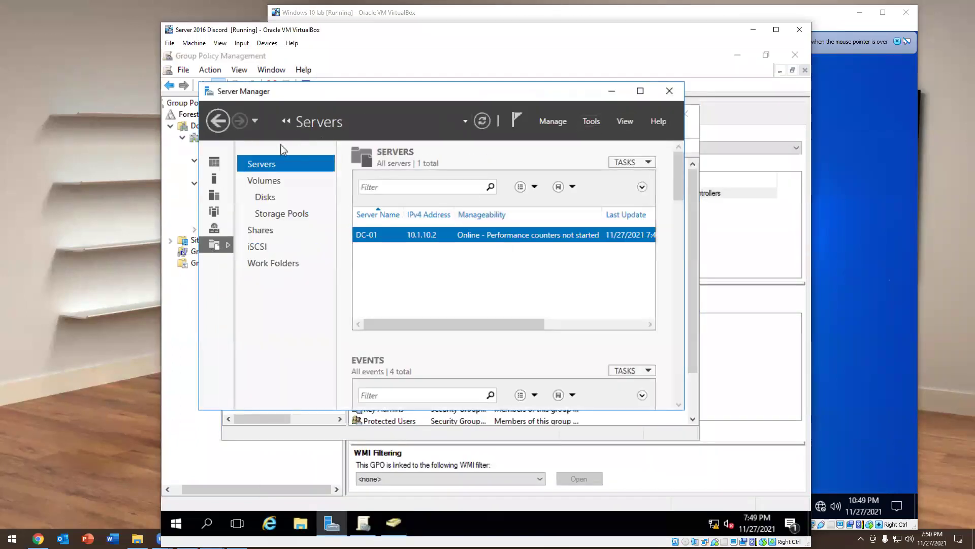
Show Server Manager's Dashboard maximized with its Tools menu open, then return to the Windows 10 VM
click(215, 161)
click(640, 91)
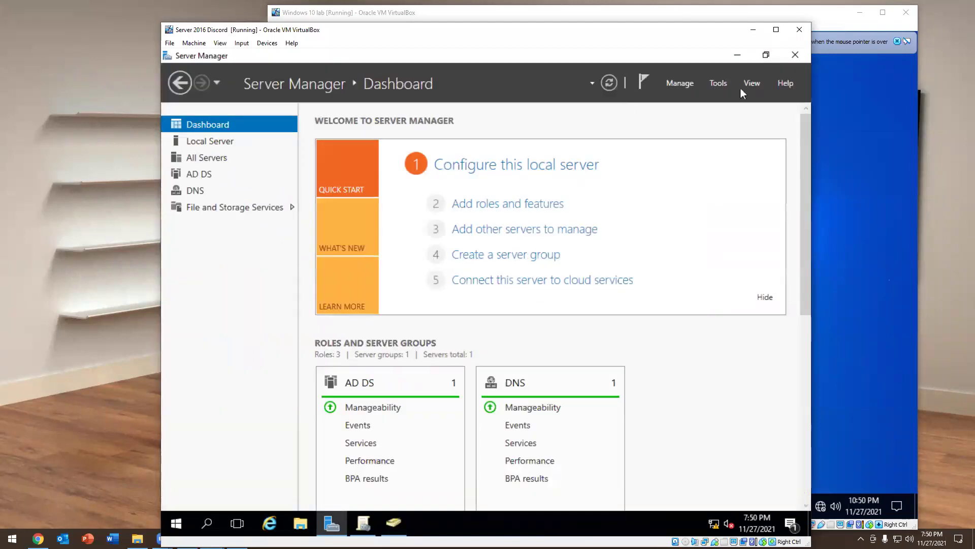
click(719, 82)
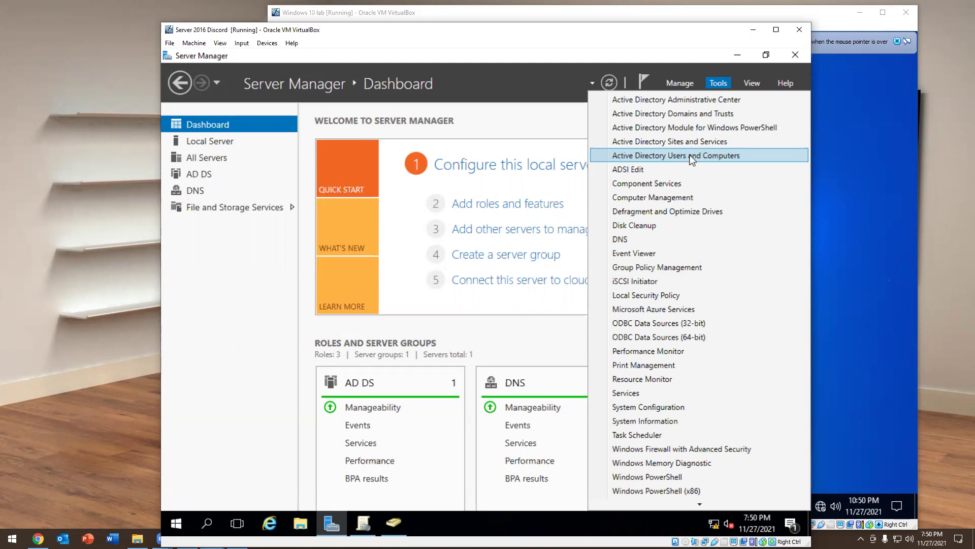
click(843, 175)
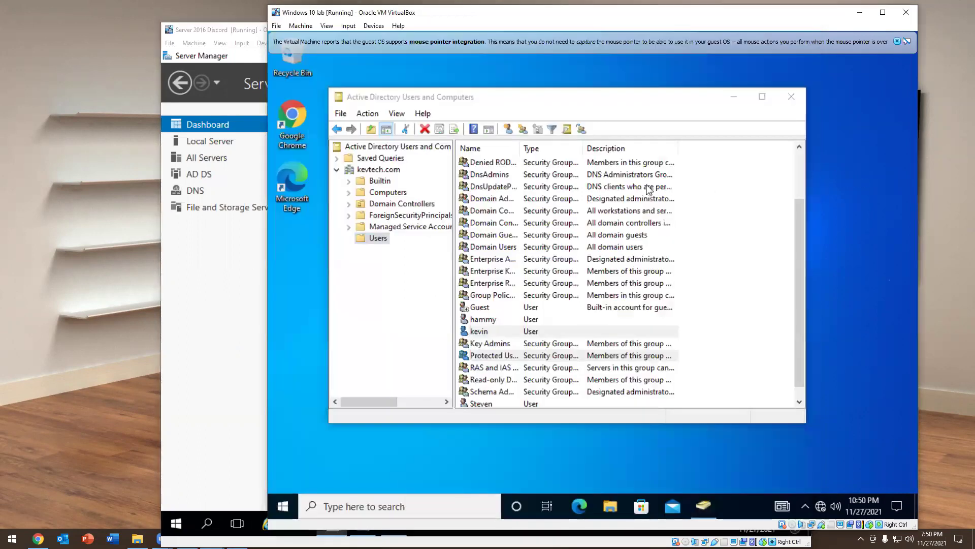
Browse the Managed Service Accounts, Users, Builtin and kevtech.com containers, dismiss the firewall toast, and close ADUC
click(380, 236)
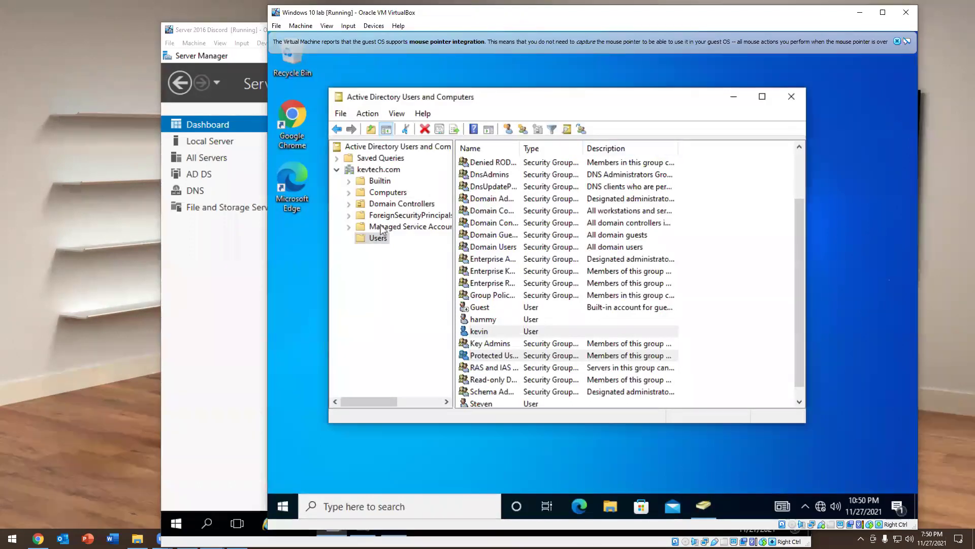
click(382, 227)
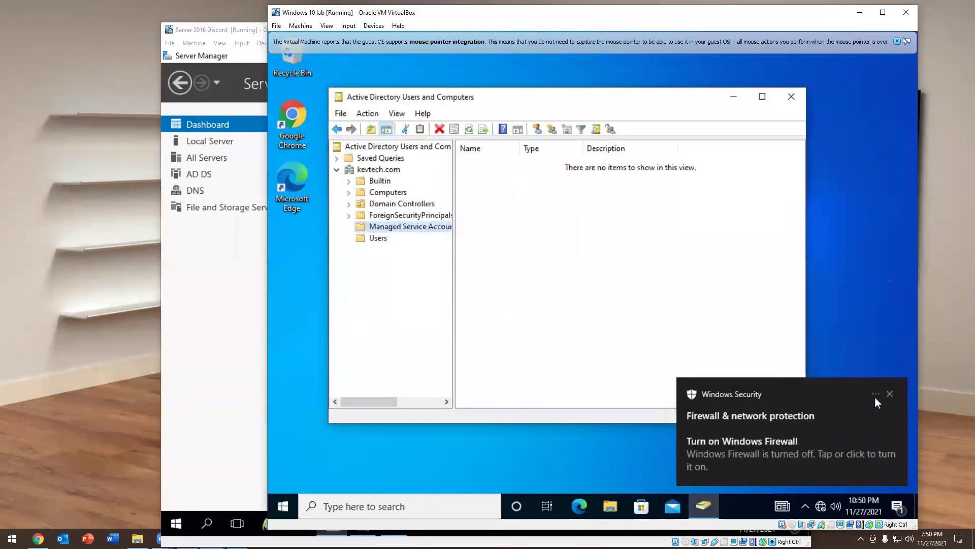
click(891, 393)
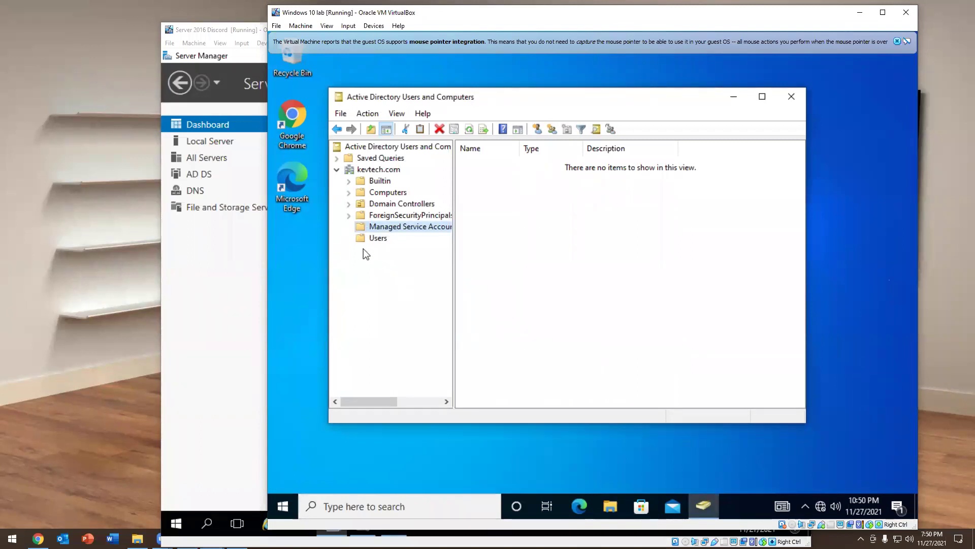
click(376, 240)
click(376, 183)
click(379, 170)
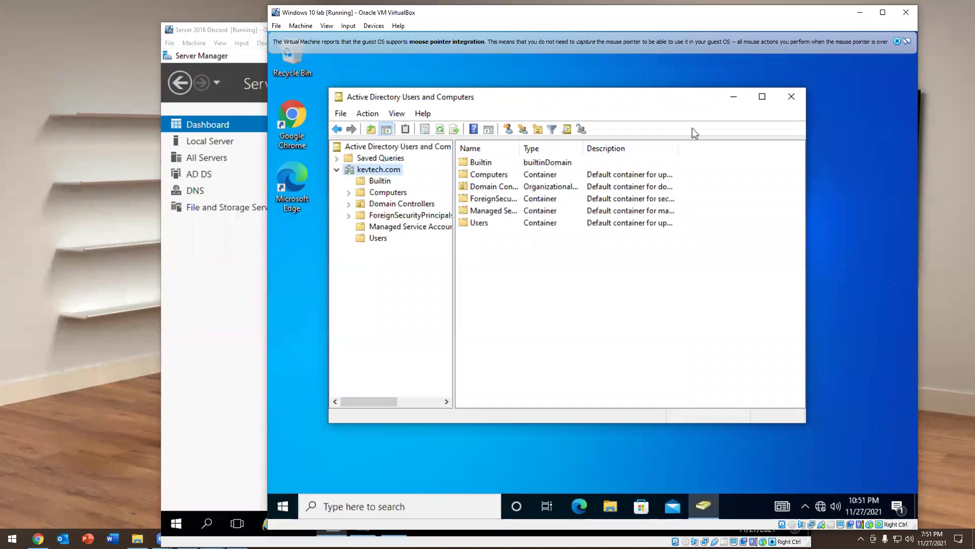
click(790, 98)
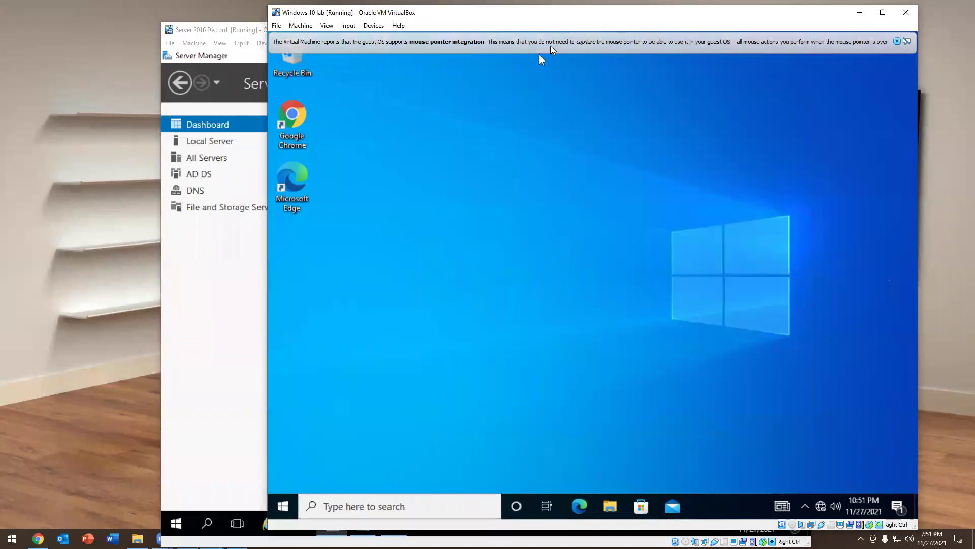